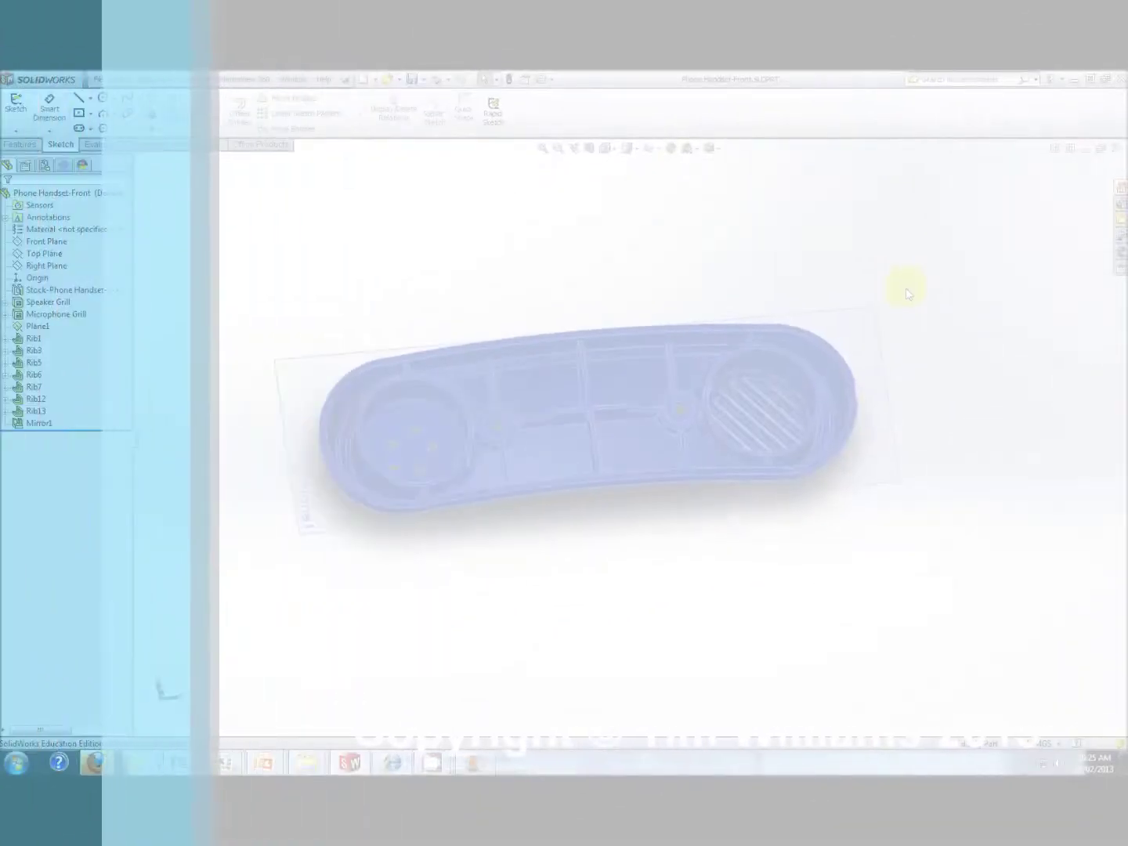
pyautogui.moveTo(776, 345); pyautogui.dragTo(775, 164, button='middle')
pyautogui.moveTo(836, 233); pyautogui.dragTo(788, 251, button='middle')
pyautogui.click(628, 403)
pyautogui.scroll(1, 593, 396)
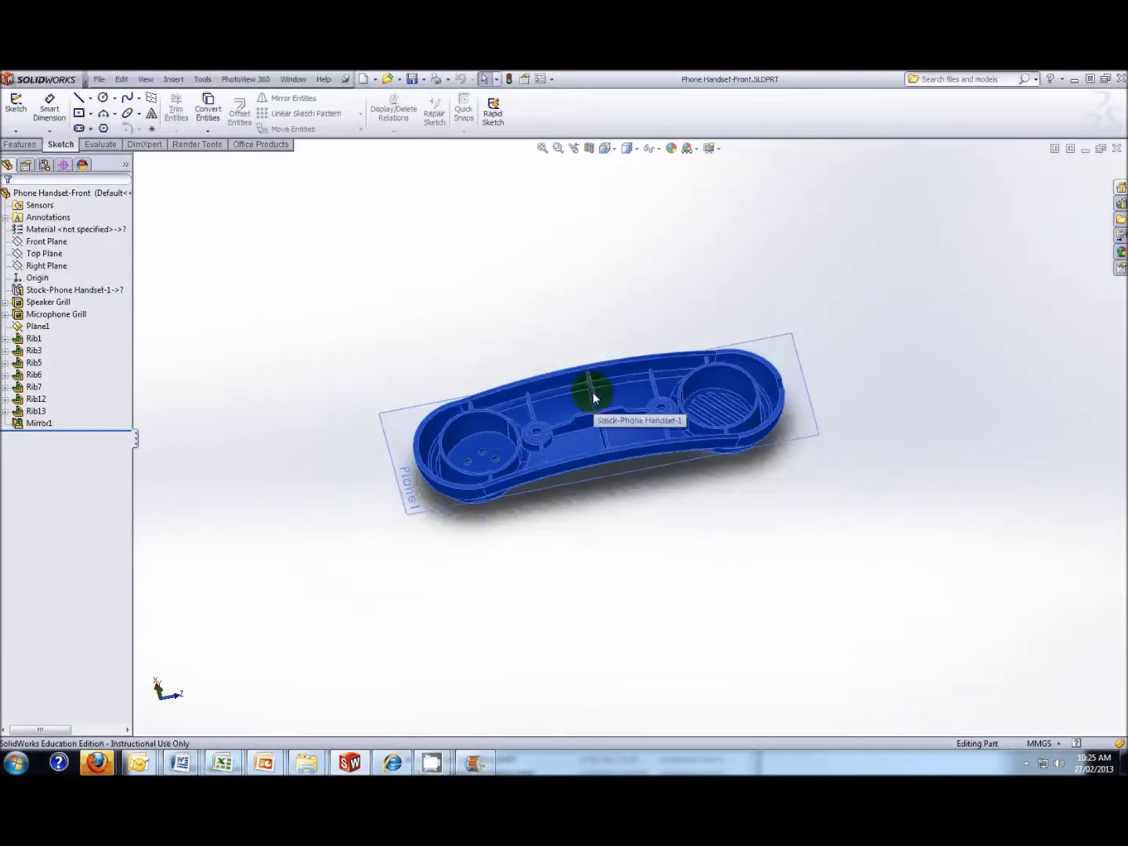
pyautogui.scroll(-1, 649, 406)
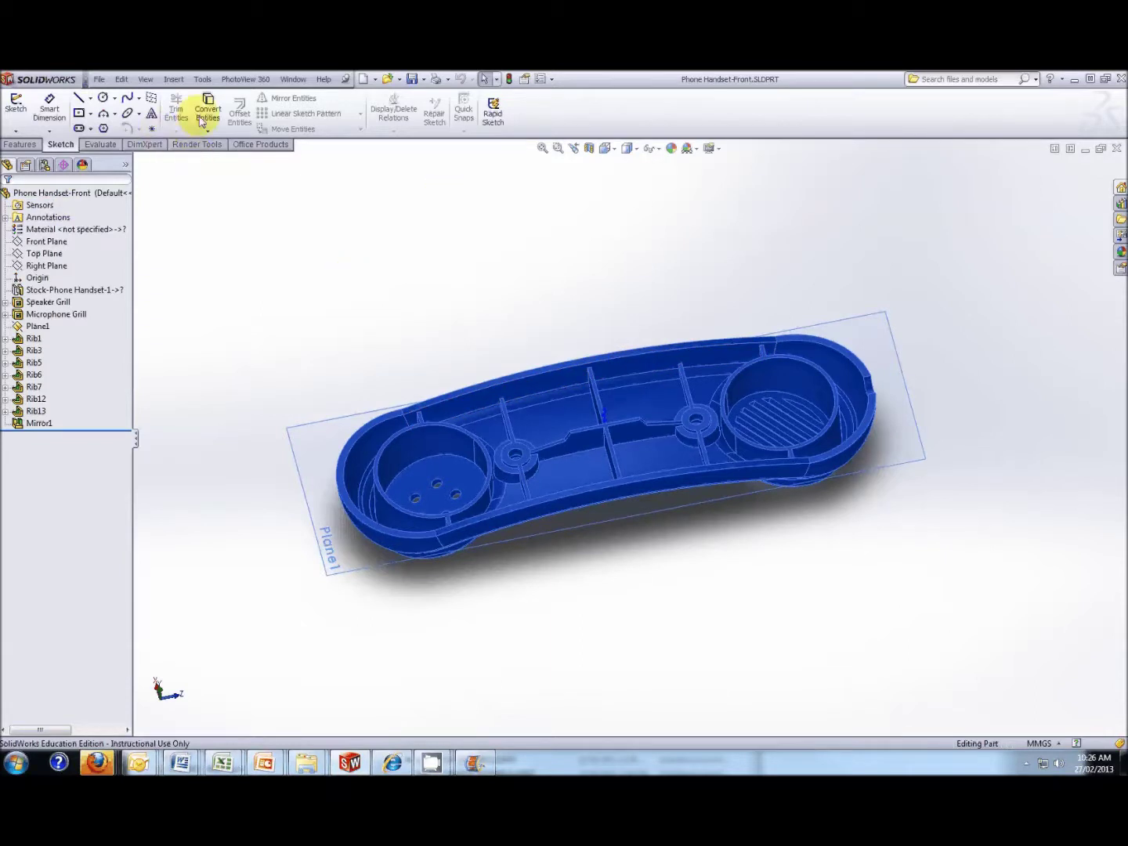
pyautogui.click(99, 80)
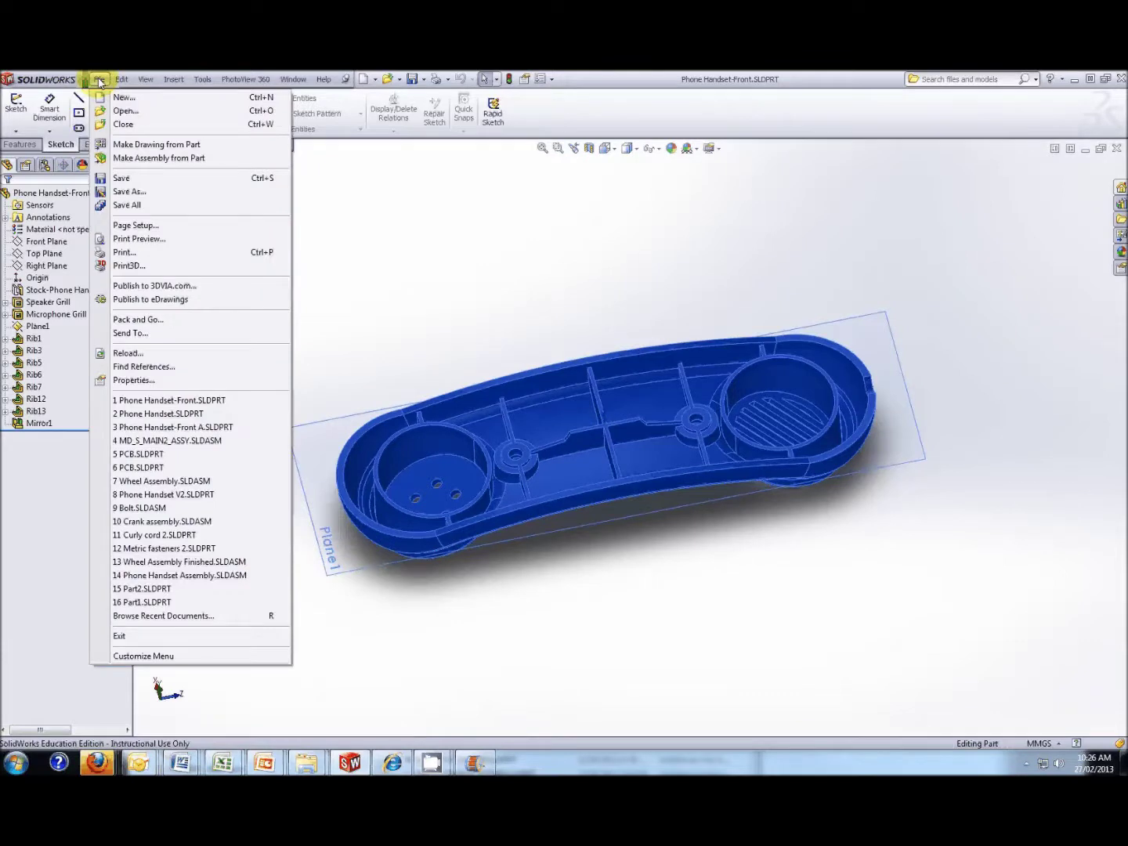
pyautogui.click(124, 99)
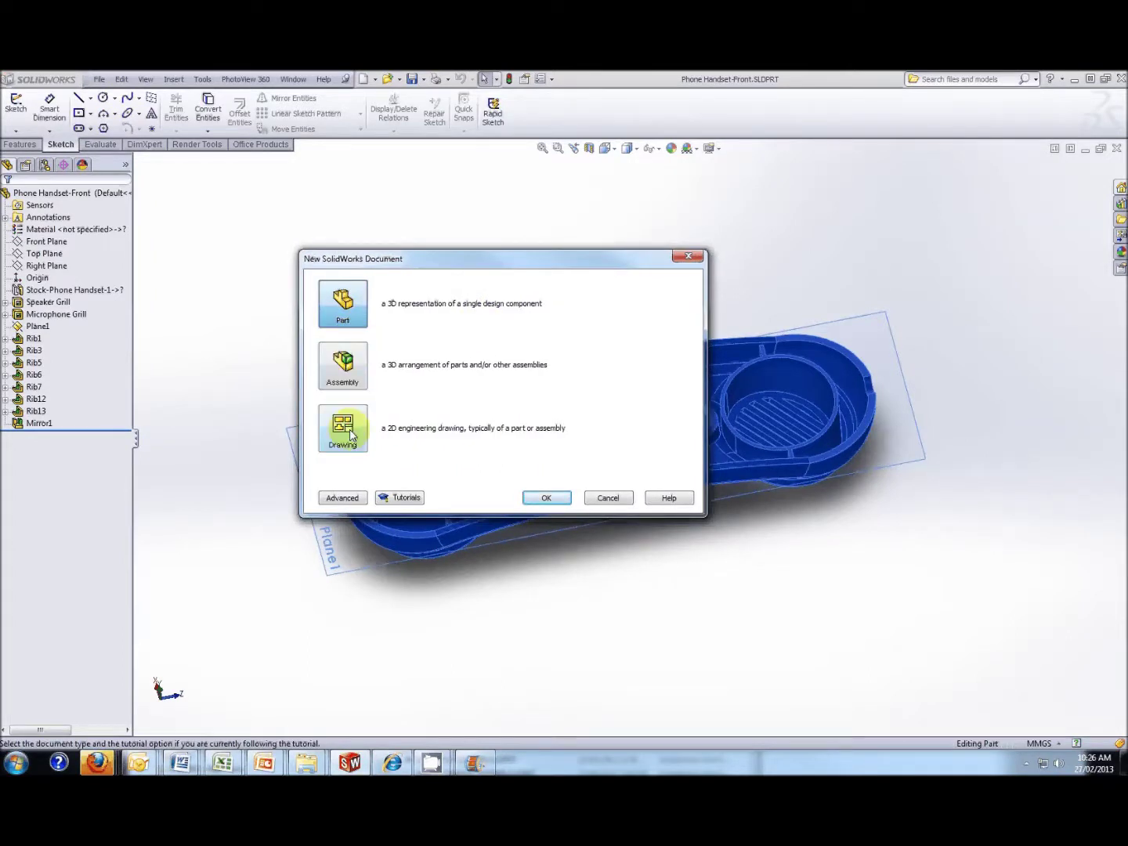
pyautogui.click(608, 498)
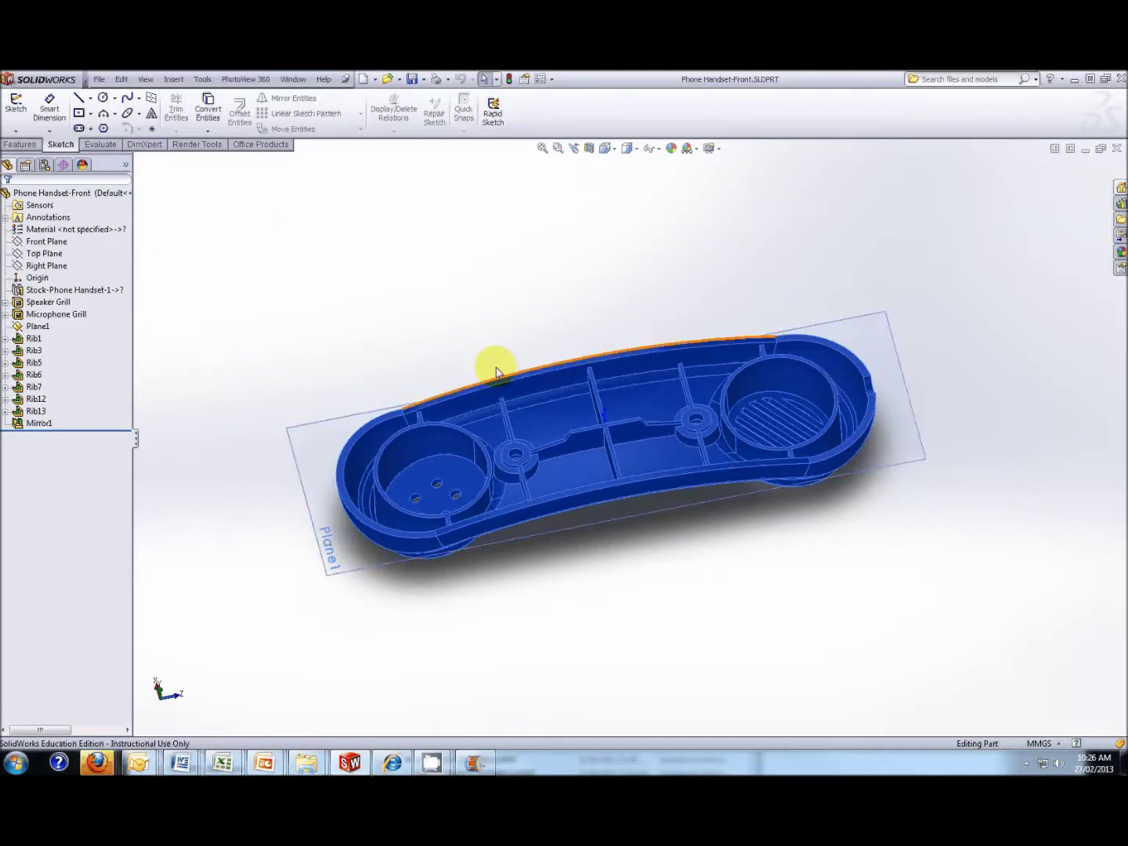
# Create a drawing from the handset part on a standard A2 (ISO) sheet and place its isometric view near the sheet's upper right corner.
pyautogui.press('Down')
pyautogui.press('Down')
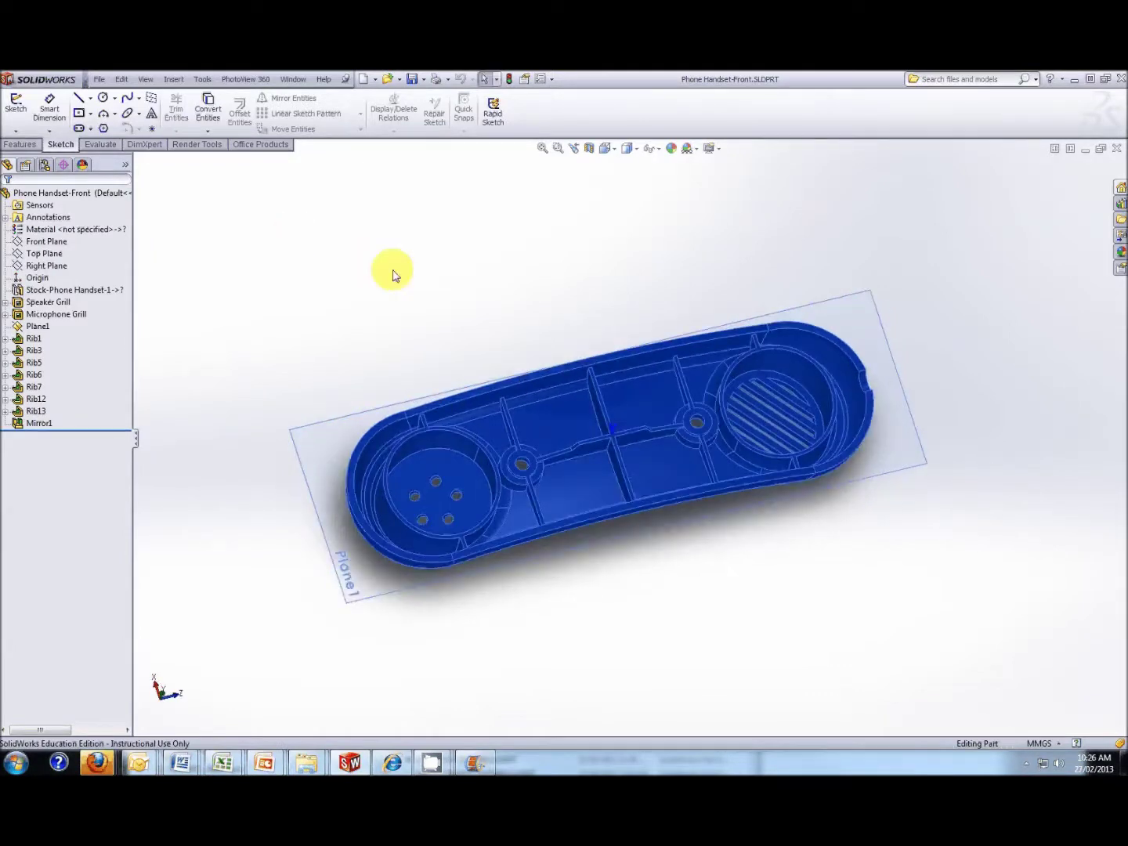
pyautogui.click(99, 80)
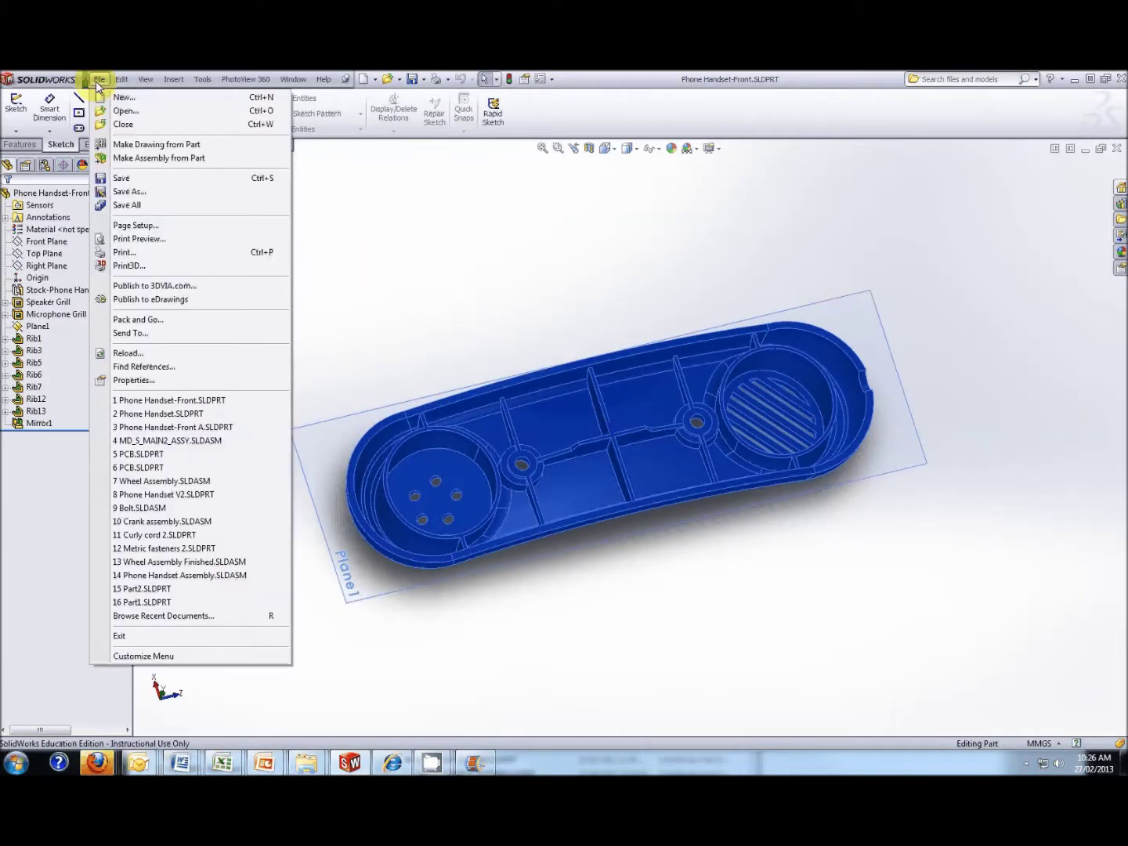
pyautogui.click(152, 145)
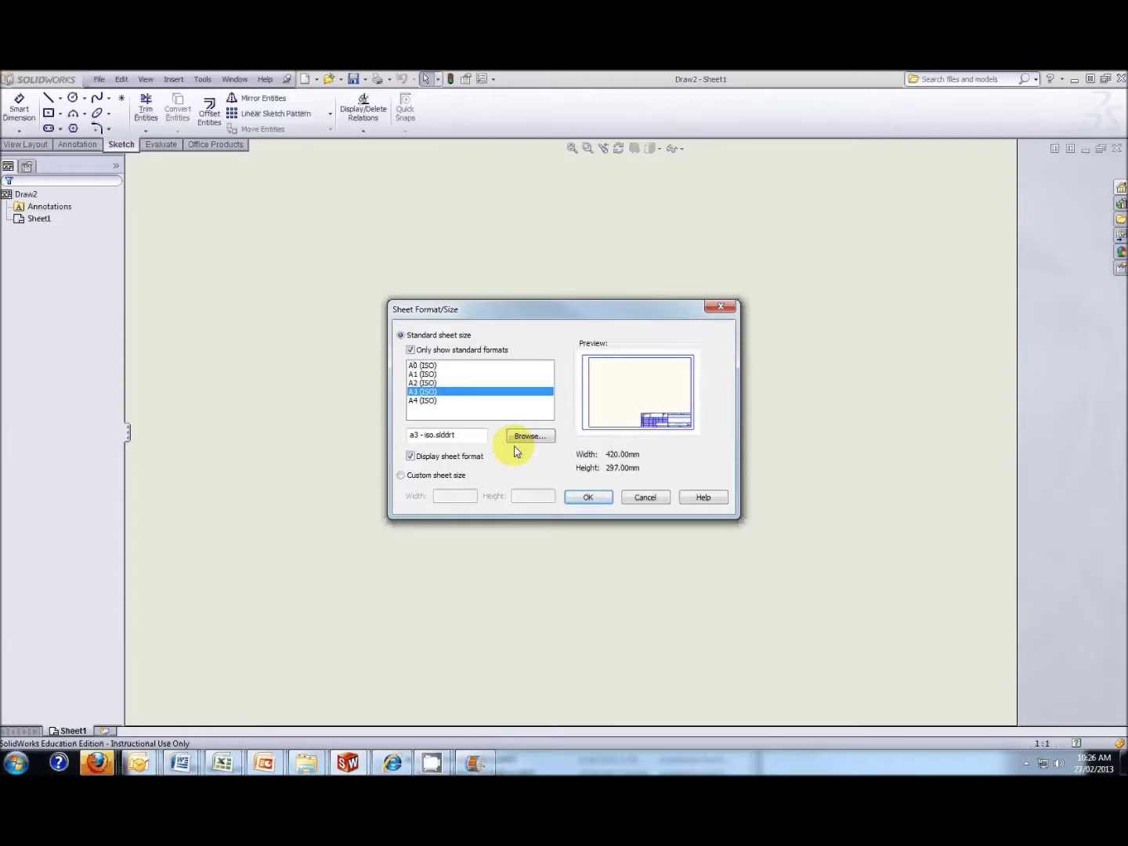
pyautogui.click(425, 384)
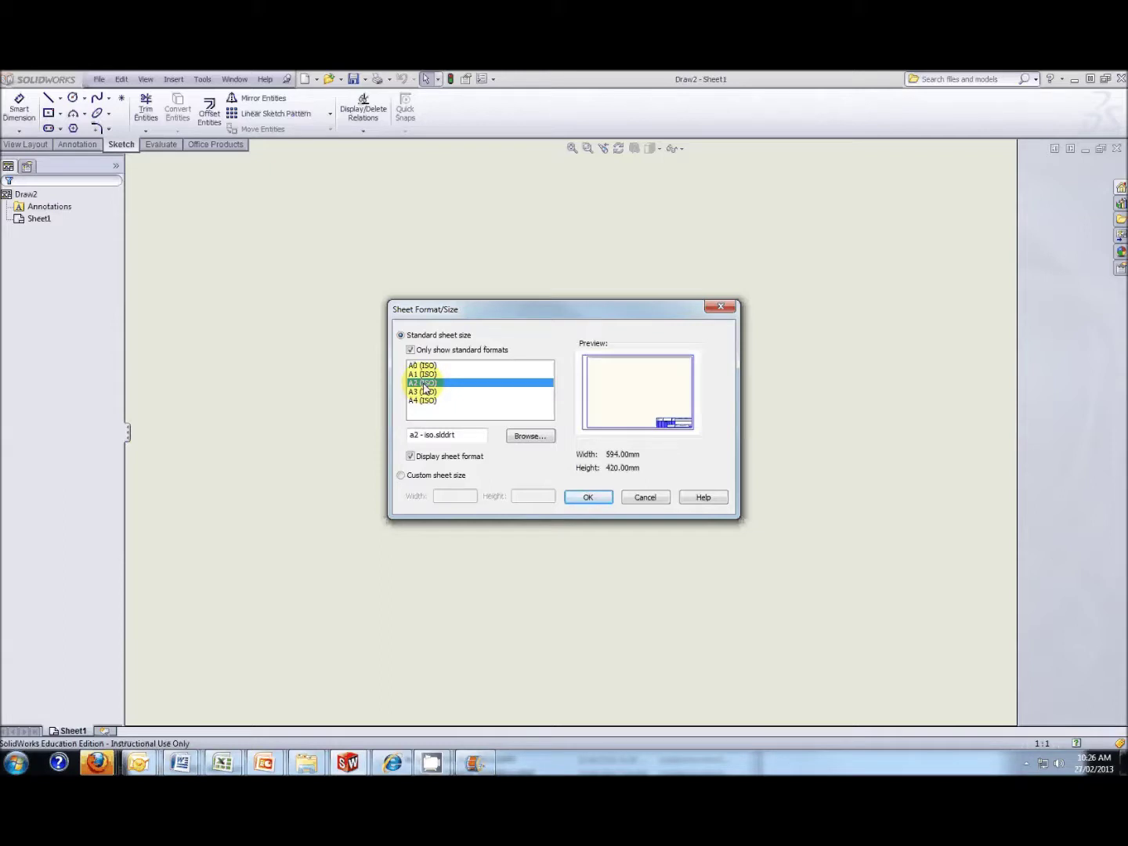
pyautogui.click(593, 501)
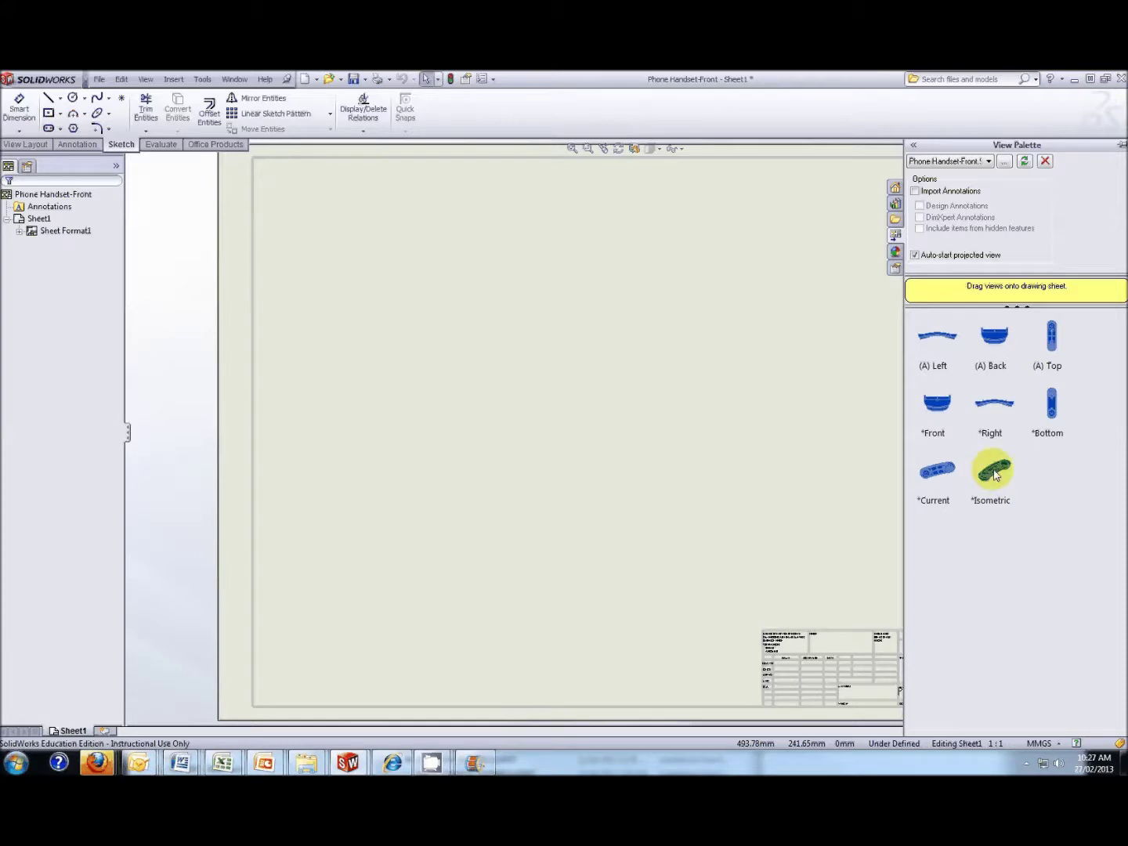
pyautogui.moveTo(995, 475)
pyautogui.mouseDown()
pyautogui.moveTo(901, 325)
pyautogui.moveTo(818, 243)
pyautogui.moveTo(901, 249)
pyautogui.mouseUp()
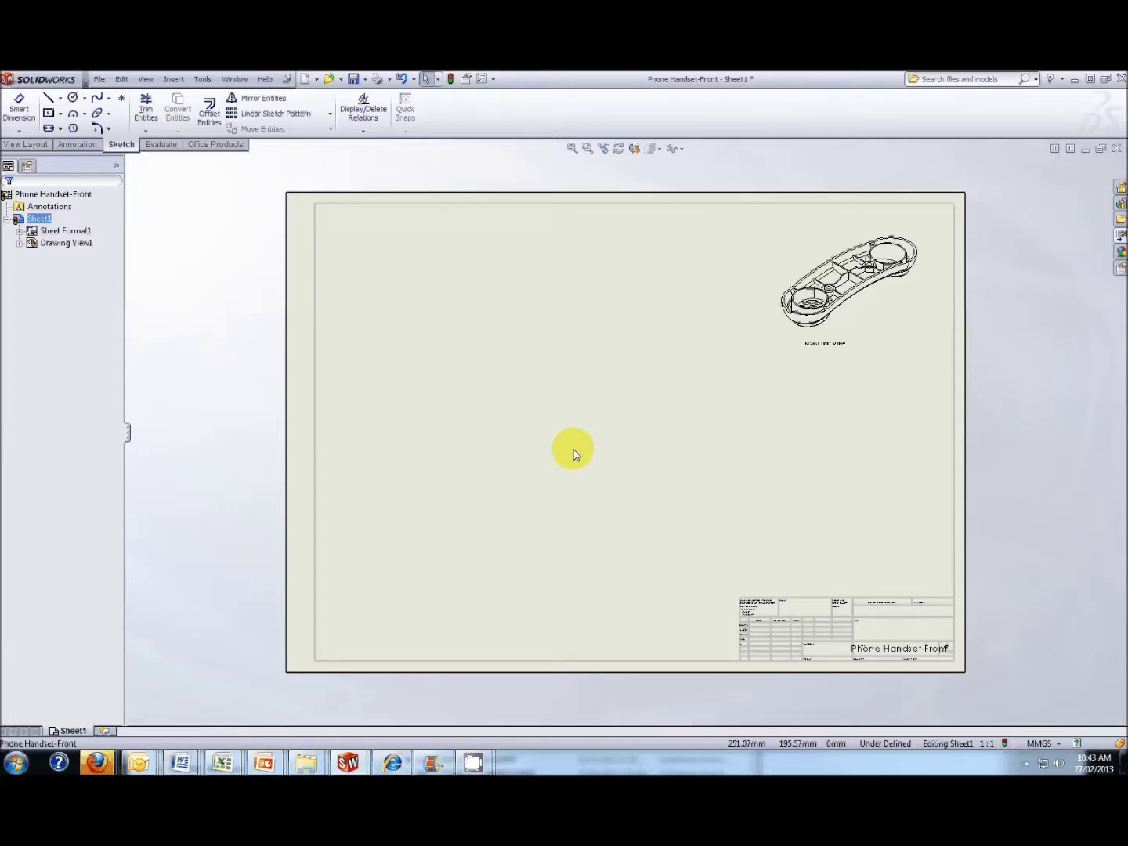
# Check the overall drafting standard in the drawing's document properties.
pyautogui.click(203, 81)
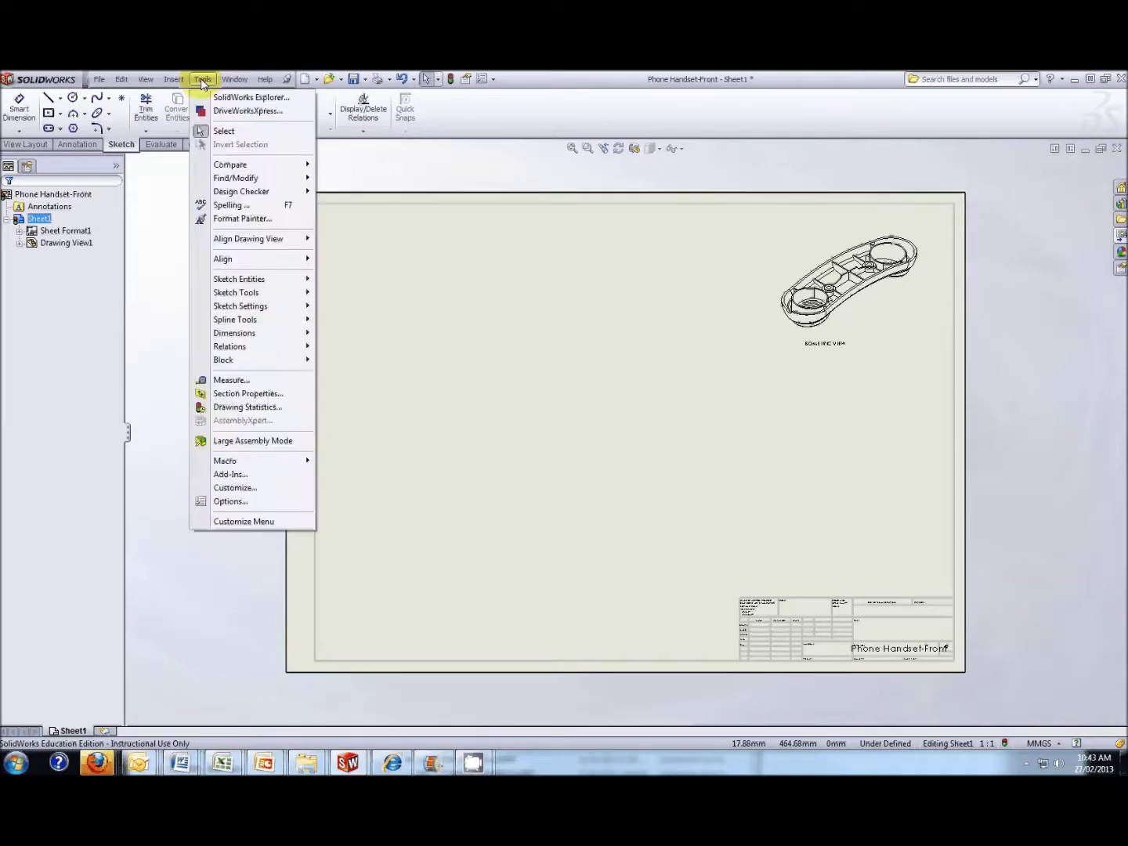
pyautogui.click(231, 503)
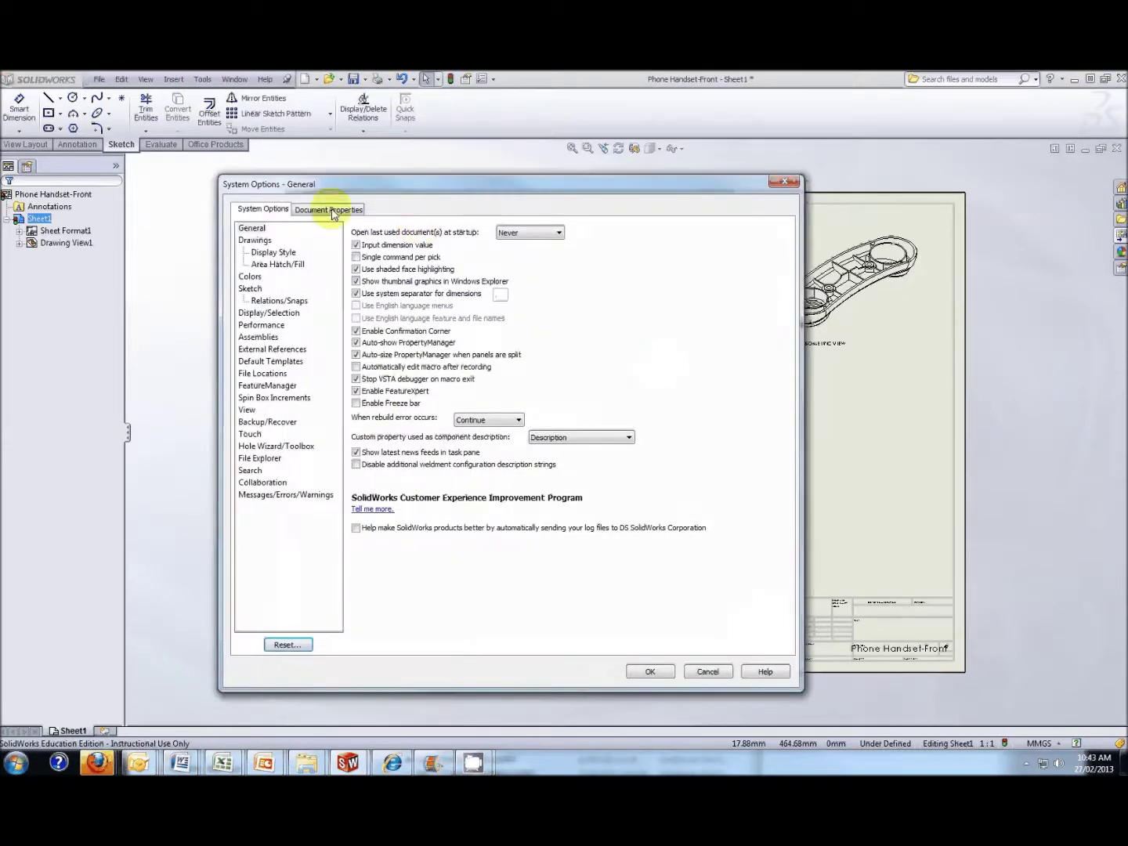
pyautogui.click(333, 212)
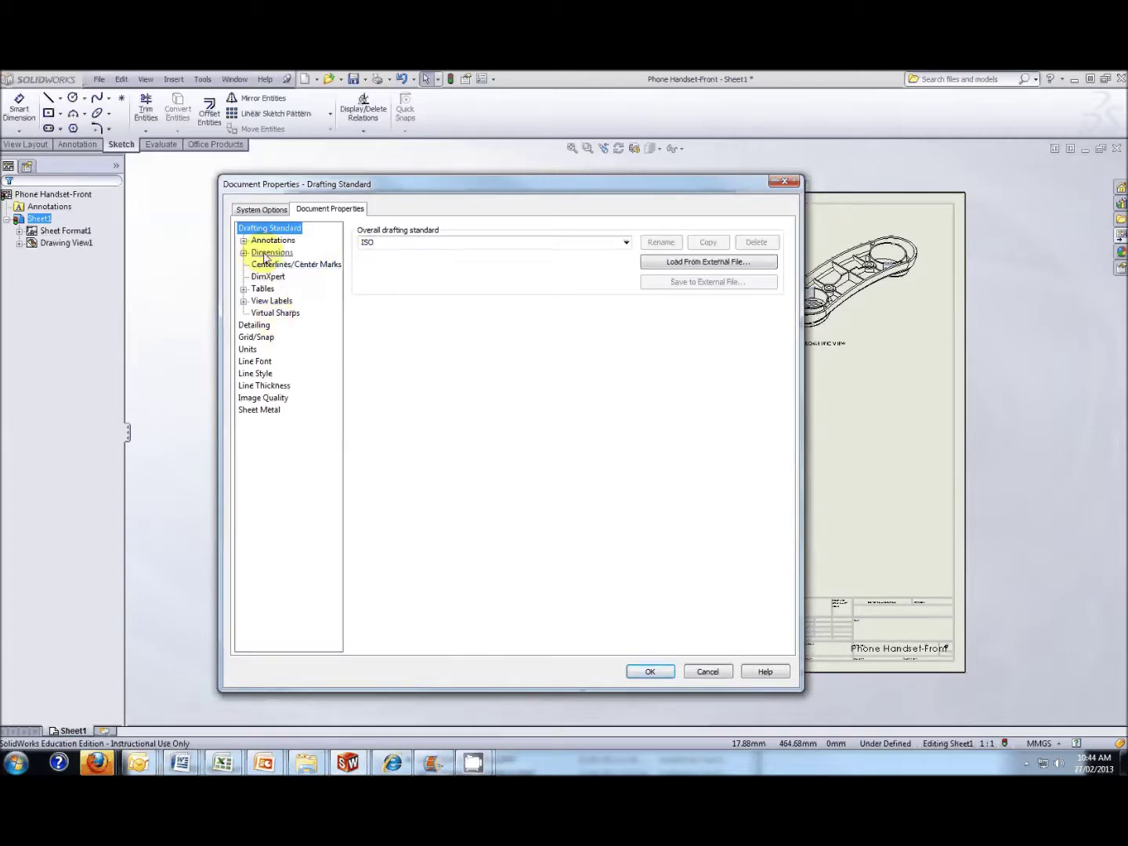
pyautogui.press('Escape')
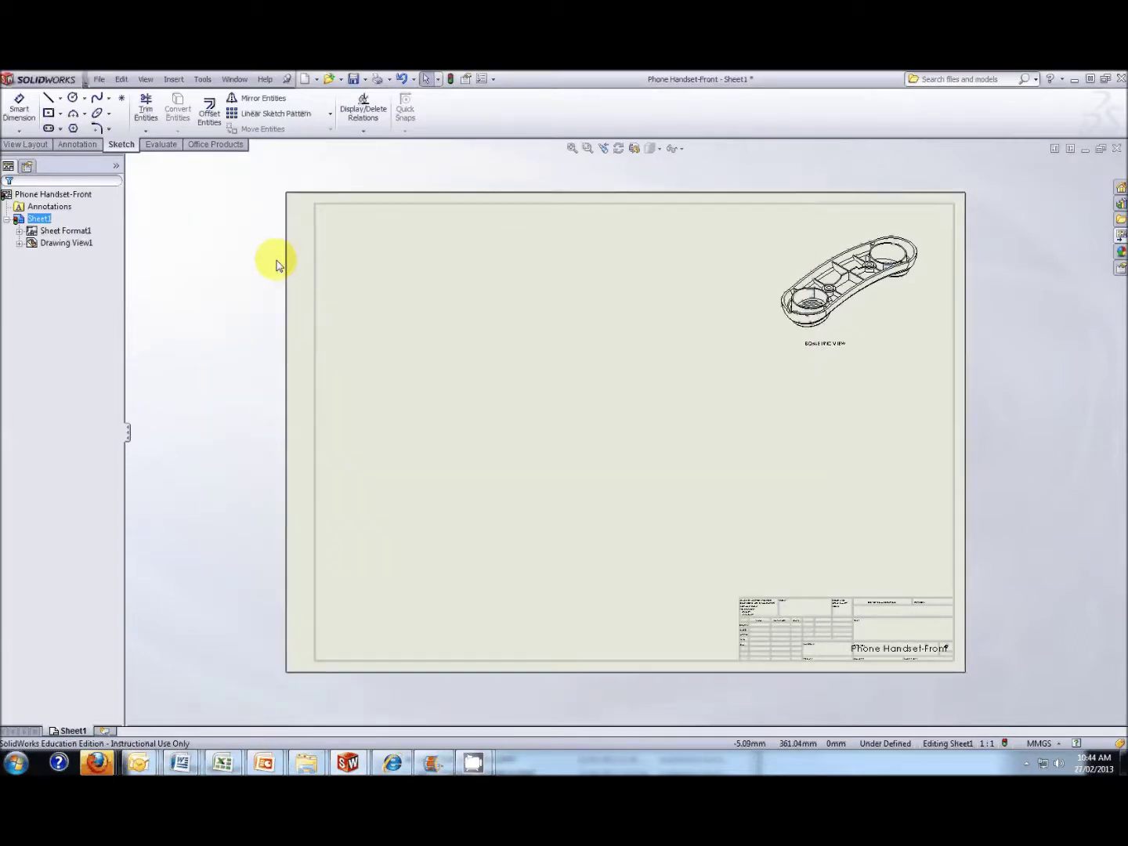
# Apply third angle projection in the properties of the drawing sheet.
pyautogui.click(35, 233)
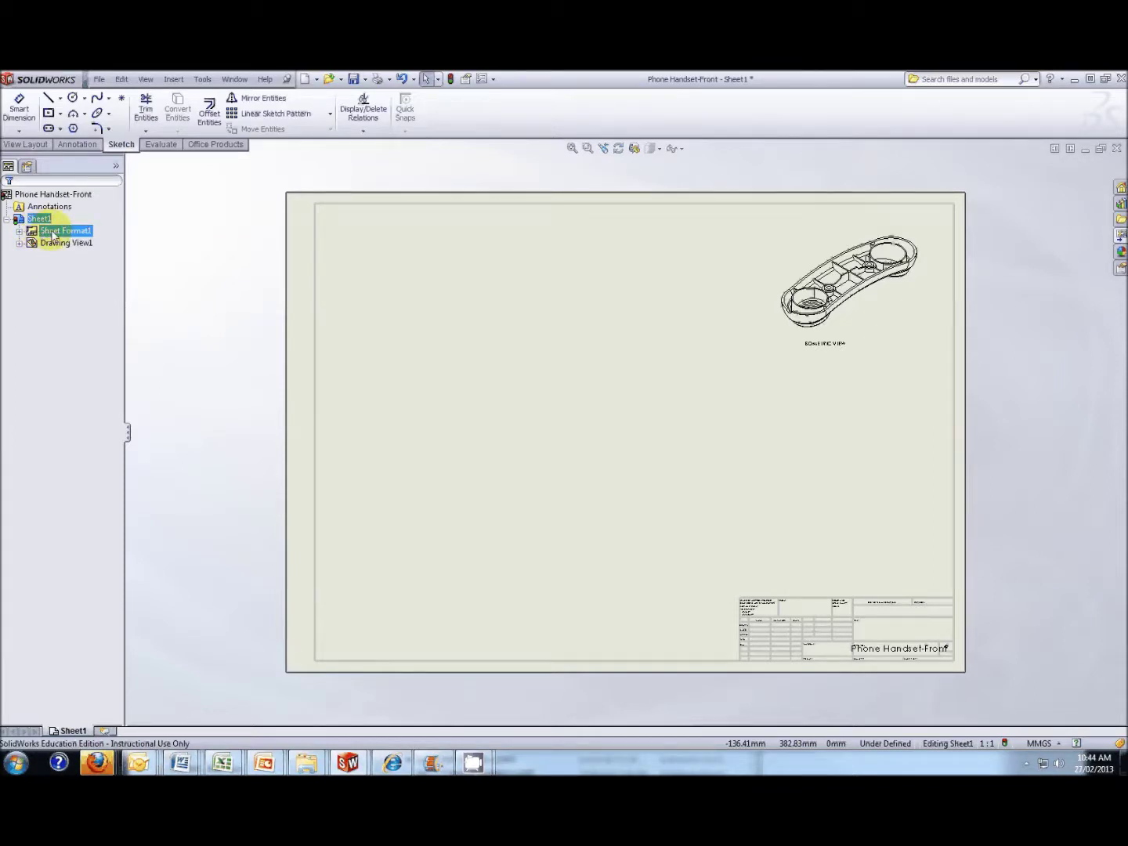
pyautogui.rightClick(53, 234)
pyautogui.click(130, 282)
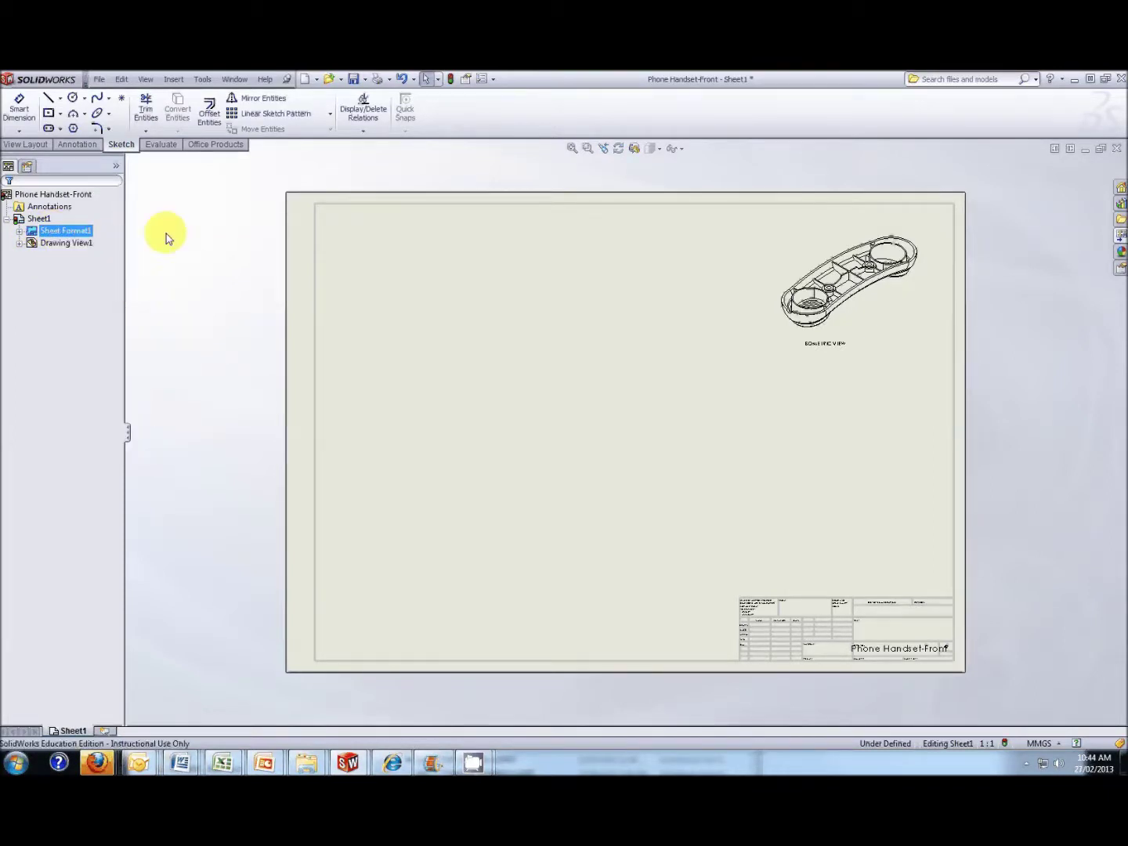
pyautogui.rightClick(66, 235)
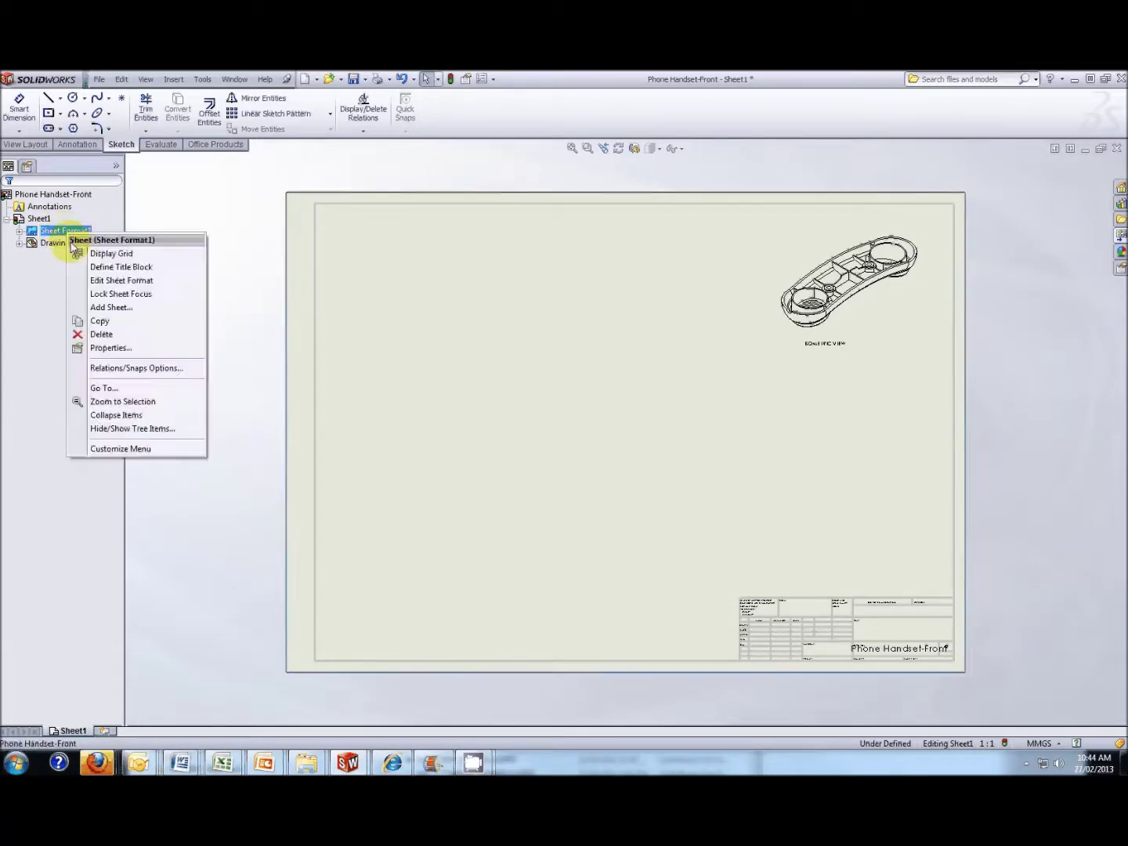
pyautogui.click(119, 345)
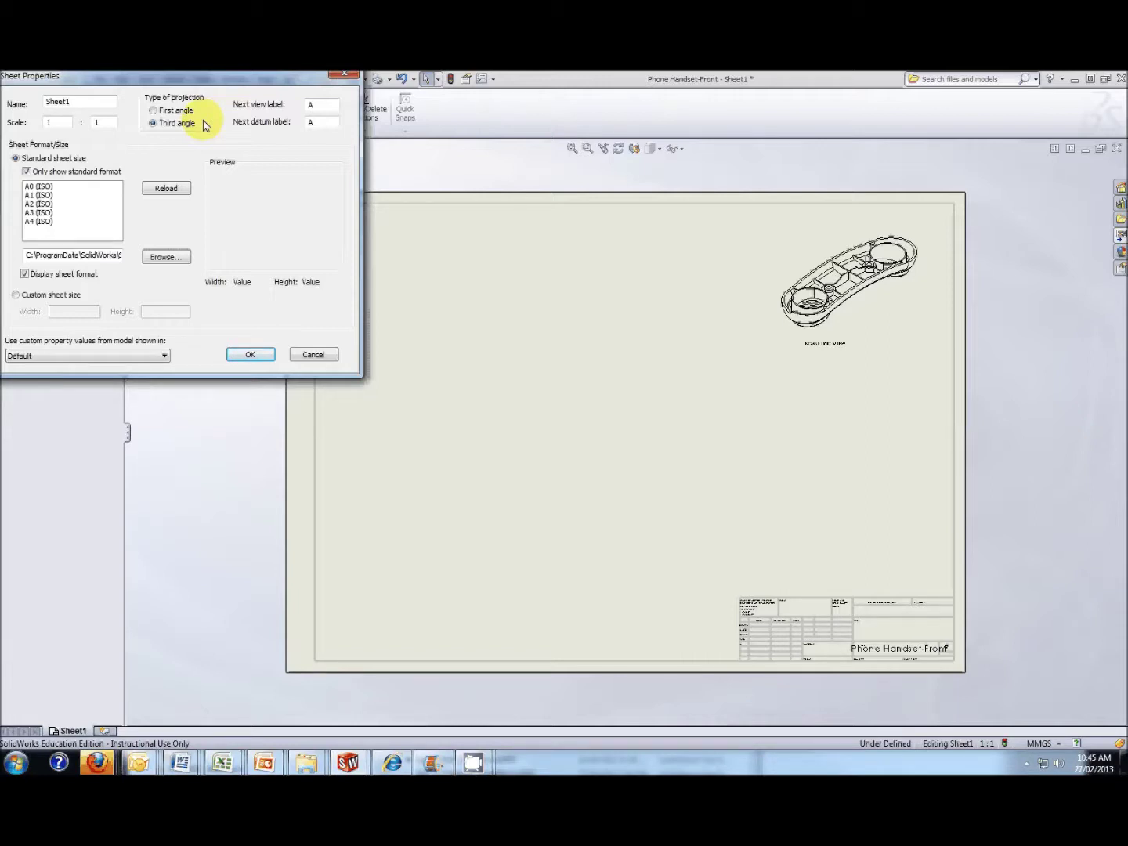
pyautogui.click(251, 356)
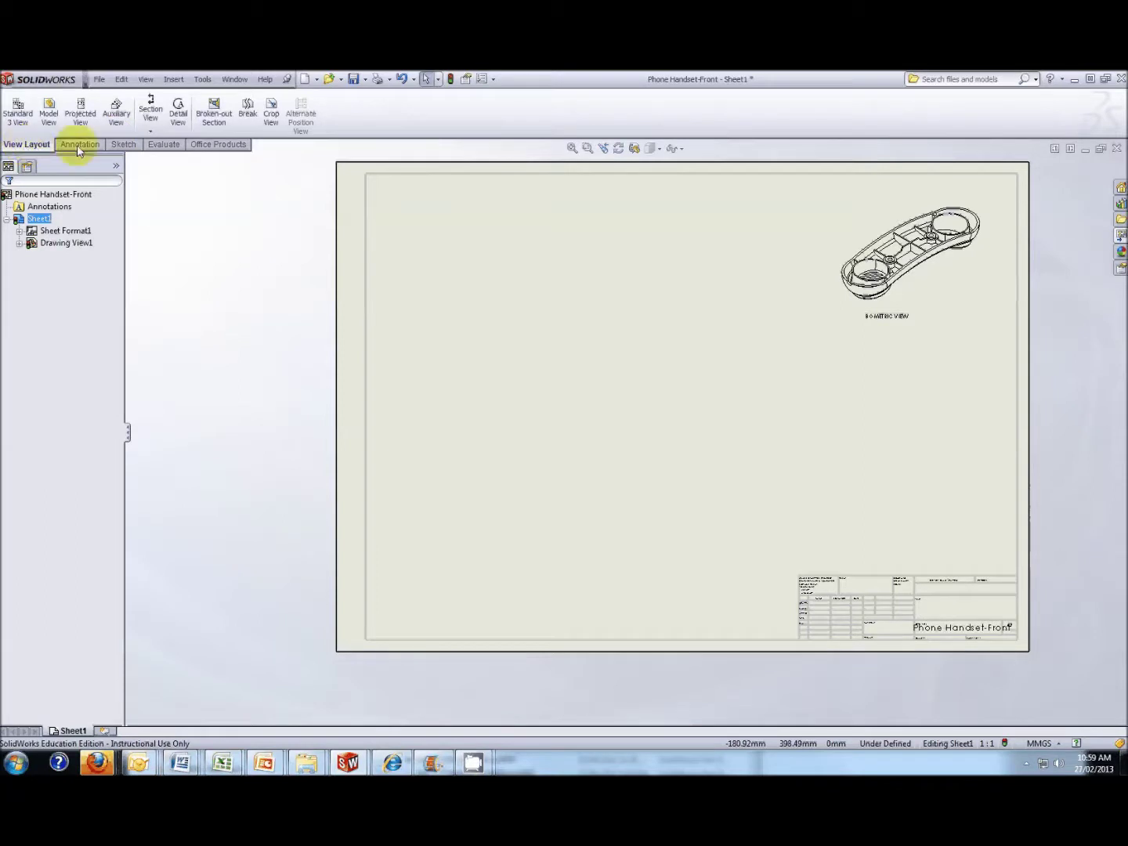
# Insert the handset's top model view on the left half of the sheet, with projected views to its right and below it.
pyautogui.click(49, 114)
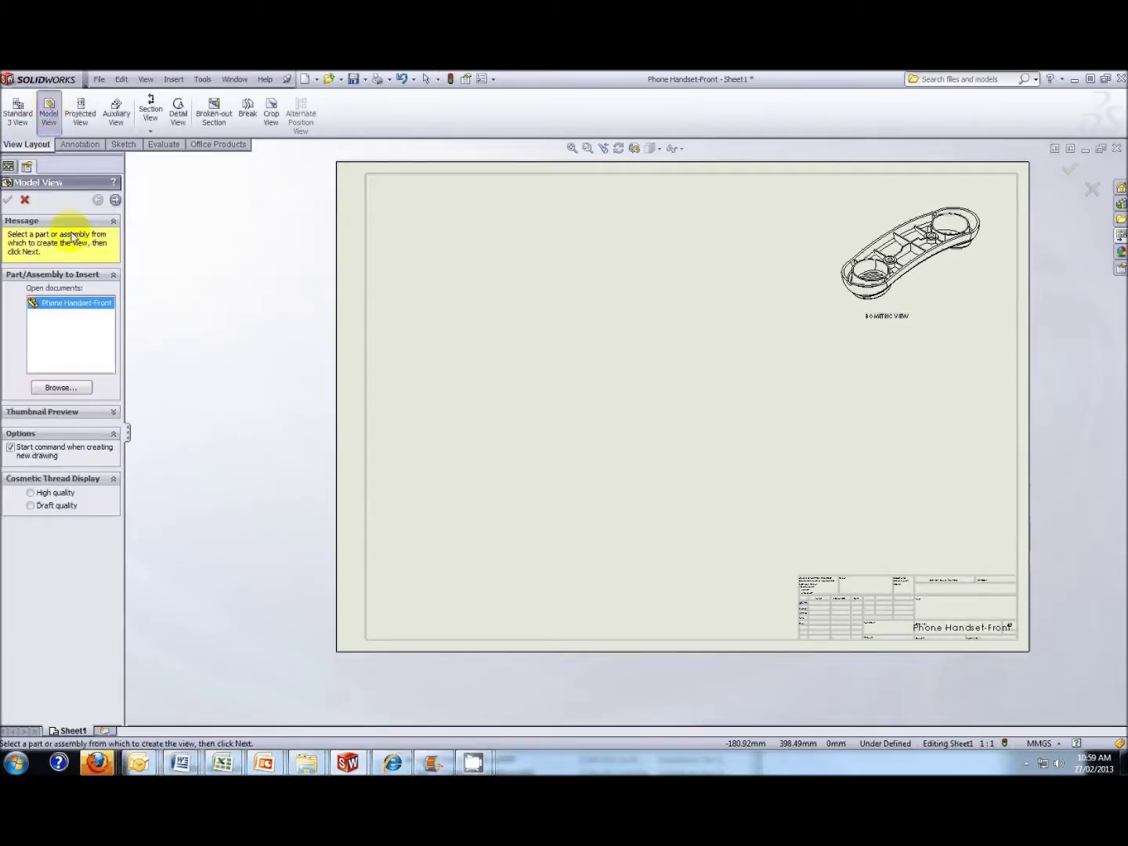
pyautogui.doubleClick(61, 304)
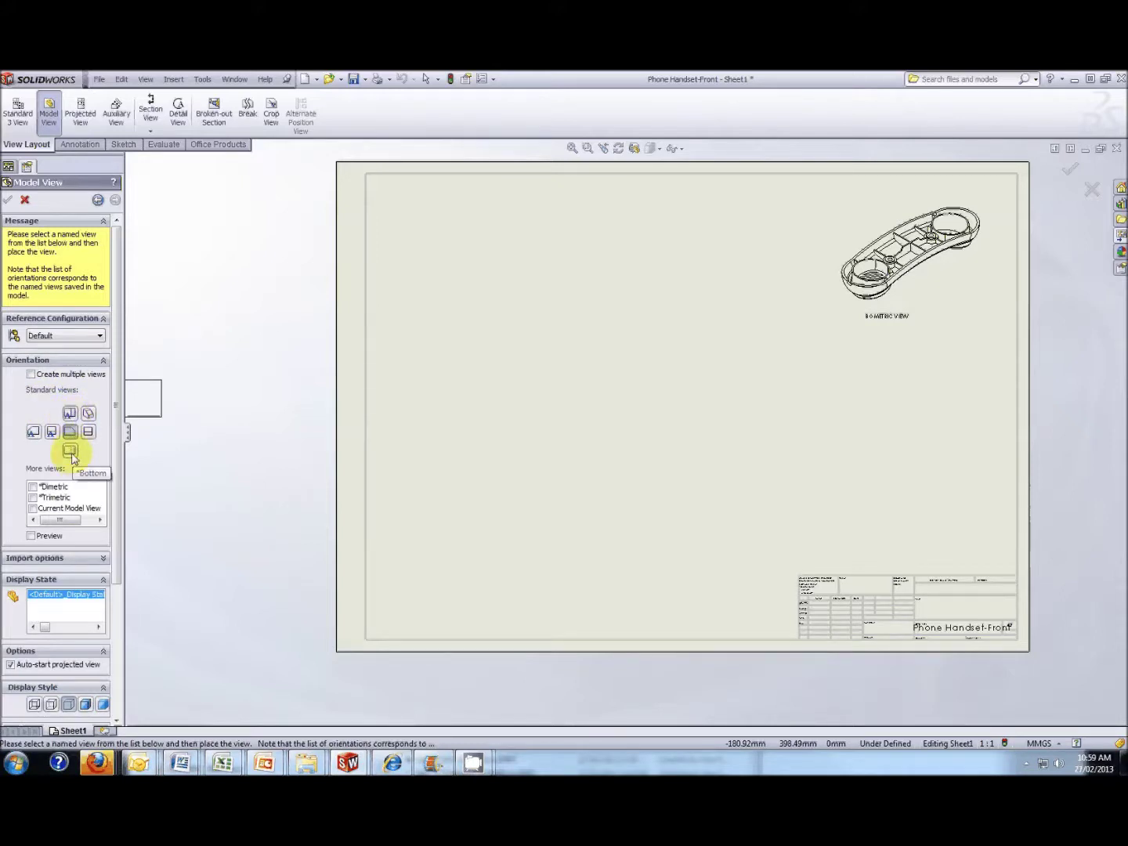
pyautogui.click(71, 413)
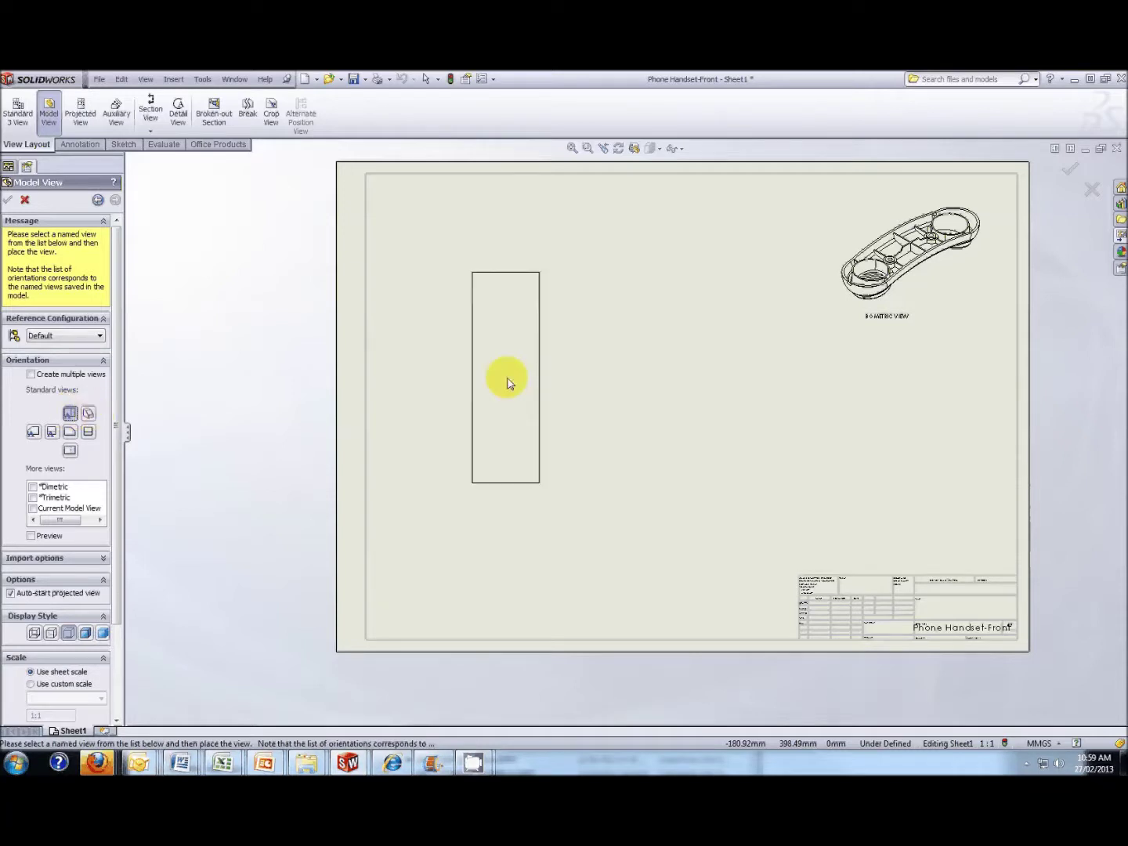
pyautogui.click(560, 389)
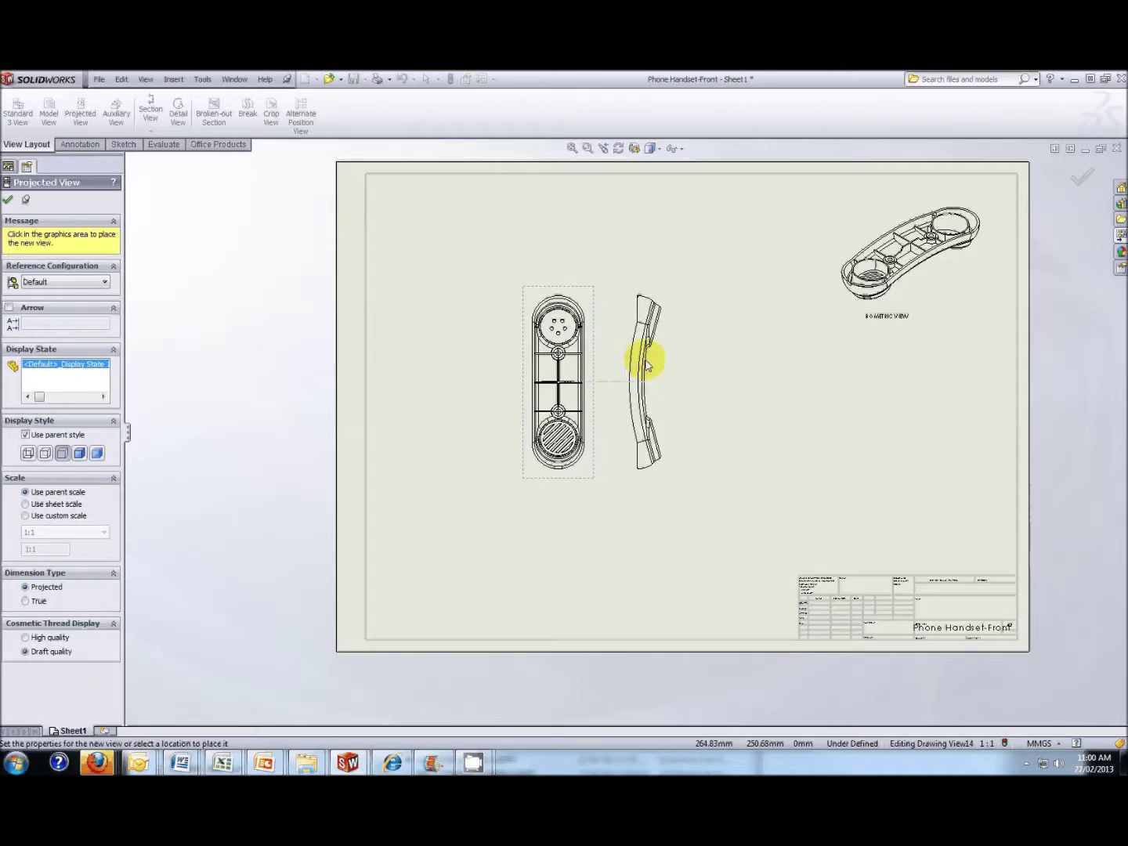
pyautogui.click(647, 362)
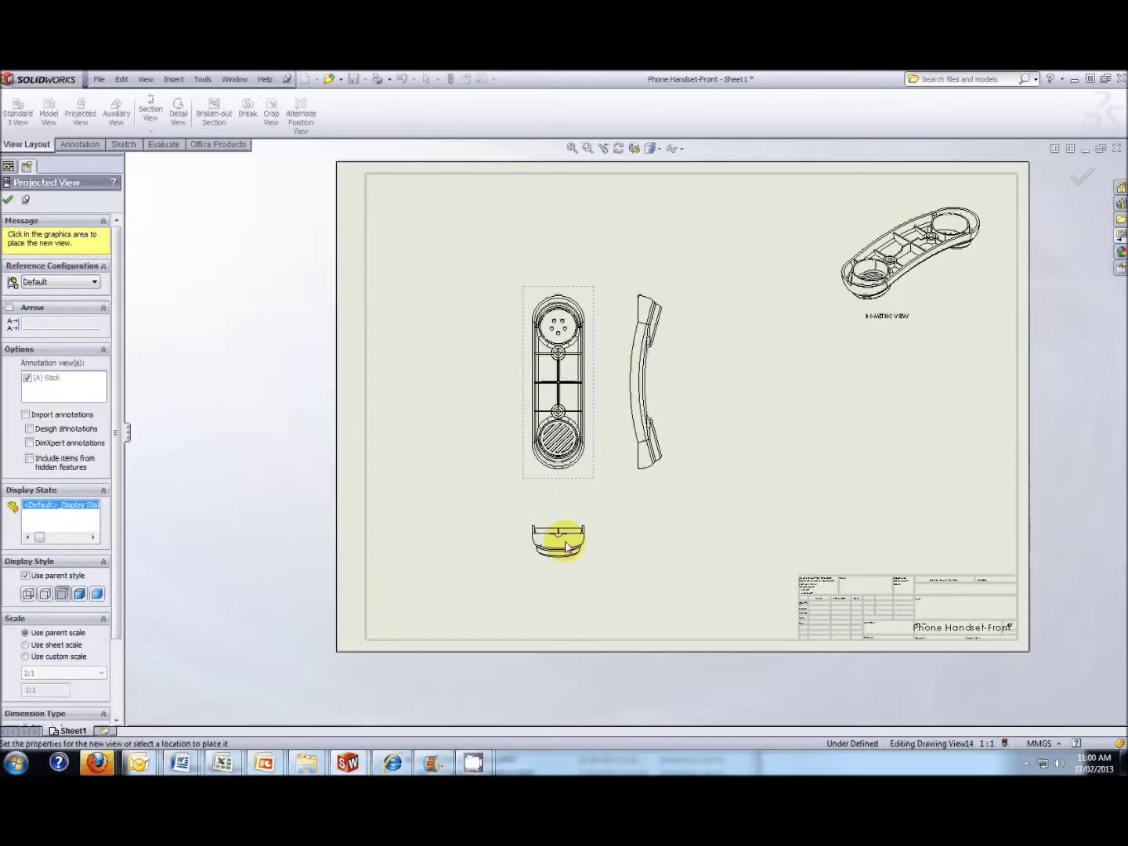
pyautogui.click(566, 546)
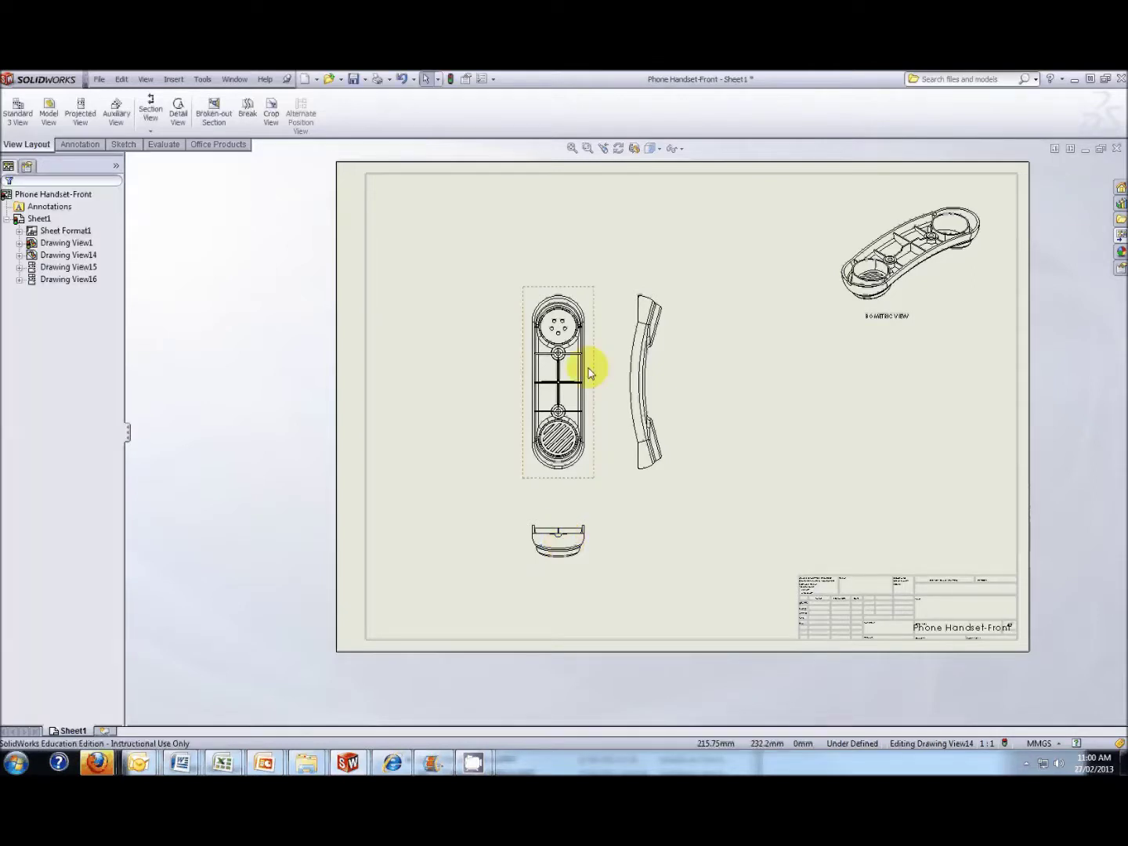
# Rearrange the aligned views by shifting the top view left, the end view closer beneath it, and the side view clear to its right.
pyautogui.moveTo(596, 353)
pyautogui.mouseDown()
pyautogui.moveTo(504, 335)
pyautogui.moveTo(511, 320)
pyautogui.mouseUp()
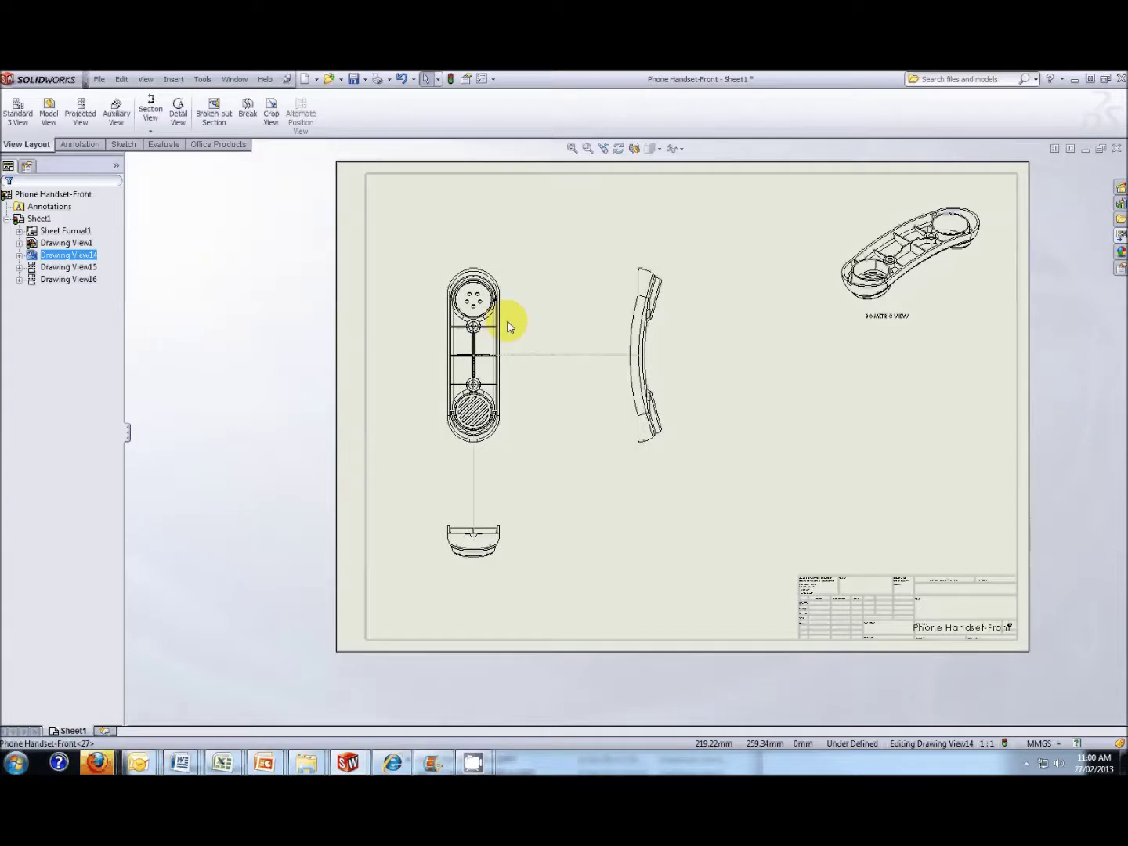
pyautogui.moveTo(670, 342); pyautogui.dragTo(607, 340)
pyautogui.moveTo(503, 530); pyautogui.dragTo(507, 505)
pyautogui.moveTo(511, 364); pyautogui.dragTo(514, 383)
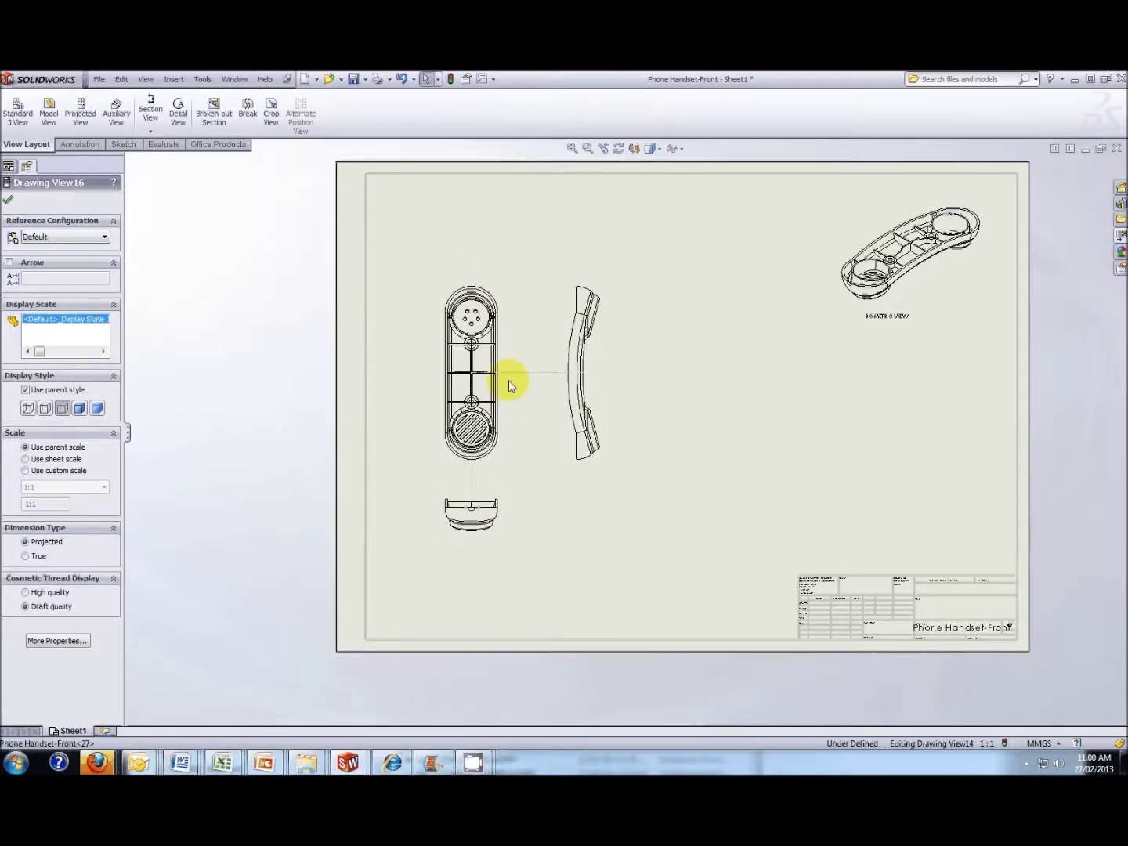
pyautogui.click(563, 389)
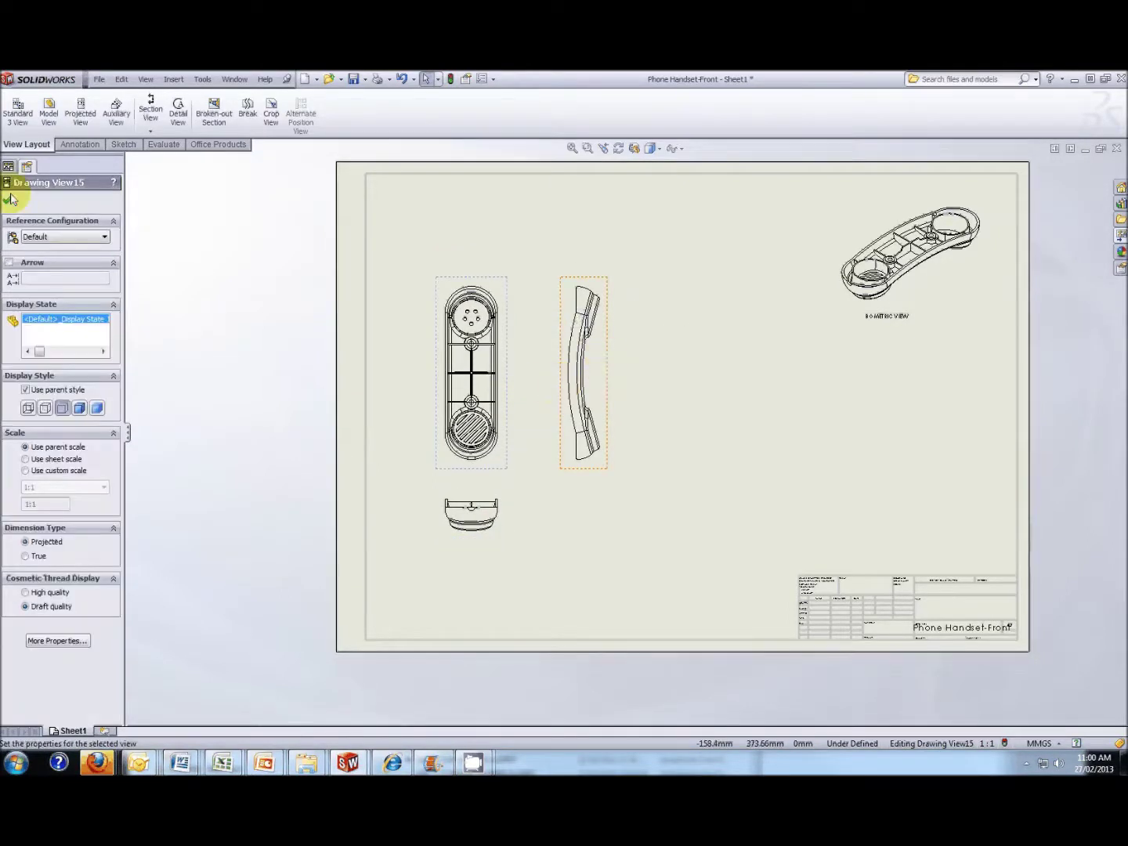
pyautogui.press('Escape')
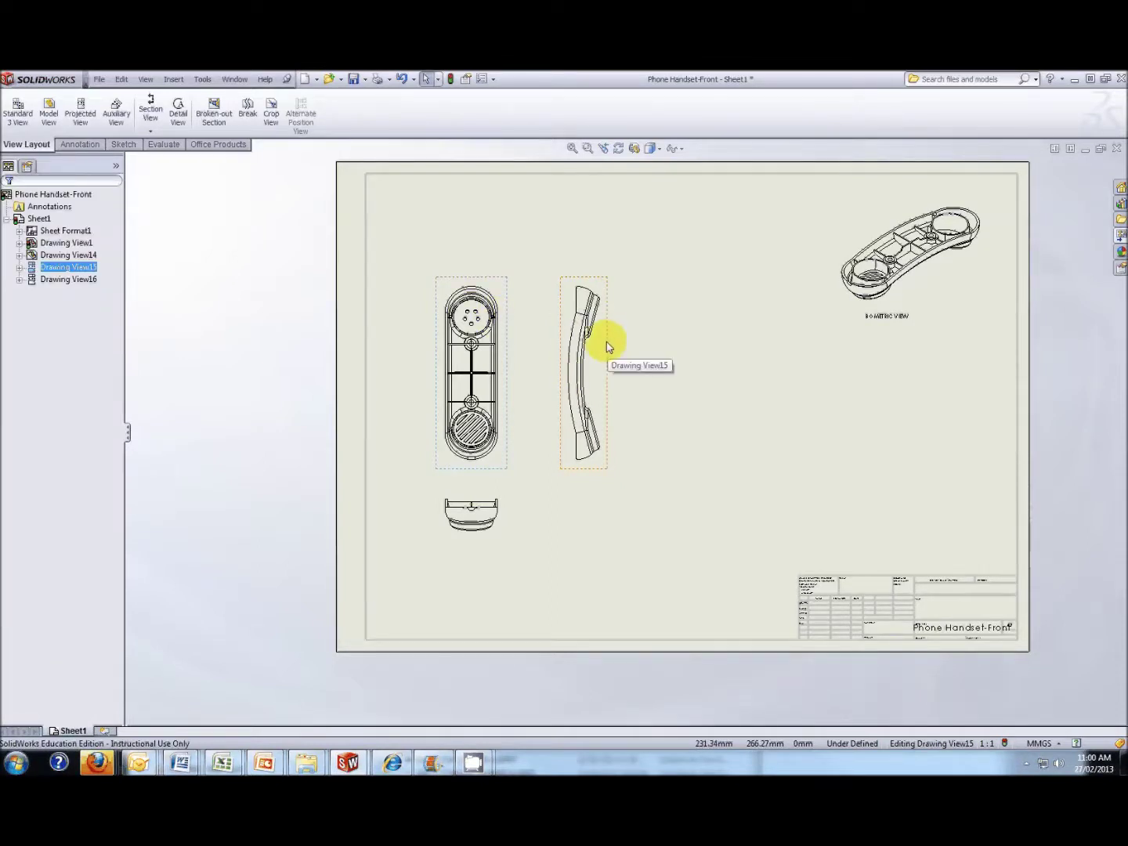
pyautogui.moveTo(607, 347); pyautogui.dragTo(654, 345)
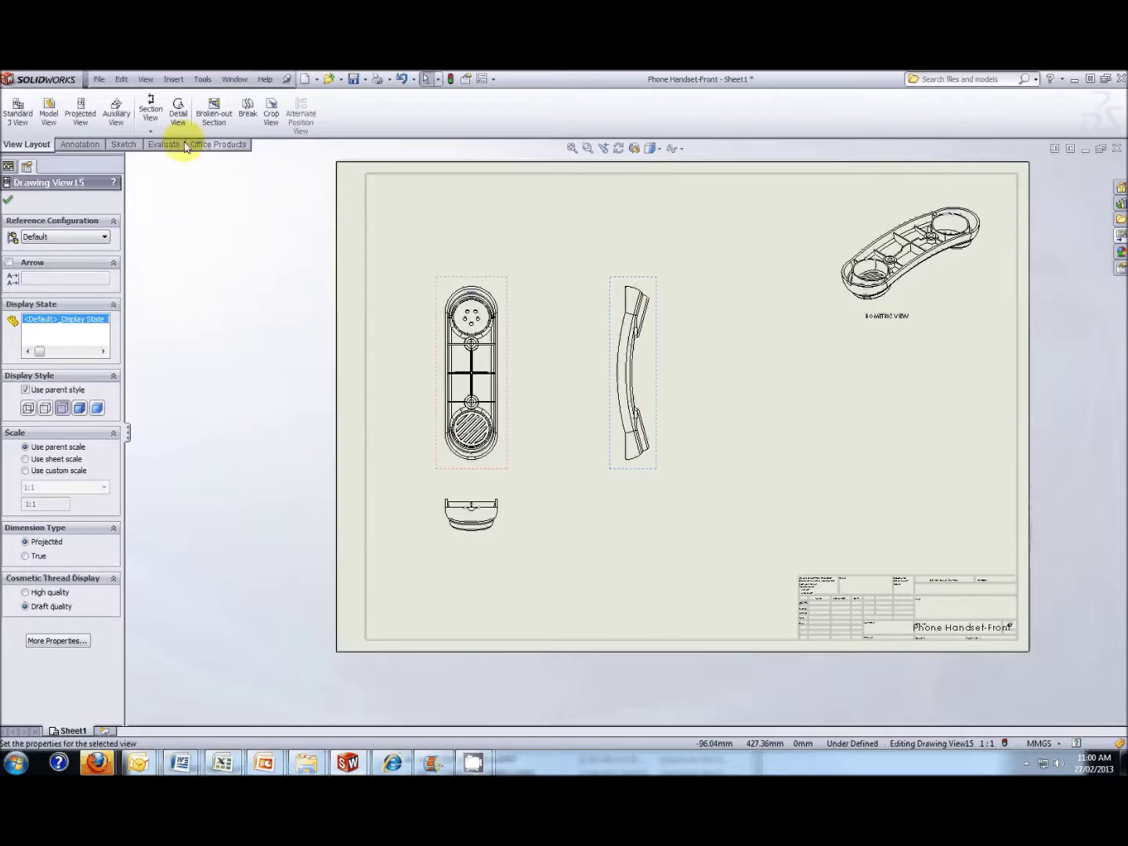
# Add a projected view of the handset's outer face to the right of the side view.
pyautogui.click(76, 116)
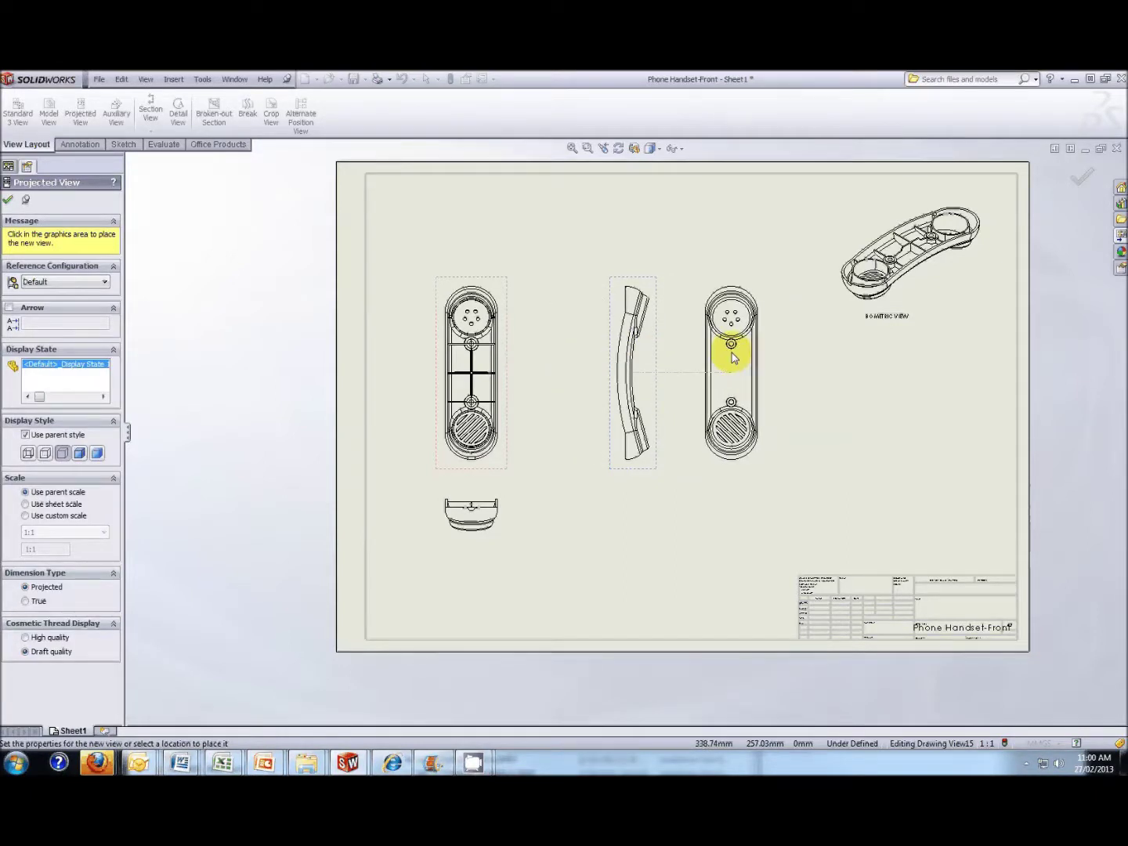
pyautogui.click(731, 357)
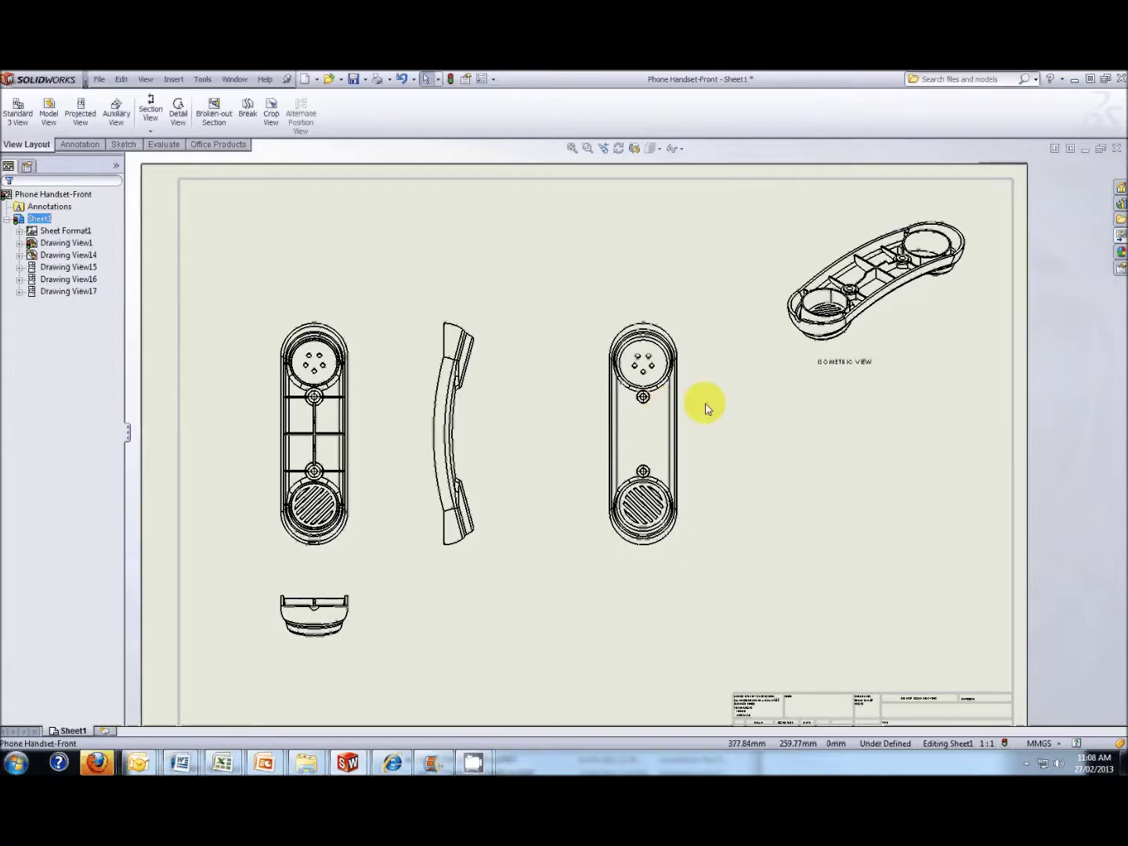
pyautogui.scroll(3, 723, 416)
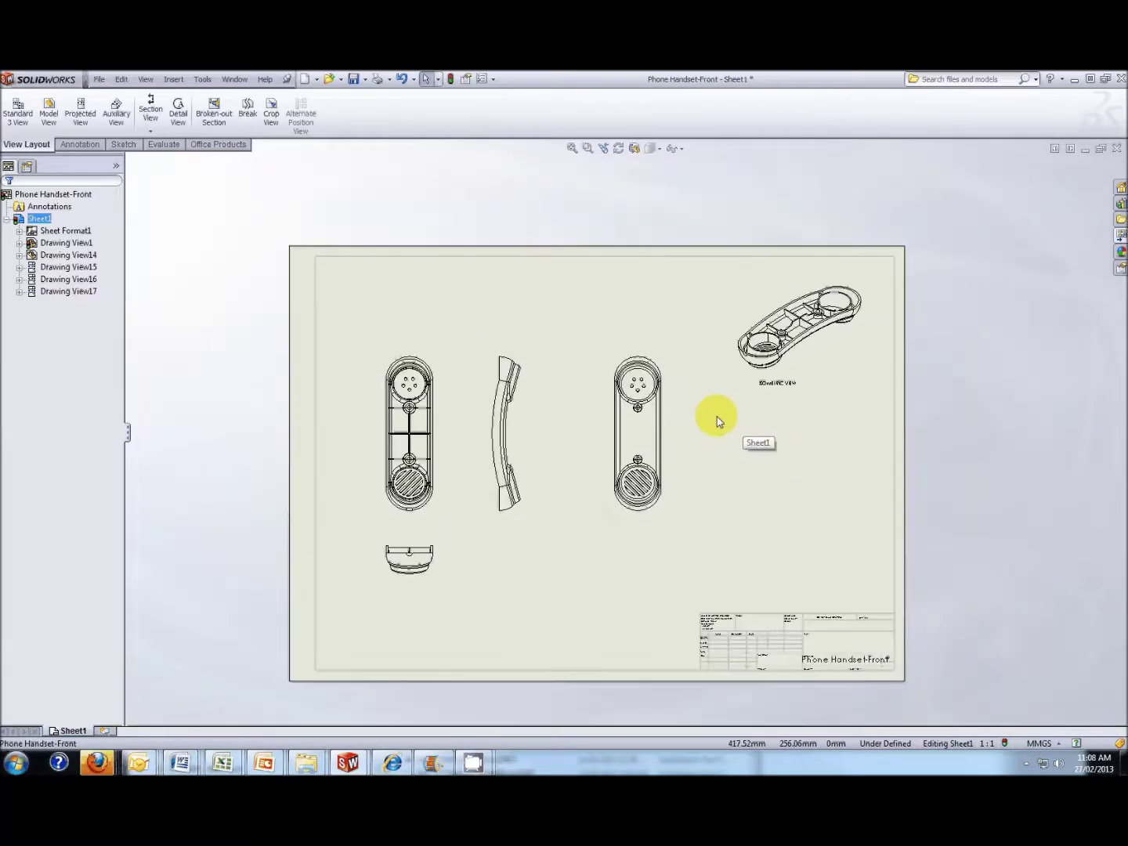
pyautogui.scroll(-8, 649, 427)
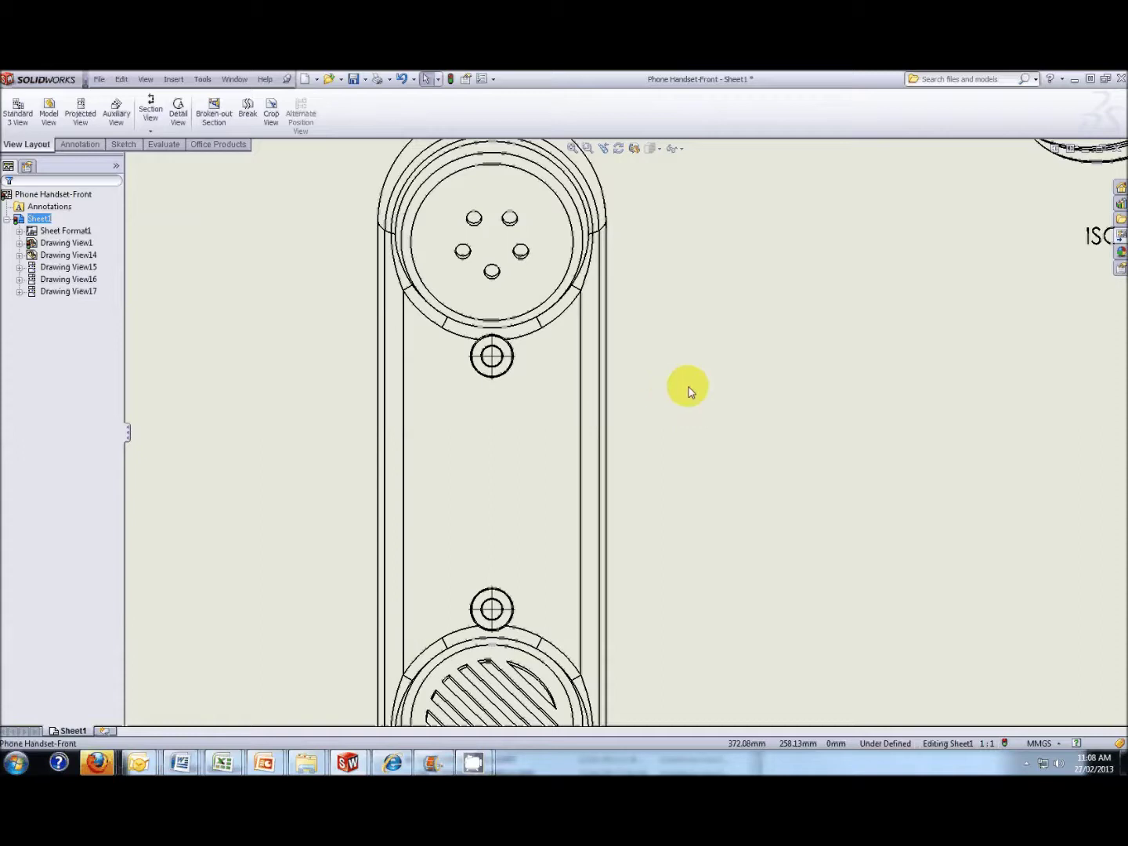
# Examine the outer-face view of the handset and the vertical construction line running through its middle.
pyautogui.scroll(2, 672, 384)
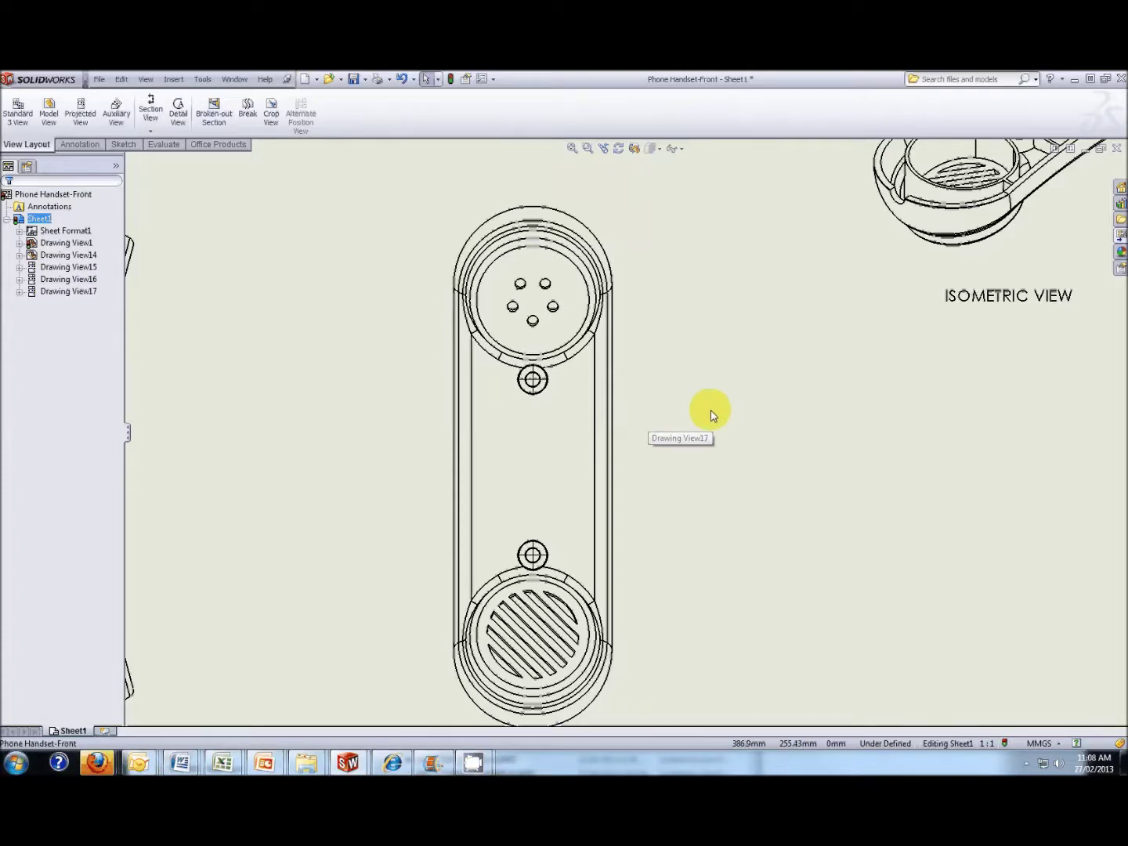
pyautogui.scroll(-2, 674, 410)
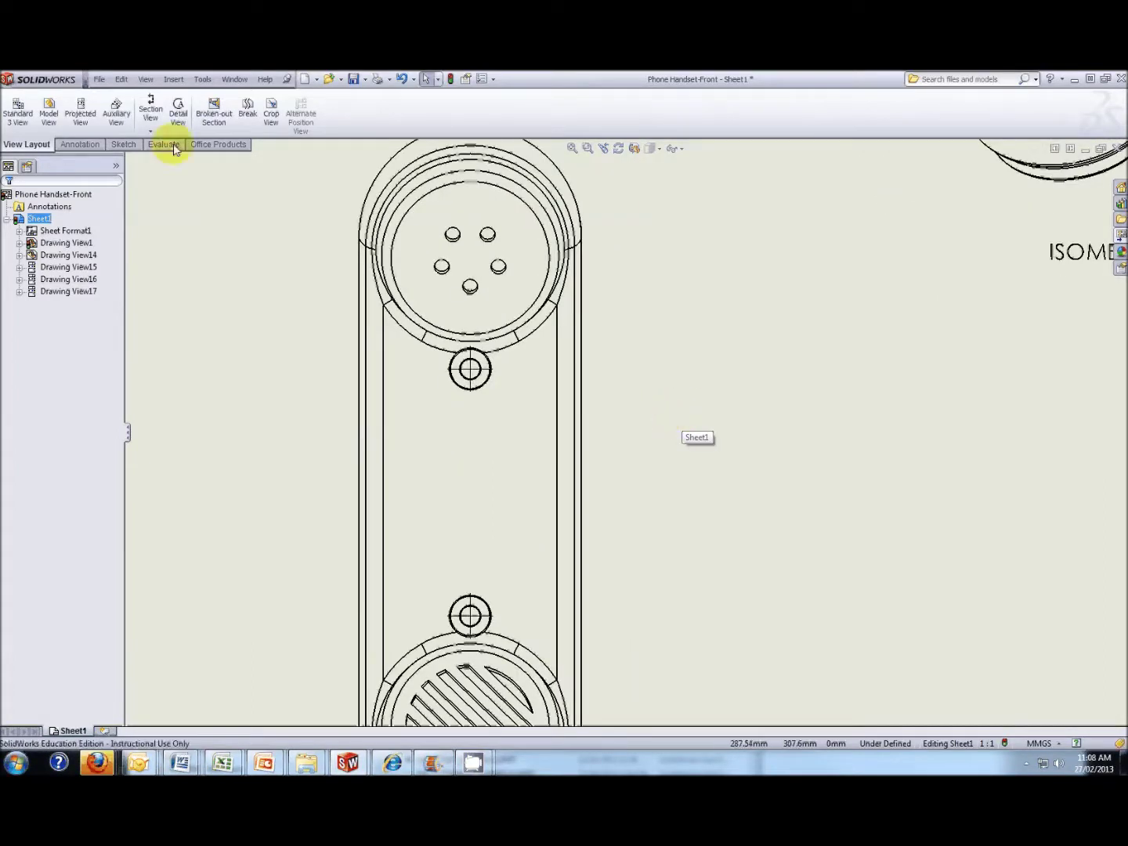
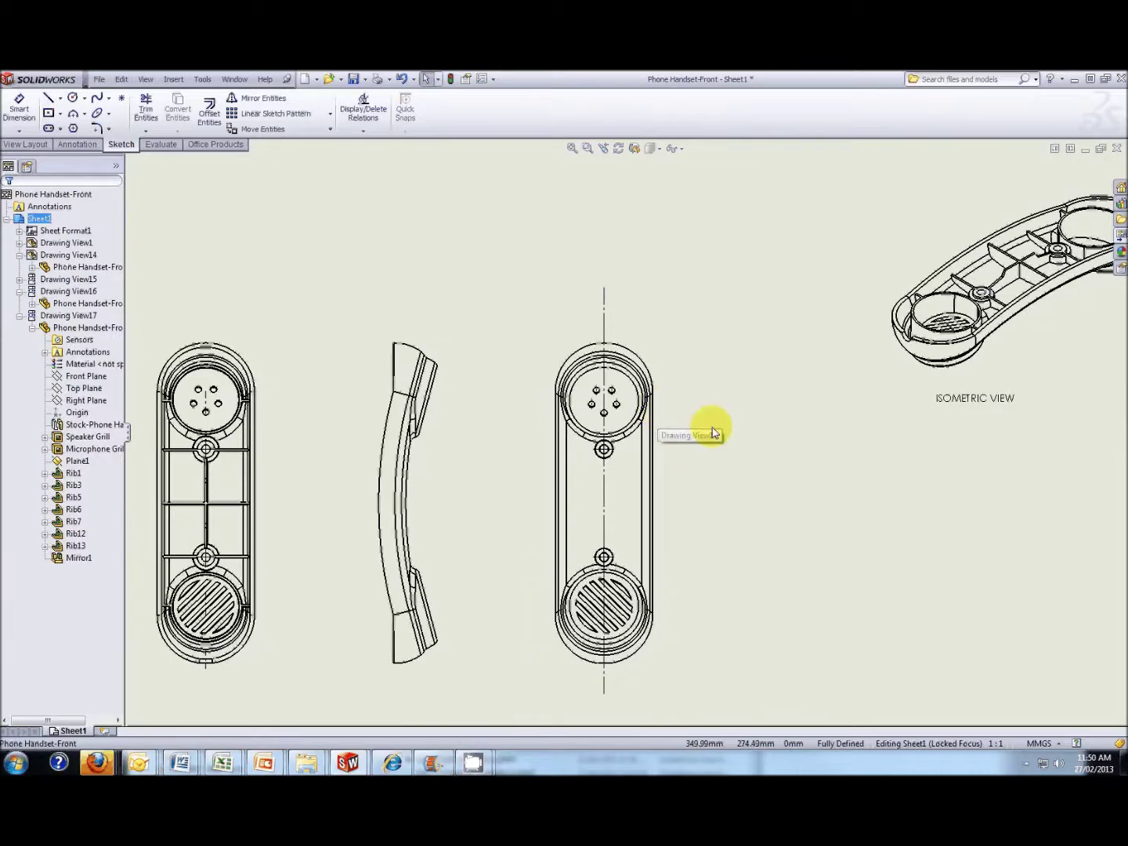
pyautogui.scroll(-1, 697, 431)
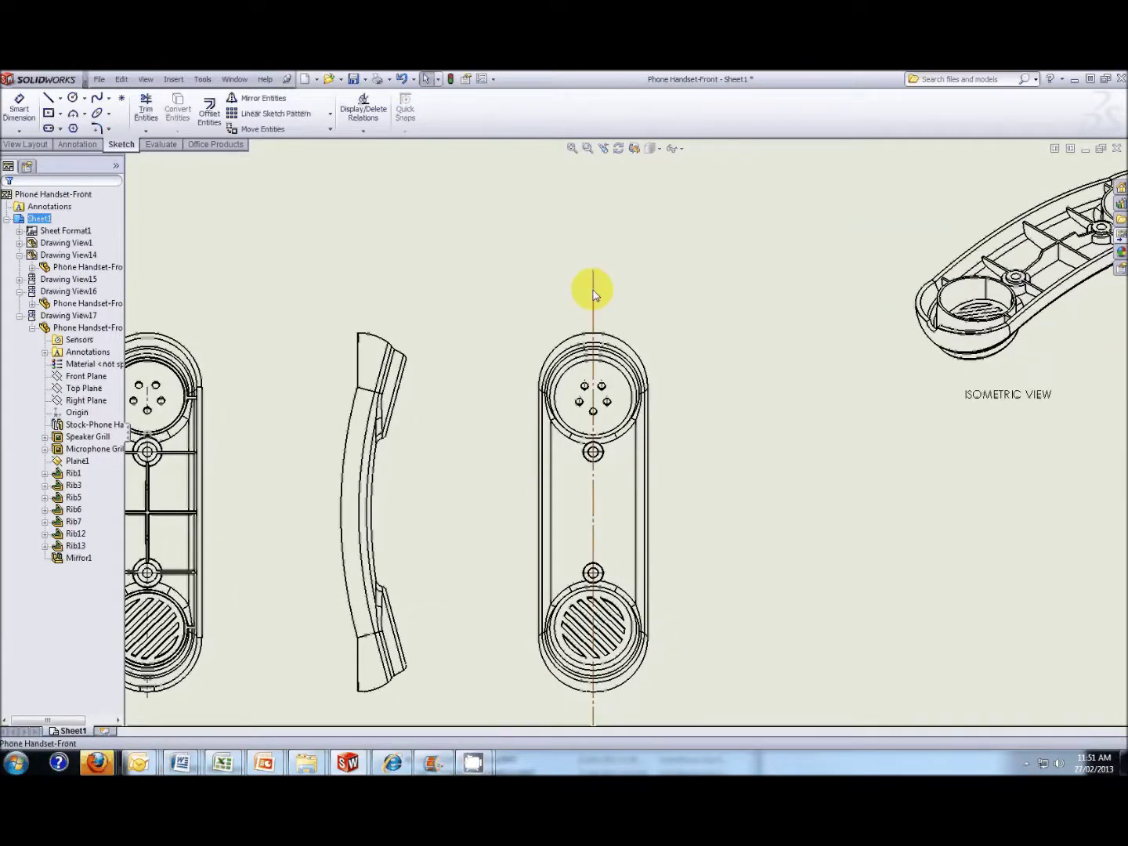
pyautogui.scroll(-2, 610, 499)
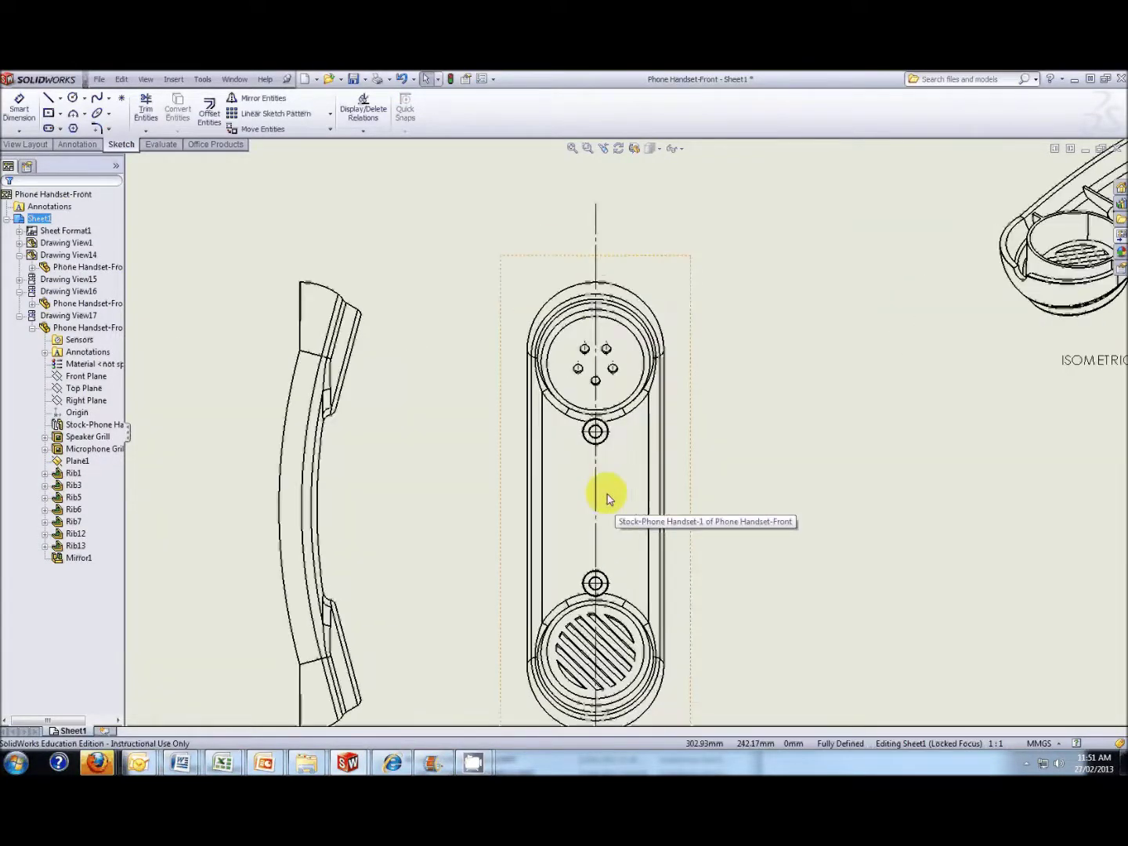
pyautogui.scroll(-1, 608, 483)
pyautogui.scroll(3, 608, 479)
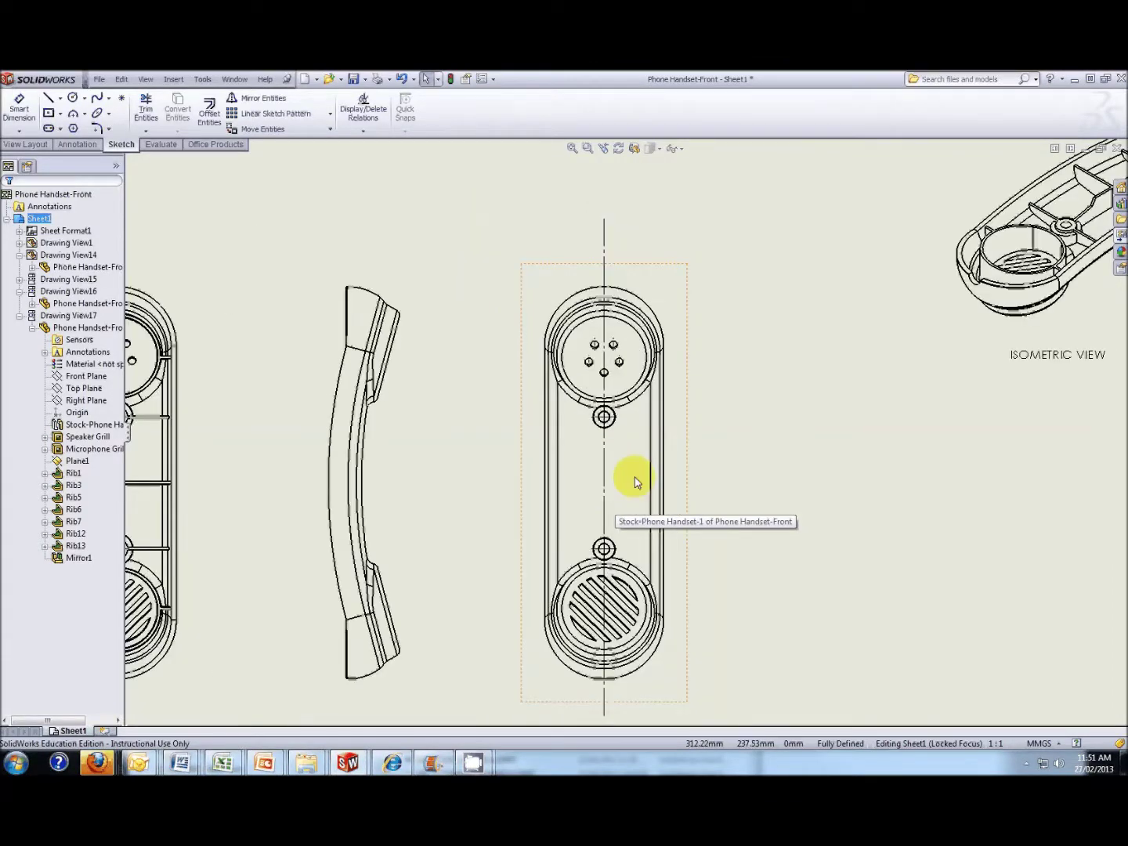
pyautogui.scroll(2, 629, 415)
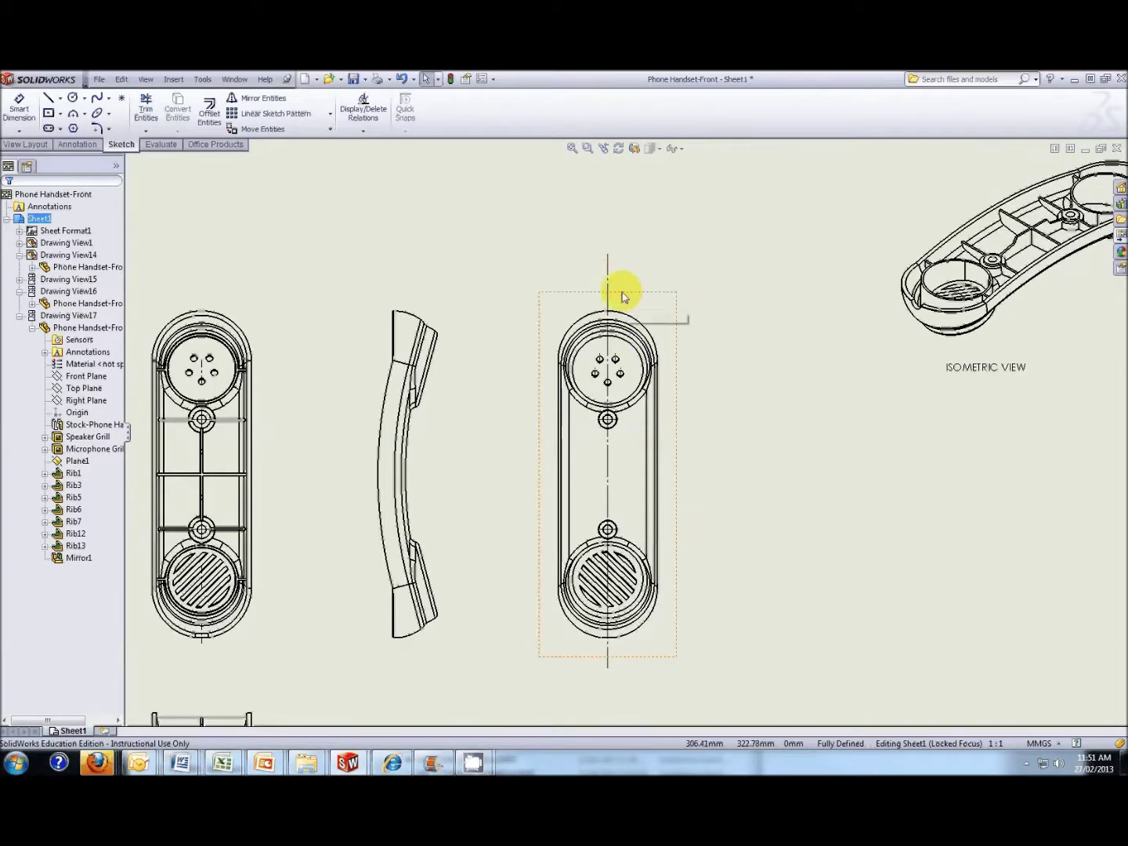
# Create a section view from the vertical construction line through the outer-face view and place it to that view's right, without flipping direction.
pyautogui.scroll(-2, 624, 298)
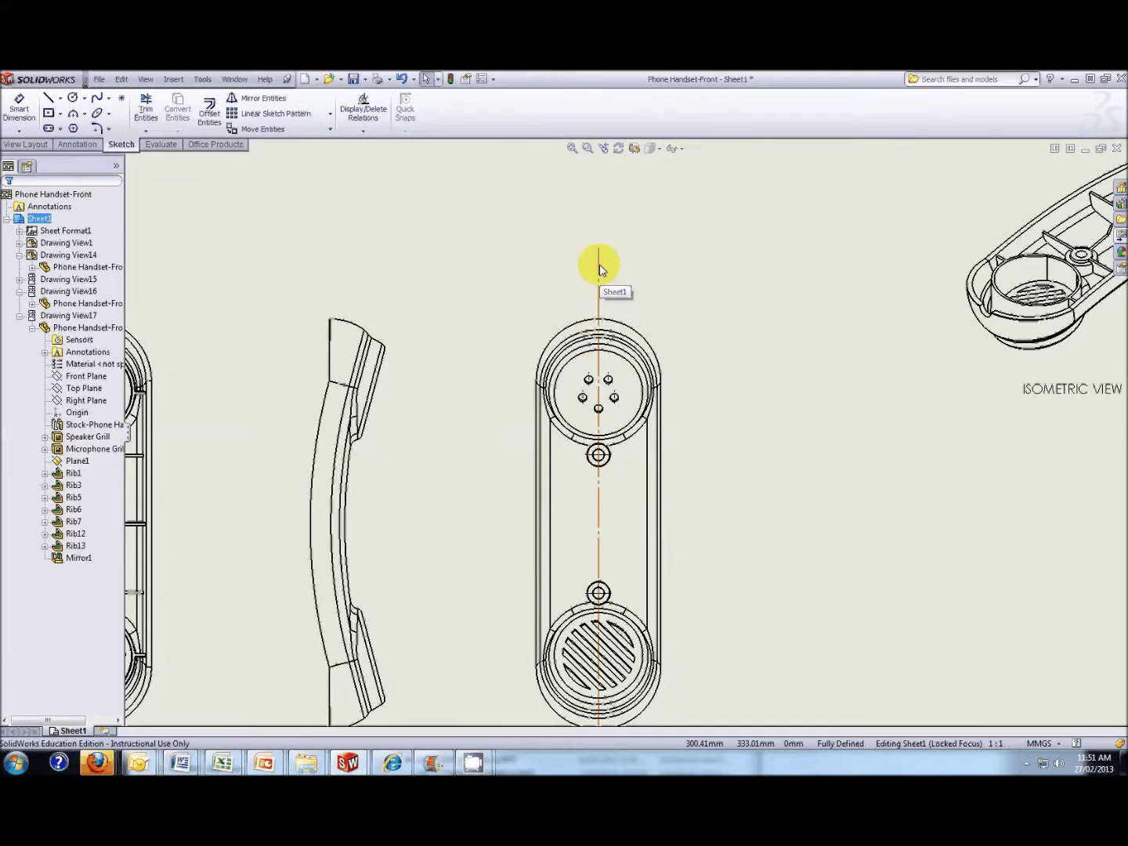
pyautogui.click(600, 265)
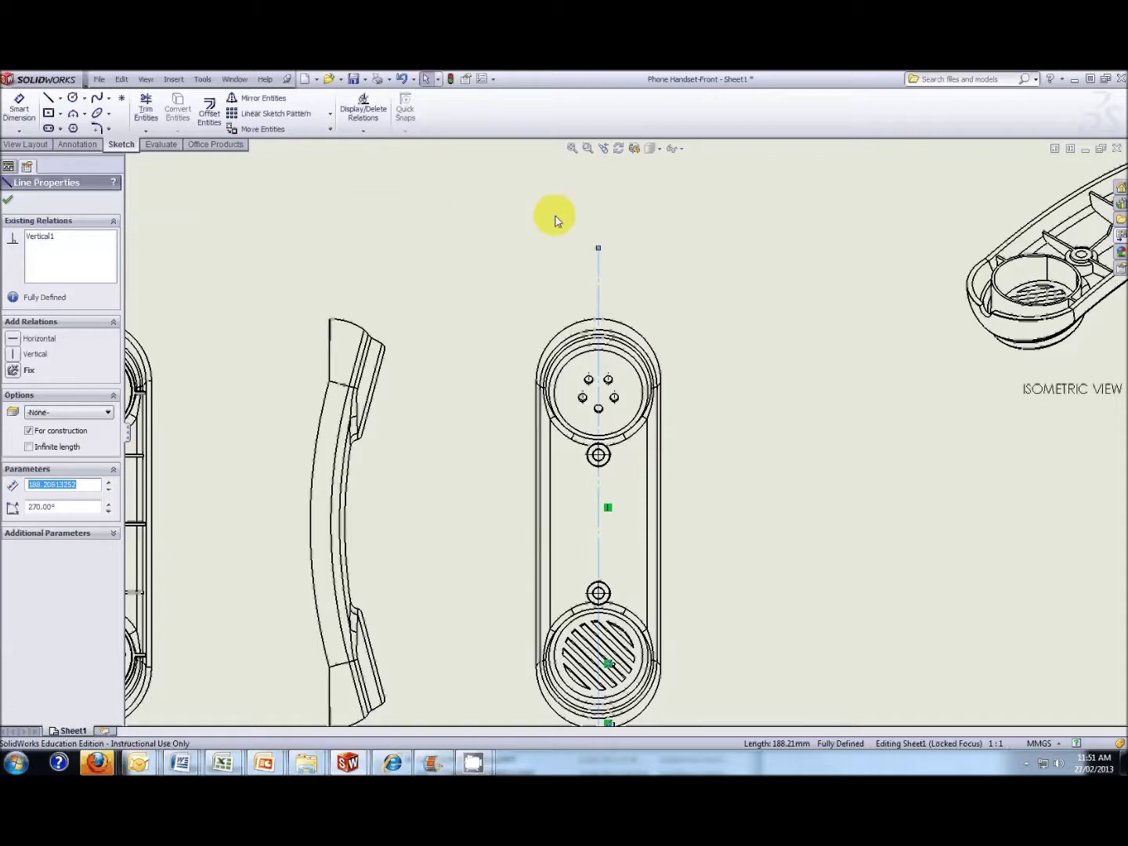
pyautogui.click(28, 144)
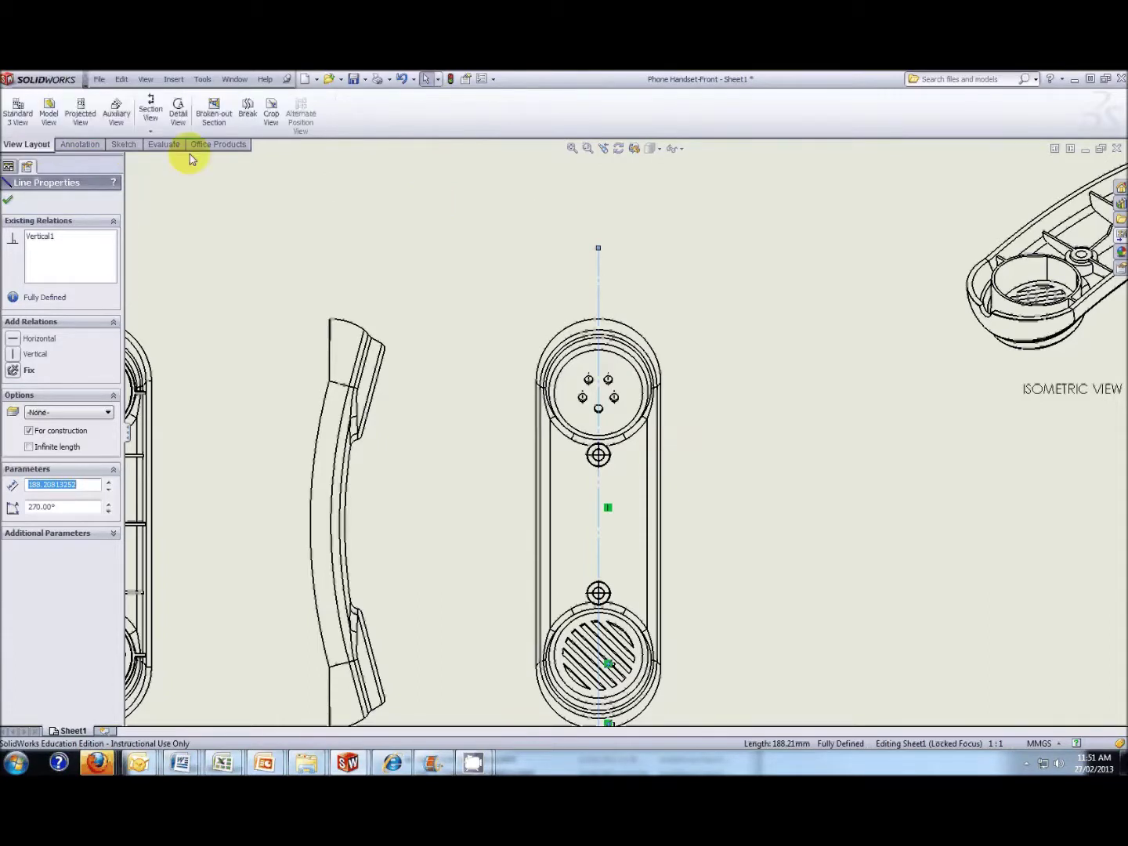
pyautogui.click(152, 113)
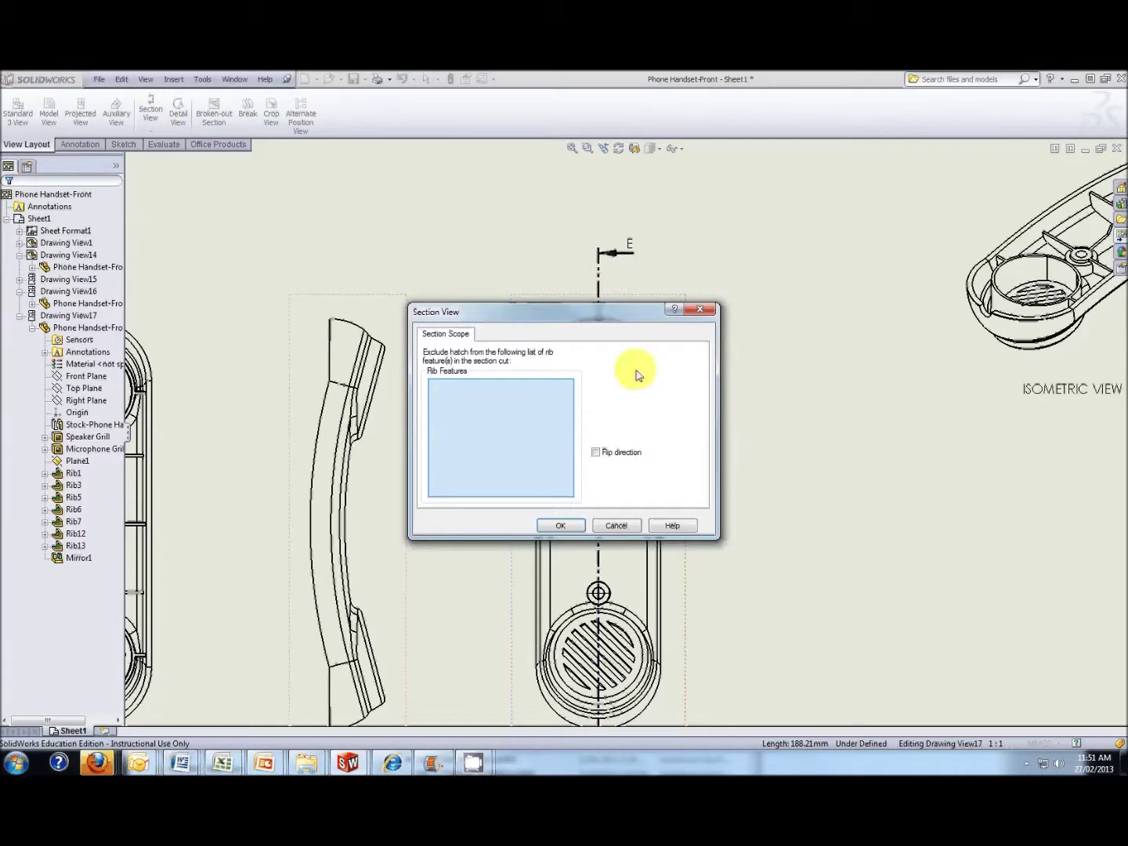
pyautogui.click(561, 526)
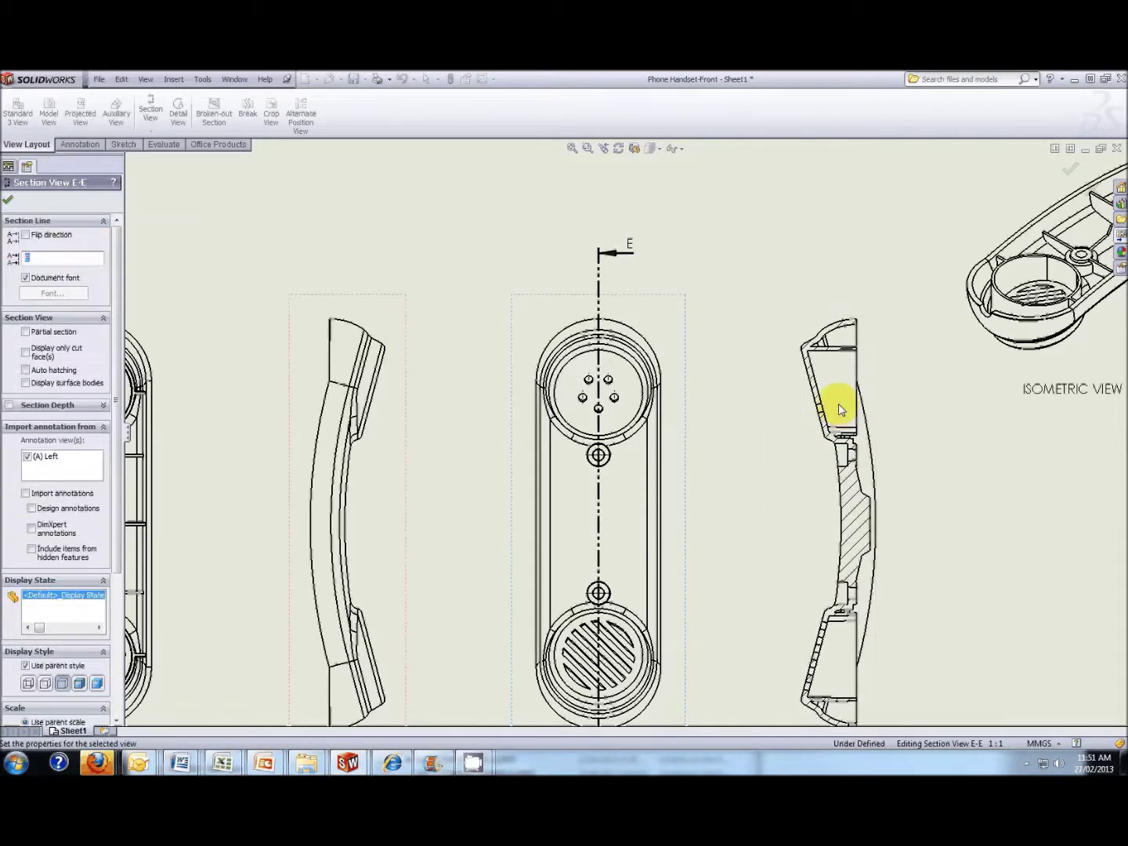
pyautogui.click(839, 399)
pyautogui.scroll(-3, 903, 551)
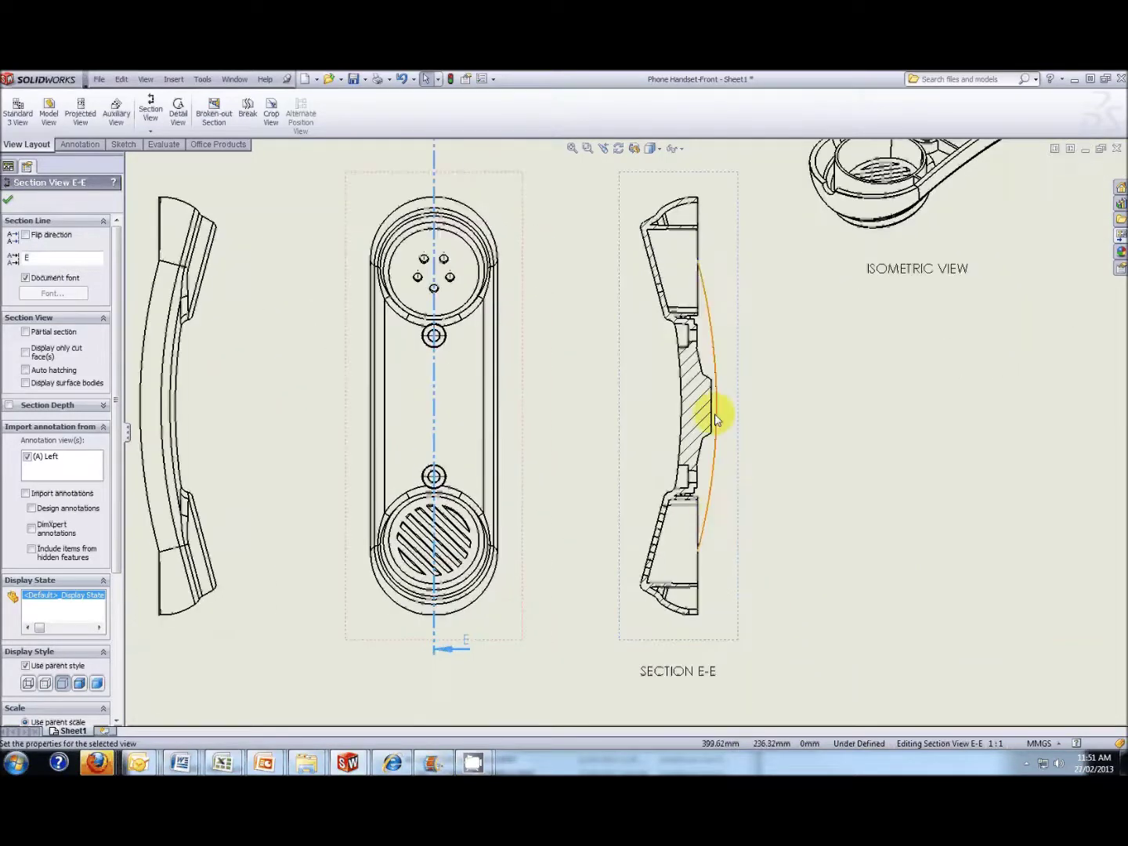
pyautogui.click(760, 368)
# Add centerlines in the section view through both screw holes and along the tilted axes of the speaker and microphone cups.
pyautogui.scroll(-2, 683, 326)
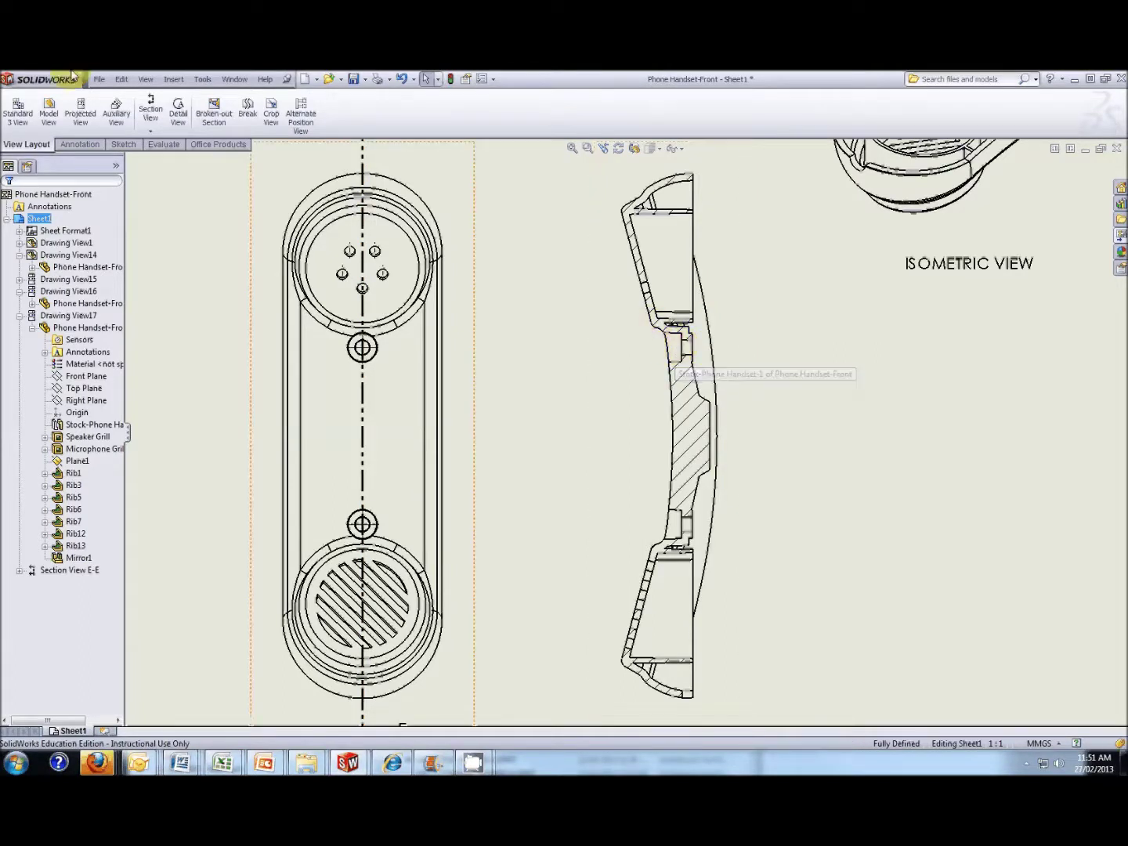
pyautogui.click(173, 82)
pyautogui.moveTo(208, 132)
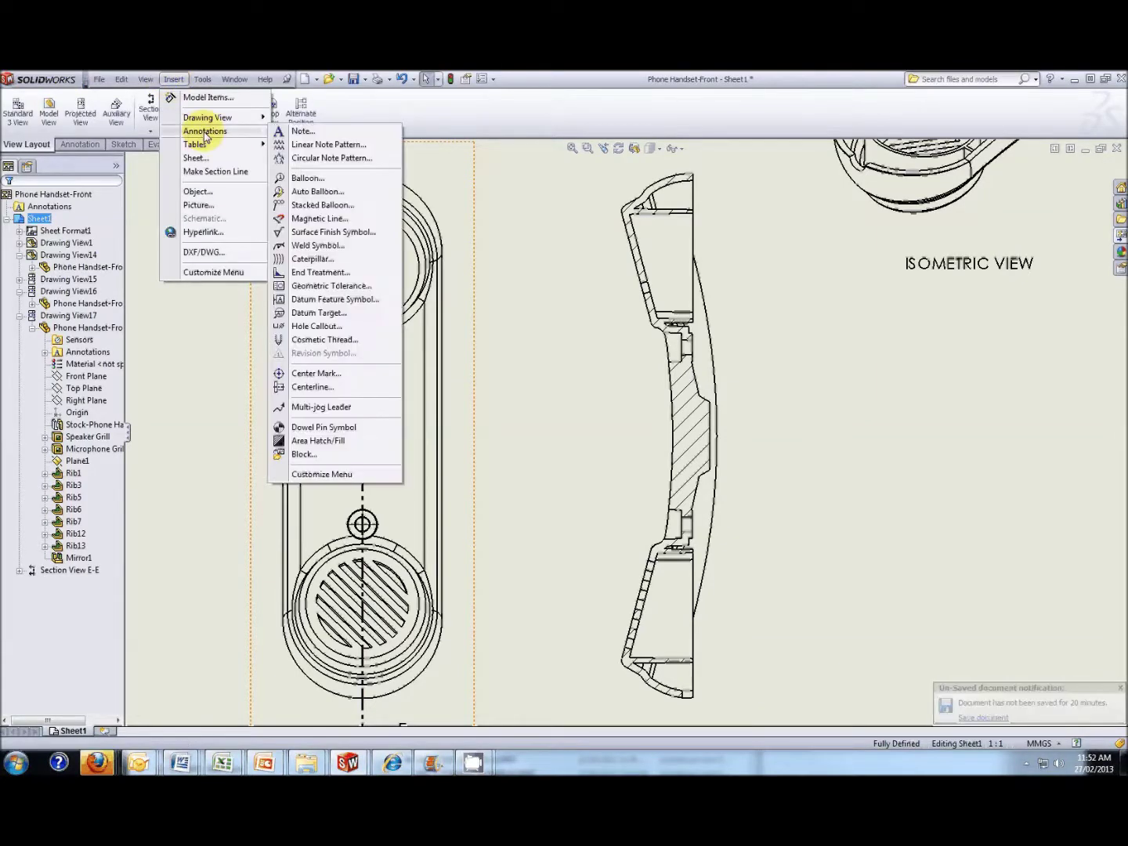
pyautogui.click(318, 387)
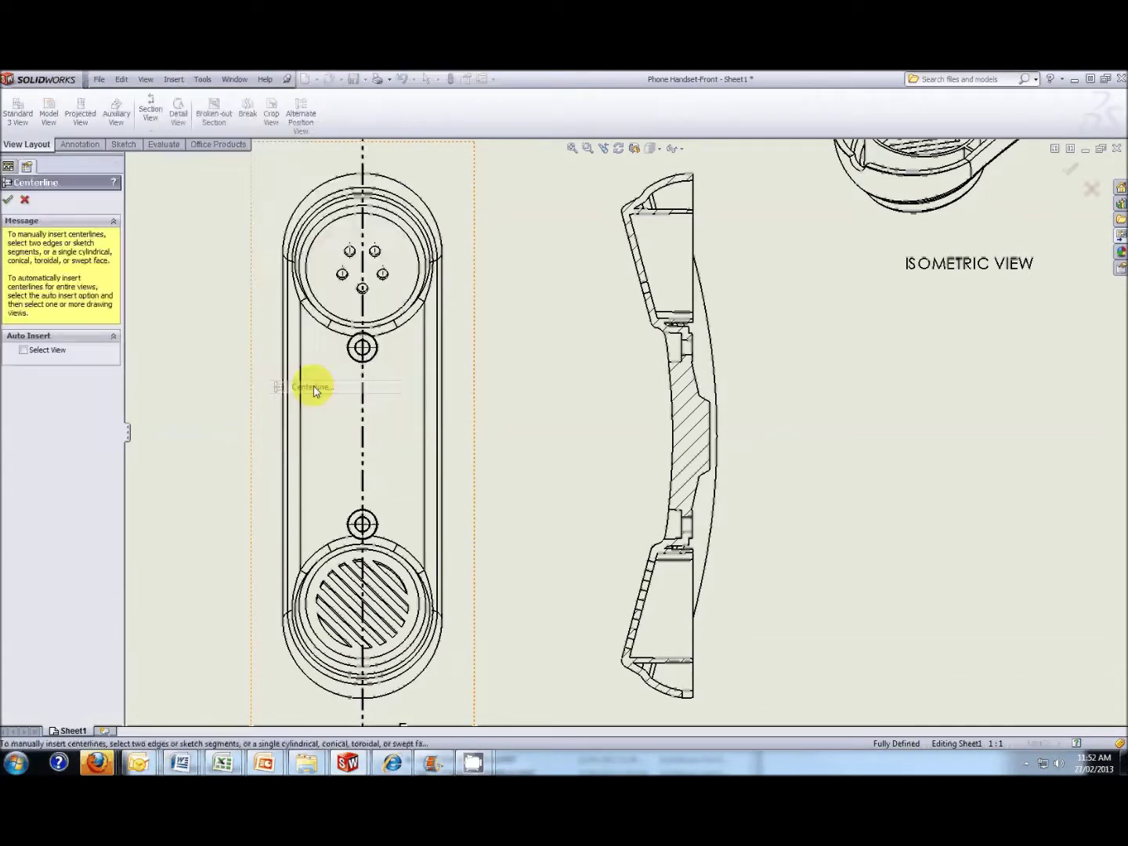
pyautogui.click(676, 350)
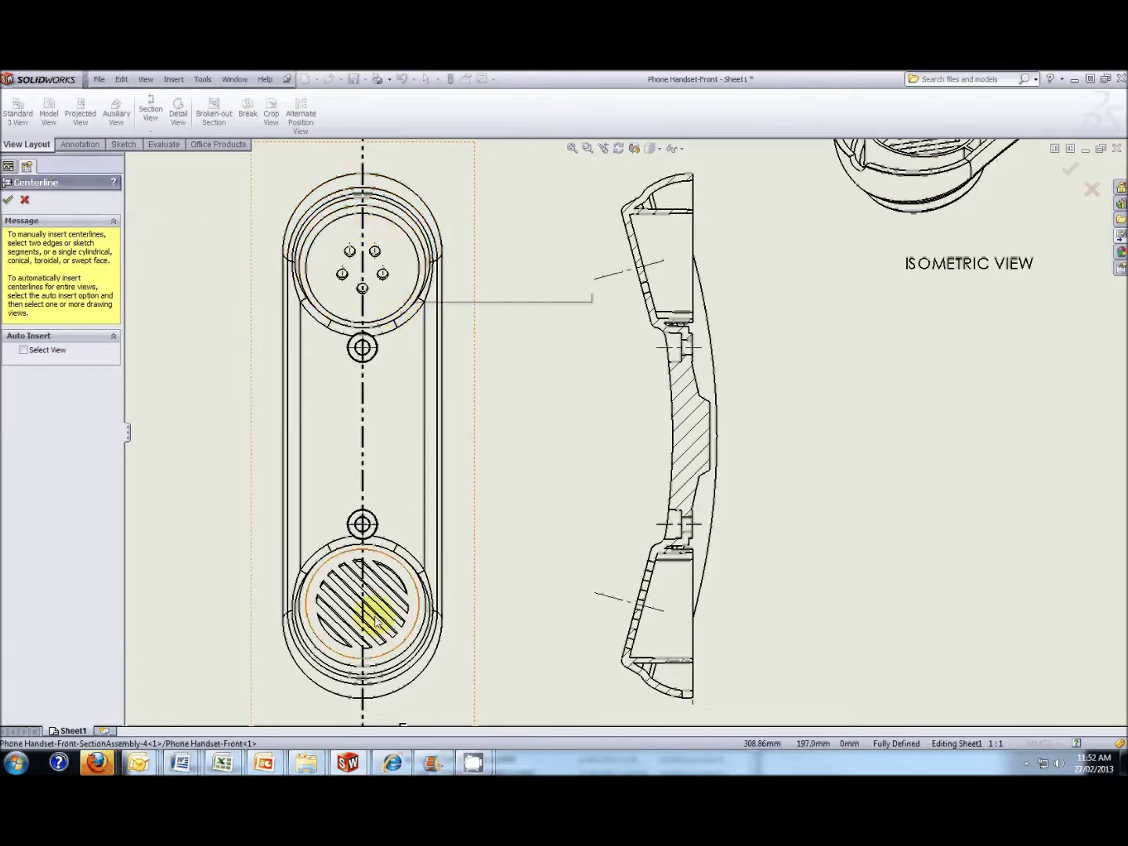
pyautogui.click(400, 581)
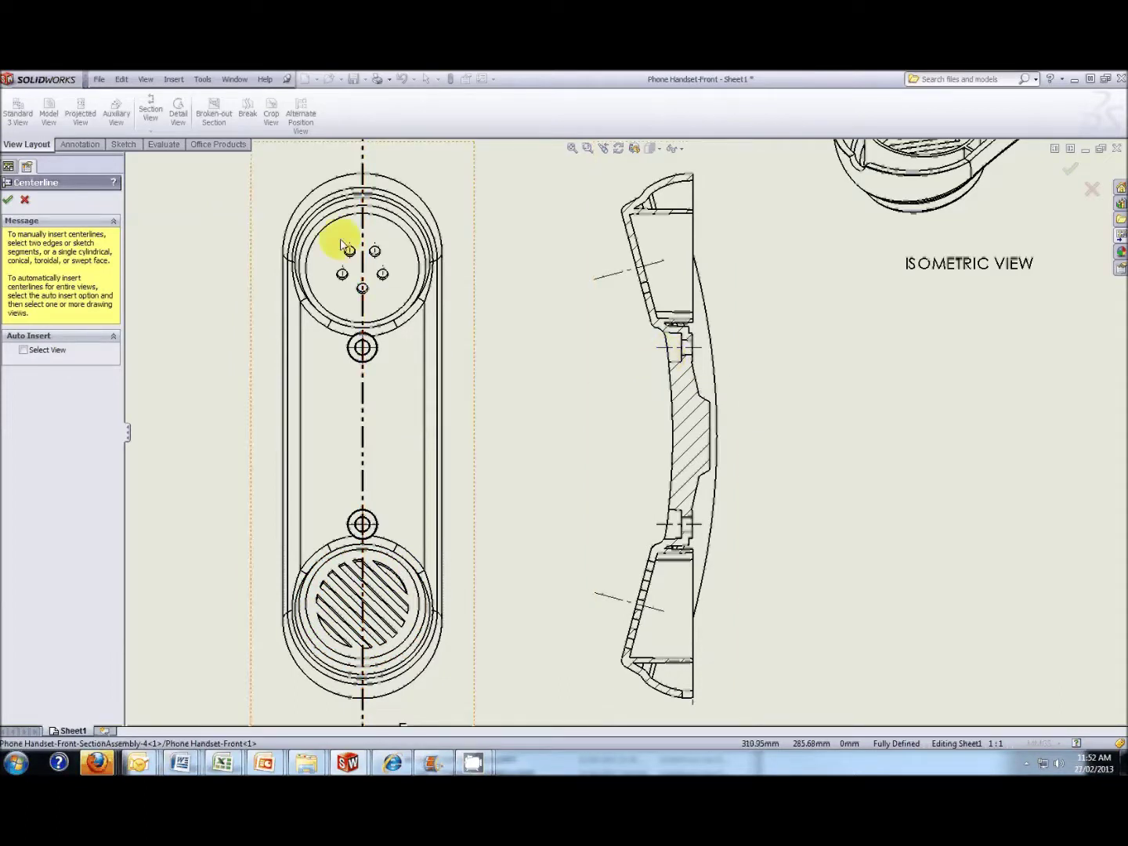
pyautogui.click(10, 199)
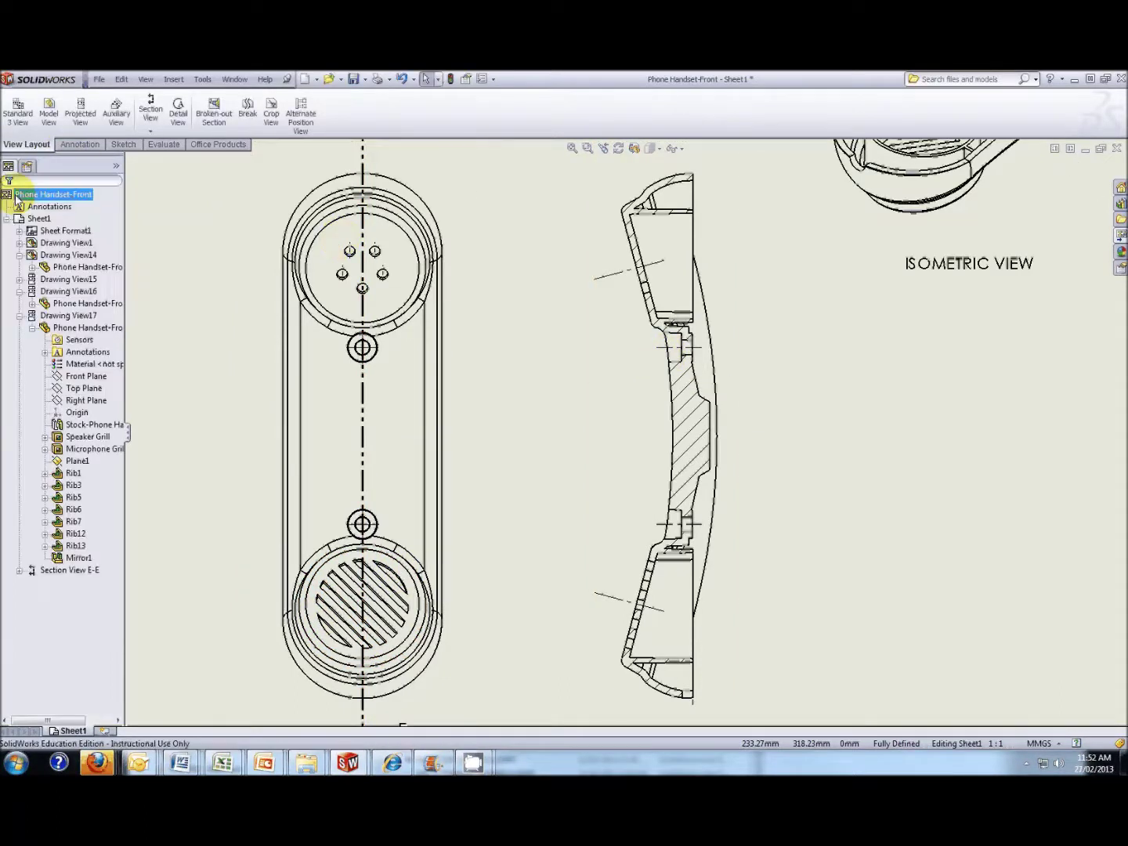
# Dimension the vertical distance between the two screw-hole centerlines in the section view, placing it to the view's right.
pyautogui.click(81, 144)
pyautogui.click(18, 114)
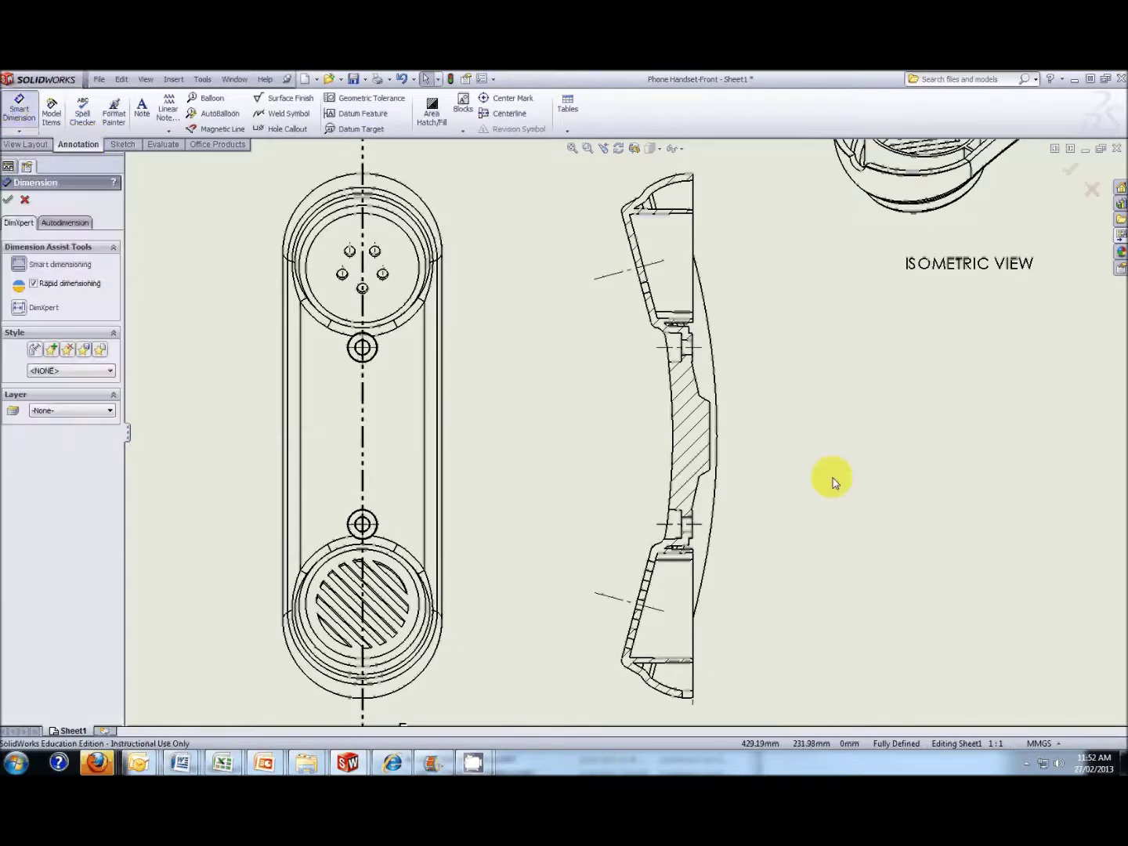
pyautogui.click(663, 350)
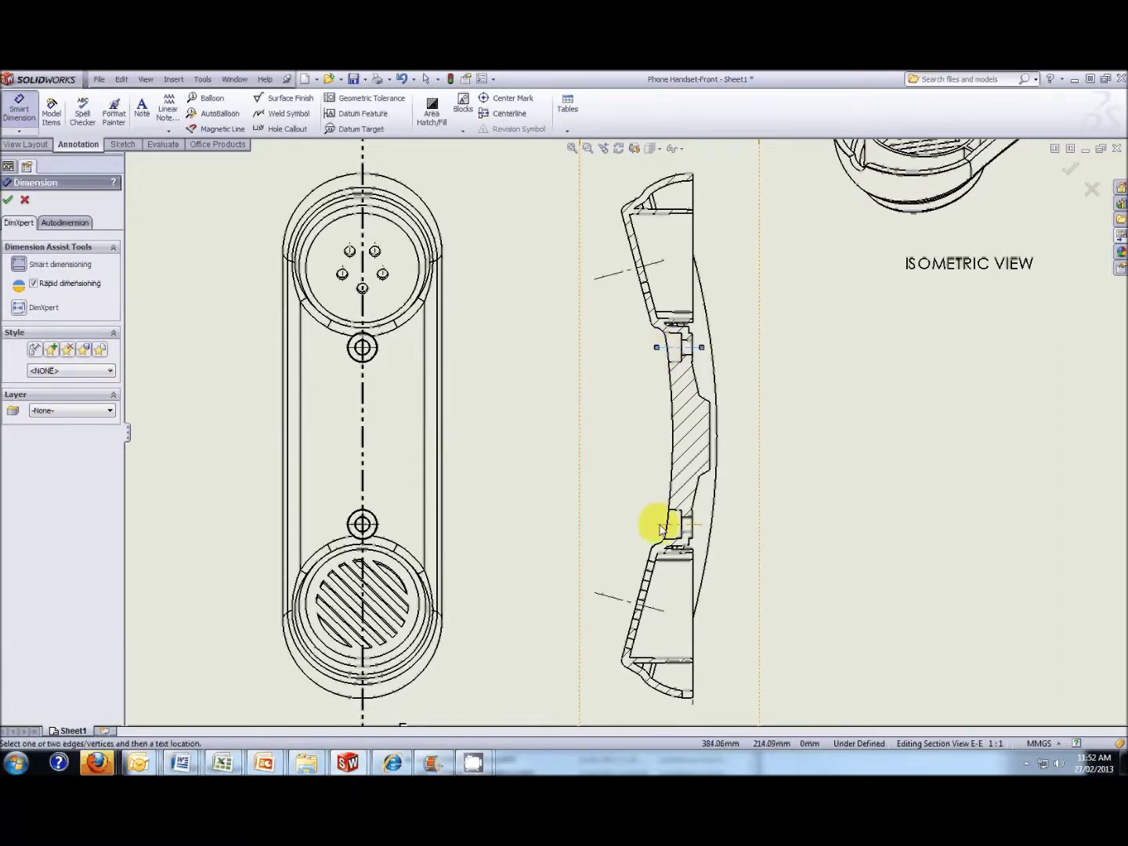
pyautogui.click(662, 531)
pyautogui.click(804, 434)
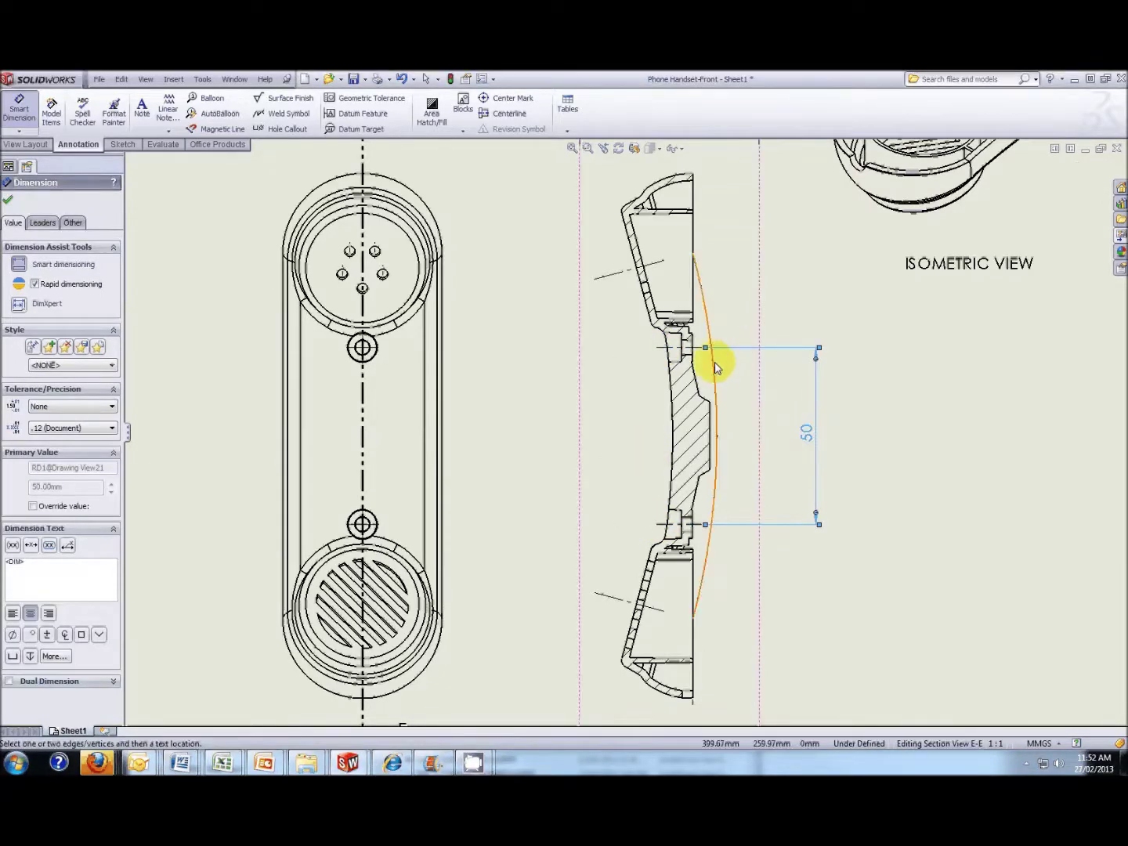
# Dimension the diameters of the upper screw hole's counterbore and its smaller through hole in the section view.
pyautogui.scroll(-2, 709, 360)
pyautogui.scroll(-3, 679, 368)
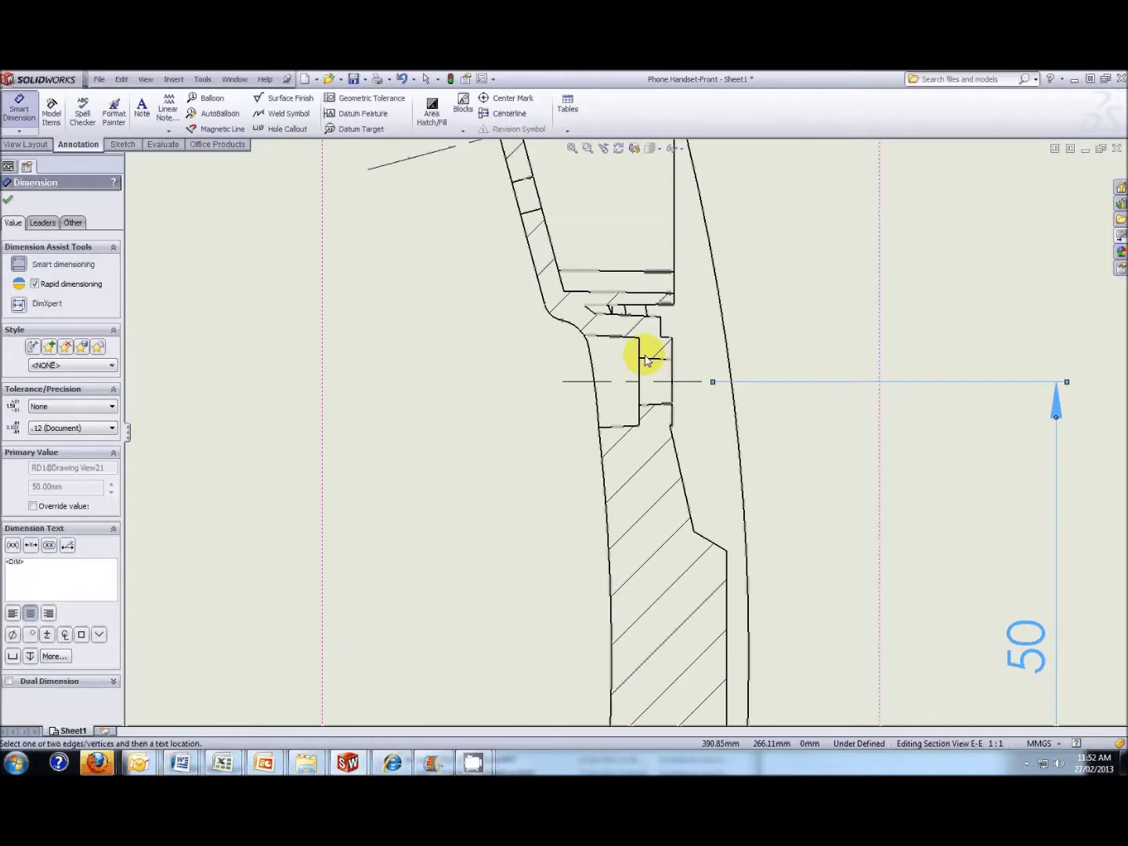
pyautogui.click(640, 338)
pyautogui.click(635, 427)
pyautogui.click(352, 386)
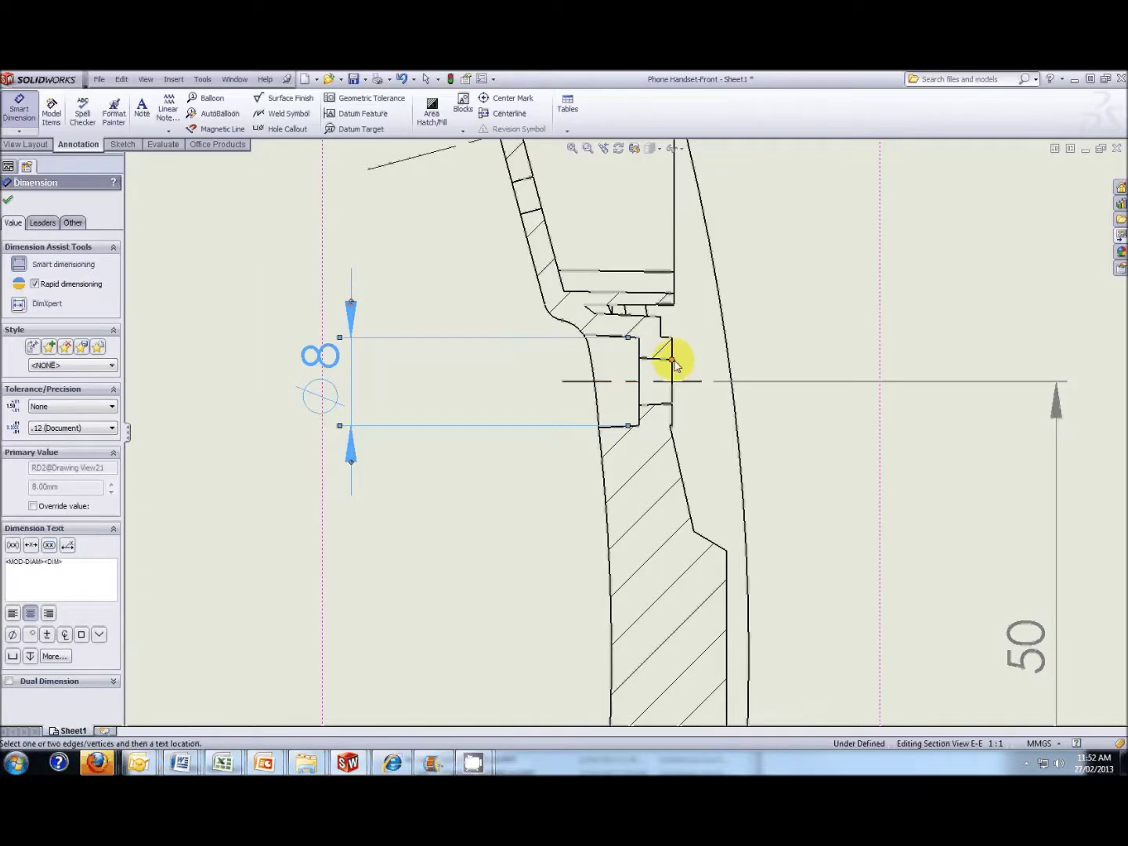
pyautogui.click(671, 404)
pyautogui.click(870, 290)
# Dimension the taper angle between the two walls of the upper screw hole's counterbore, outside its diameter dimension.
pyautogui.click(599, 336)
pyautogui.click(611, 425)
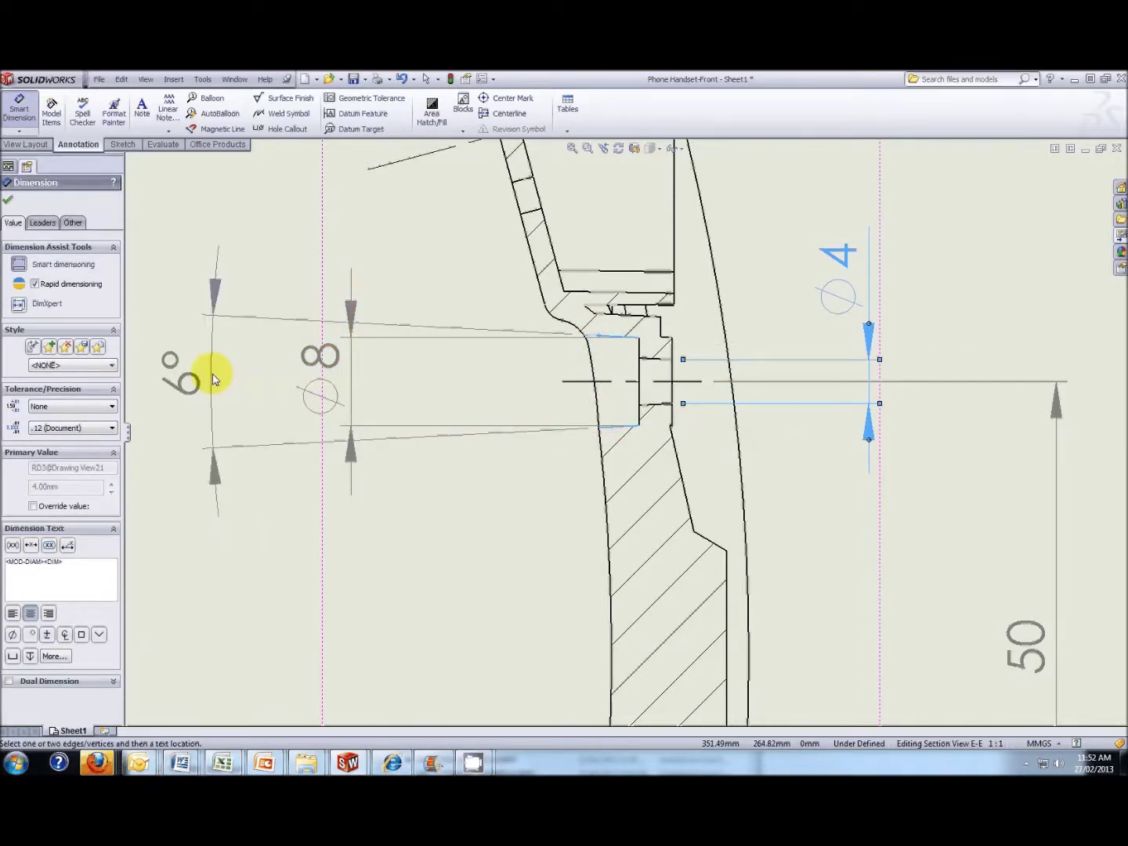
pyautogui.click(213, 375)
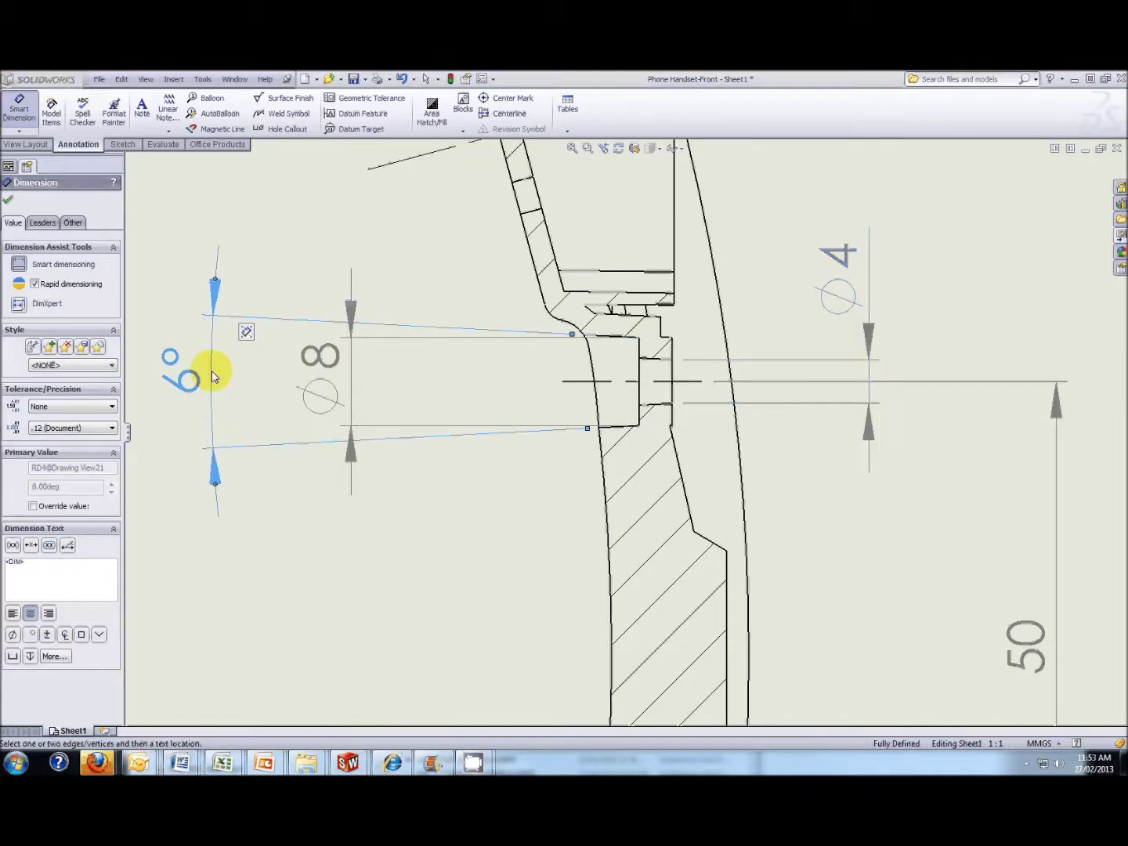
# Dimension the angle between the speaker and microphone cup axes, placing it to the right of the screw-hole spacing dimension.
pyautogui.scroll(4, 438, 474)
pyautogui.scroll(2, 536, 485)
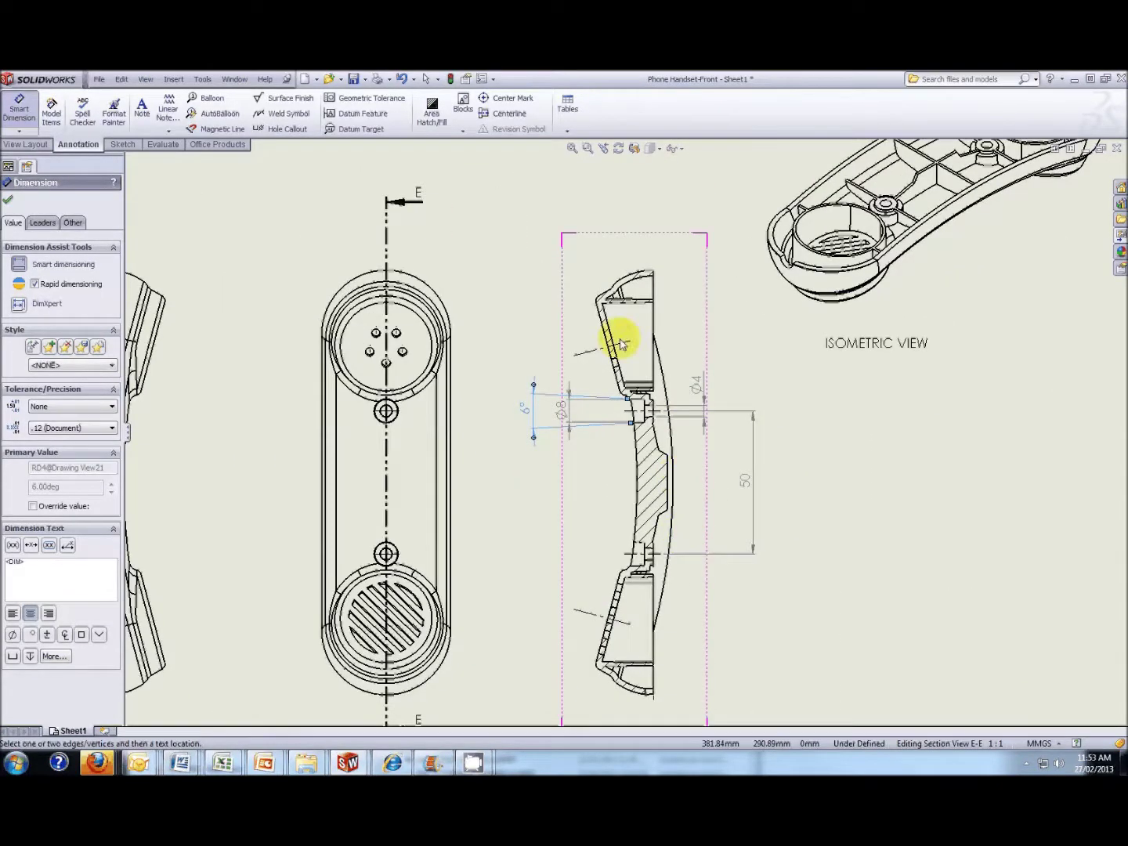
pyautogui.scroll(3, 600, 365)
pyautogui.click(598, 391)
pyautogui.click(596, 556)
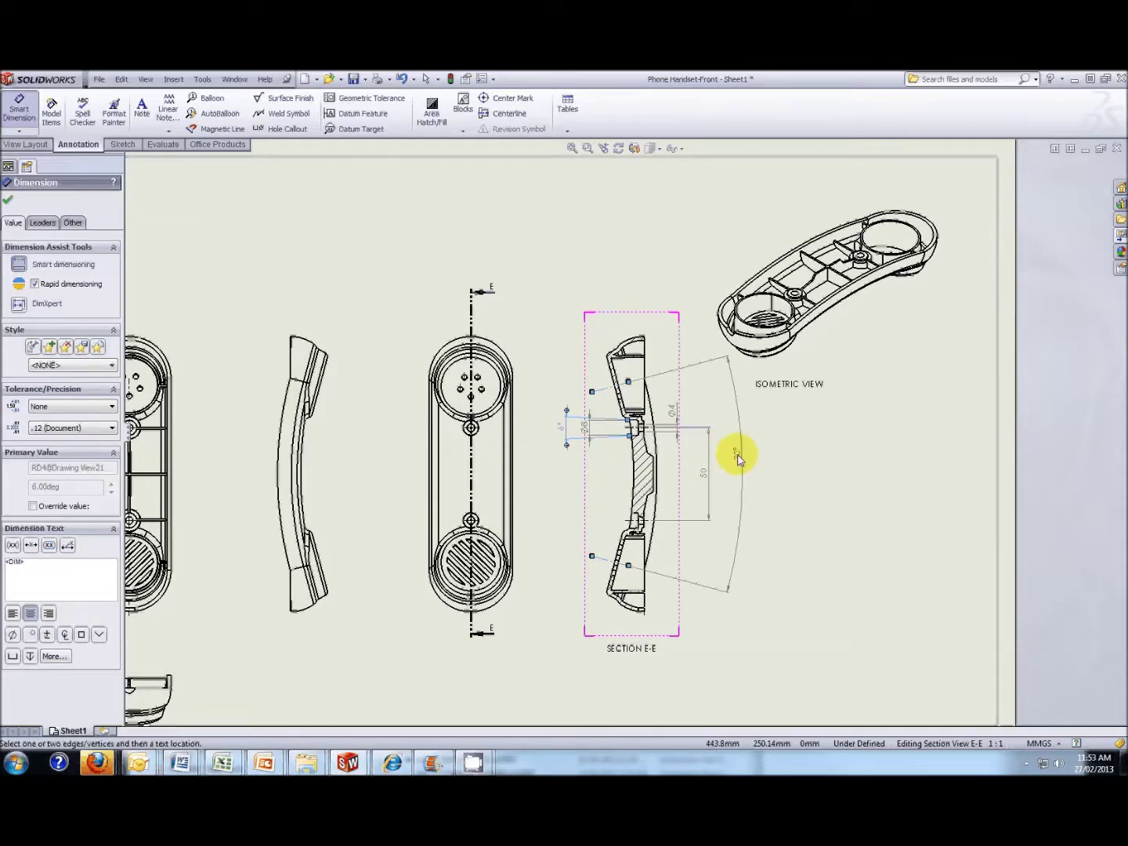
pyautogui.click(737, 453)
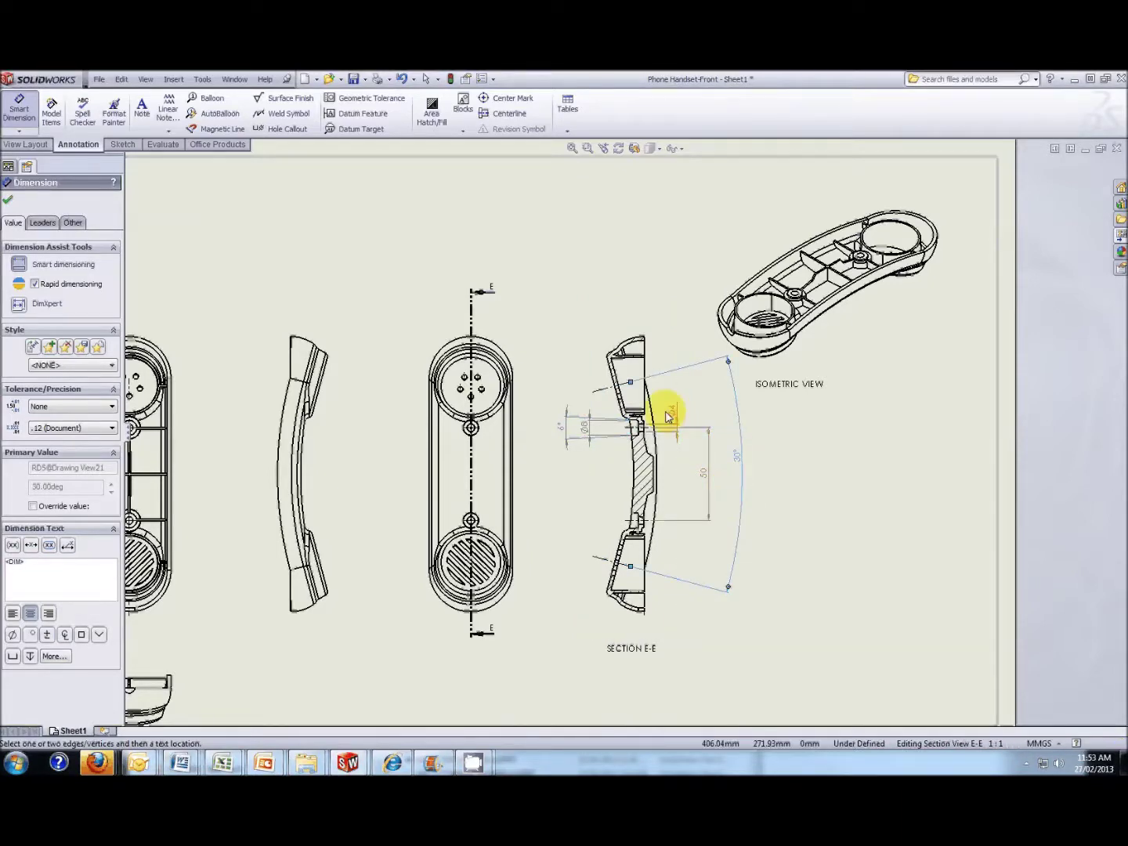
# Dimension the radius of the curved outer handle surface between the two screw holes, placing it left of the section view.
pyautogui.scroll(-4, 666, 415)
pyautogui.scroll(3, 743, 521)
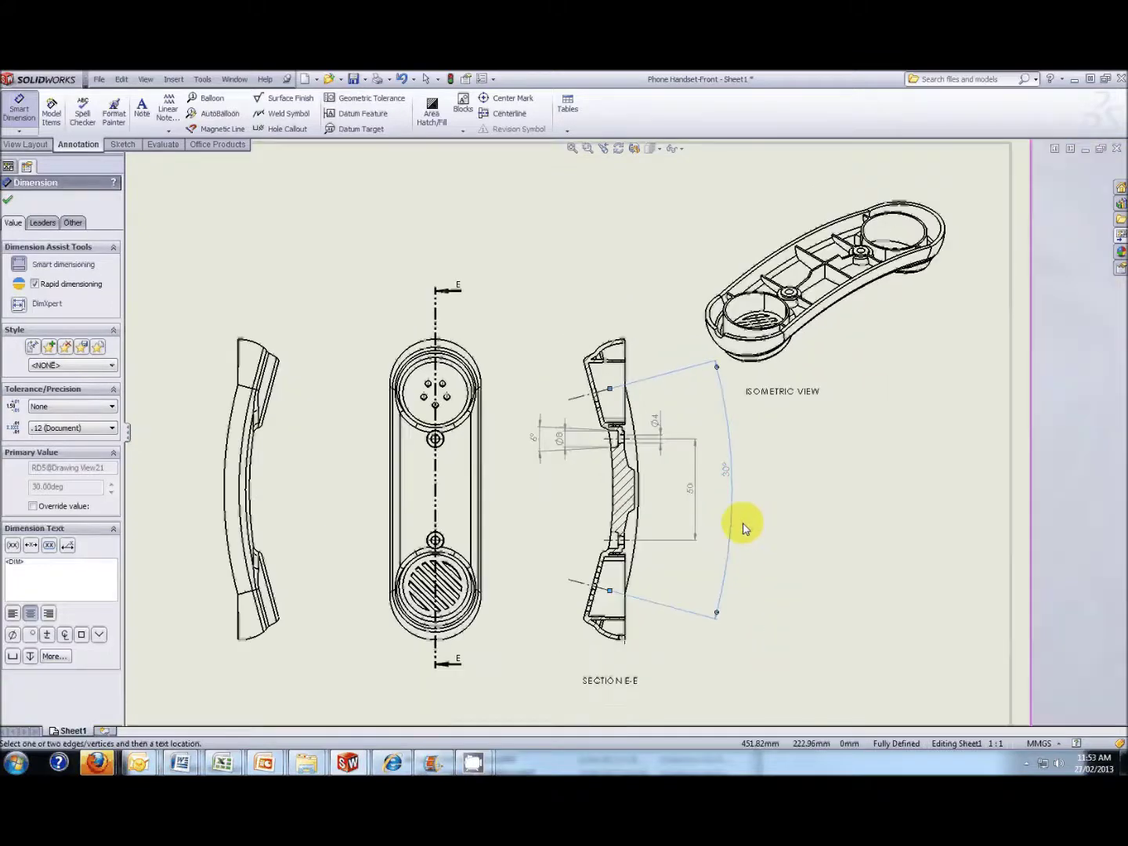
pyautogui.scroll(-3, 723, 534)
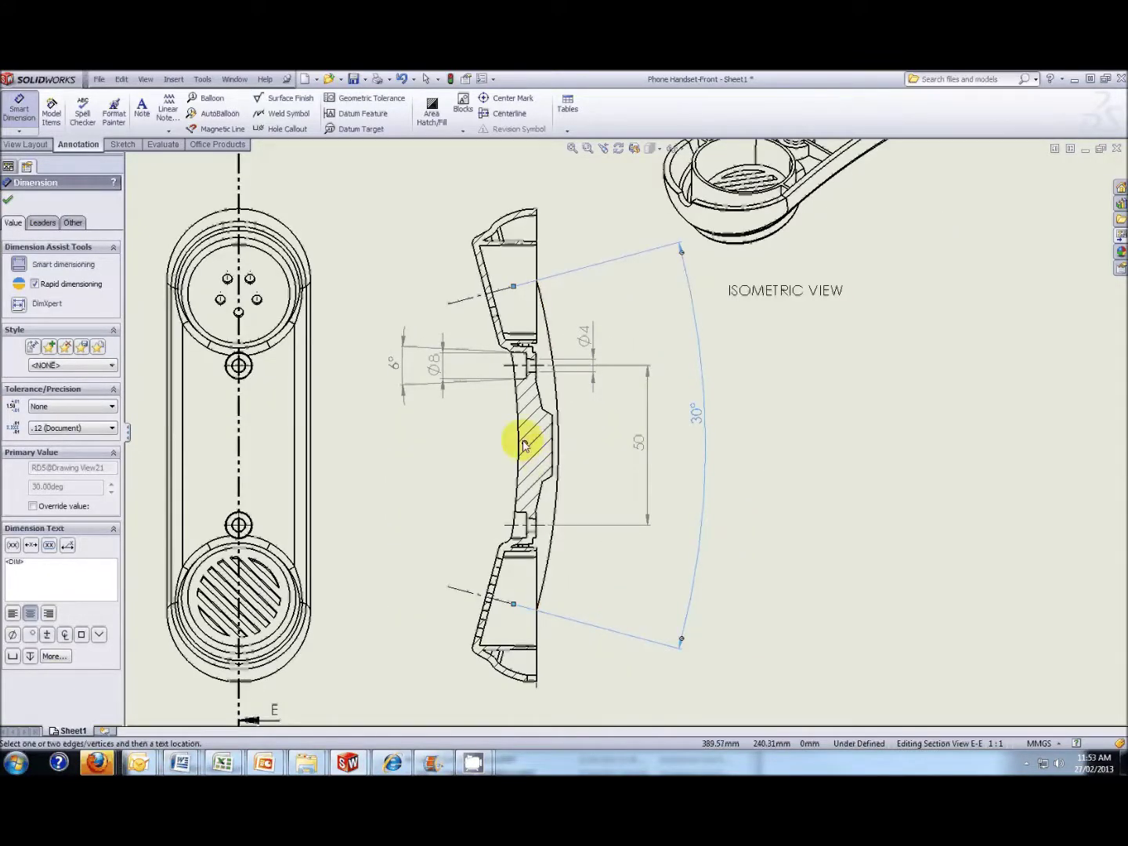
pyautogui.scroll(2, 516, 474)
pyautogui.scroll(-1, 549, 415)
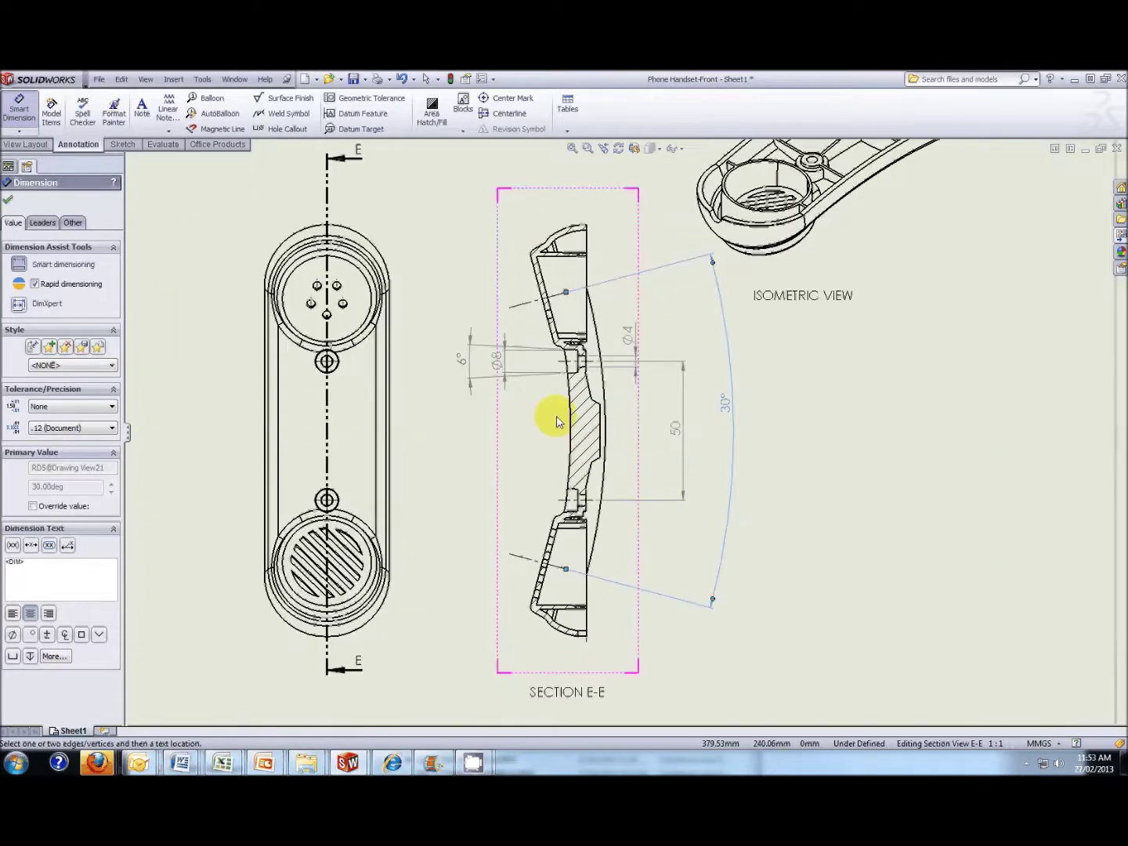
pyautogui.click(728, 391)
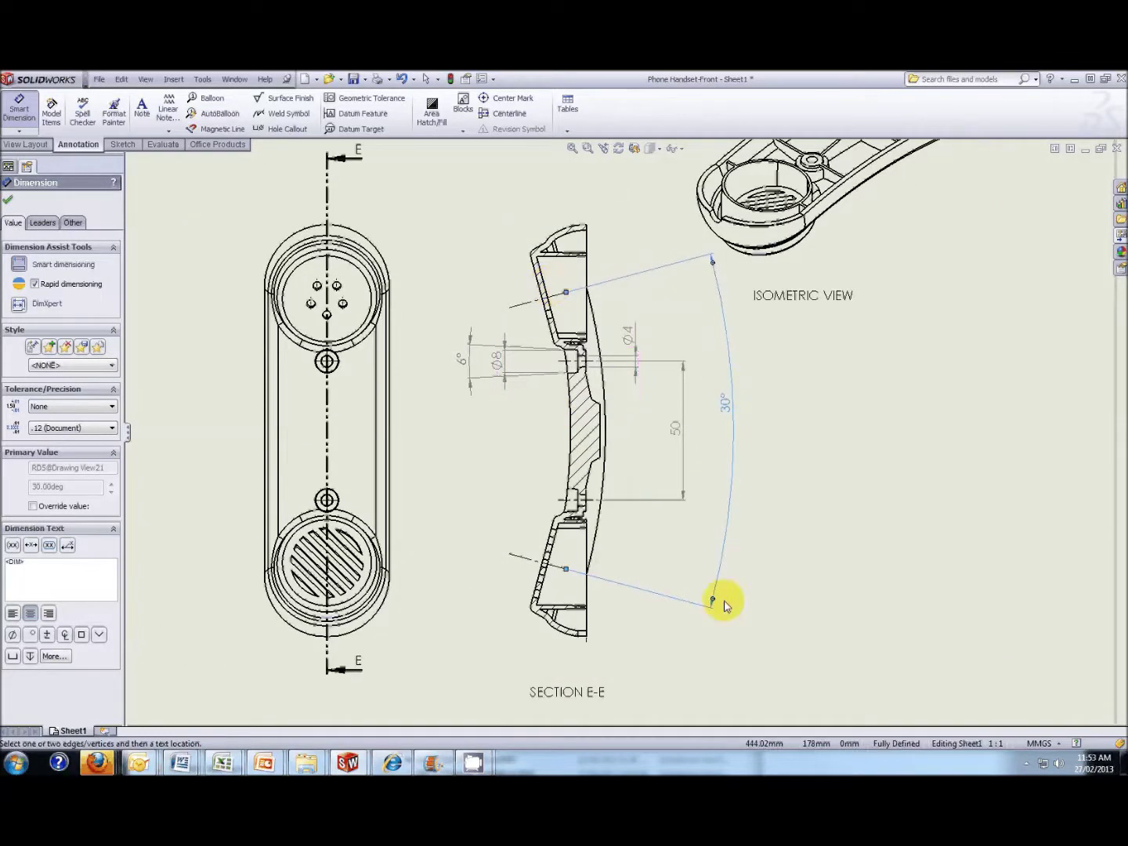
pyautogui.click(570, 425)
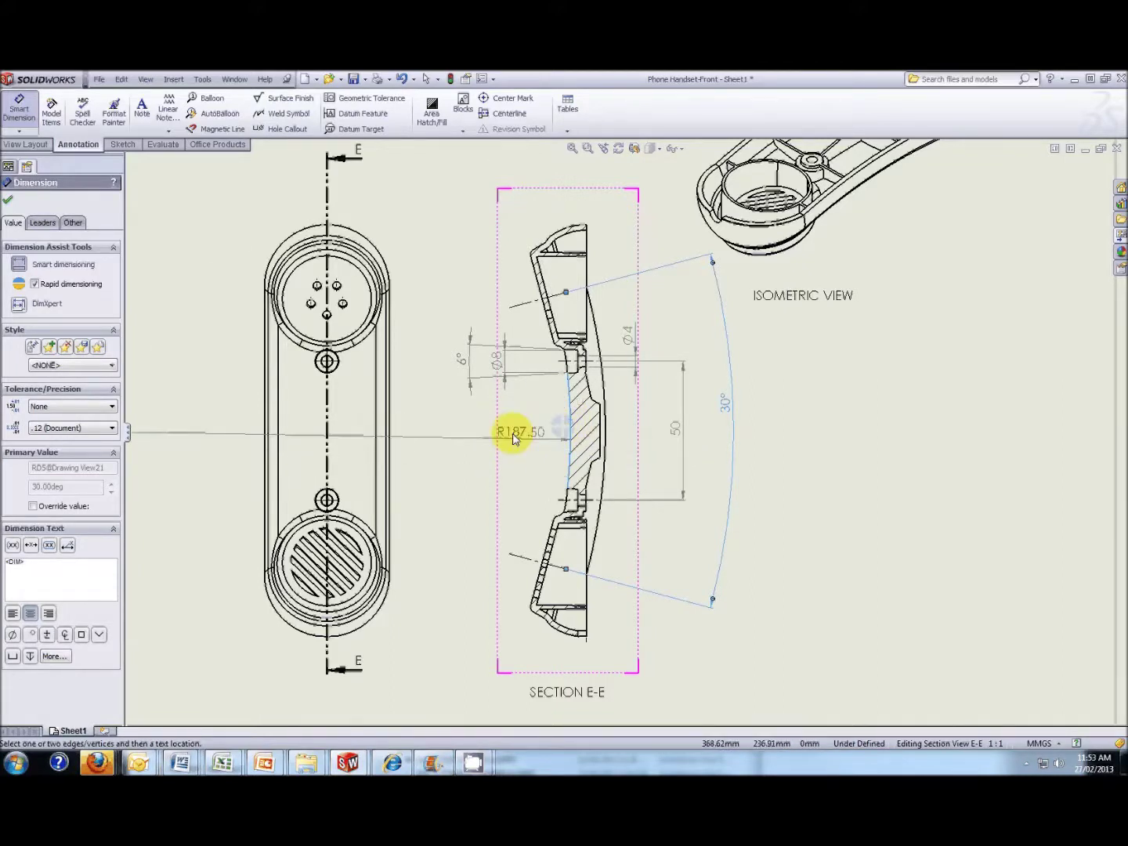
pyautogui.click(517, 430)
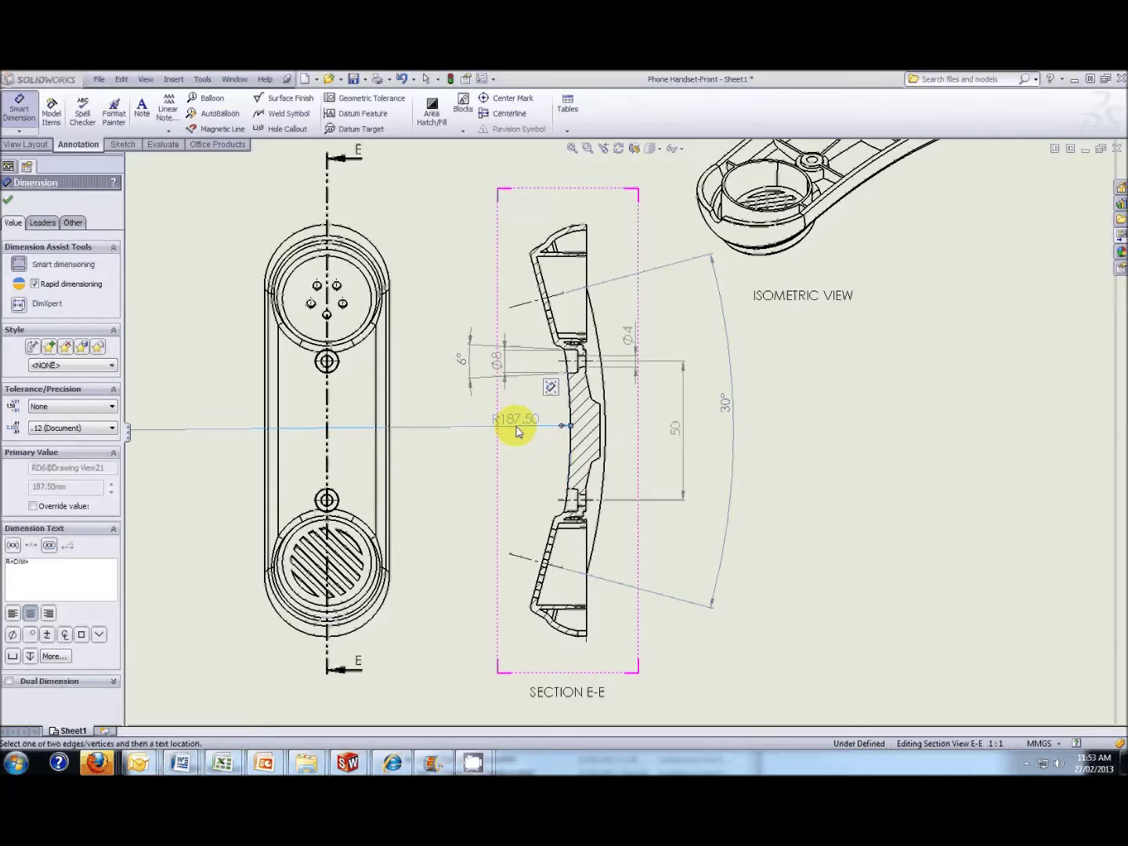
# Shorten the leader of the outer handle surface's radius dimension by switching it to a multi-jog leader.
pyautogui.press('Escape')
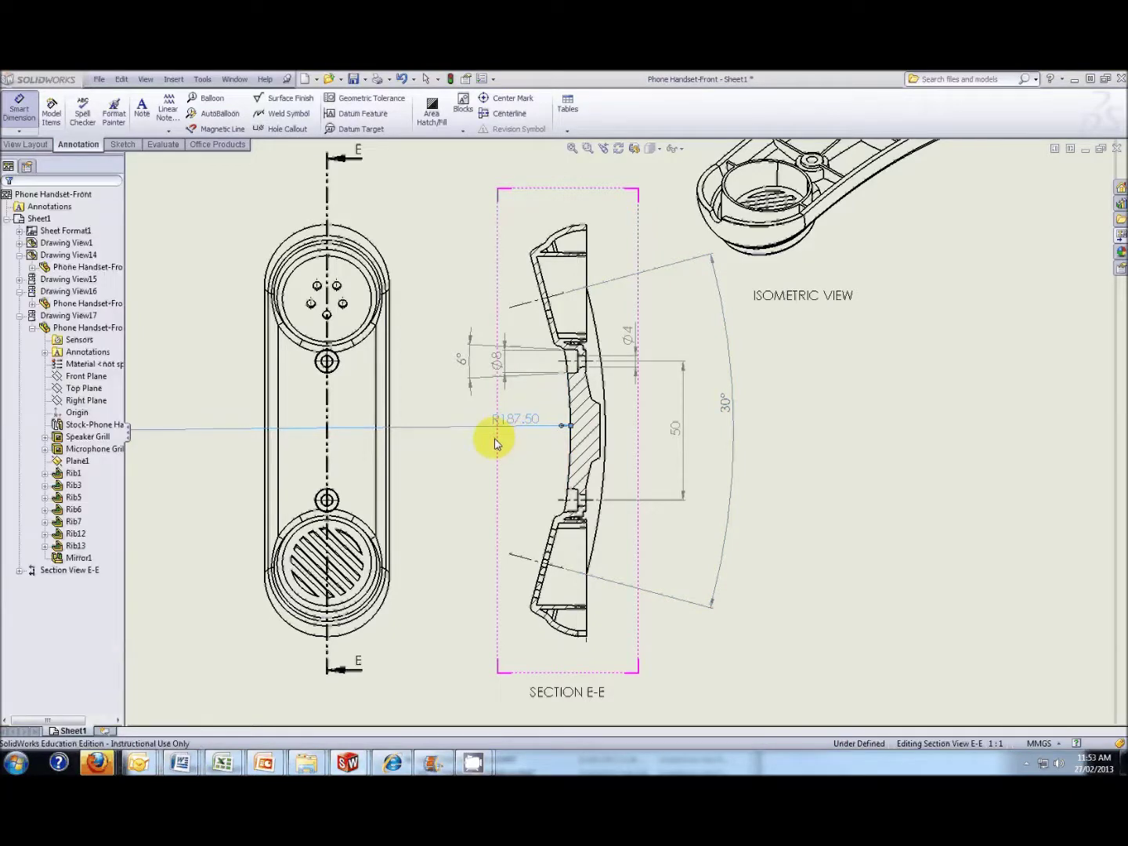
pyautogui.press('f')
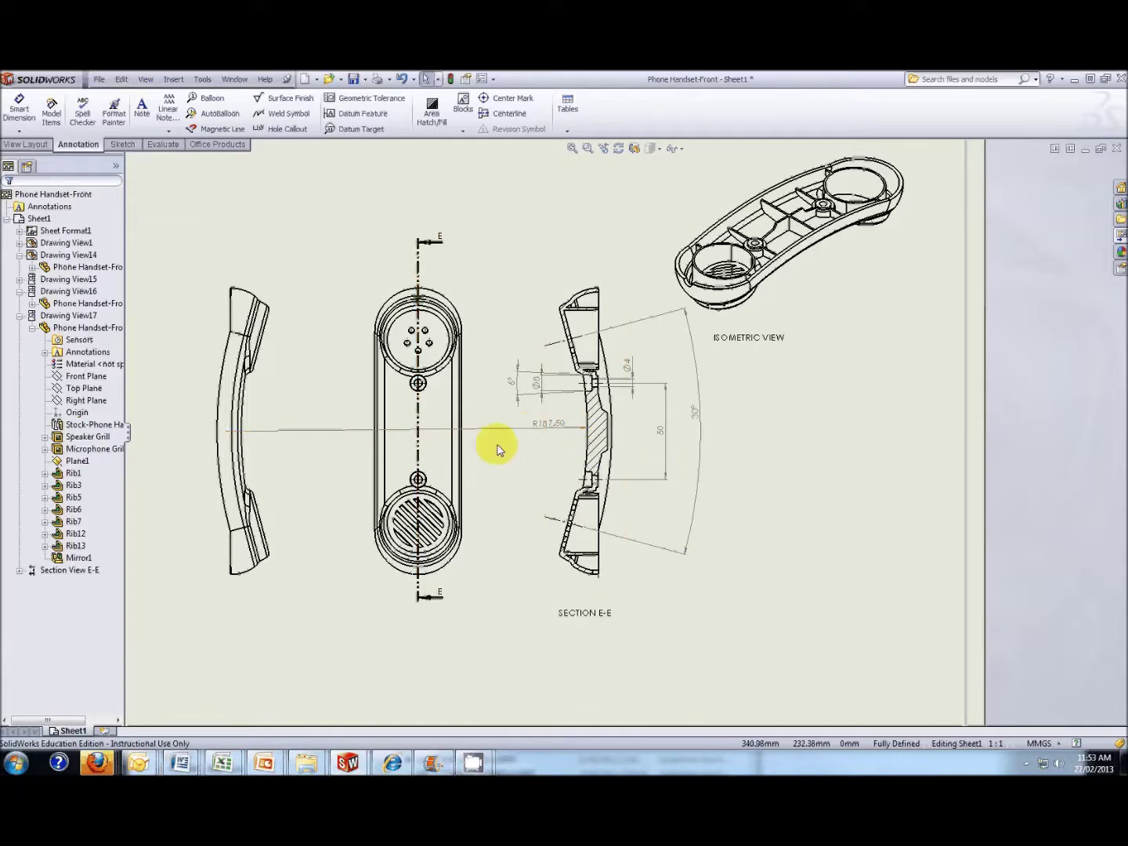
pyautogui.scroll(-3, 544, 426)
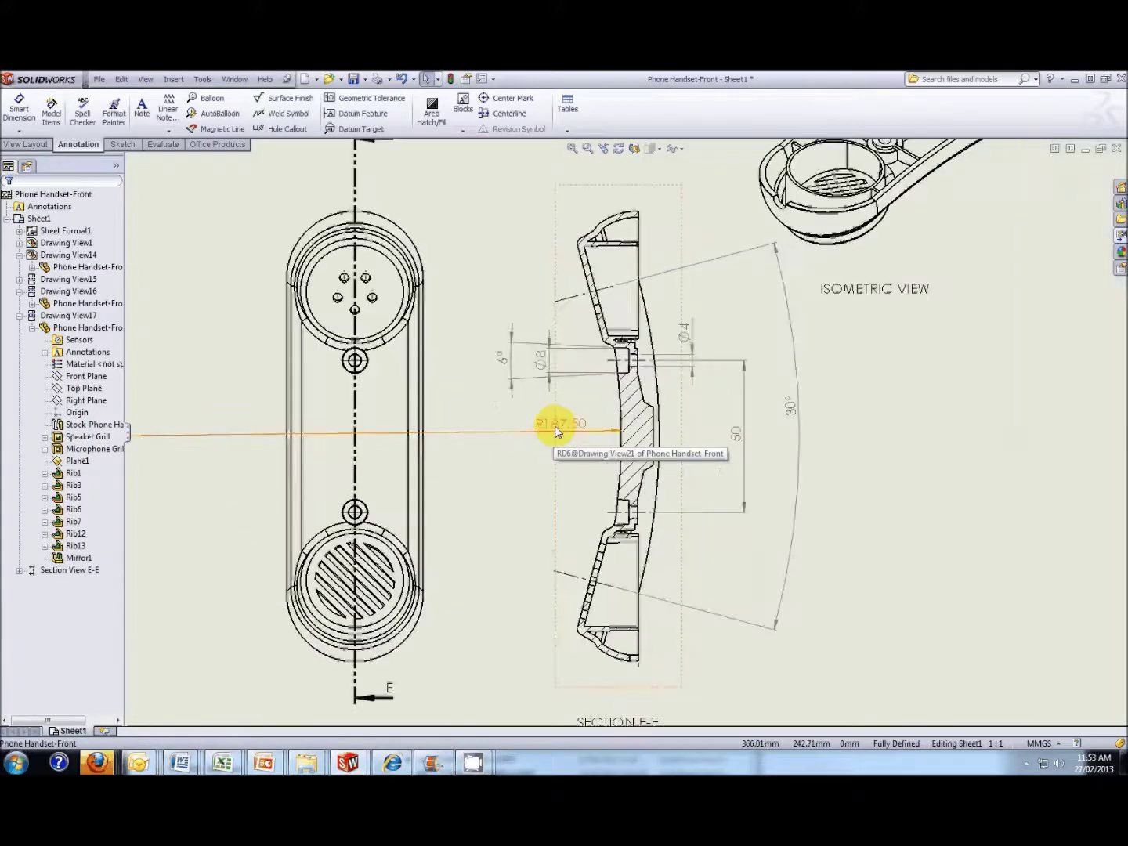
pyautogui.click(547, 427)
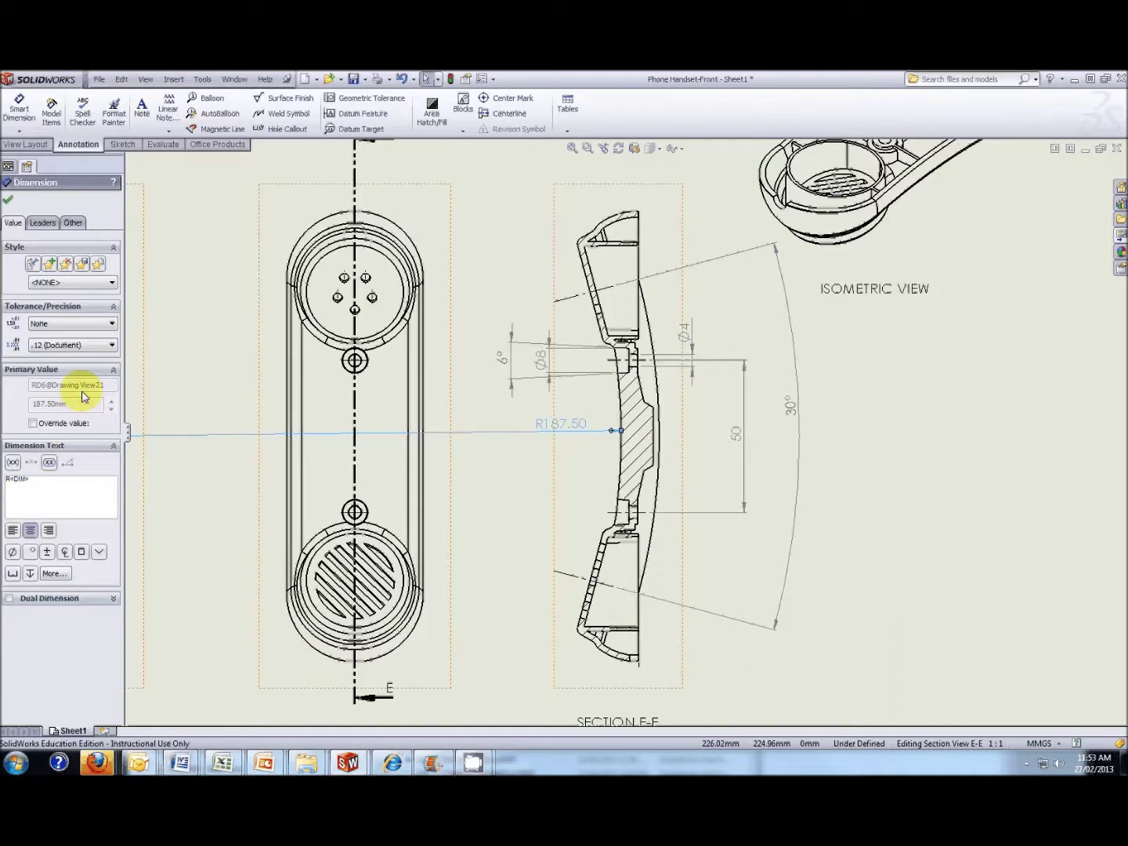
pyautogui.click(42, 223)
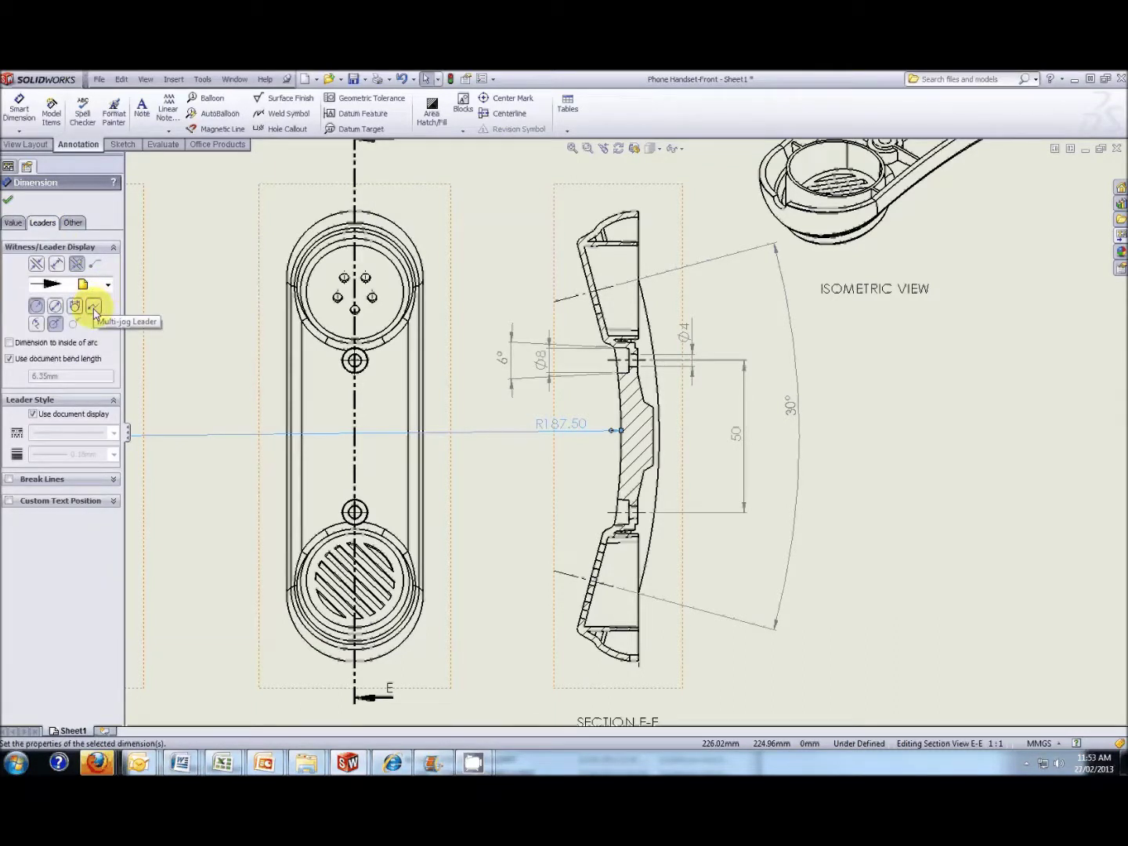
pyautogui.click(94, 311)
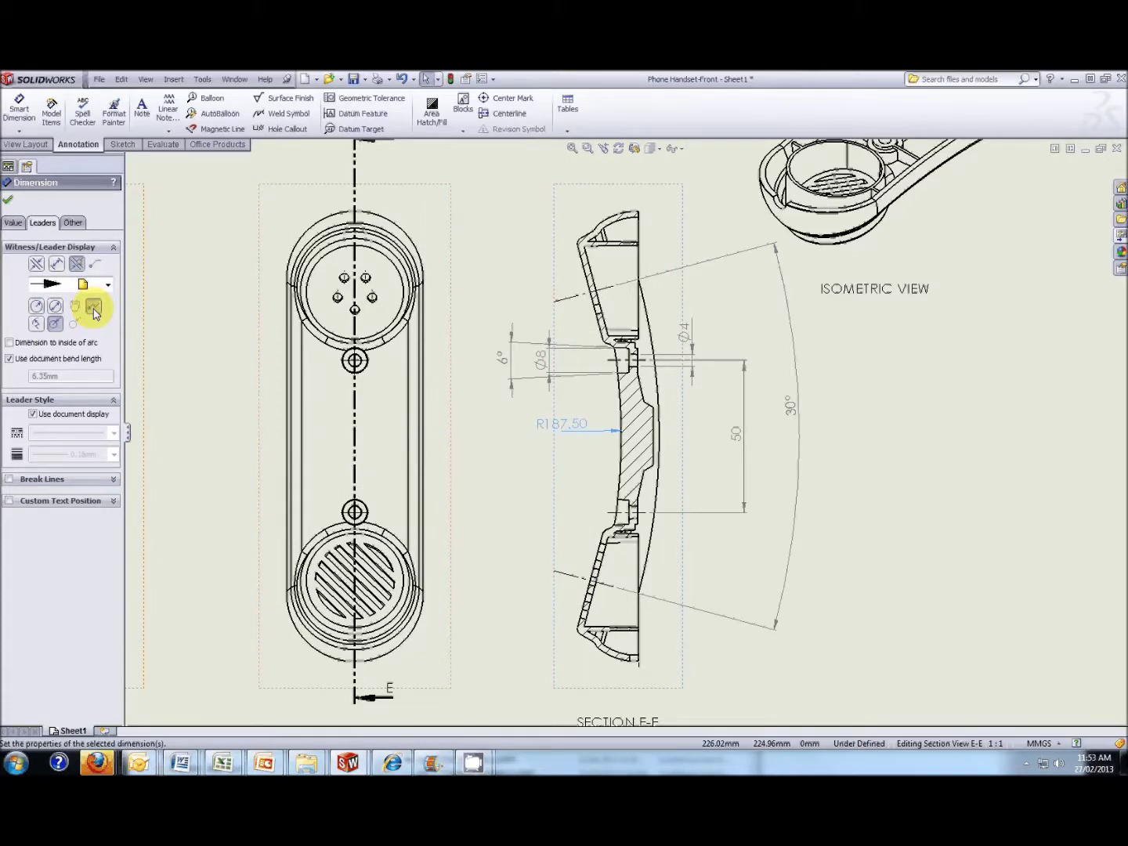
# Set the unit precision of the outer handle surface's radius dimension to None.
pyautogui.click(14, 221)
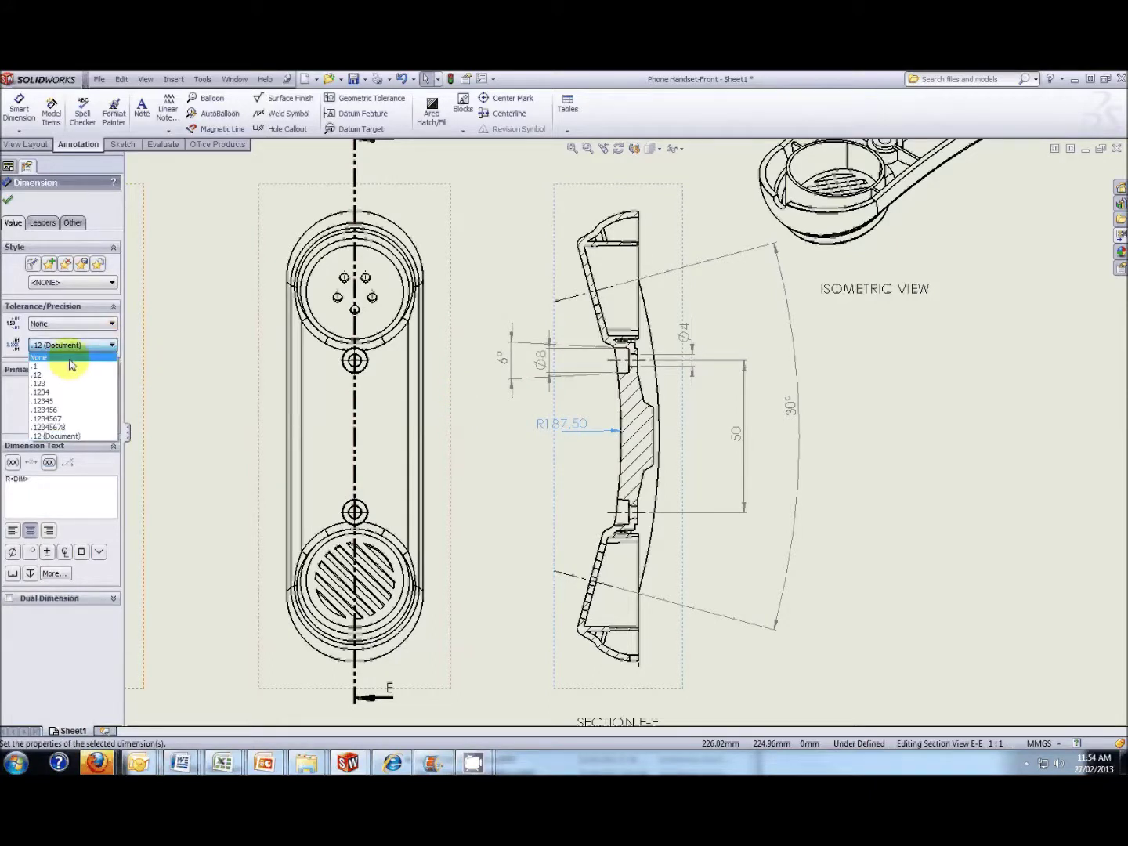
pyautogui.click(69, 359)
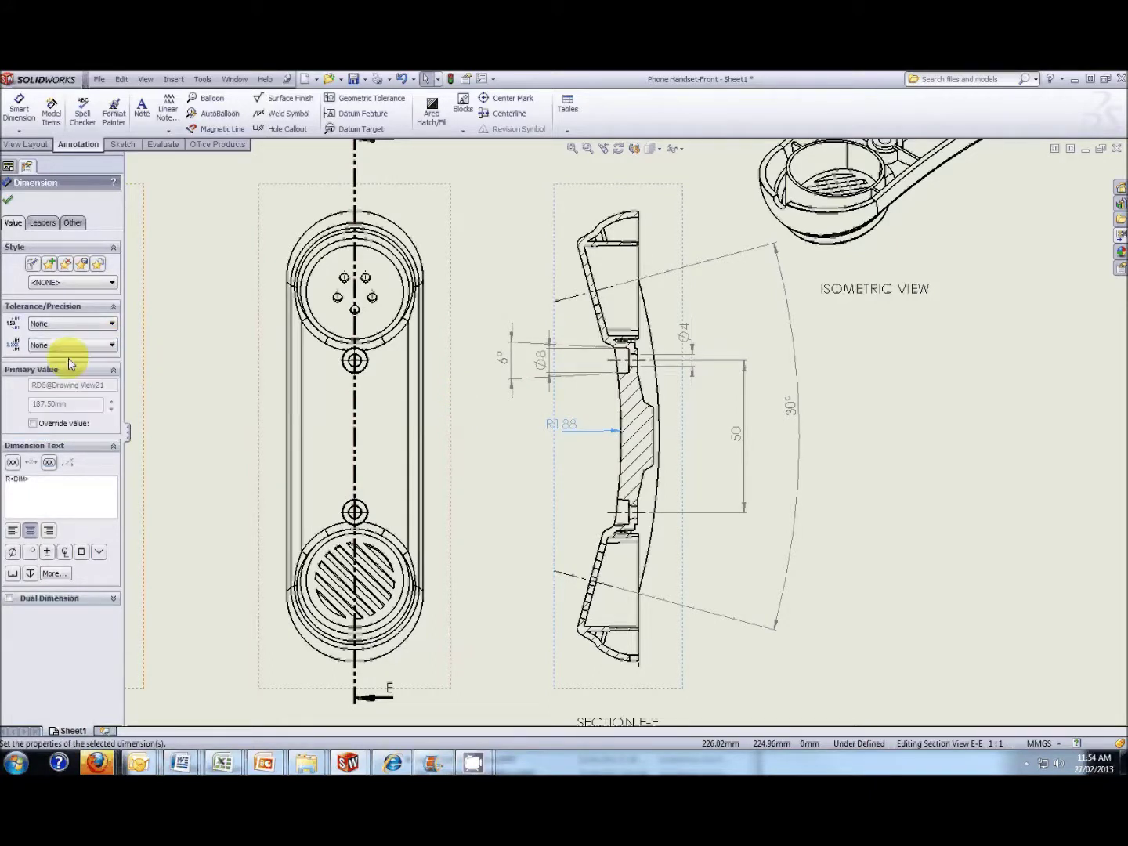
pyautogui.click(508, 437)
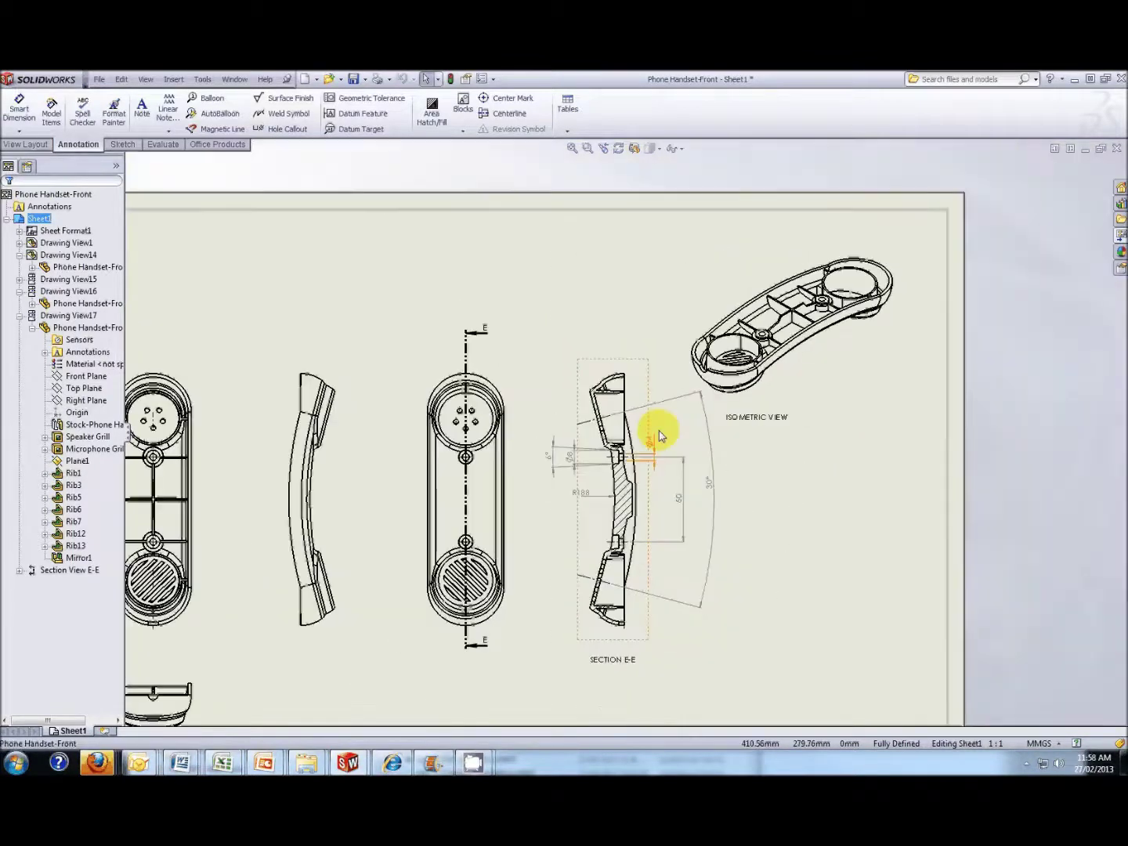
# Dimension the radius of the curved outer surface at the section view's upper end, with its precision set to None.
pyautogui.scroll(3, 613, 410)
pyautogui.scroll(4, 613, 411)
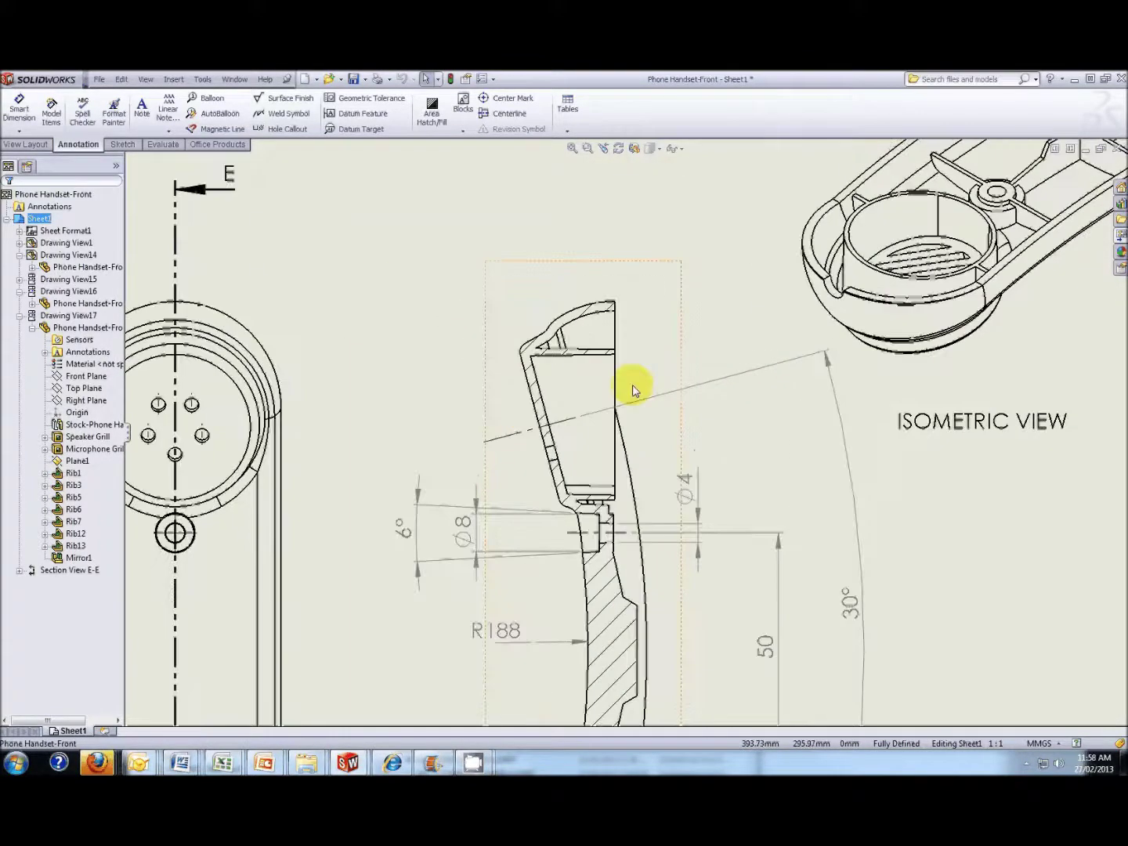
pyautogui.click(19, 108)
pyautogui.click(561, 292)
pyautogui.click(518, 197)
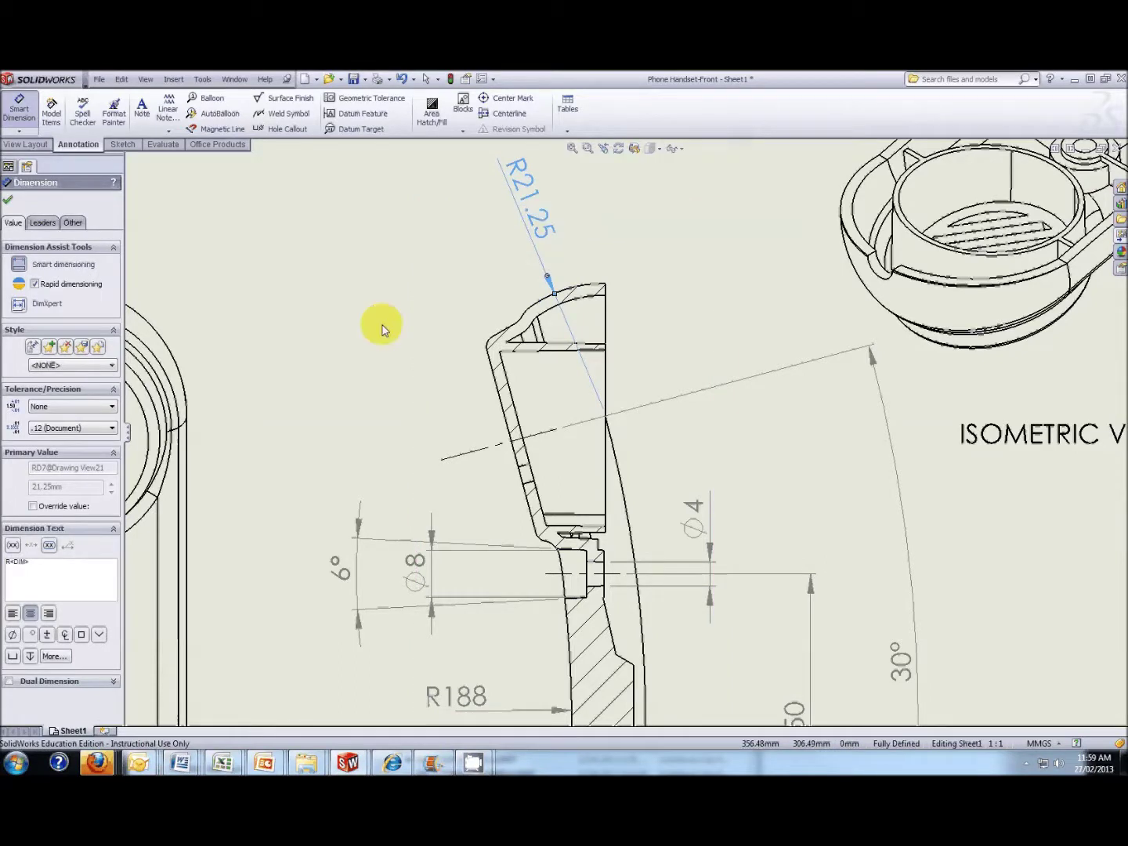
pyautogui.click(112, 429)
pyautogui.click(45, 442)
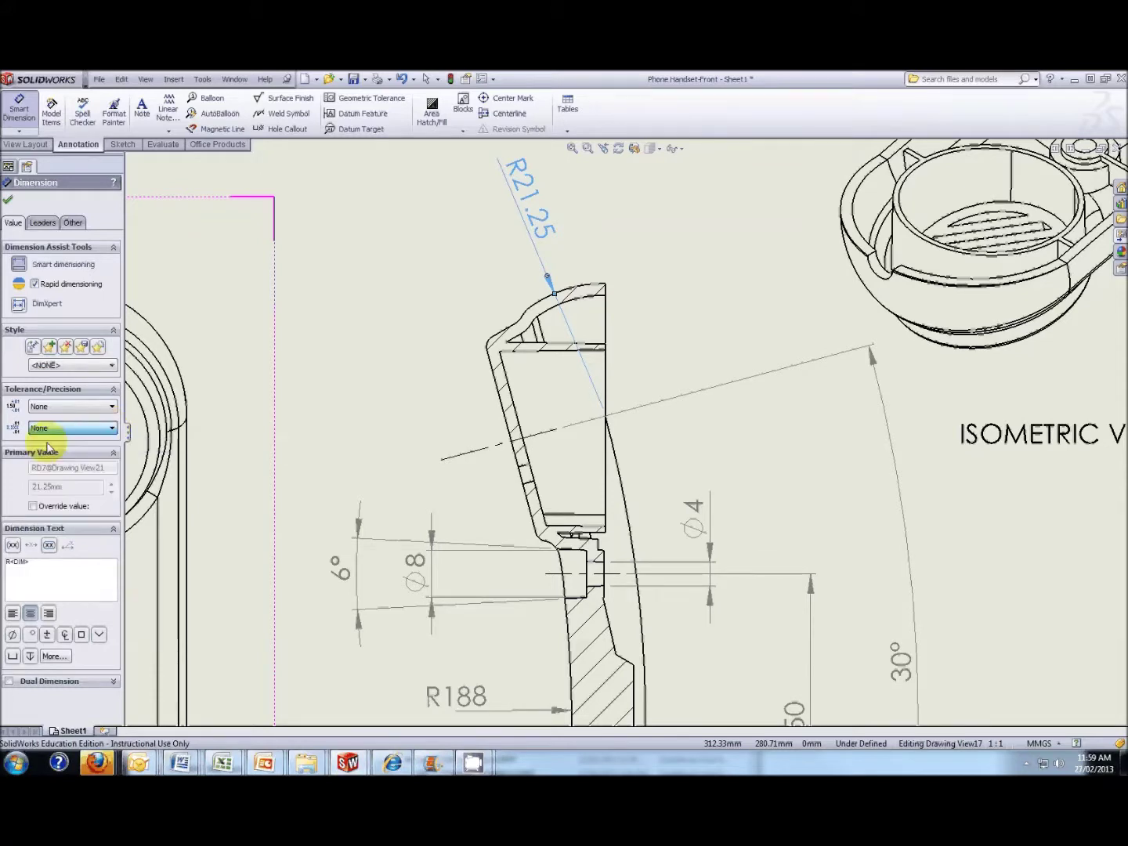
pyautogui.click(9, 199)
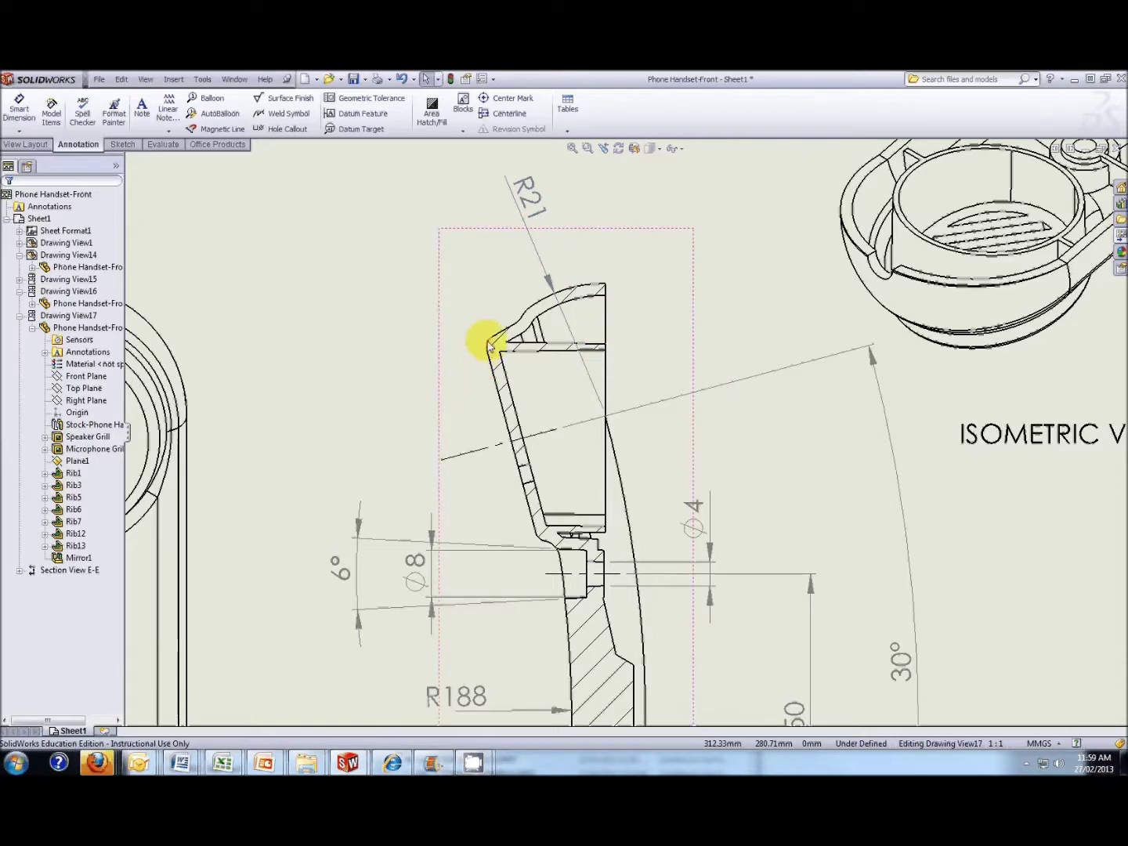
# Dimension the small rounded outer corner of the upper cup in the section view, placing the radius to its upper left.
pyautogui.click(18, 110)
pyautogui.click(484, 342)
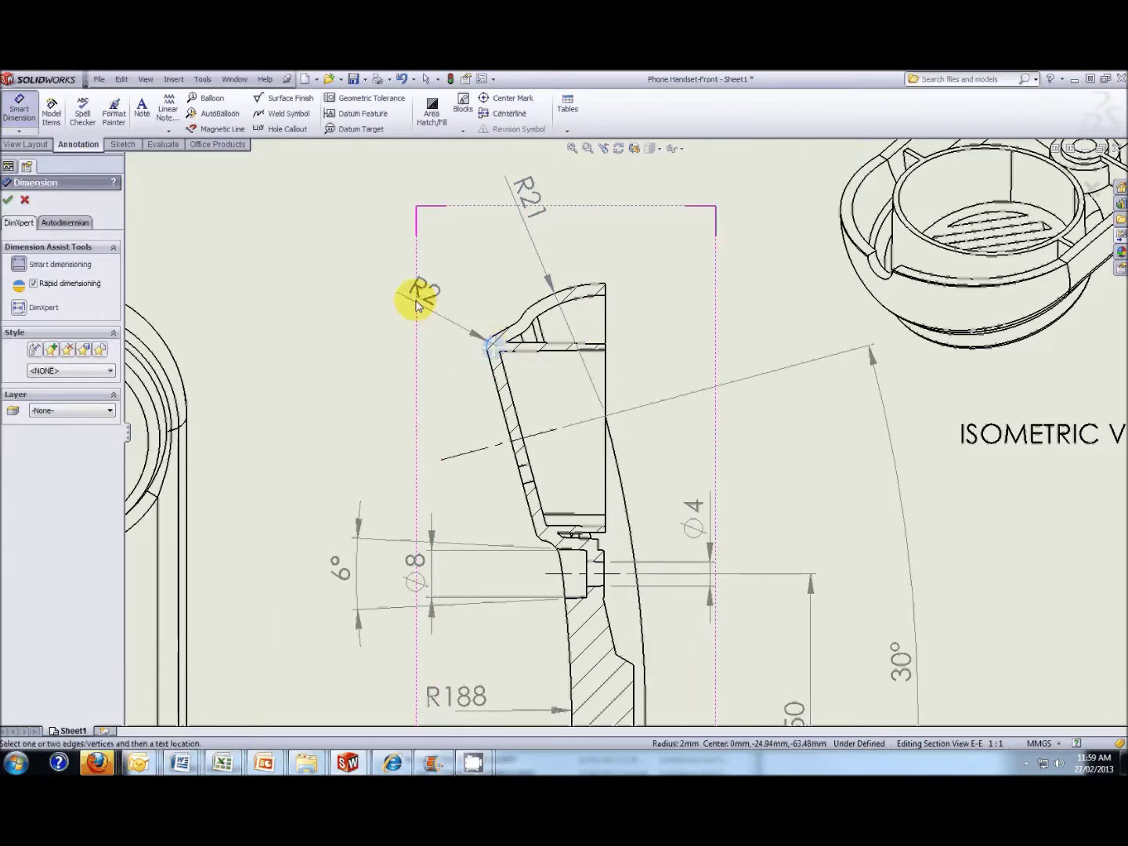
pyautogui.click(402, 291)
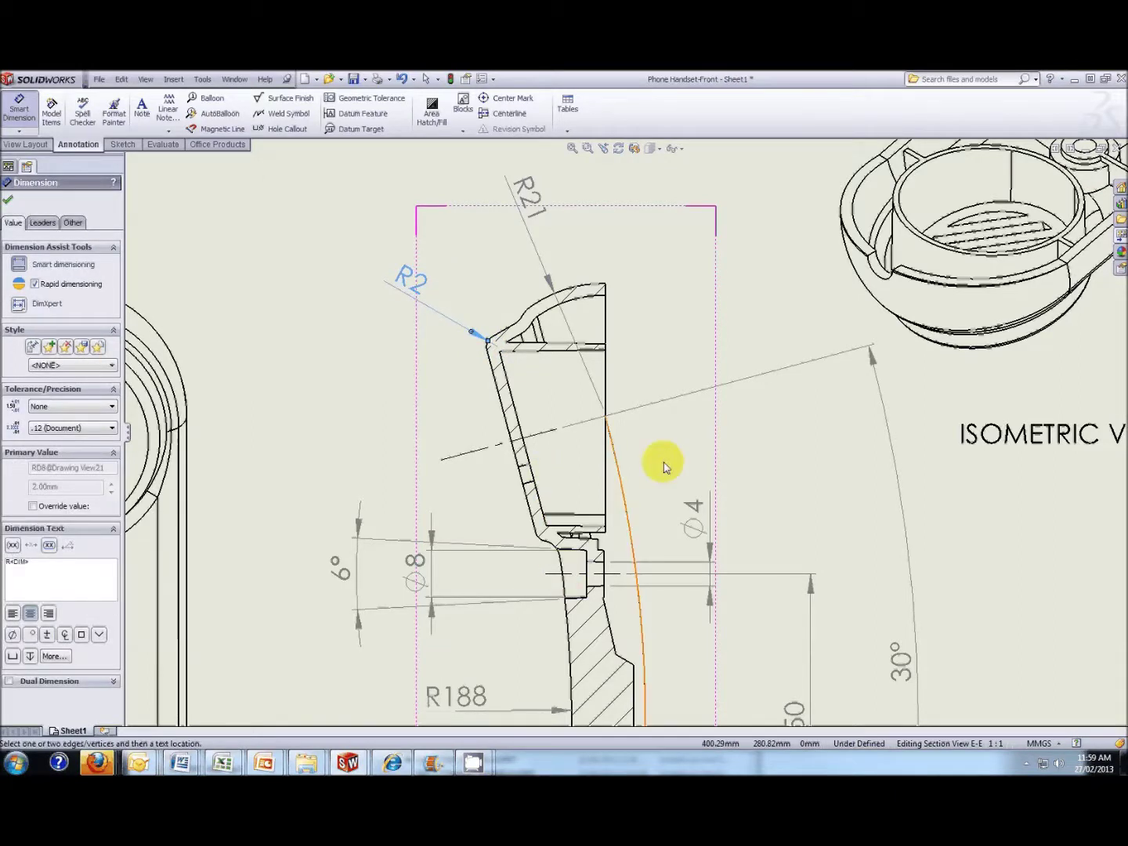
# Dimension the draft angle between the two faces of the upper cup's top wall, and append TYP DRAFT to its text.
pyautogui.click(562, 350)
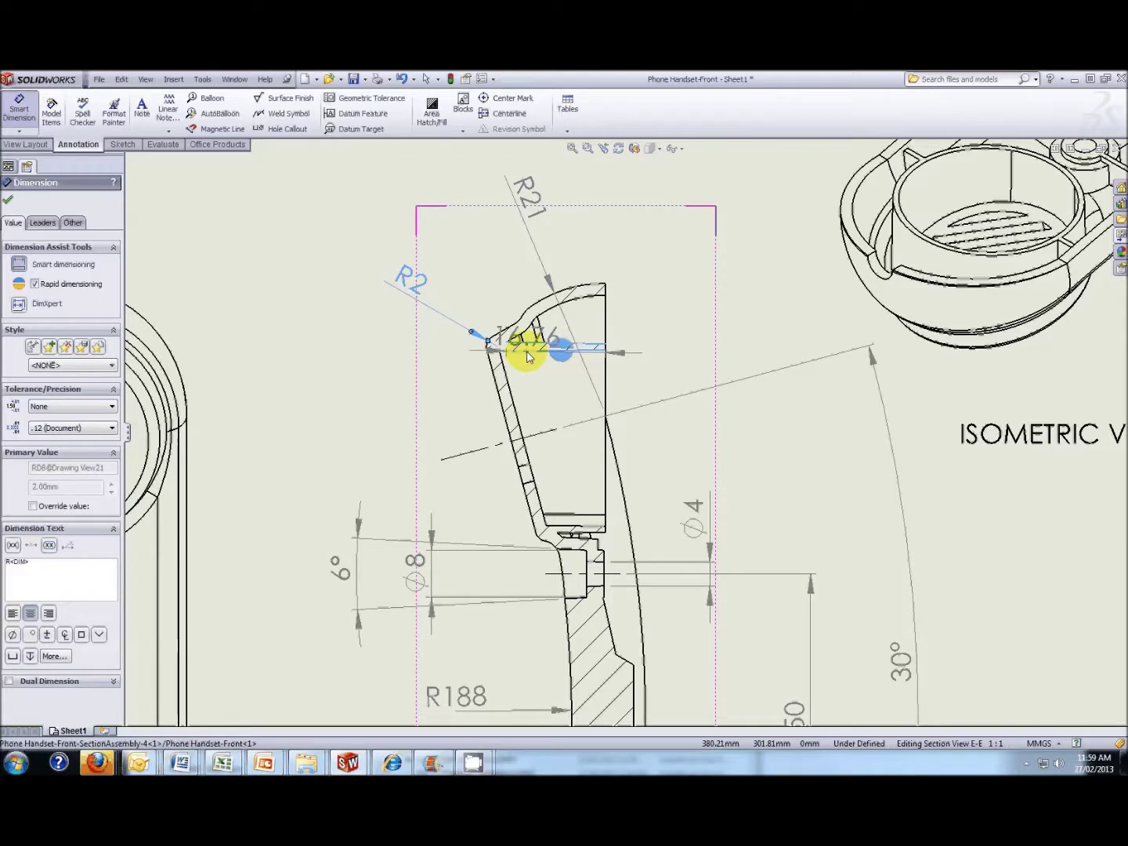
pyautogui.click(489, 343)
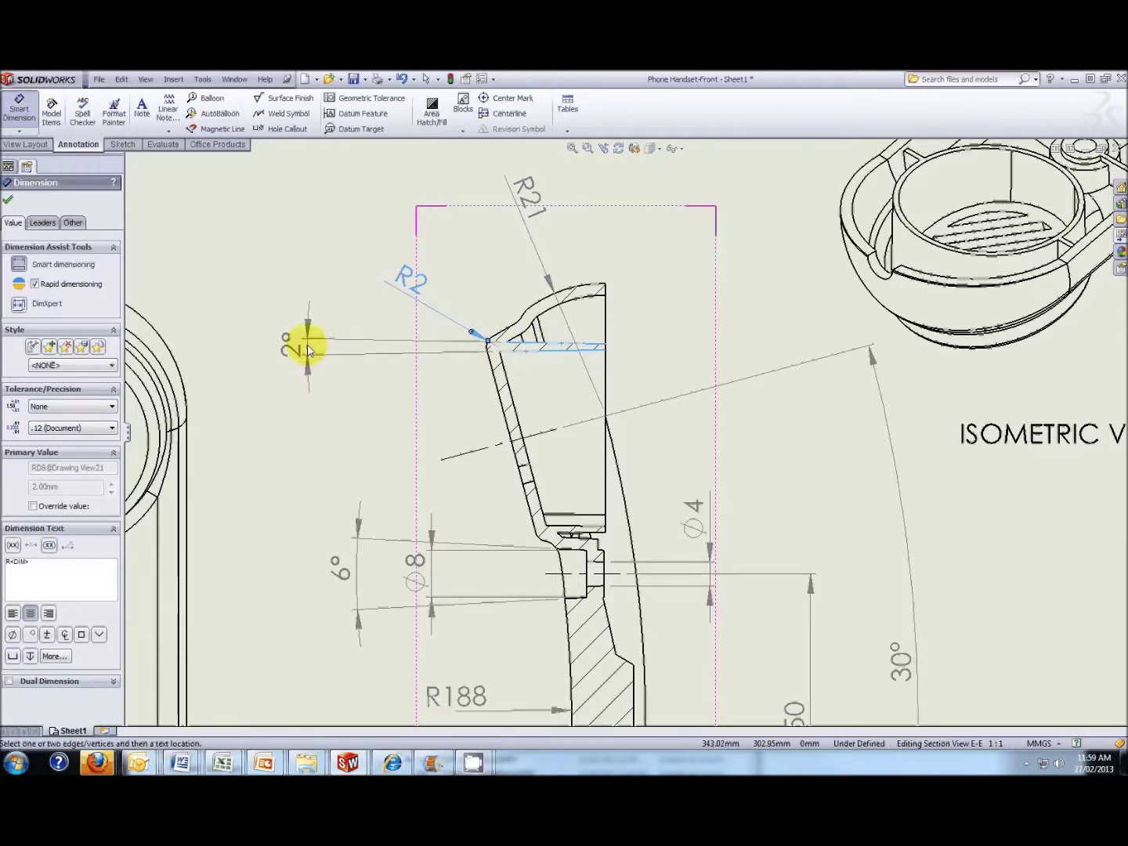
pyautogui.click(307, 349)
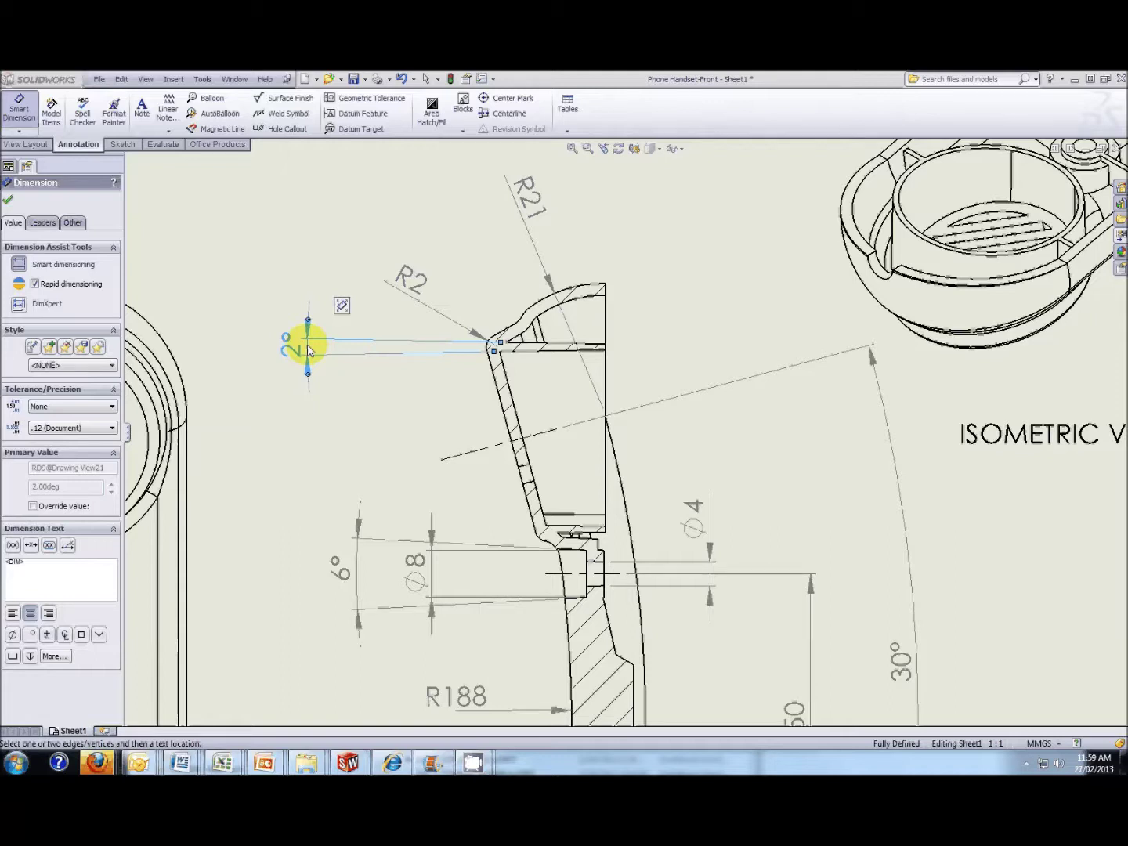
pyautogui.click(14, 560)
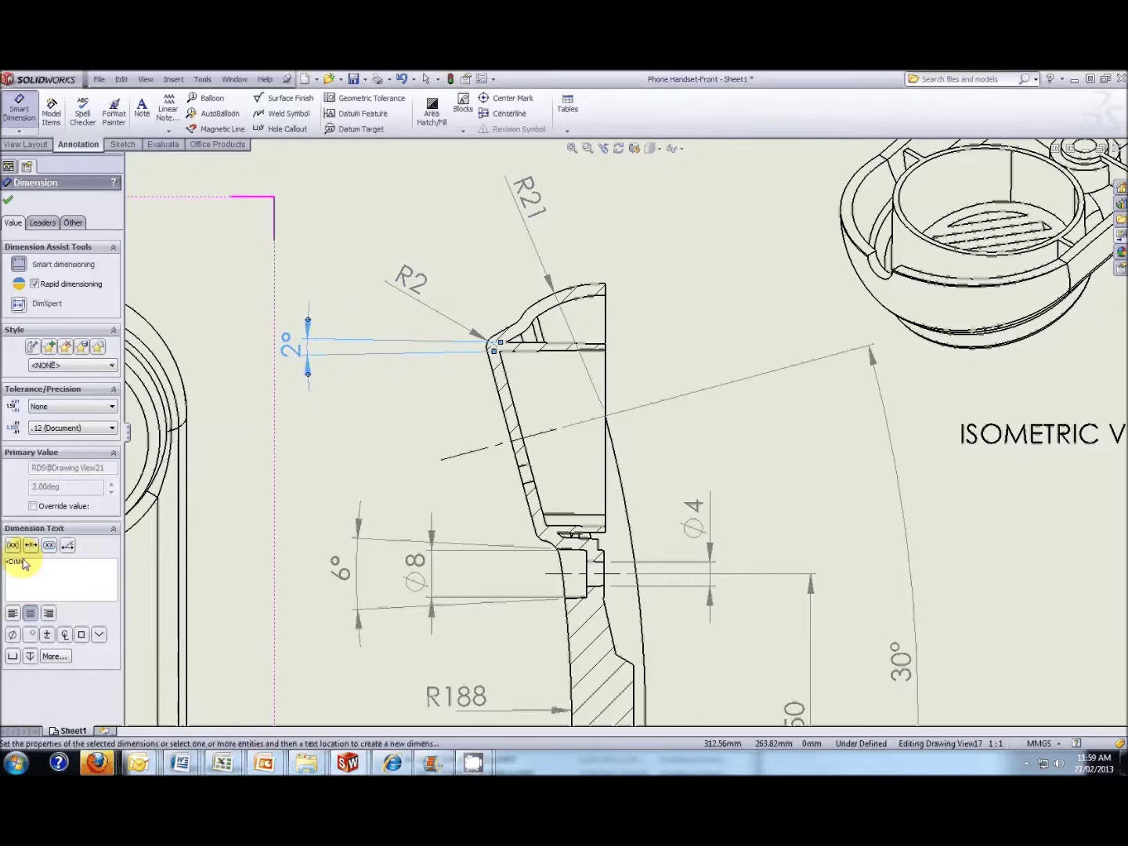
pyautogui.write('TYP')
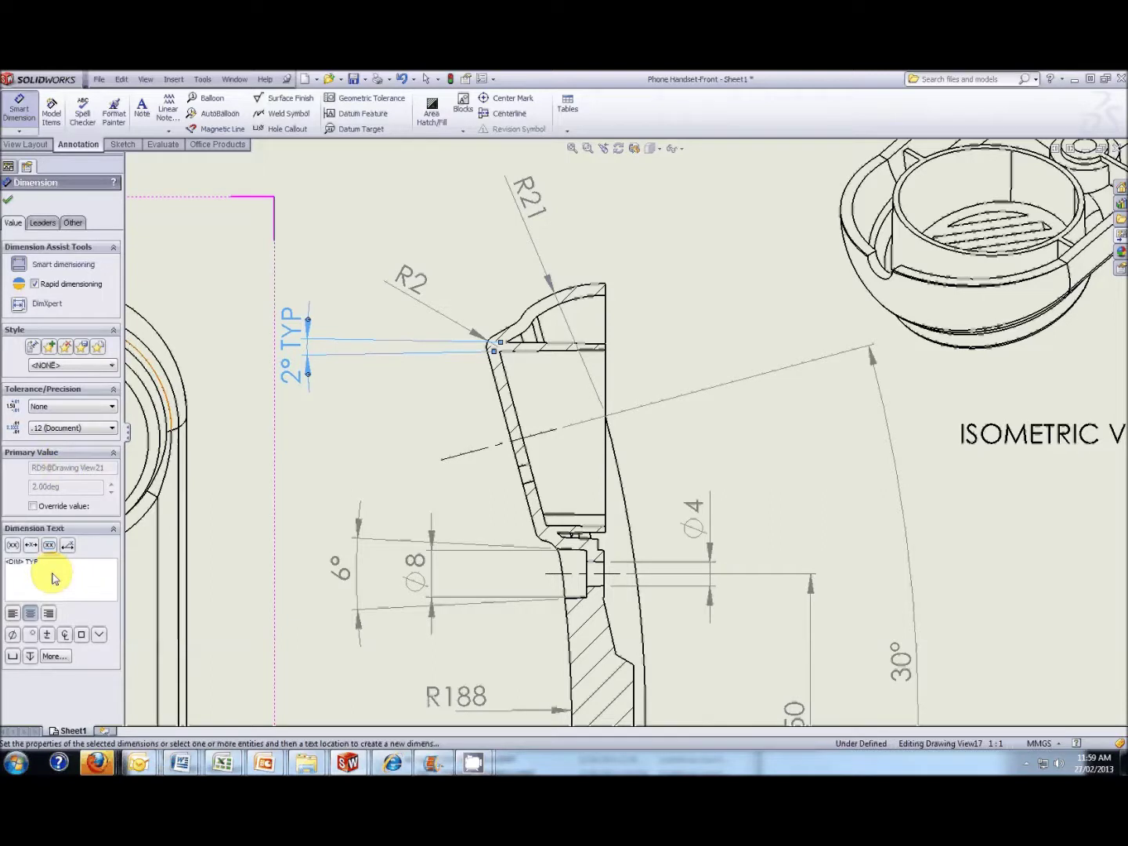
pyautogui.write('DRAFT')
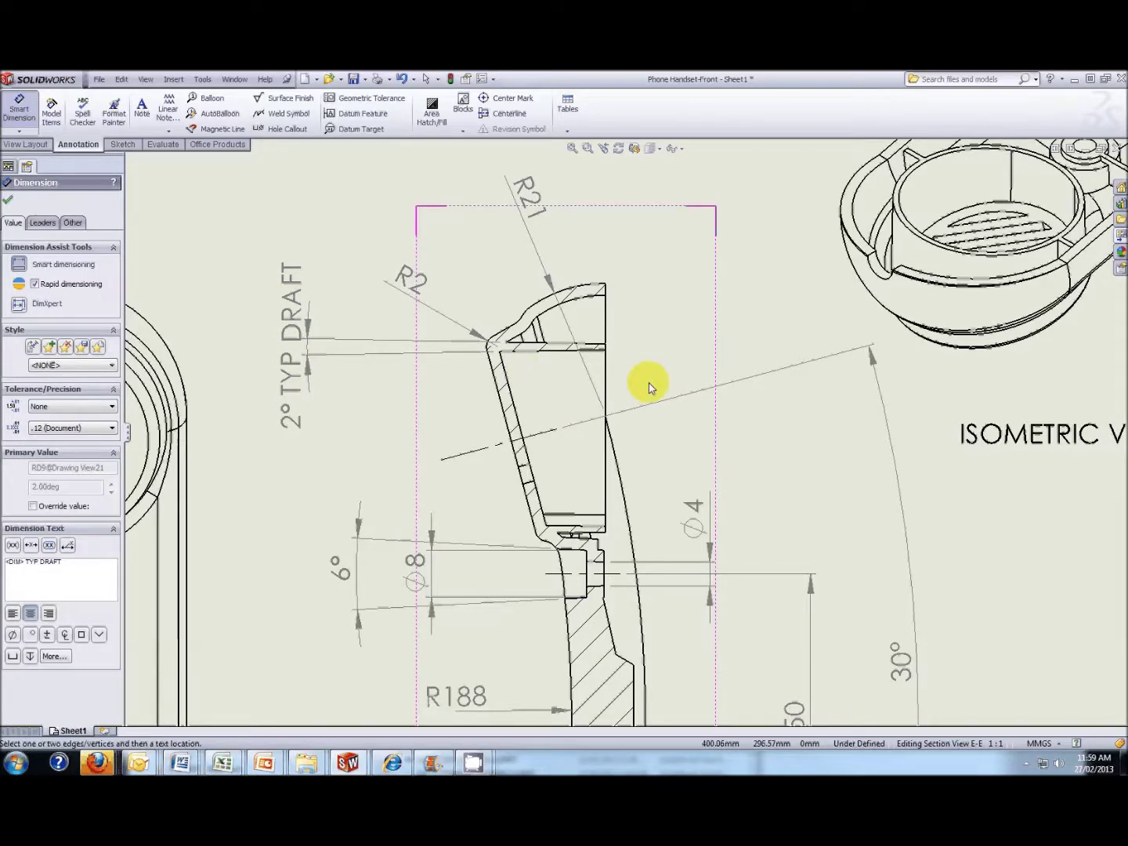
# Examine the dimensioned section view from the upper cup to the lower cup for features still lacking dimensions.
pyautogui.scroll(3, 658, 385)
pyautogui.scroll(-2, 610, 529)
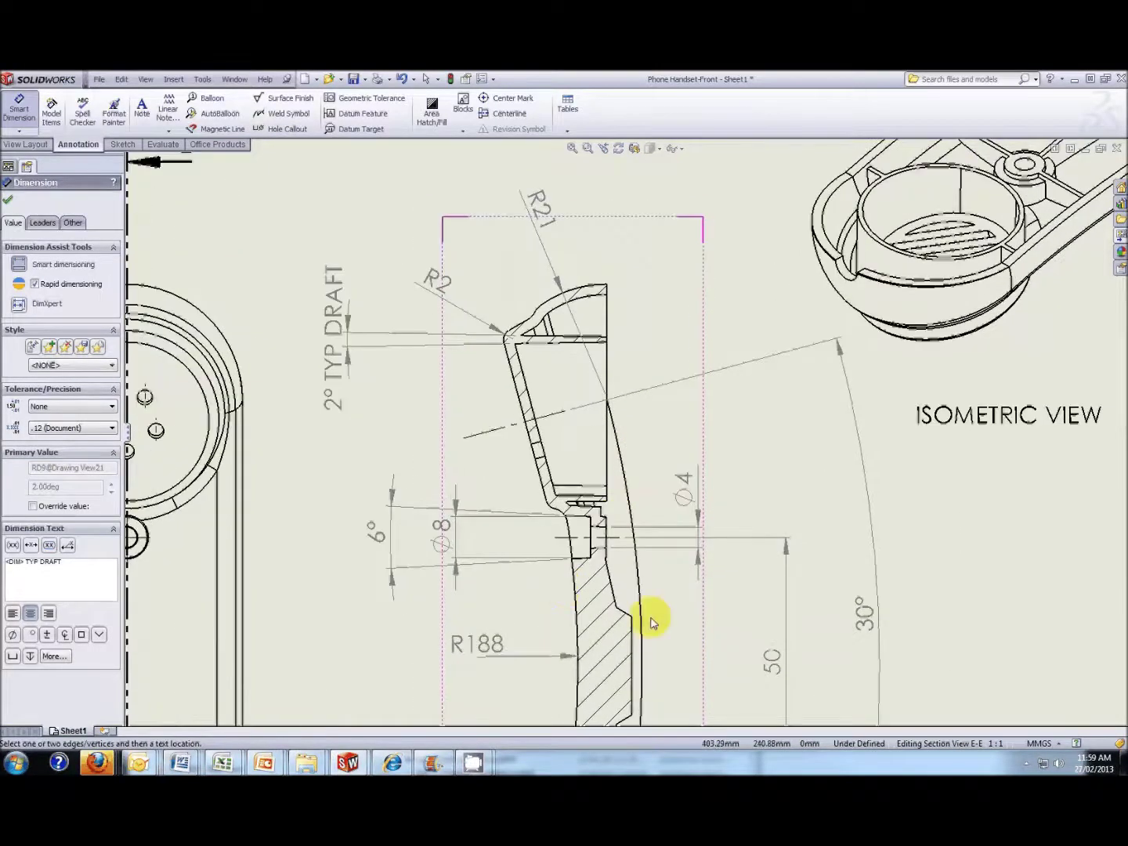
pyautogui.scroll(3, 635, 604)
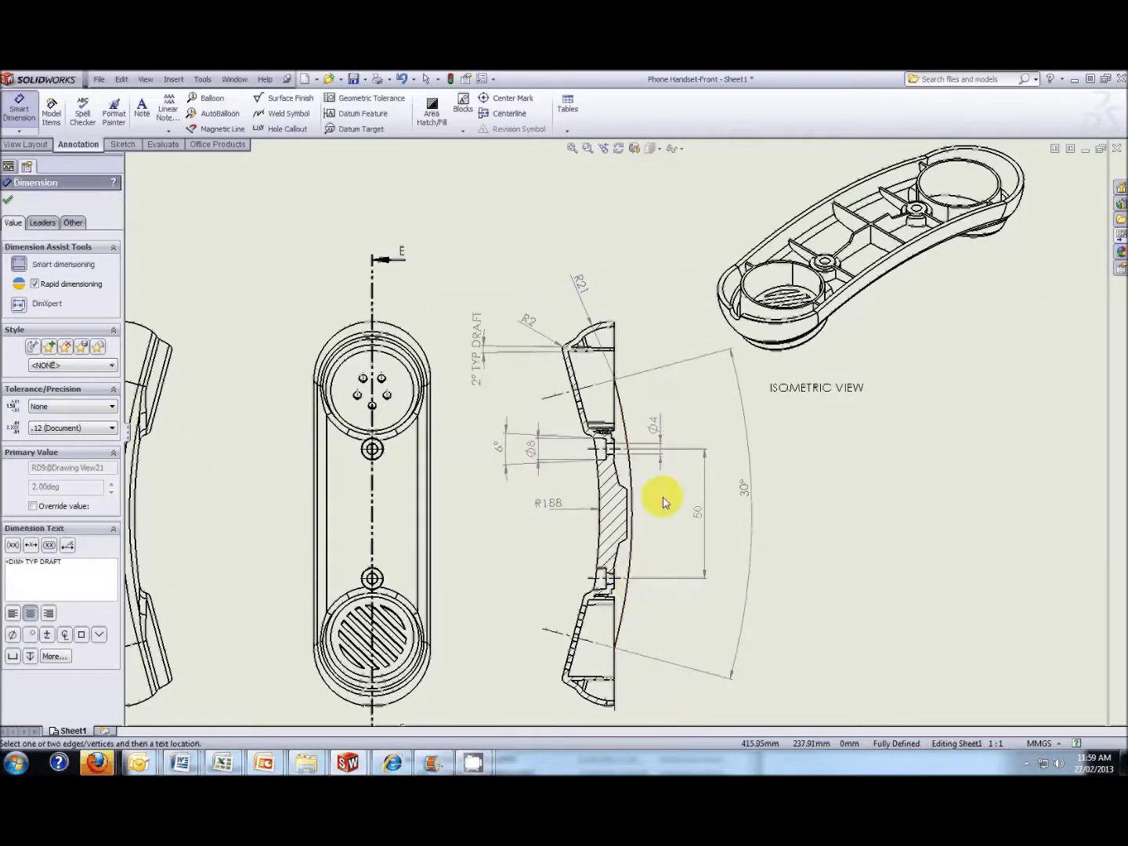
pyautogui.scroll(2, 655, 490)
pyautogui.scroll(-4, 644, 483)
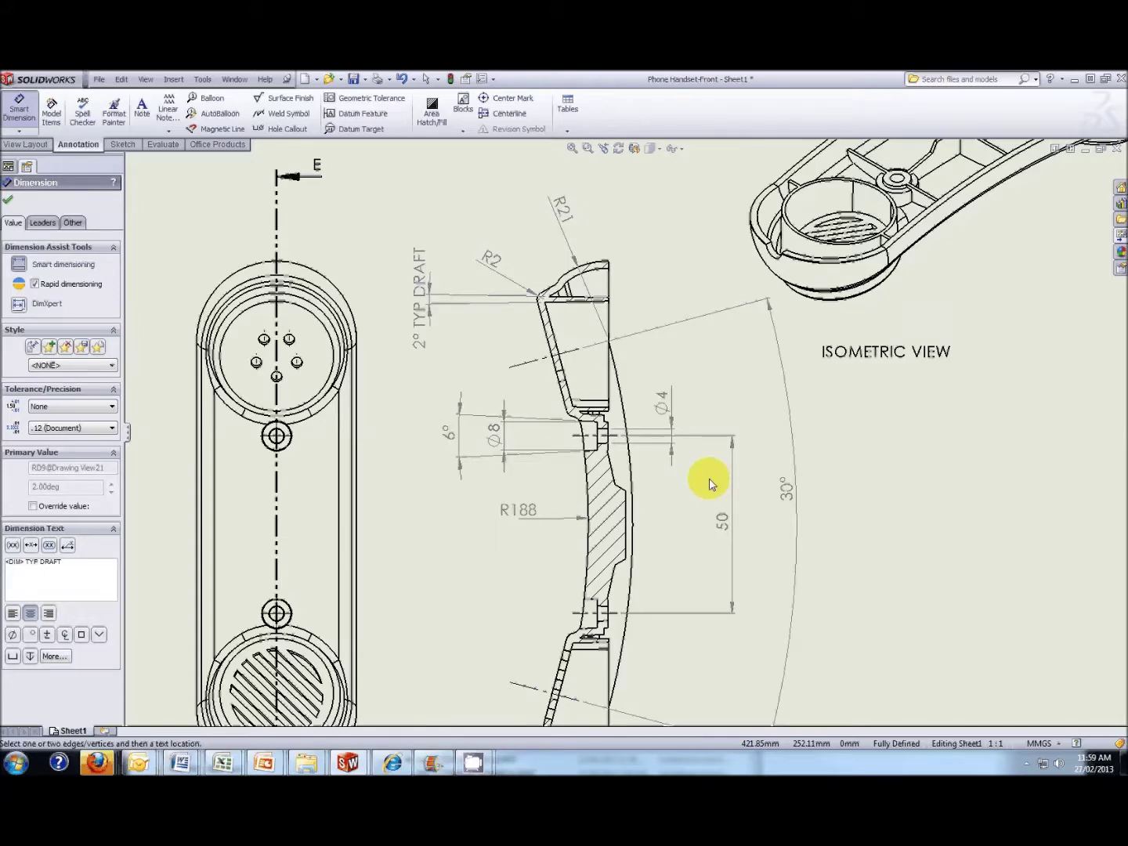
pyautogui.scroll(2, 659, 446)
pyautogui.scroll(-2, 623, 469)
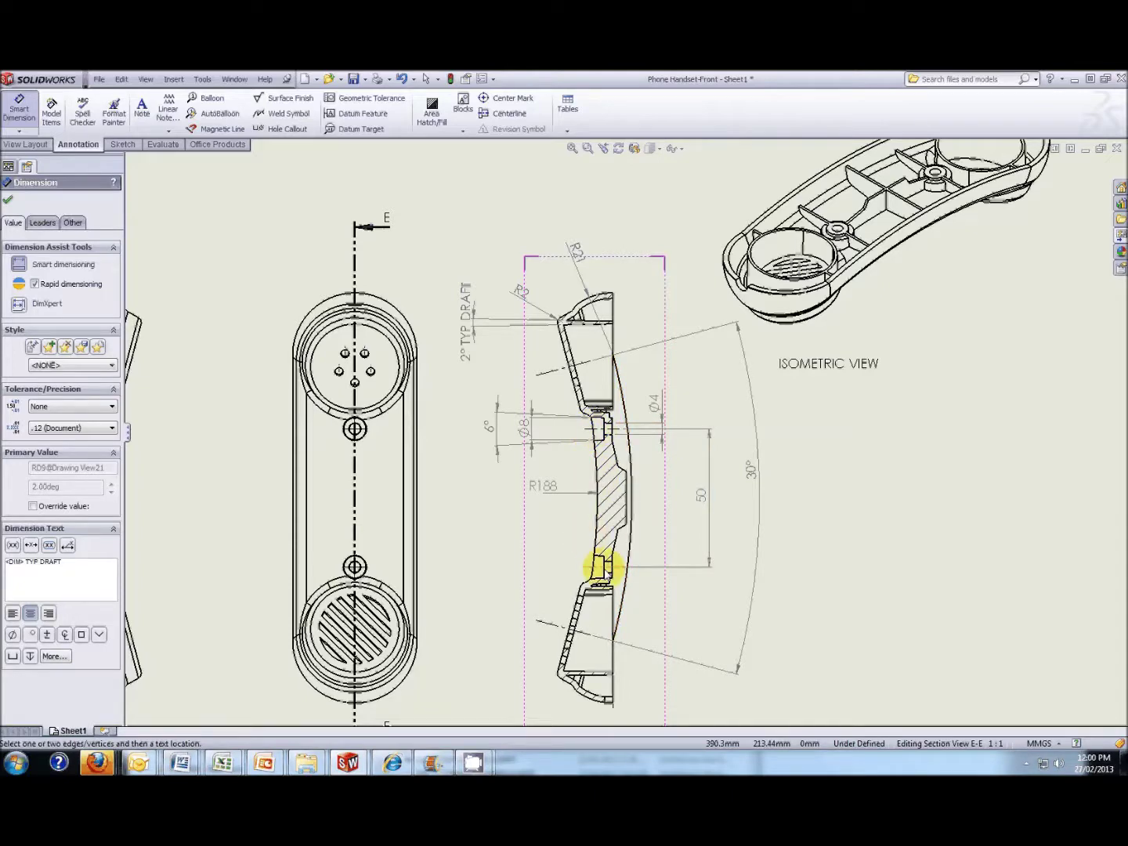
pyautogui.scroll(-3, 644, 504)
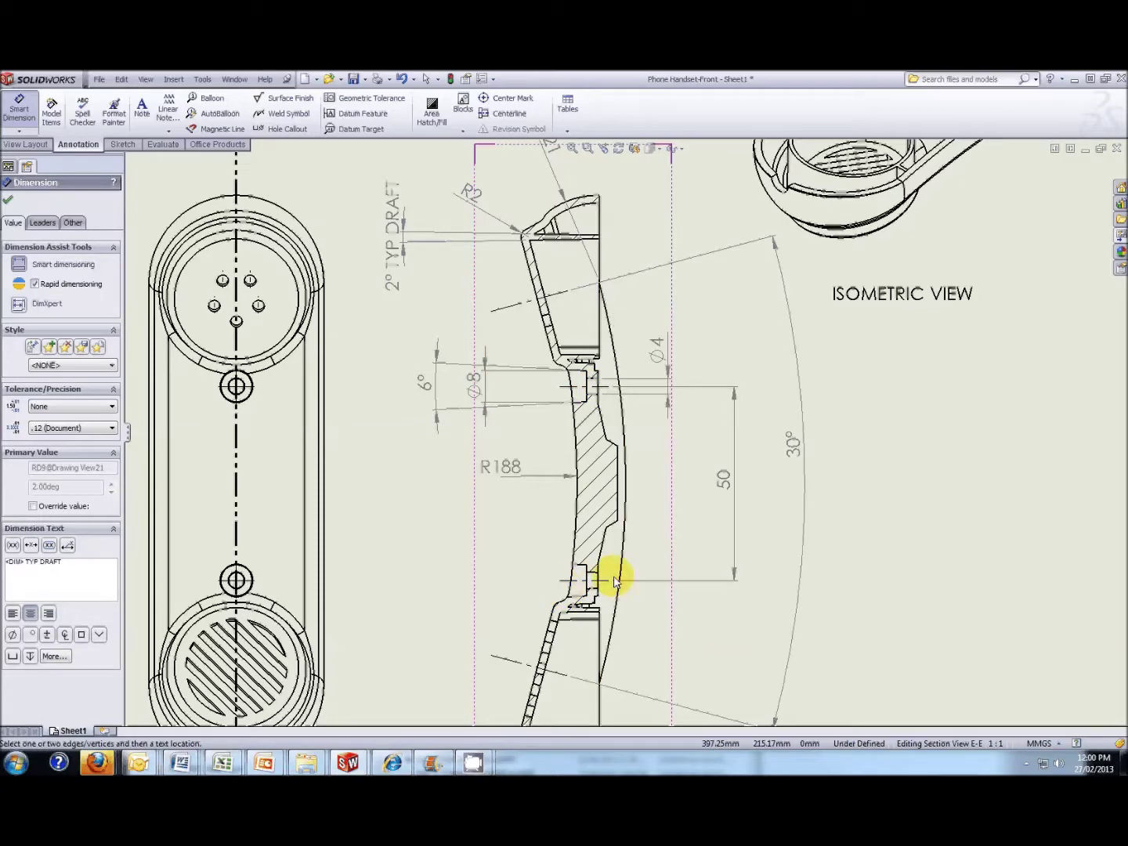
pyautogui.scroll(-3, 611, 336)
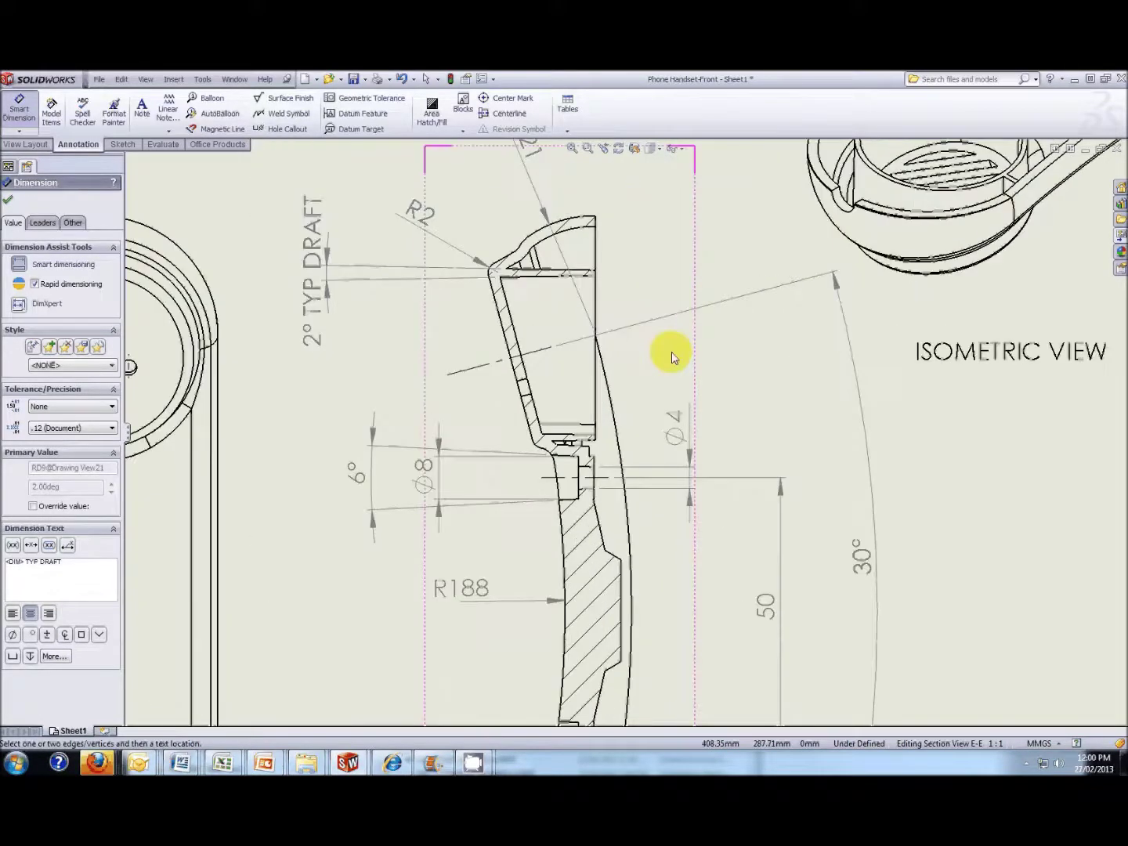
pyautogui.scroll(3, 655, 360)
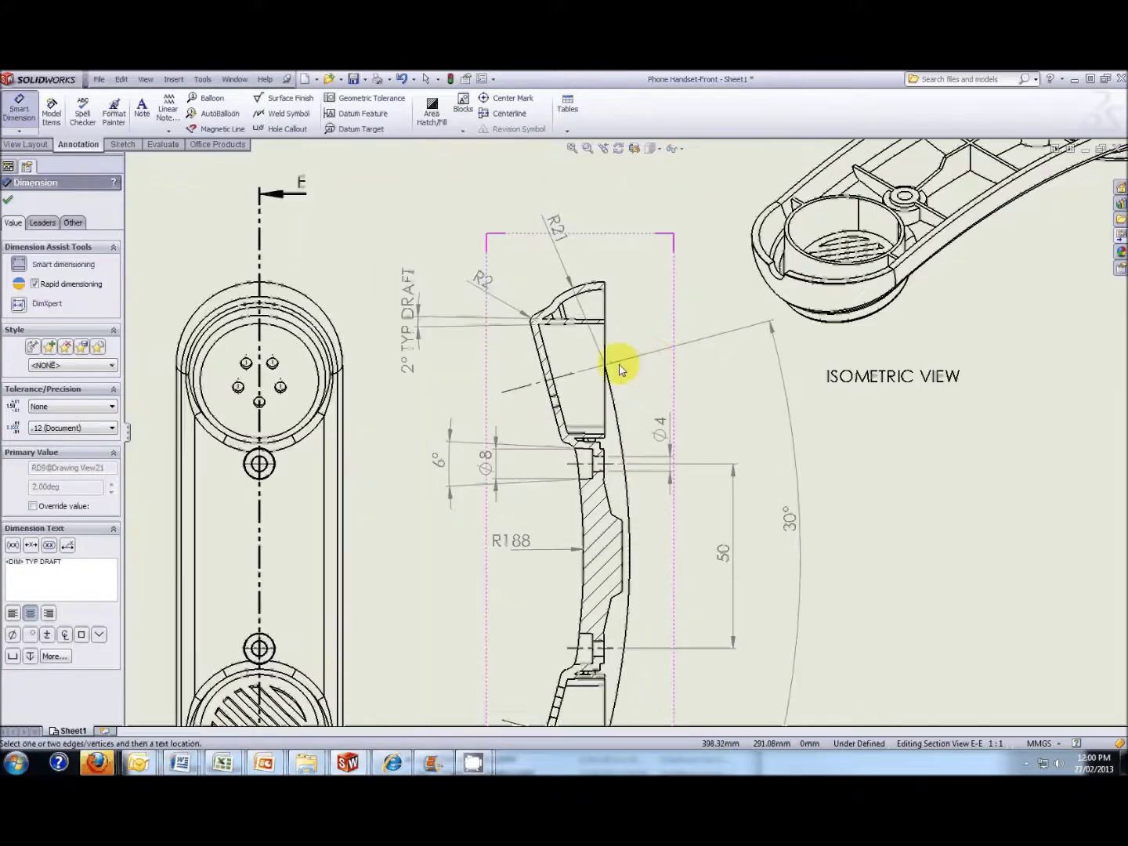
pyautogui.scroll(-2, 622, 367)
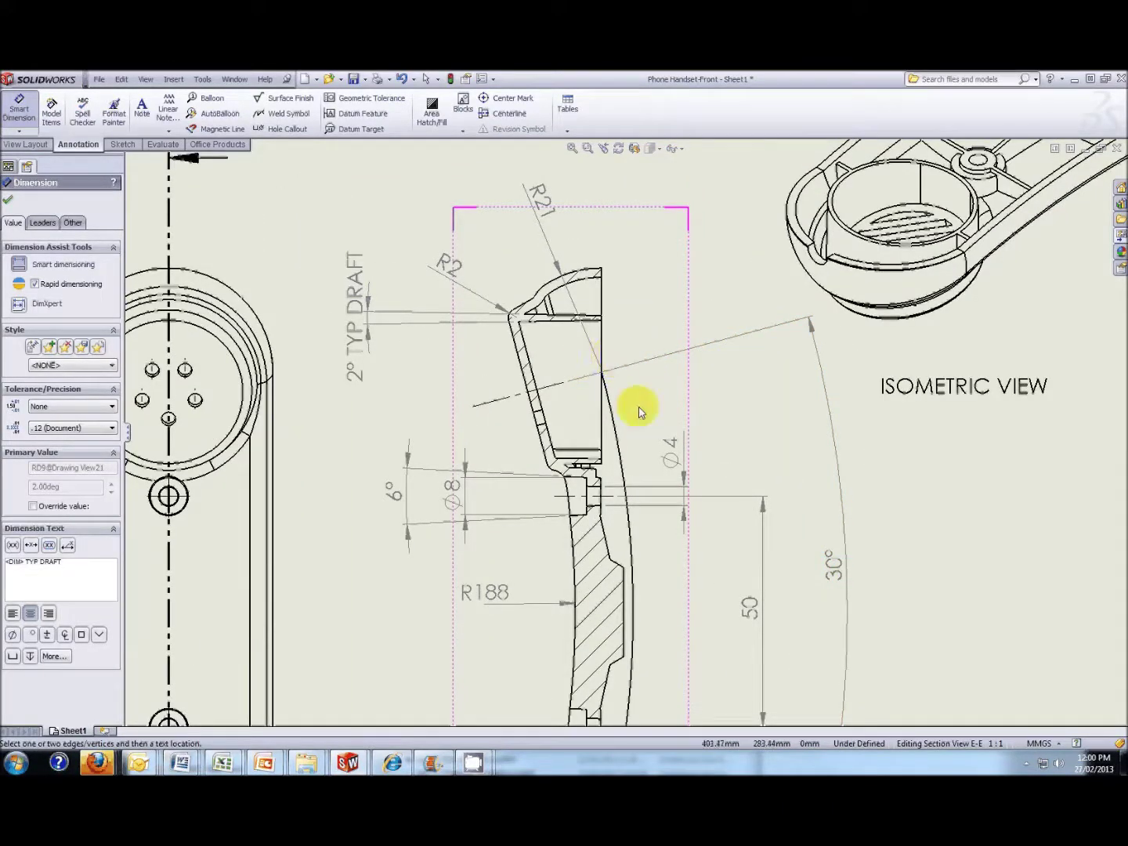
pyautogui.scroll(4, 624, 409)
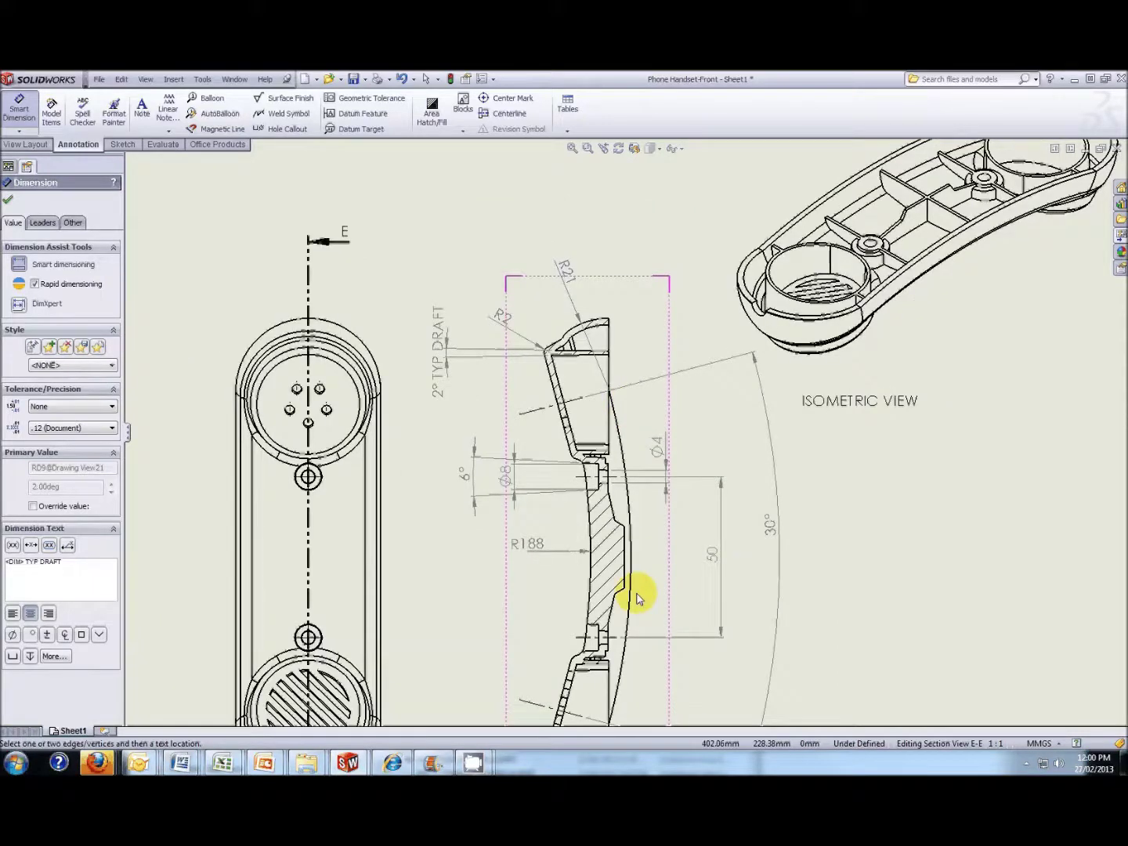
pyautogui.scroll(-2, 641, 650)
pyautogui.scroll(-1, 624, 471)
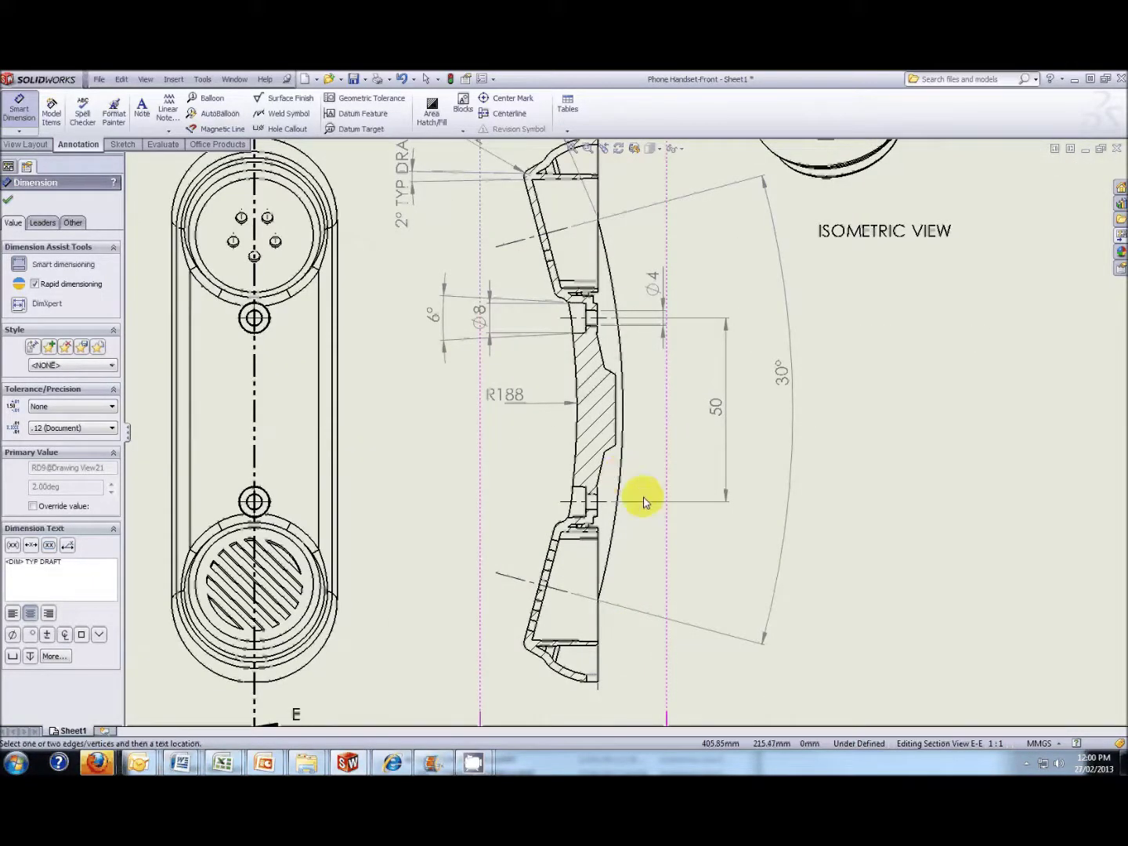
pyautogui.scroll(2, 650, 349)
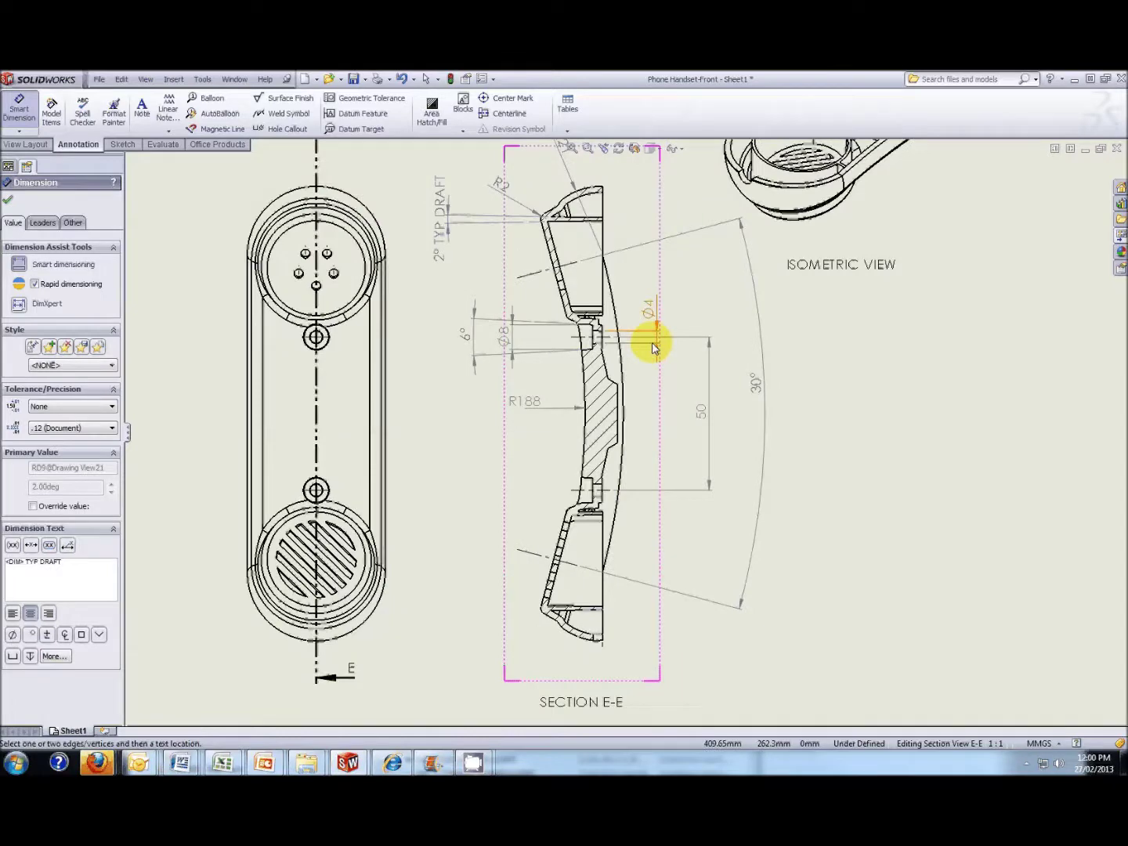
pyautogui.scroll(2, 587, 353)
# Dimension the handset's overall length between the end points of the side view, placing it left of that view.
pyautogui.click(434, 434)
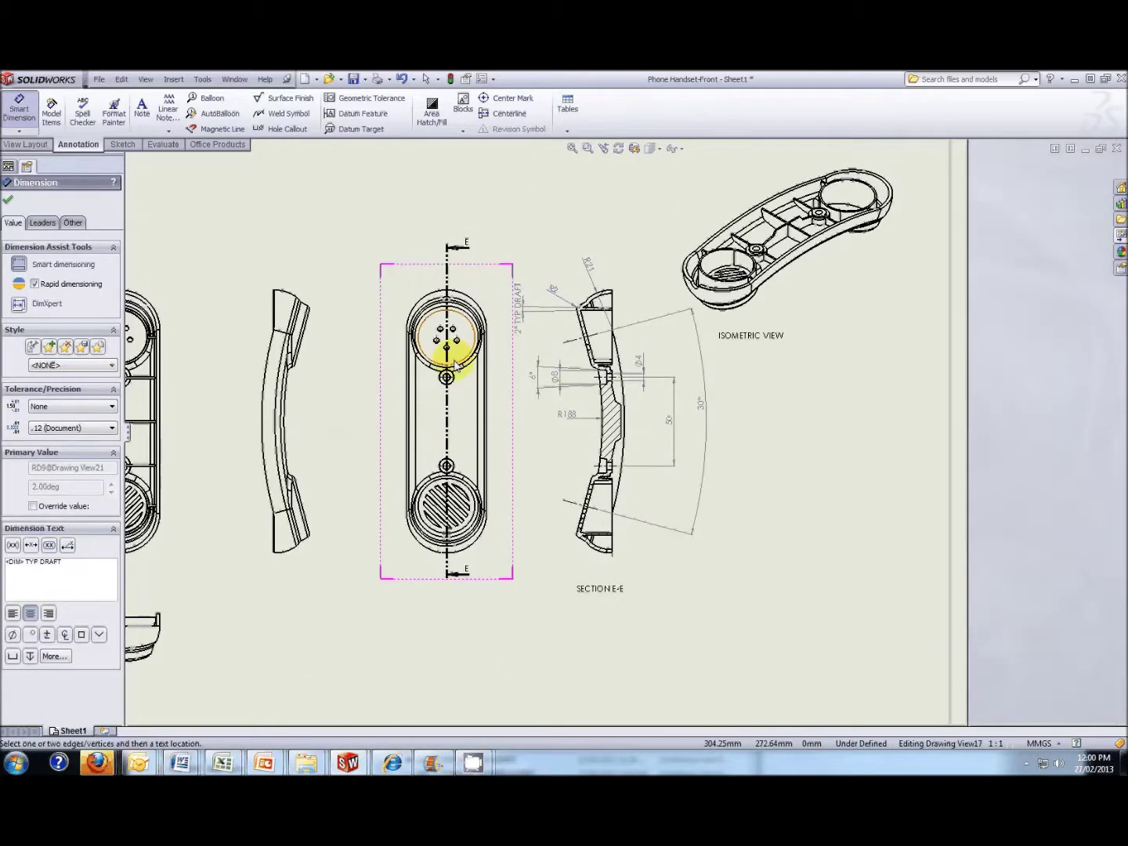
pyautogui.scroll(-2, 461, 351)
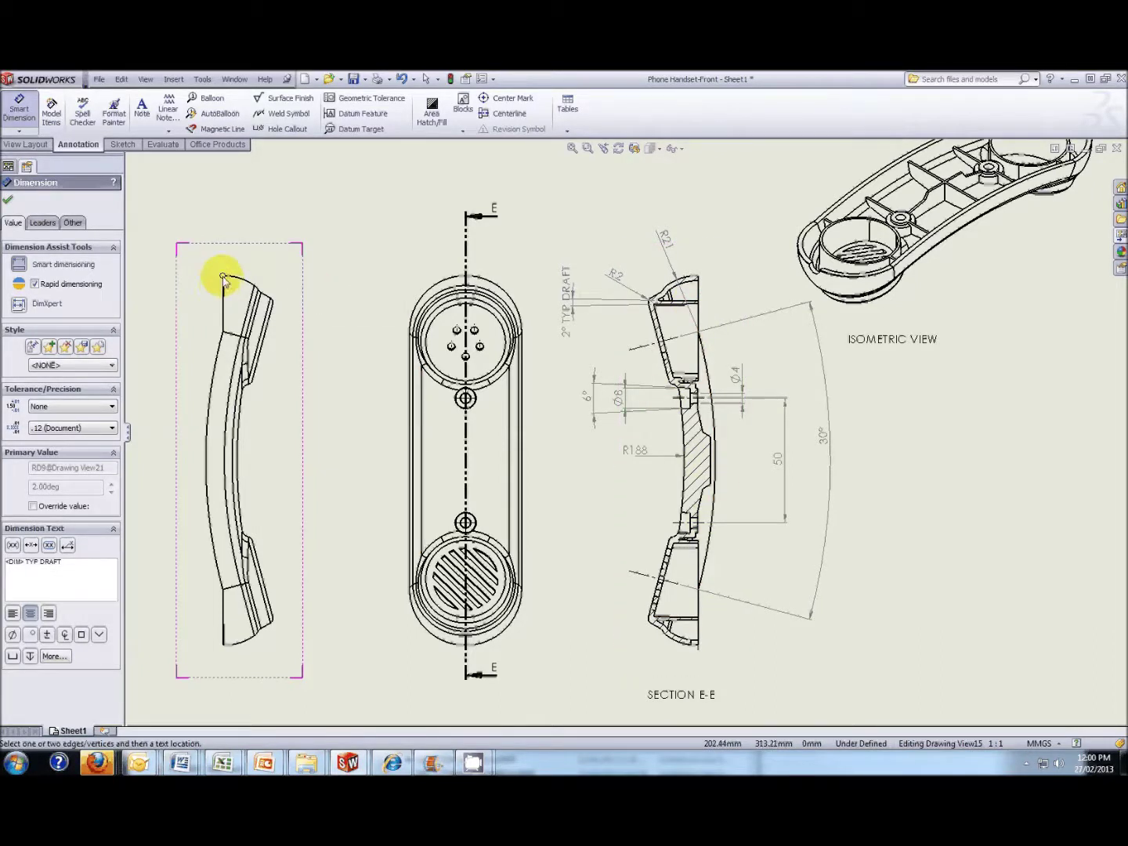
pyautogui.click(223, 649)
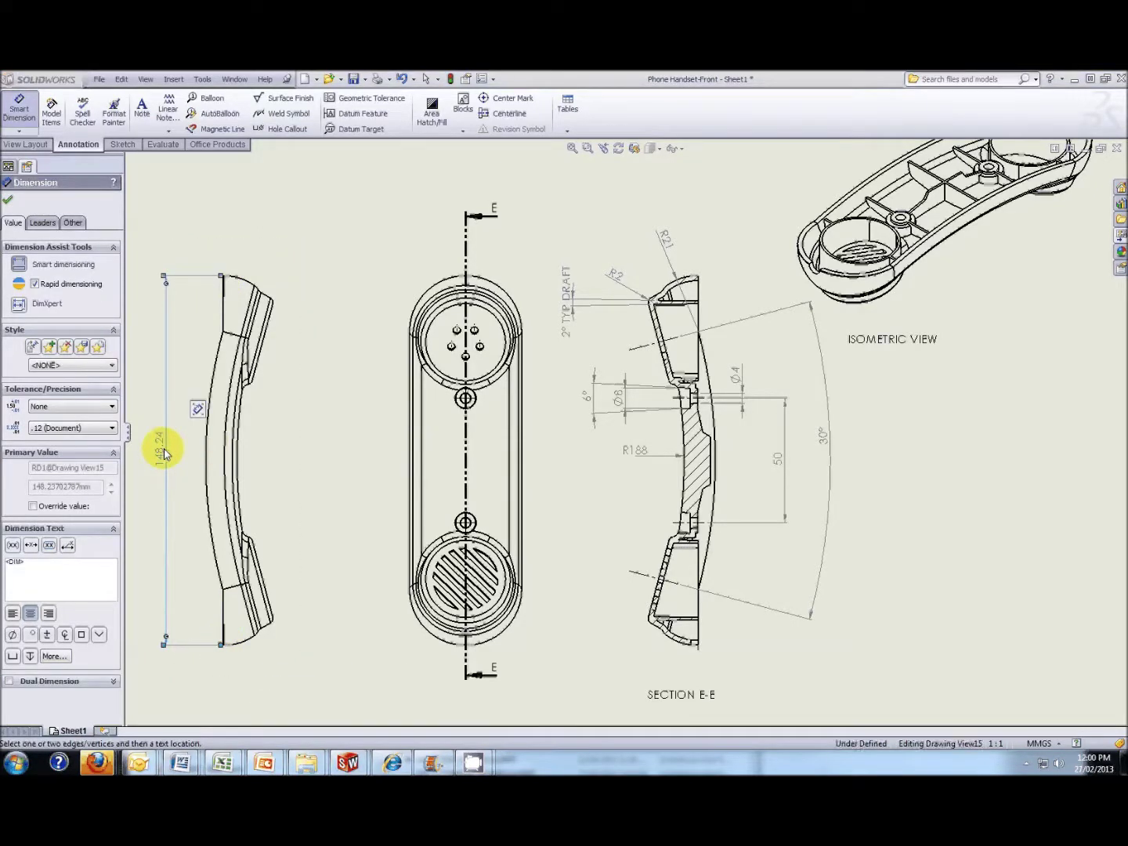
# Set the precision of the side view's overall length dimension to None so it shows no decimals.
pyautogui.click(163, 453)
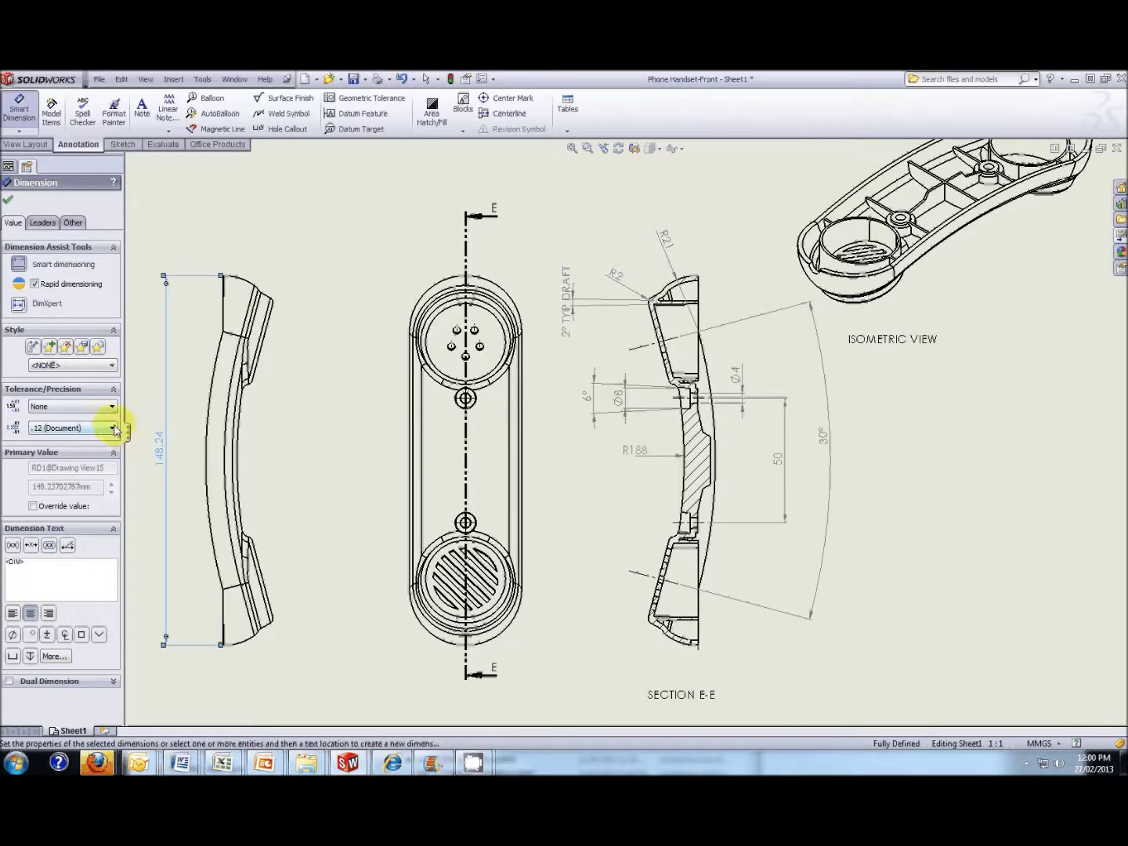
pyautogui.click(116, 429)
pyautogui.click(90, 437)
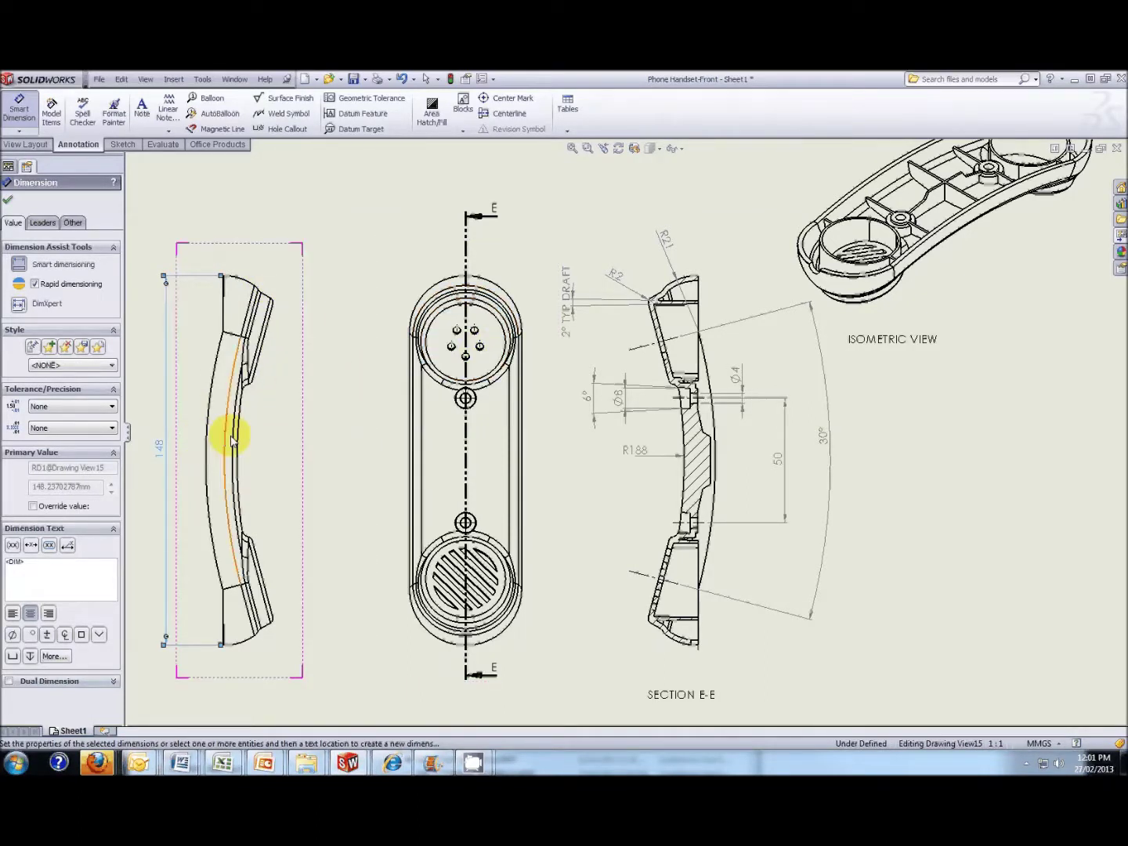
# Dimension the handset's overall width between the two outer long edges of the view carrying section line E-E, placing it above that view.
pyautogui.click(409, 367)
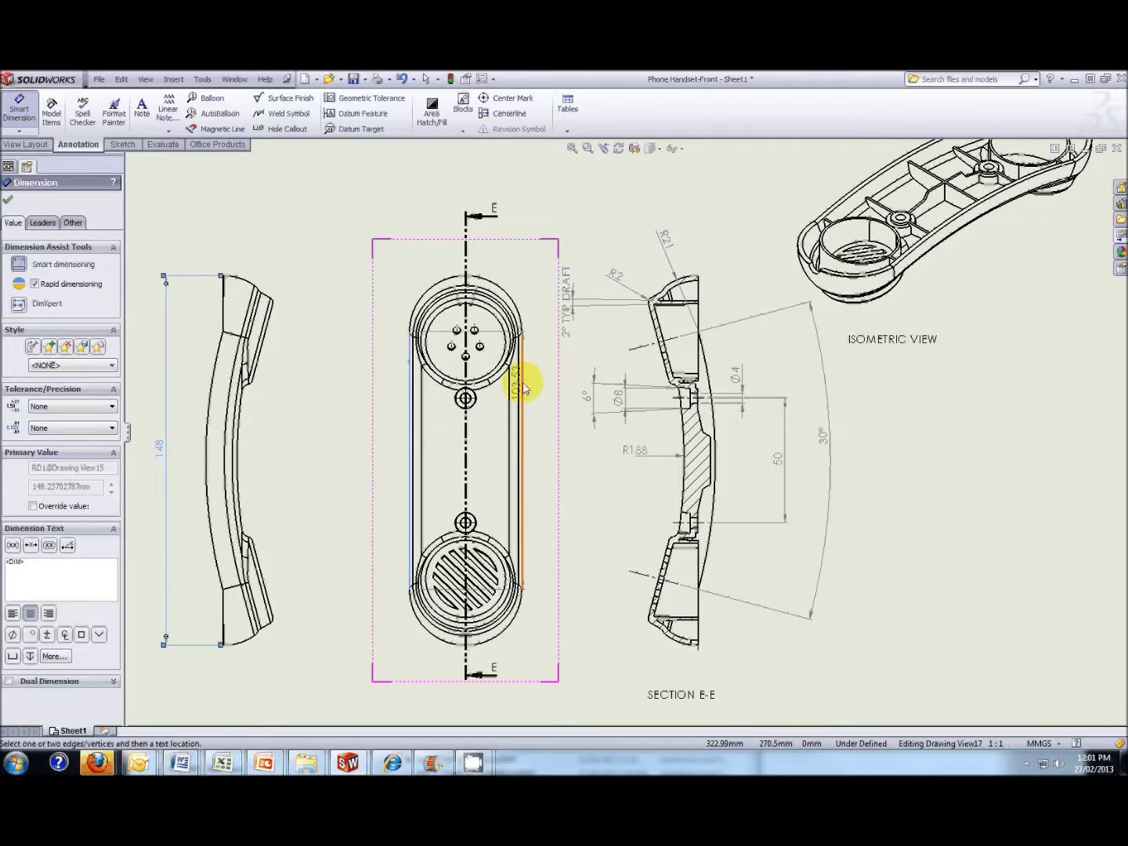
pyautogui.click(523, 386)
pyautogui.click(462, 187)
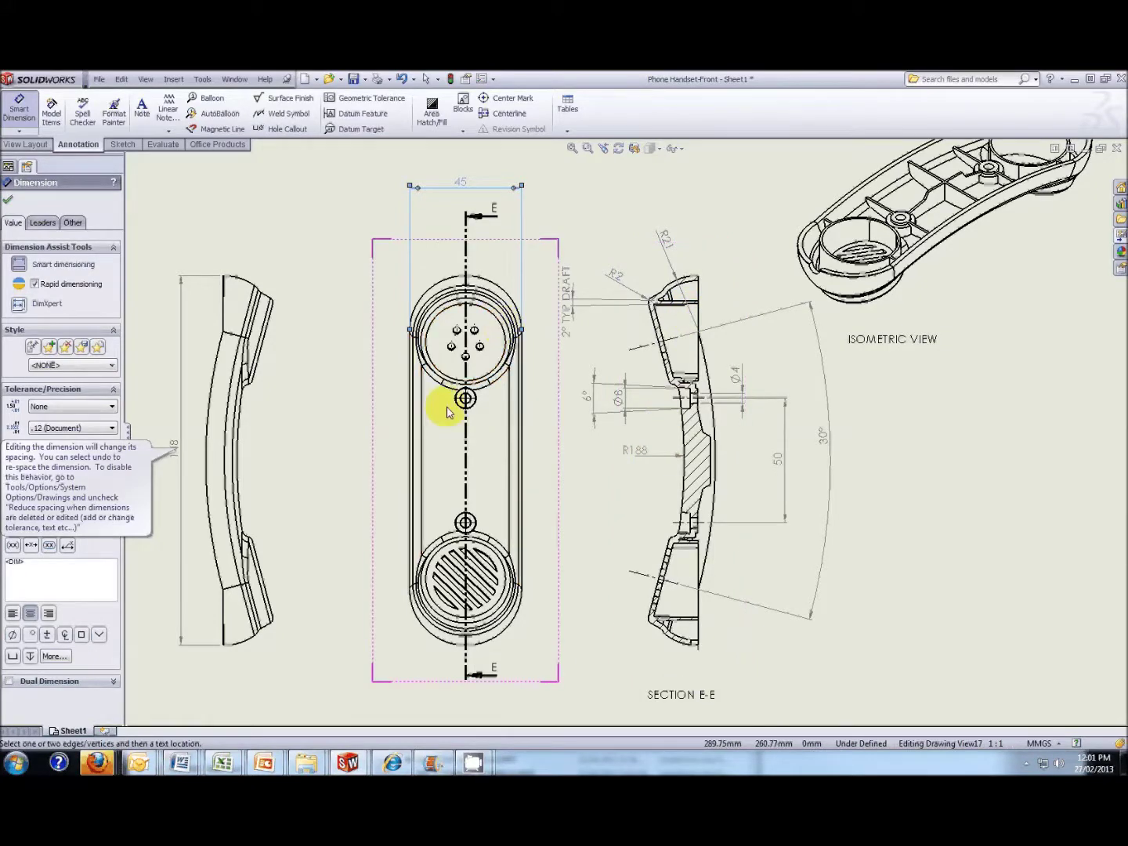
# Dimension the wall thickness between the inner and outer faces of the lower cup's slanted wall in section view E-E.
pyautogui.scroll(5, 592, 572)
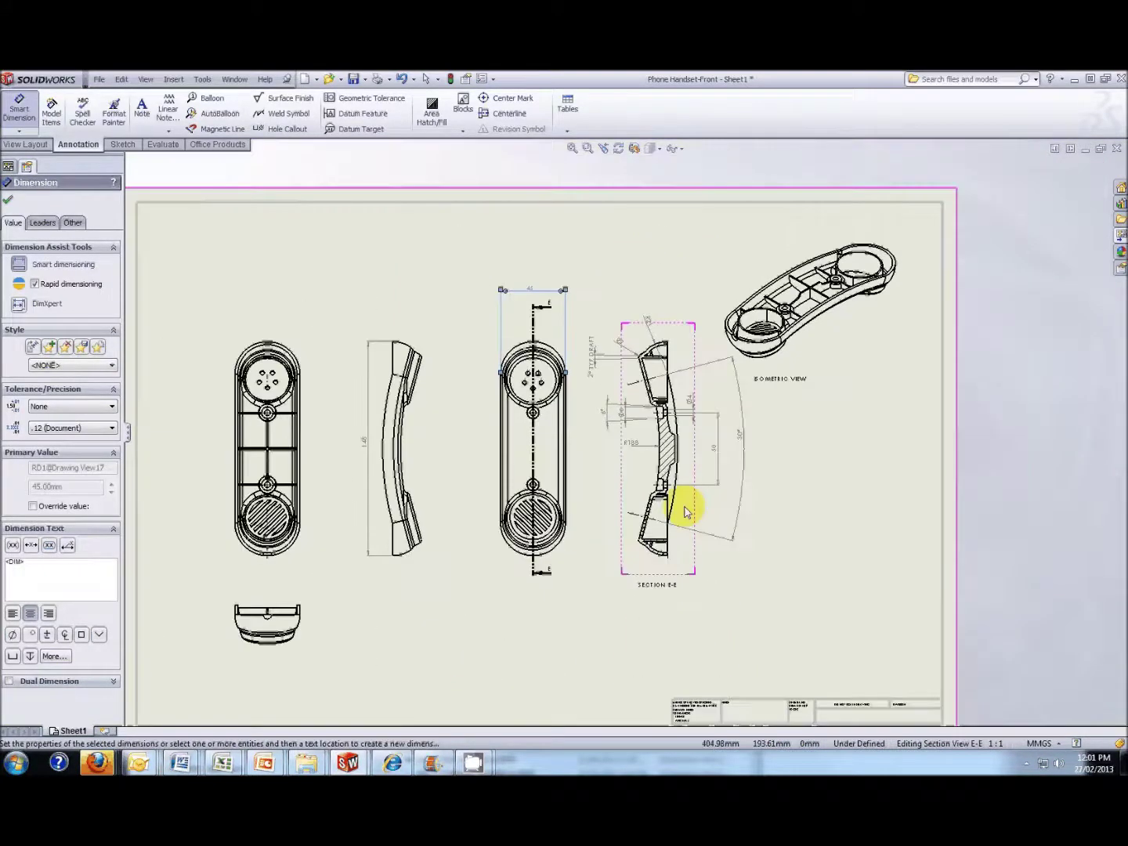
pyautogui.scroll(-5, 636, 496)
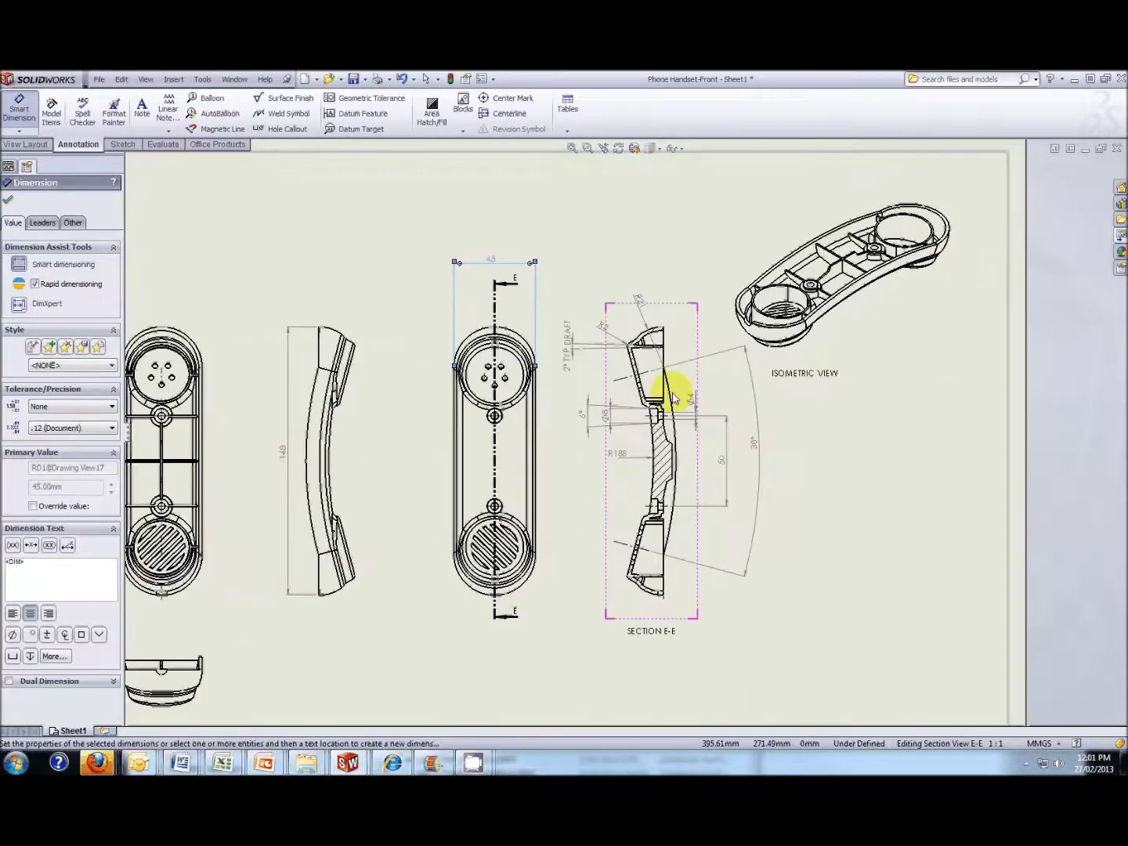
pyautogui.scroll(5, 637, 476)
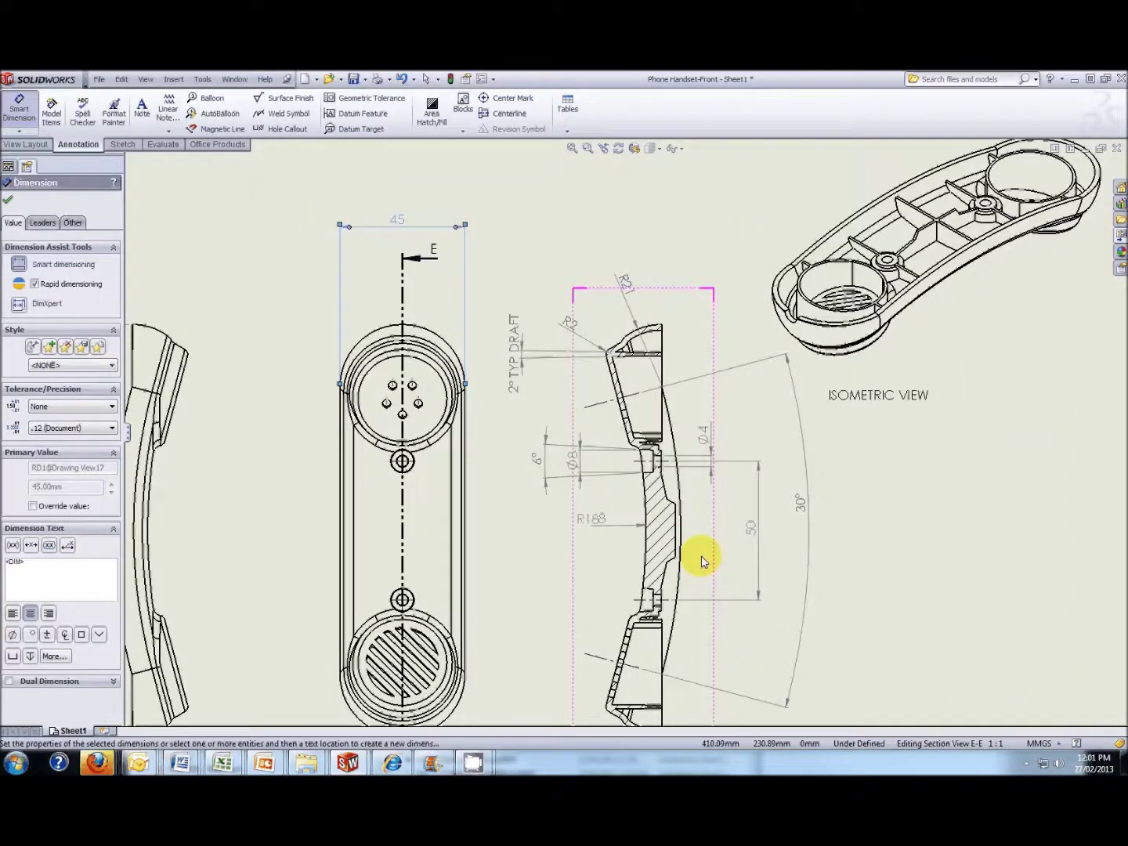
pyautogui.scroll(1, 616, 619)
pyautogui.scroll(-6, 615, 596)
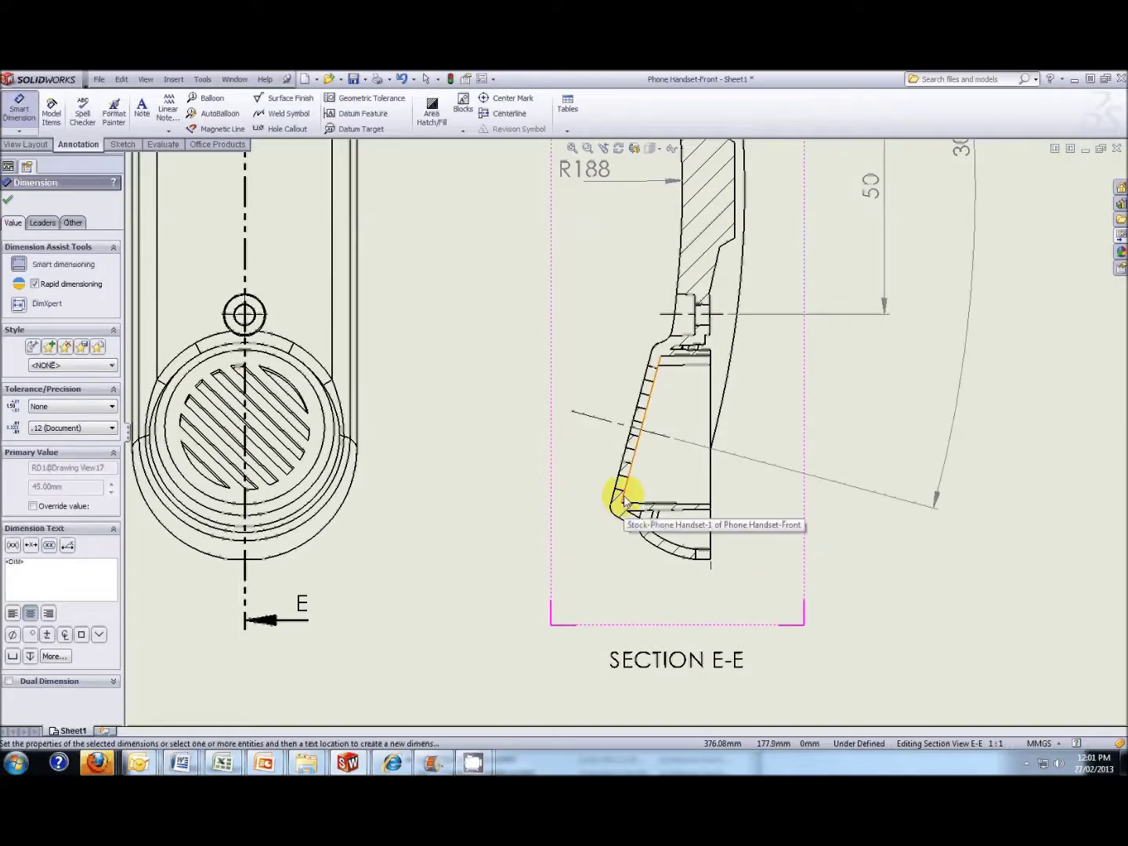
pyautogui.click(614, 495)
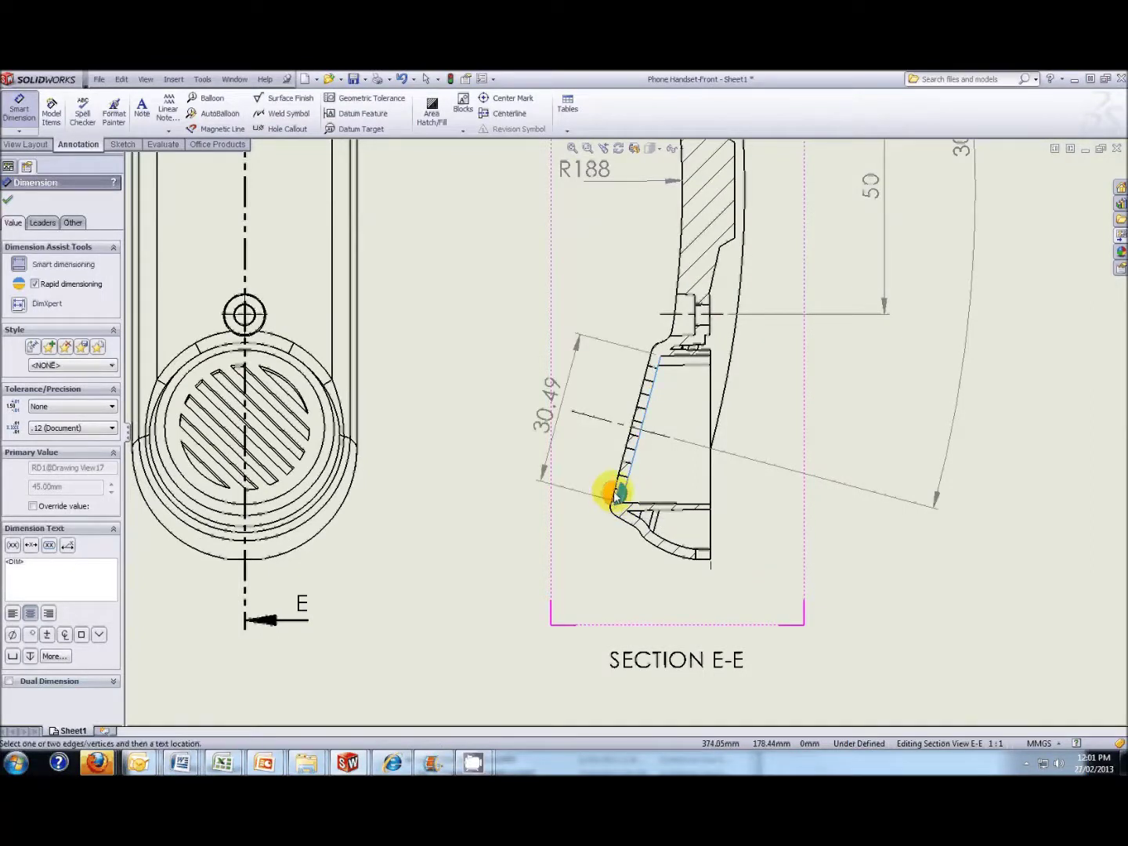
pyautogui.click(622, 470)
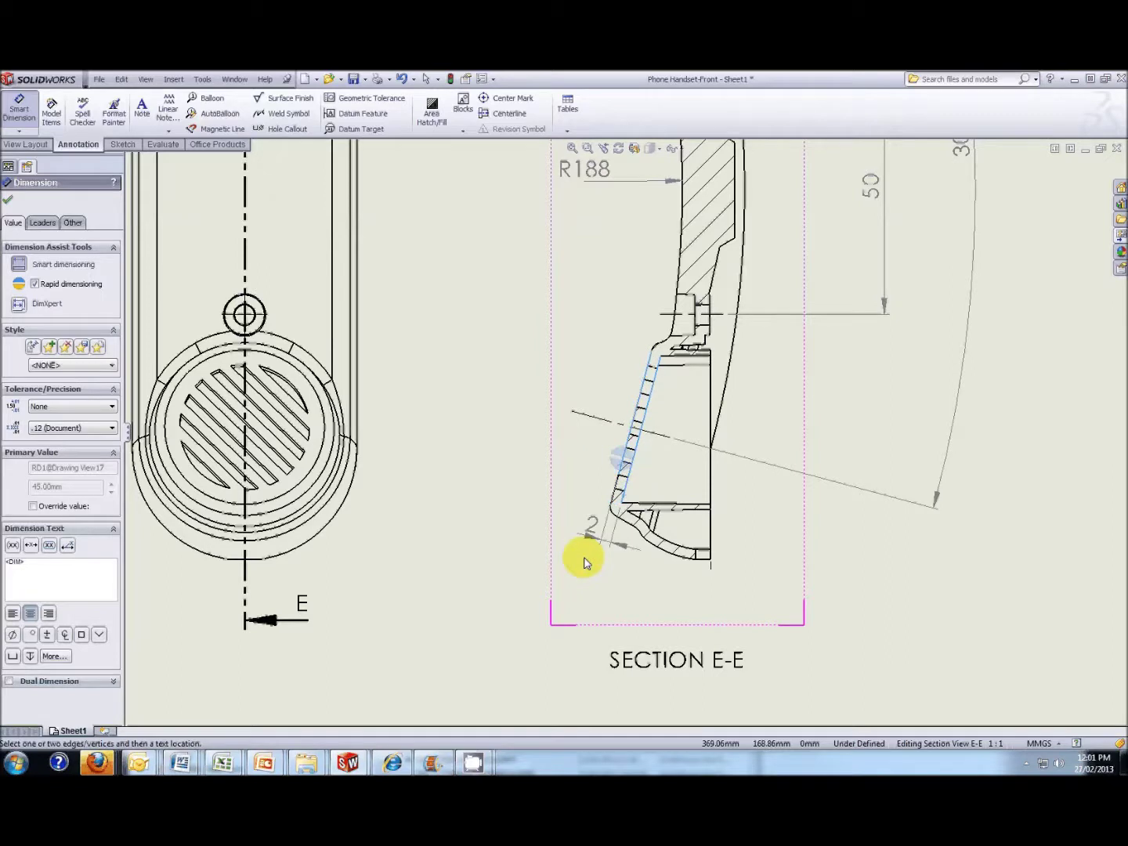
pyautogui.click(503, 580)
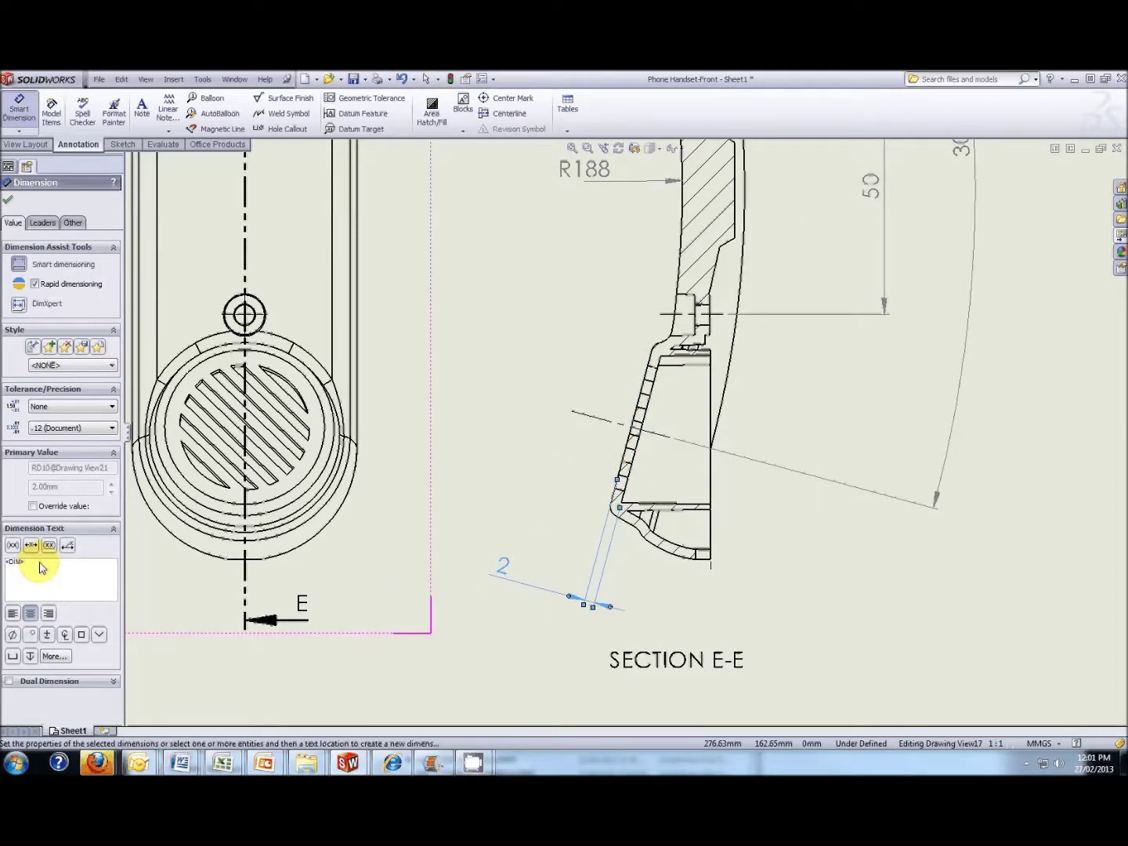
# Append TYP WALL THICKNESS to the wall thickness dimension and move its text to the right, between the lower cup and the section label.
pyautogui.click(70, 572)
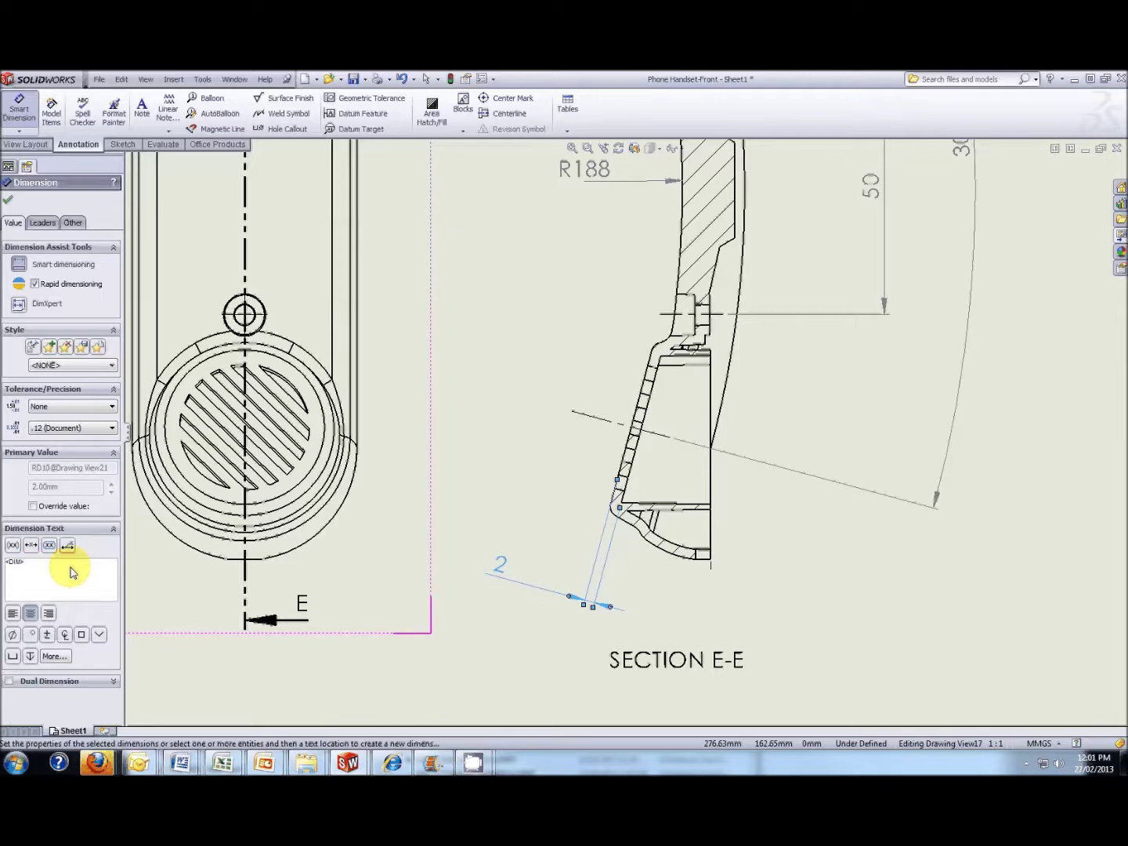
pyautogui.write('TYP WALL THI')
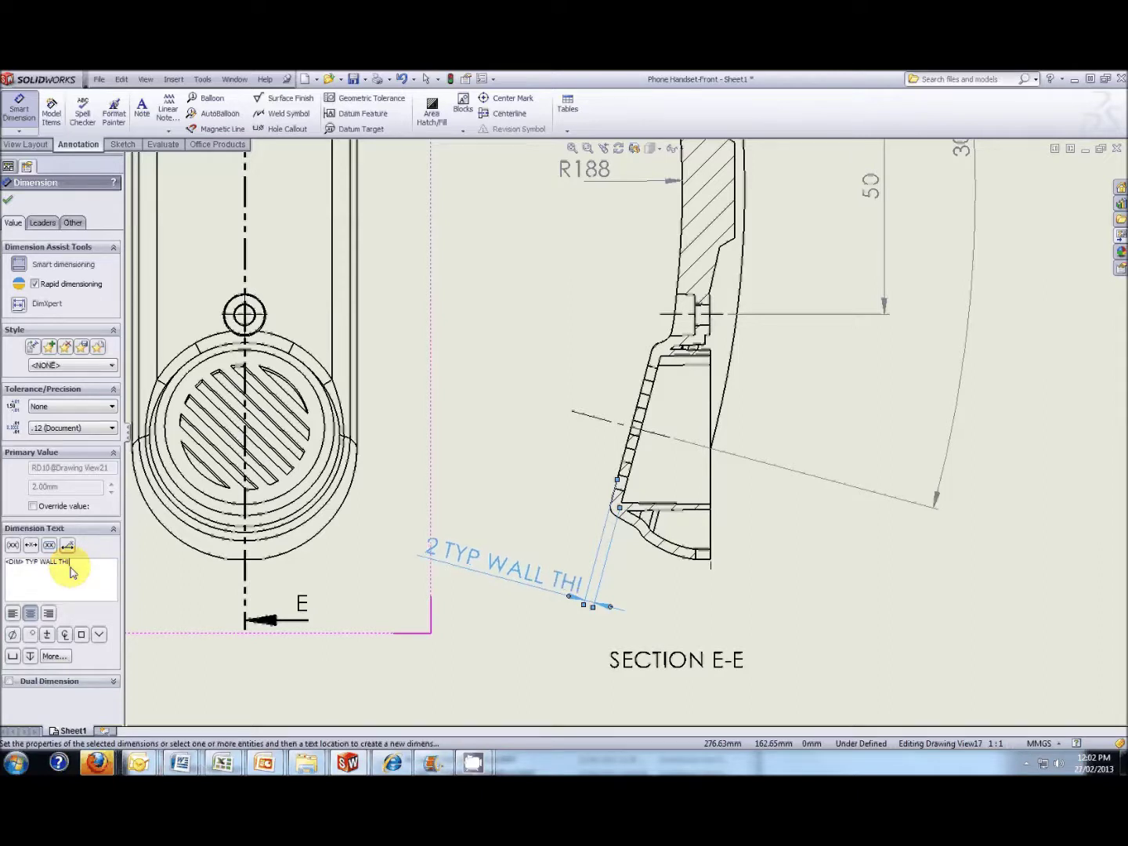
pyautogui.write('CKNESS')
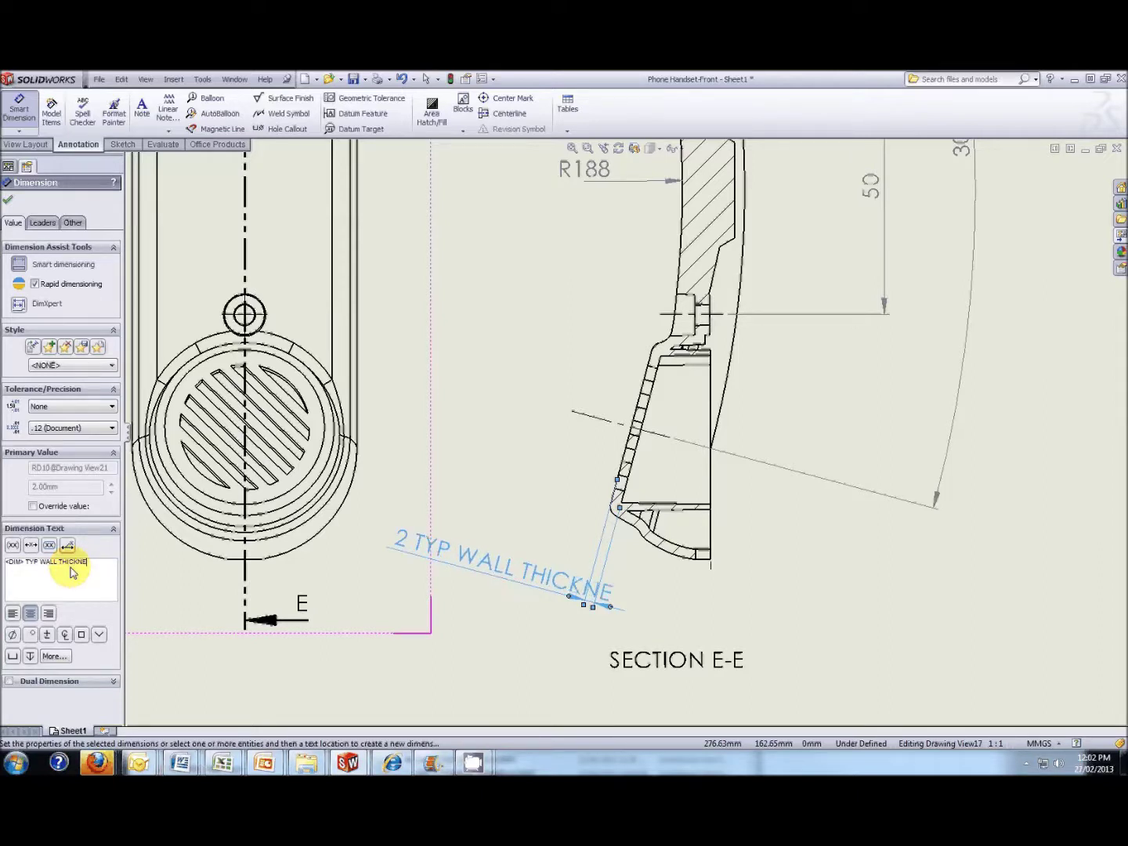
pyautogui.click(8, 199)
pyautogui.moveTo(444, 558); pyautogui.dragTo(705, 589)
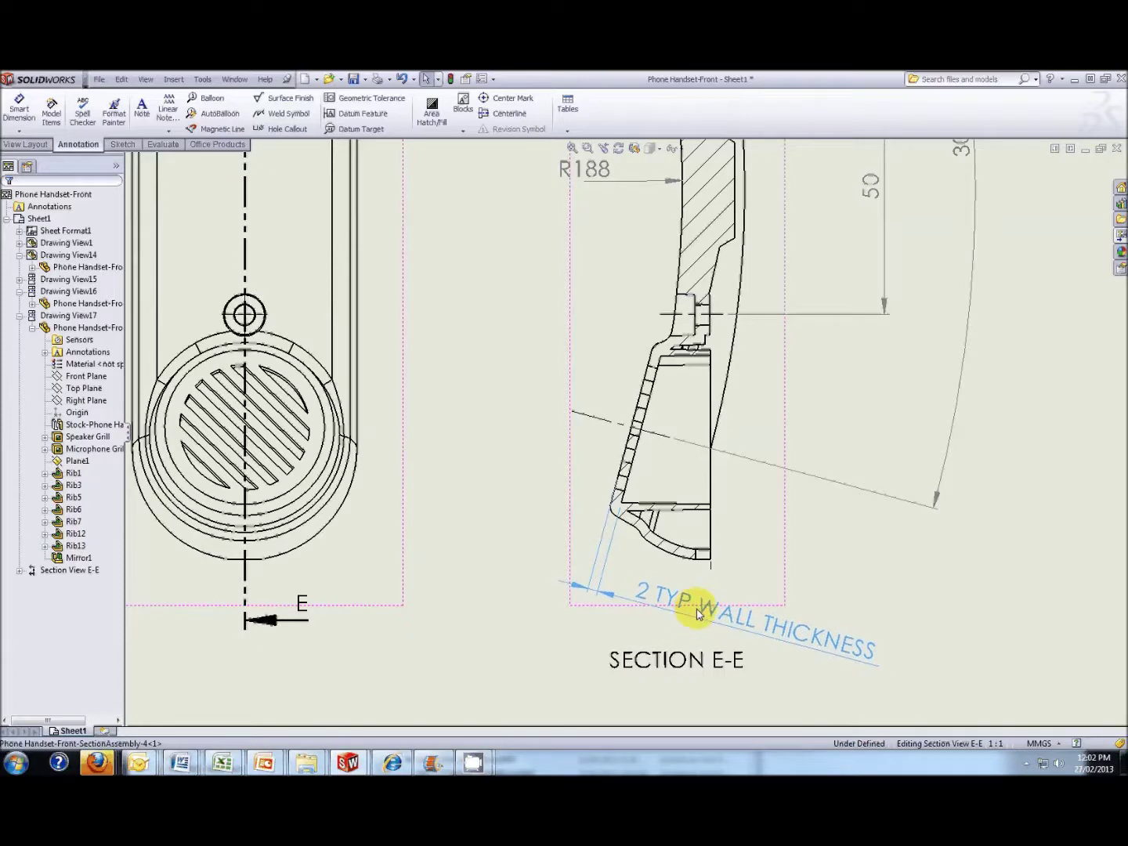
pyautogui.click(504, 575)
pyautogui.press('z')
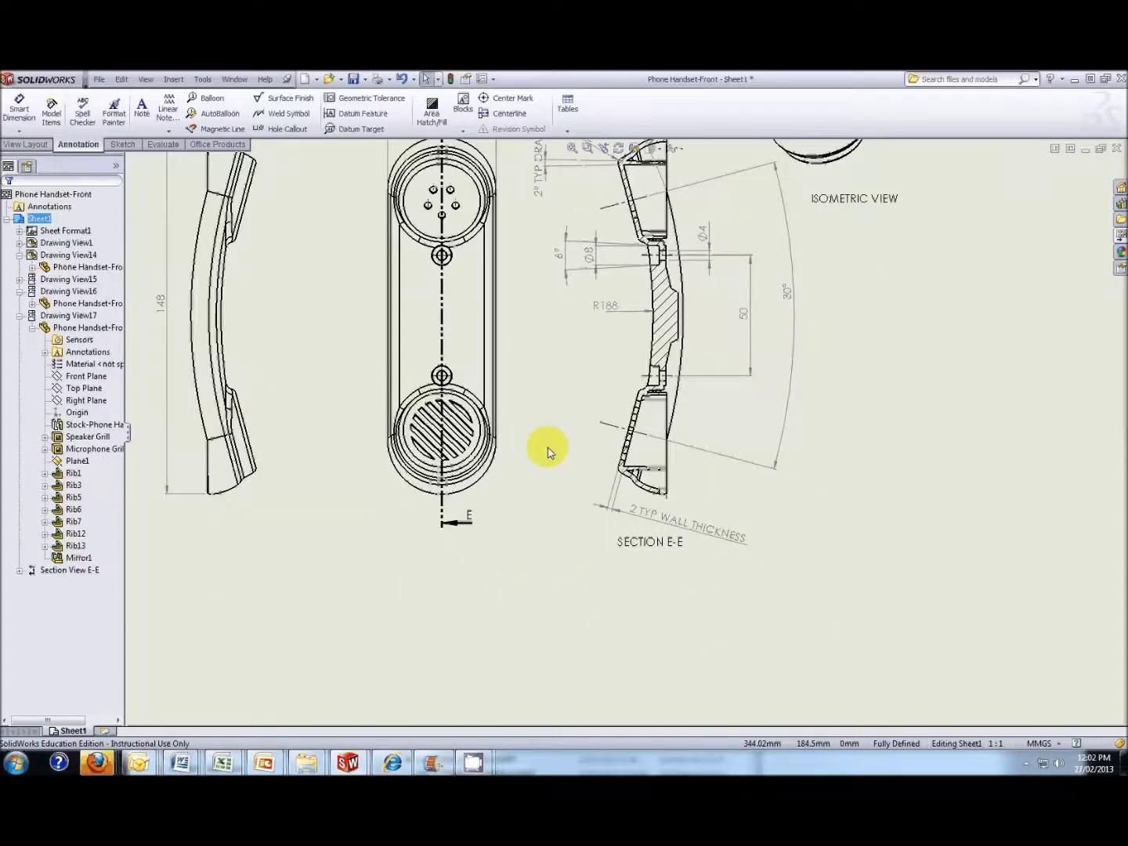
# Create an auxiliary view from the upper cup's slanted outer edge in the side view, placing it to the right of that view.
pyautogui.scroll(5, 390, 441)
pyautogui.scroll(-1, 365, 455)
pyautogui.scroll(-3, 518, 368)
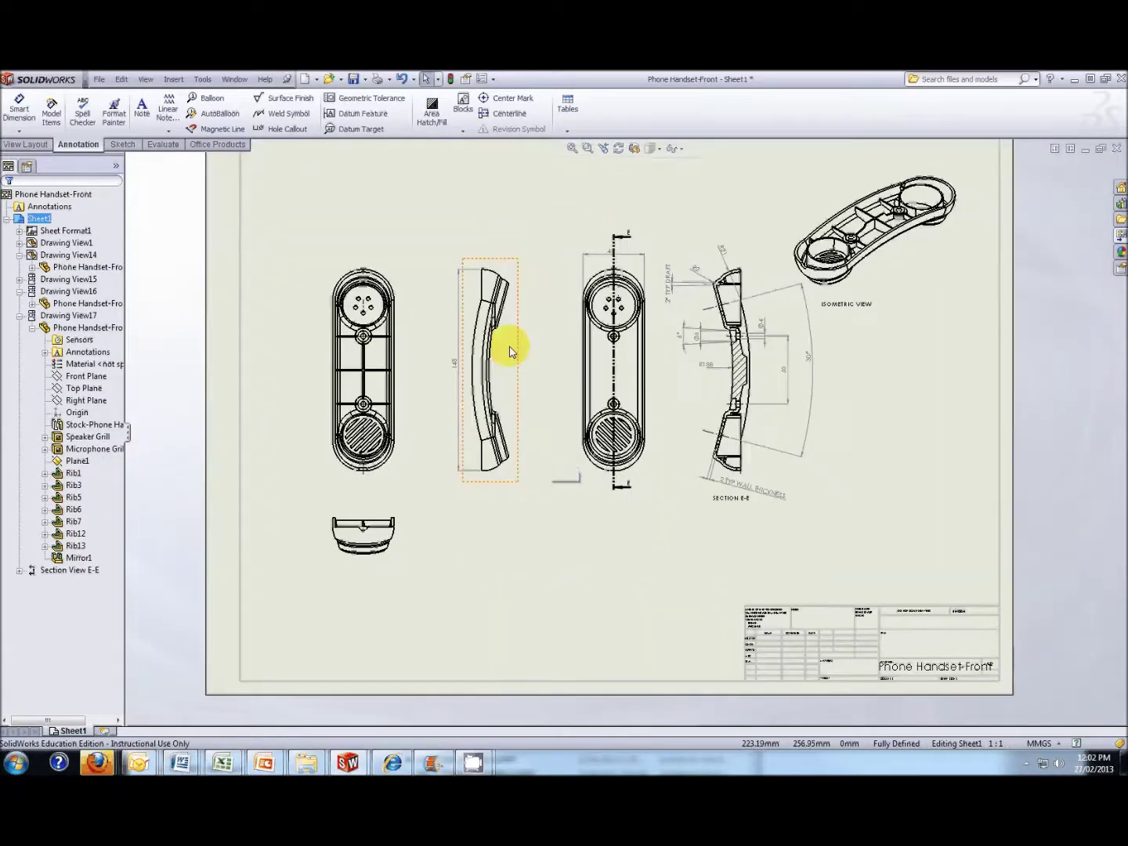
pyautogui.scroll(-1, 525, 312)
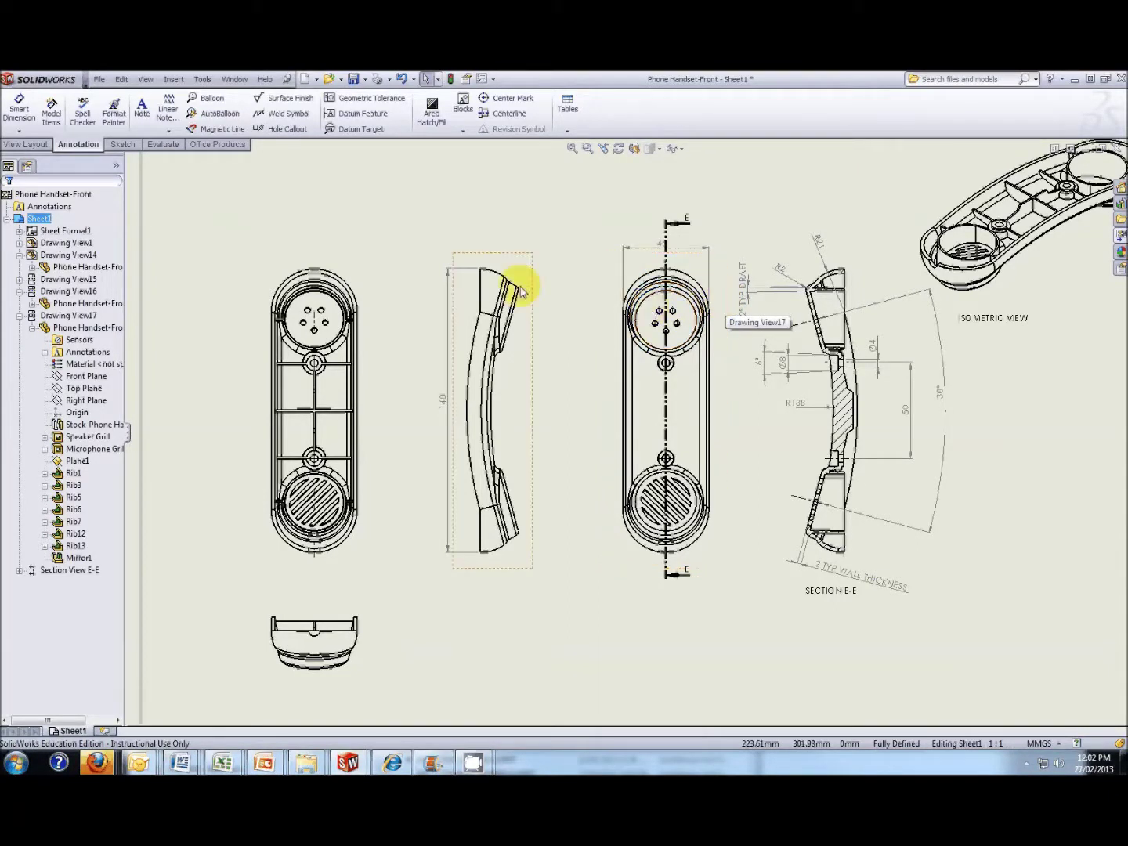
pyautogui.scroll(5, 516, 337)
pyautogui.scroll(-6, 575, 423)
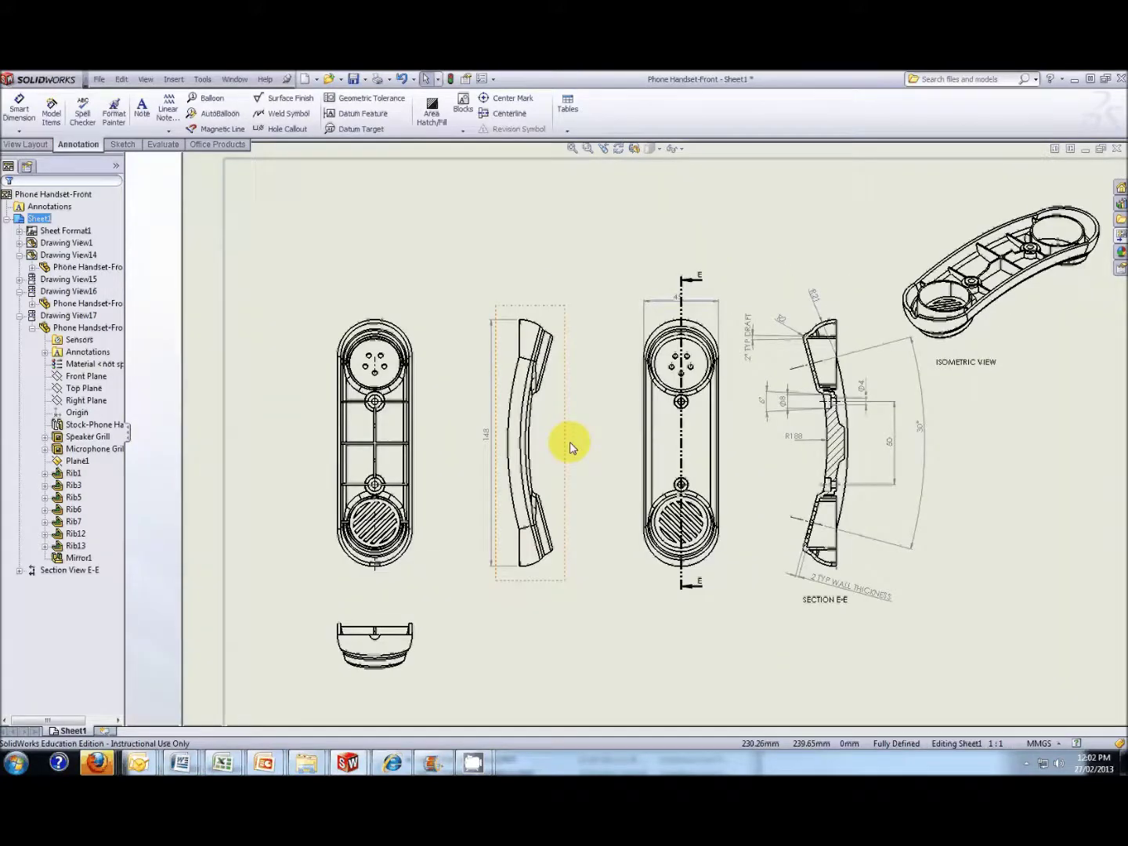
pyautogui.moveTo(575, 379); pyautogui.dragTo(532, 364)
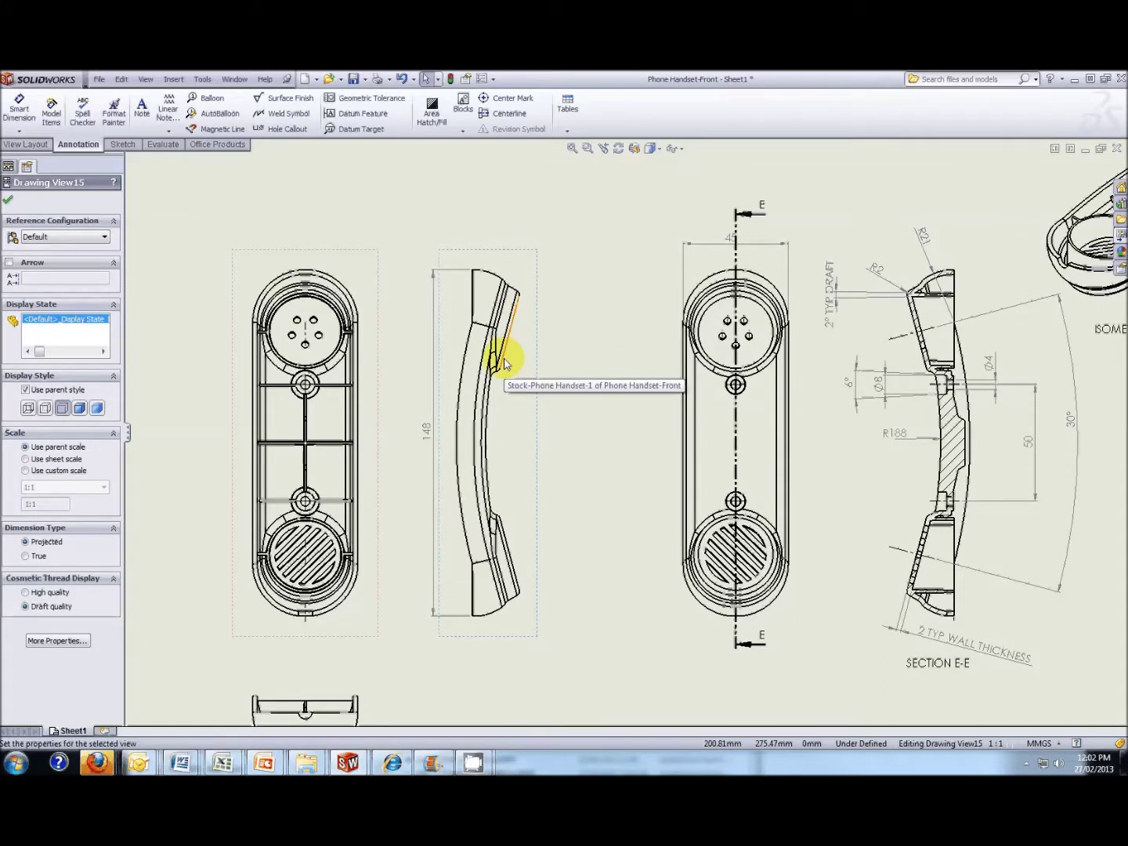
pyautogui.click(502, 363)
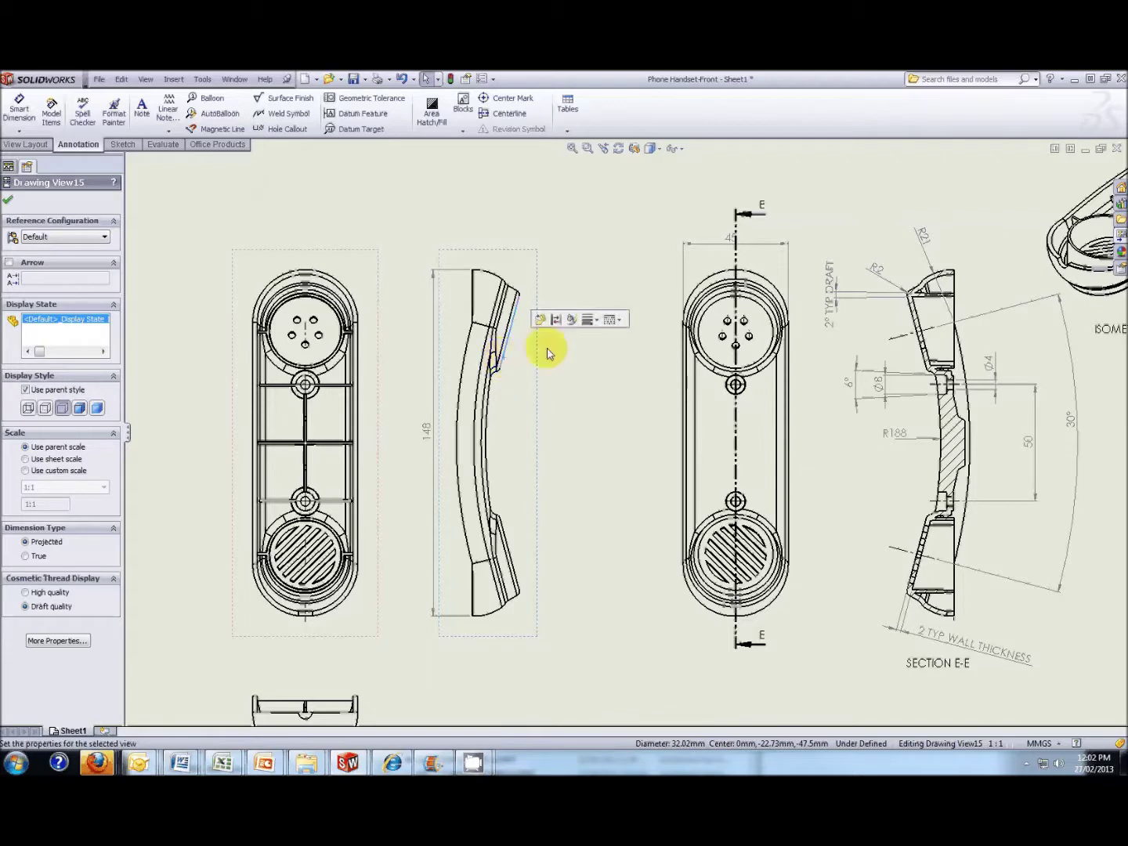
pyautogui.click(32, 144)
pyautogui.click(117, 113)
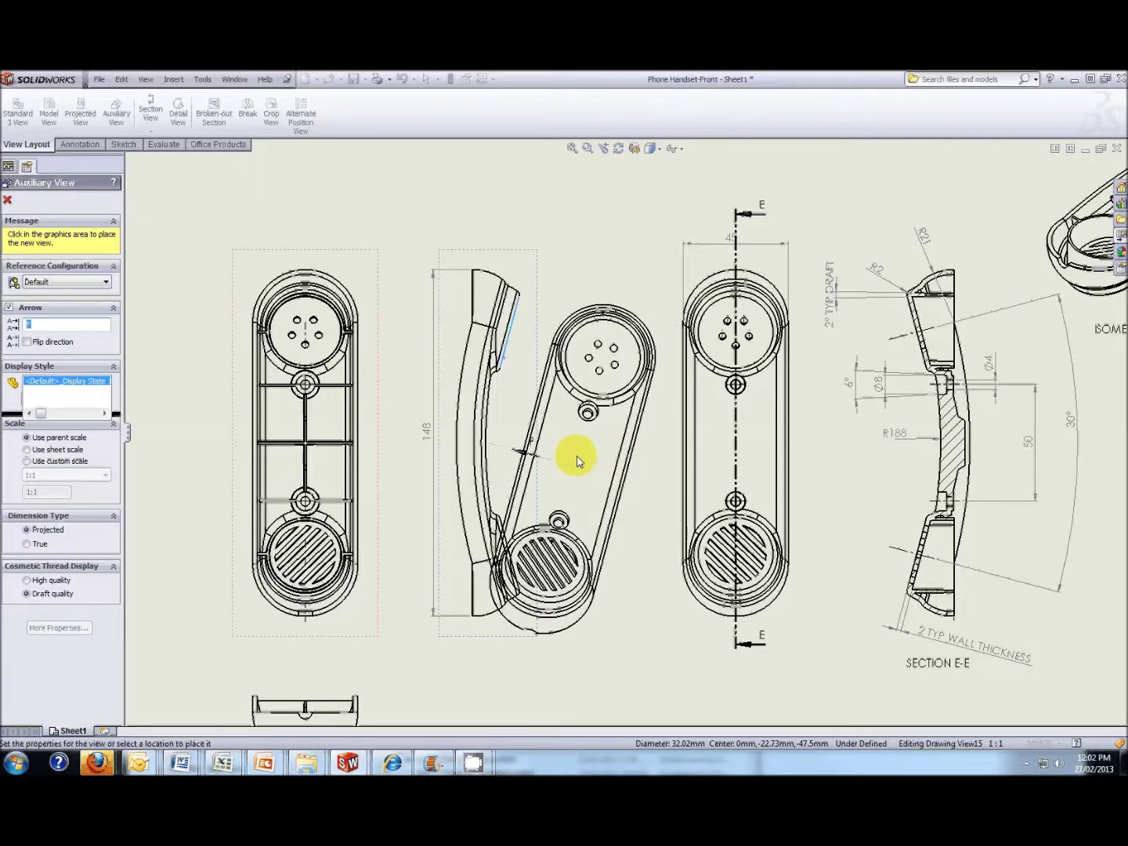
pyautogui.click(608, 377)
# Move the front, side and auxiliary views to the left so that they no longer overlap.
pyautogui.scroll(2, 638, 423)
pyautogui.scroll(-2, 627, 429)
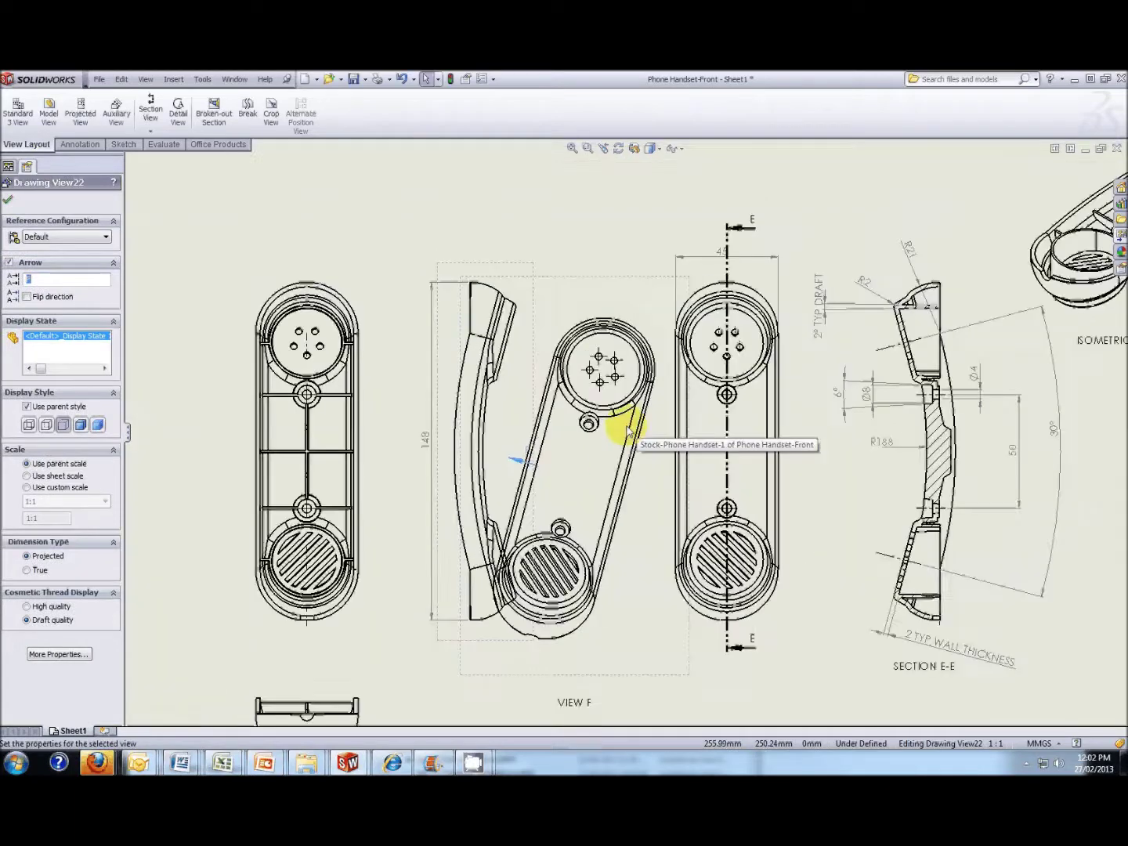
pyautogui.moveTo(275, 272); pyautogui.dragTo(164, 265)
pyautogui.moveTo(494, 264); pyautogui.dragTo(363, 263)
pyautogui.click(605, 340)
pyautogui.moveTo(587, 310); pyautogui.dragTo(530, 302)
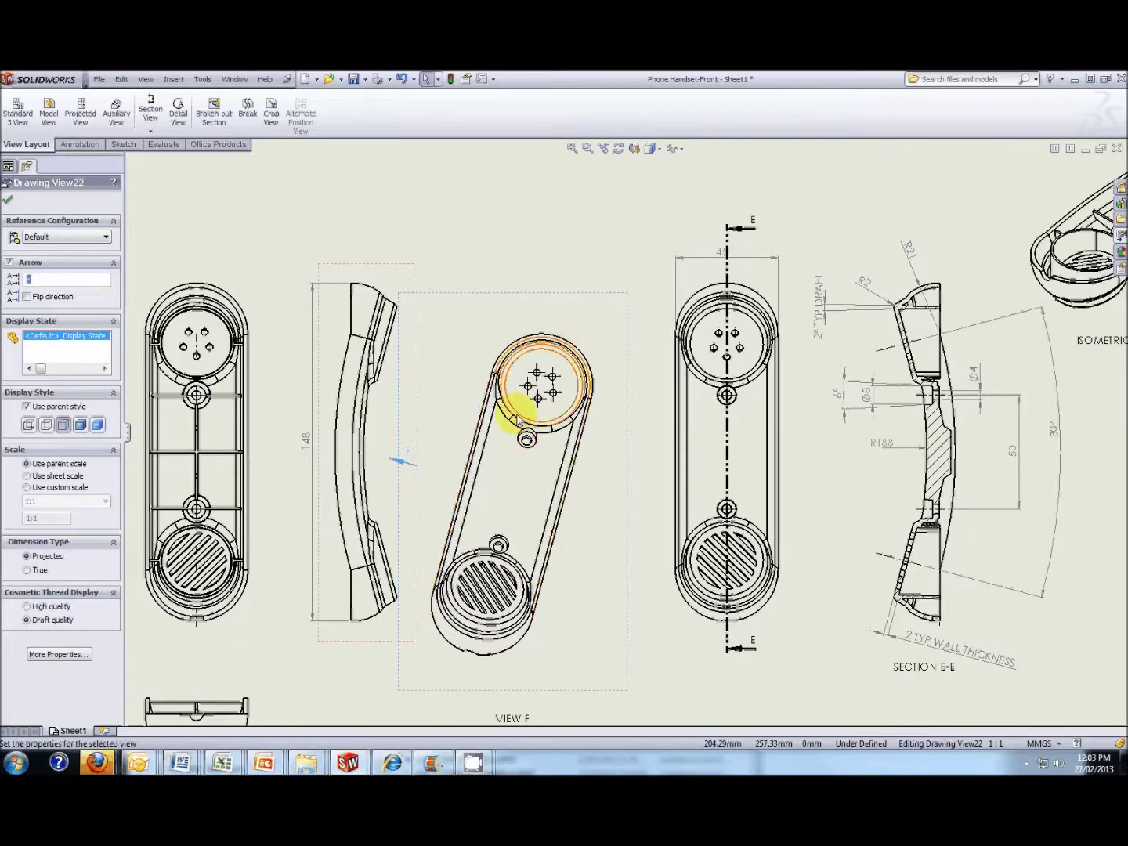
pyautogui.click(537, 303)
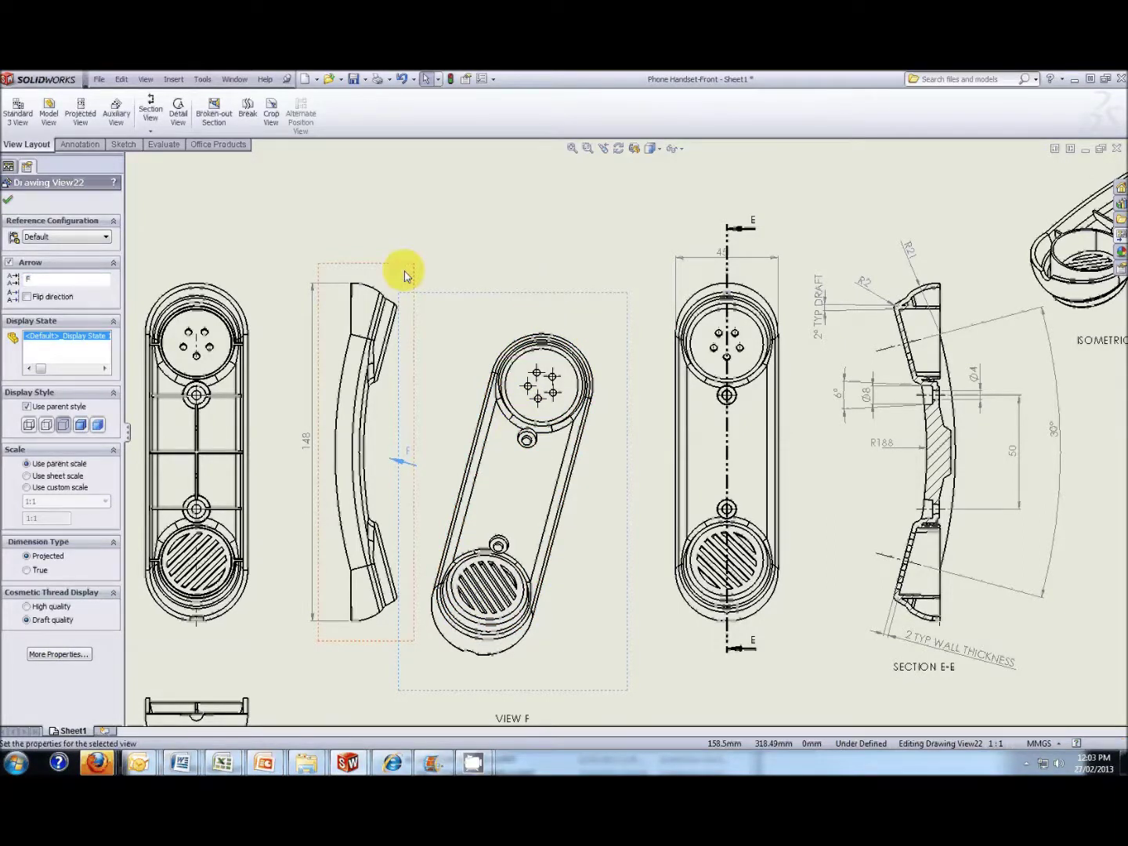
# Sketch a closed freeform spline around the upper cup and its adjacent screw boss in the auxiliary view.
pyautogui.click(124, 145)
pyautogui.click(97, 99)
pyautogui.click(456, 311)
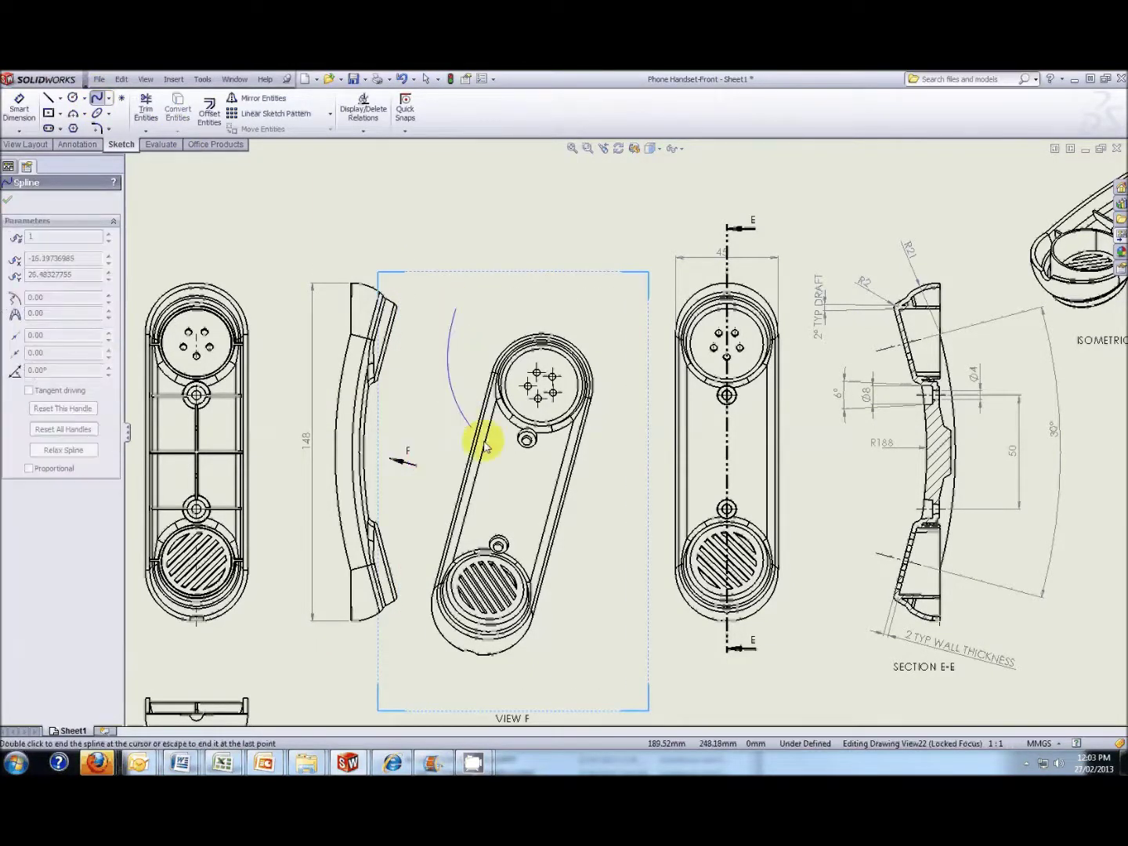
pyautogui.click(524, 478)
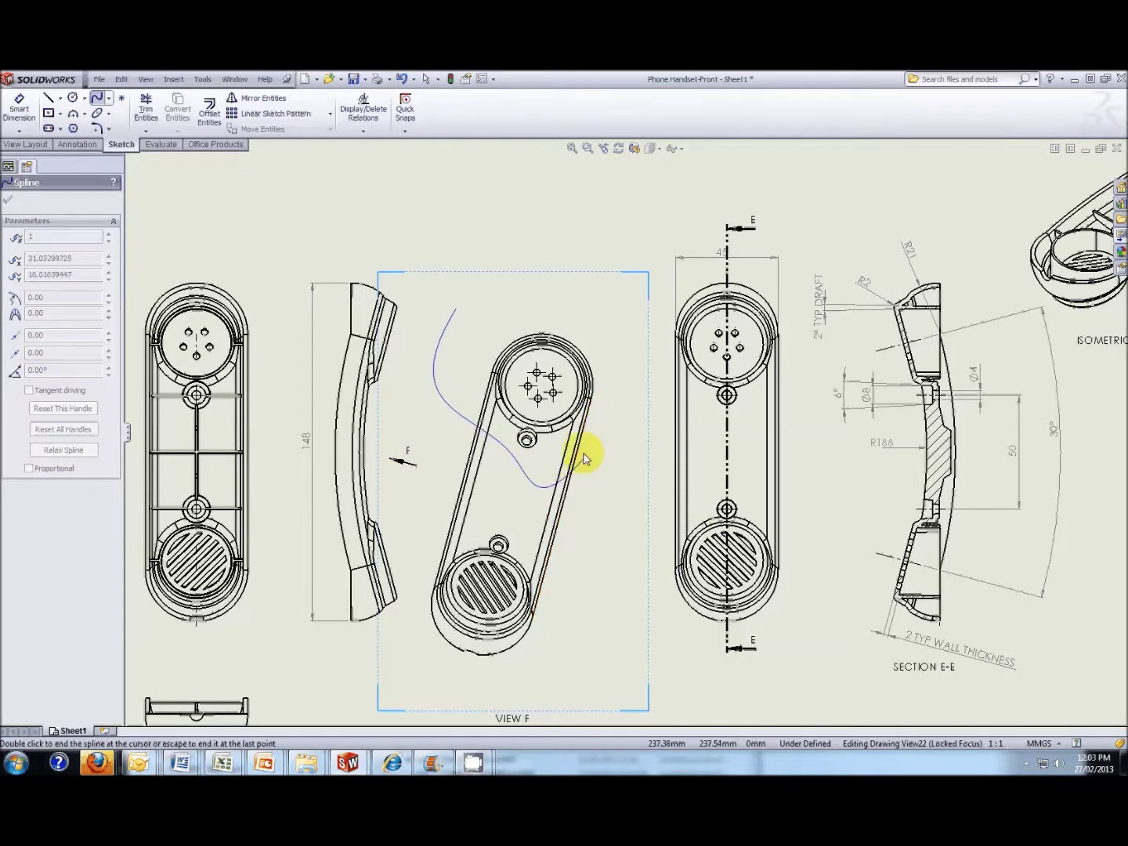
pyautogui.click(594, 446)
pyautogui.click(580, 311)
pyautogui.click(456, 308)
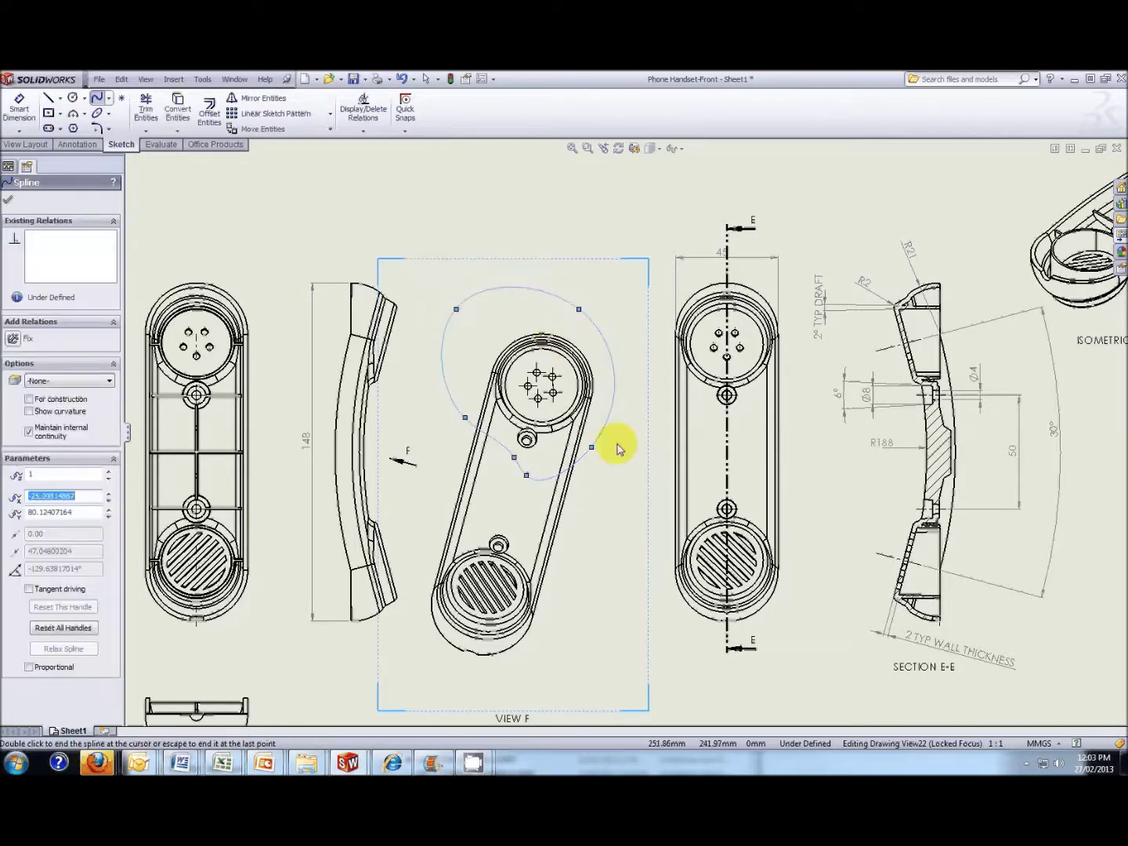
pyautogui.press('Escape')
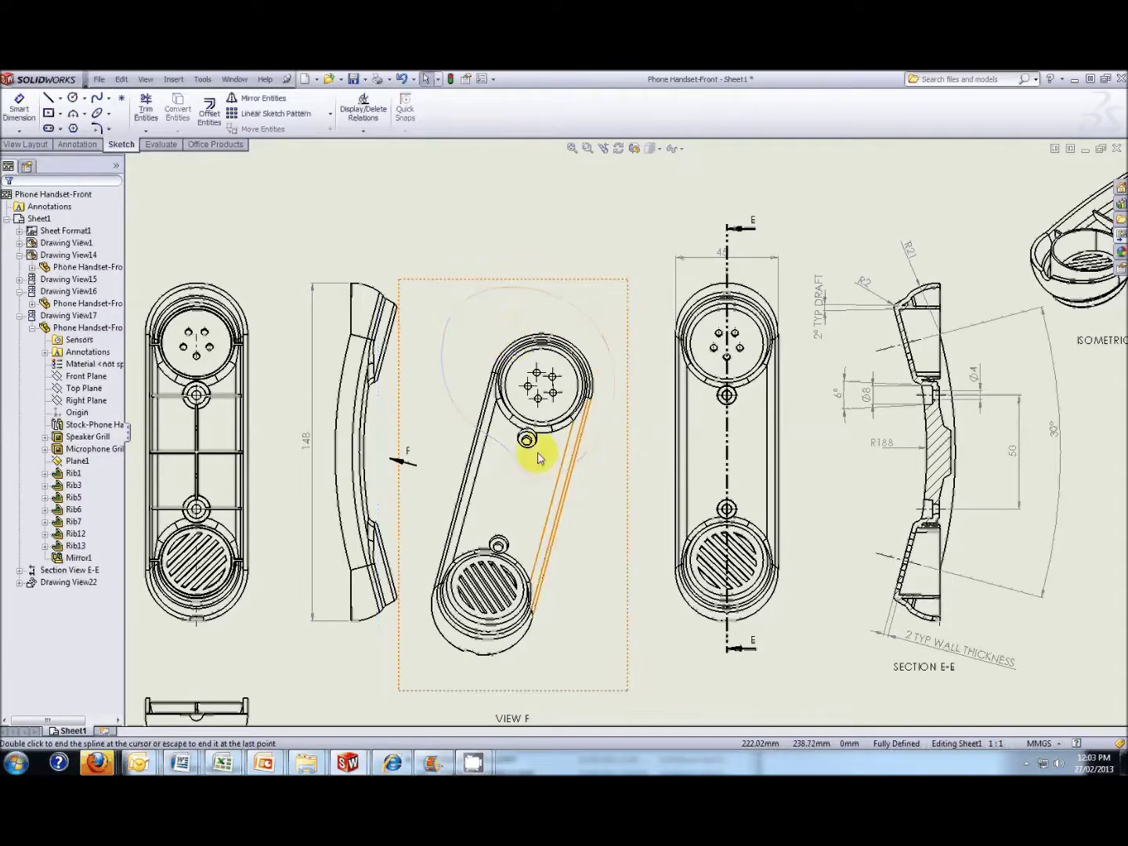
# Crop the auxiliary view to the closed spline around the upper cup.
pyautogui.click(449, 400)
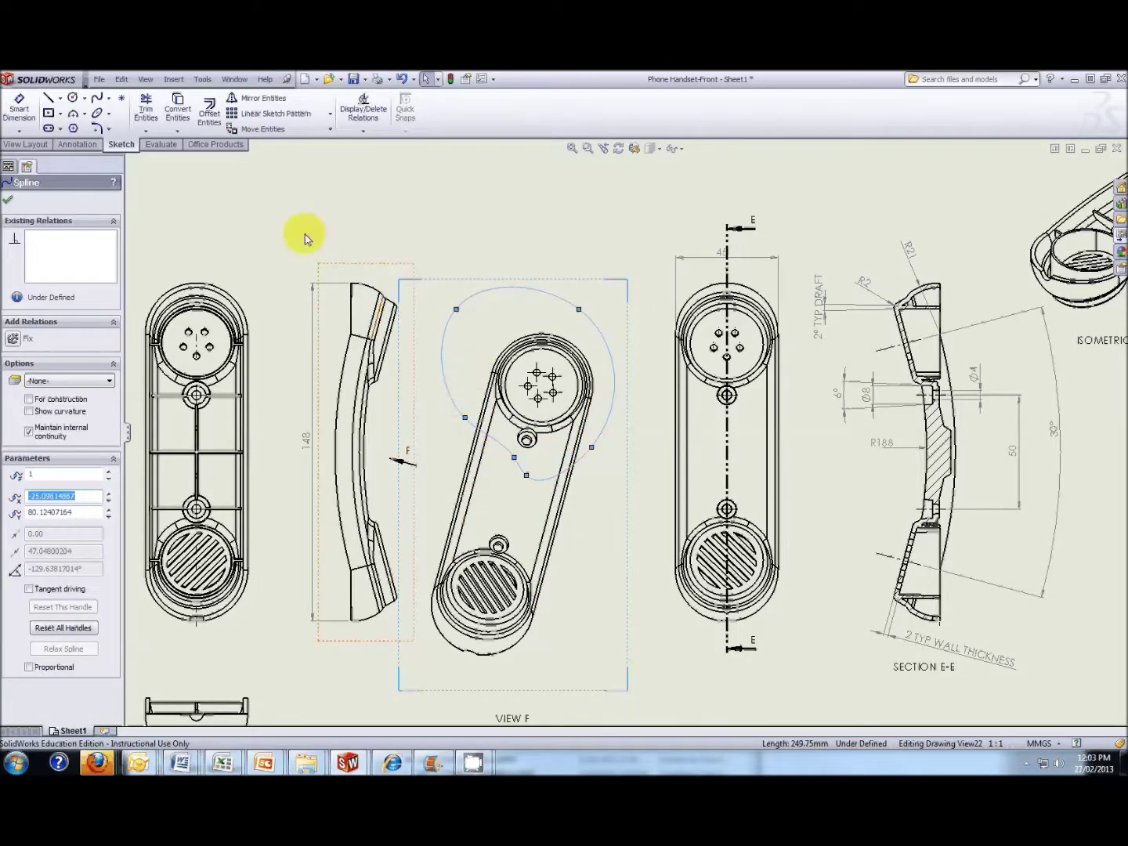
pyautogui.click(24, 145)
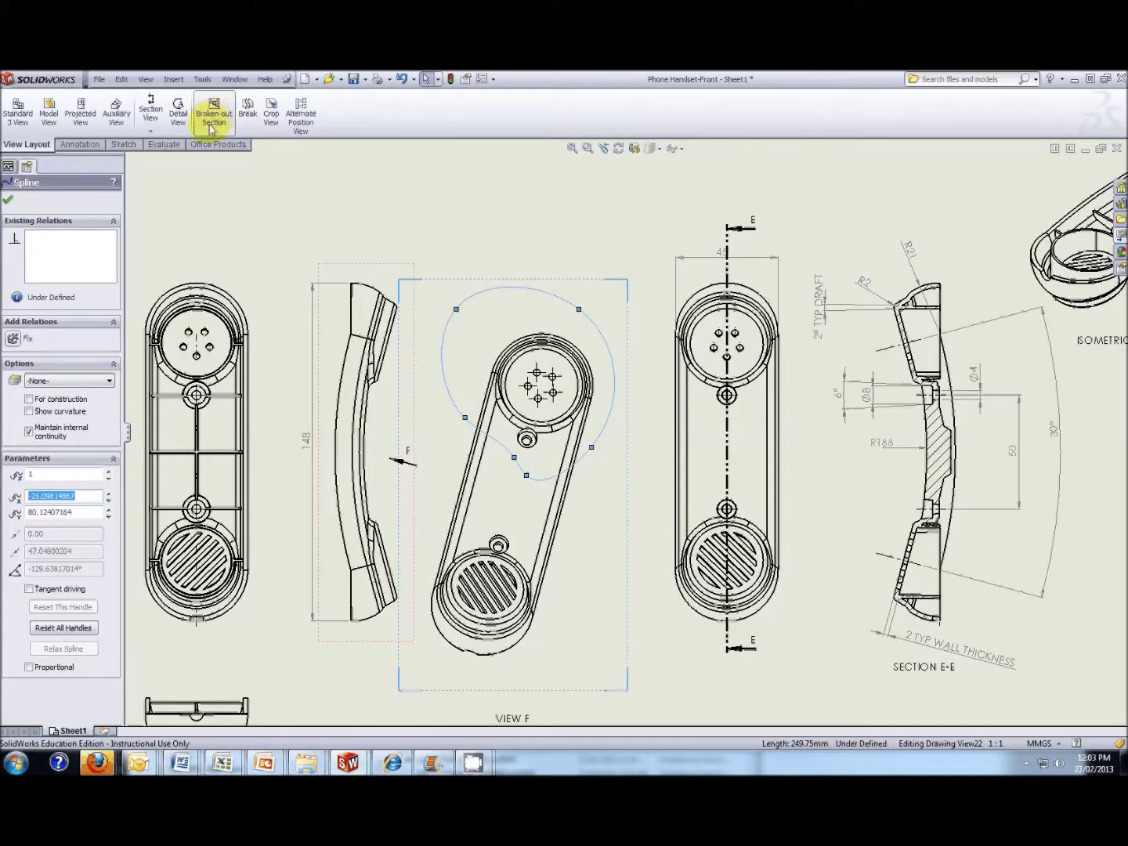
pyautogui.click(271, 117)
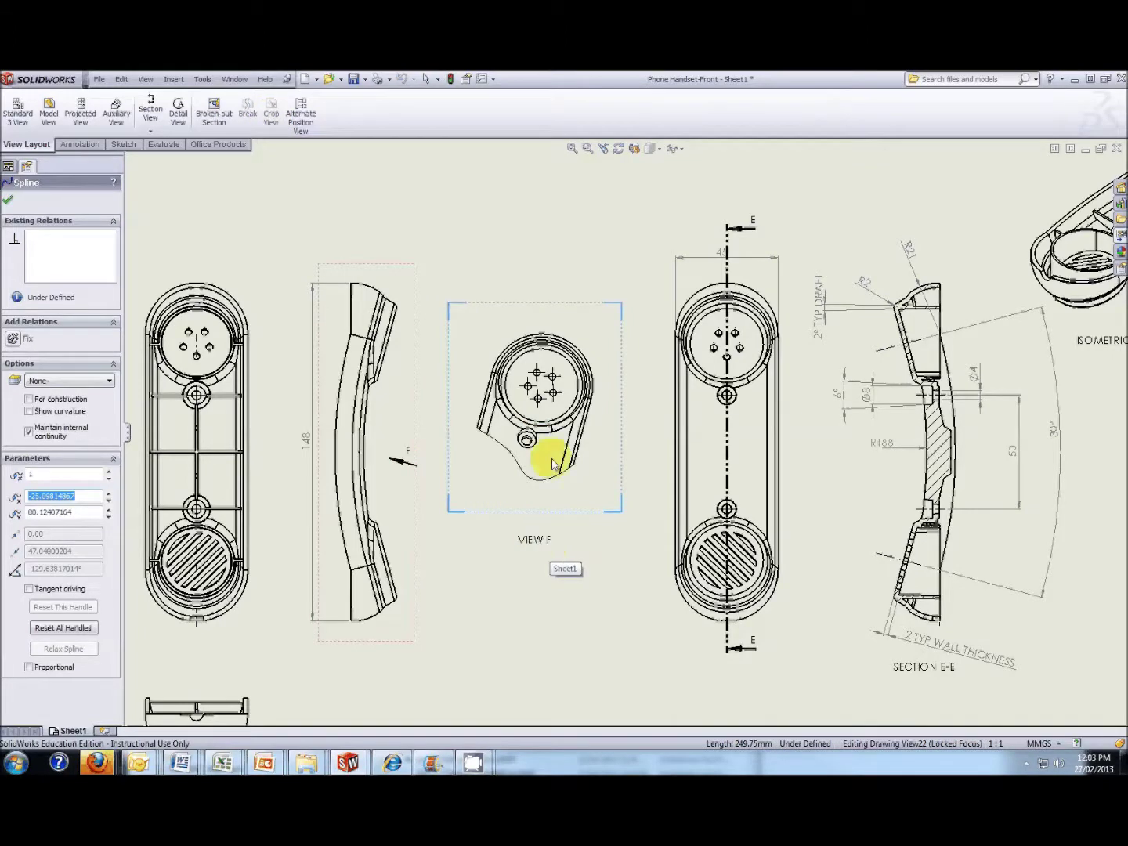
# Dimension the diameter of the upper-left small speaker hole in the auxiliary view, placing the value outside the cup's outline.
pyautogui.scroll(-2, 575, 393)
pyautogui.scroll(-3, 607, 451)
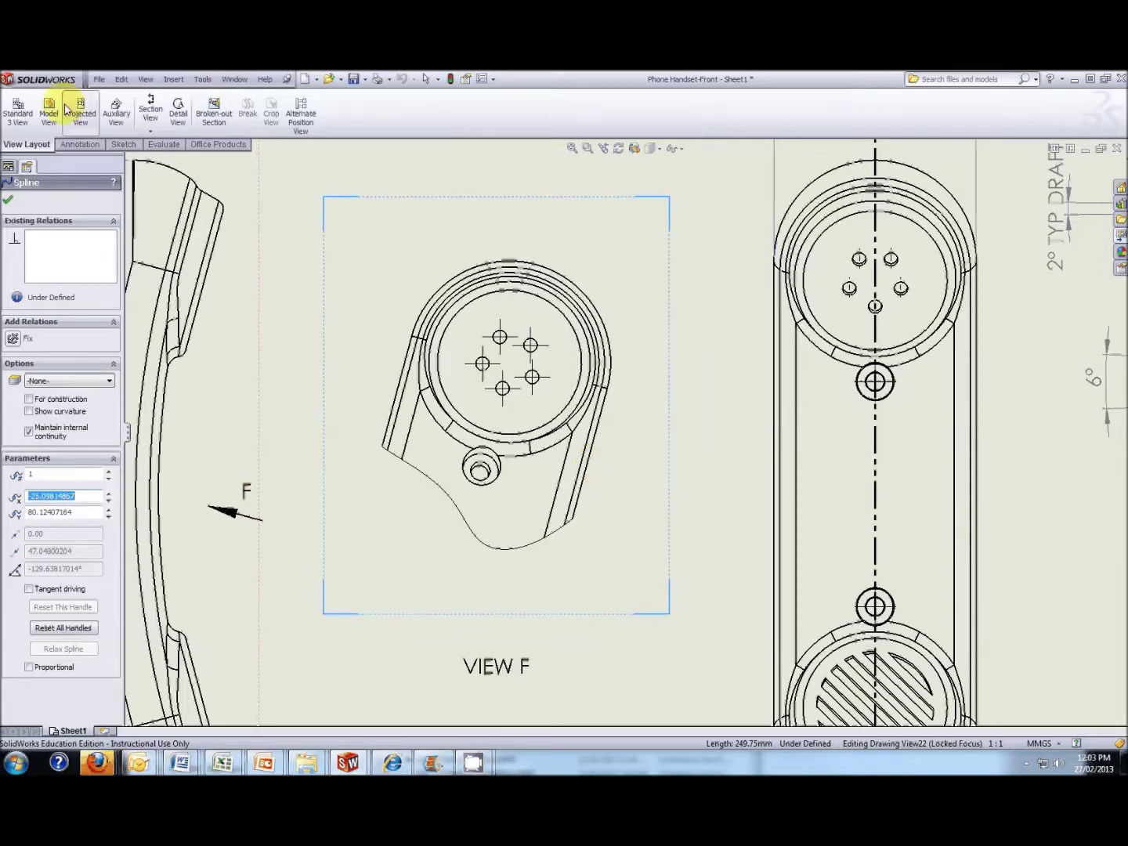
pyautogui.click(80, 145)
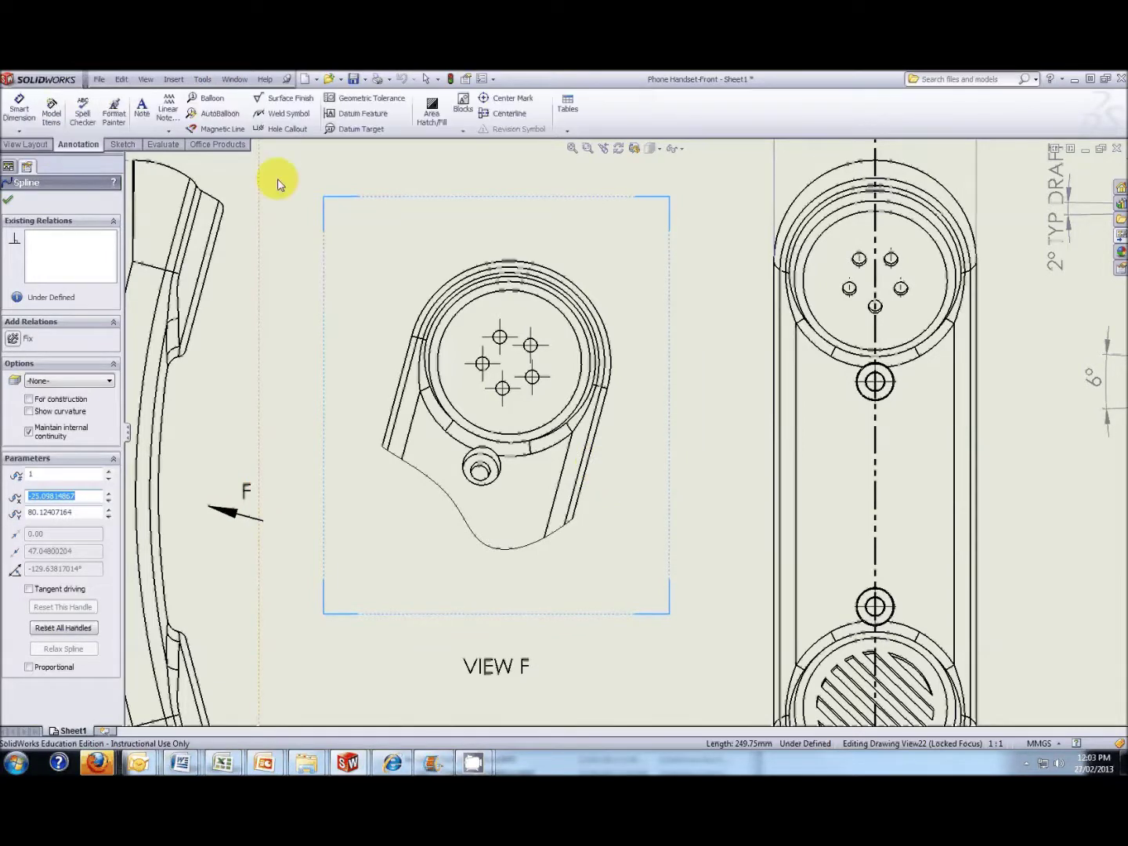
pyautogui.click(497, 333)
pyautogui.press('d')
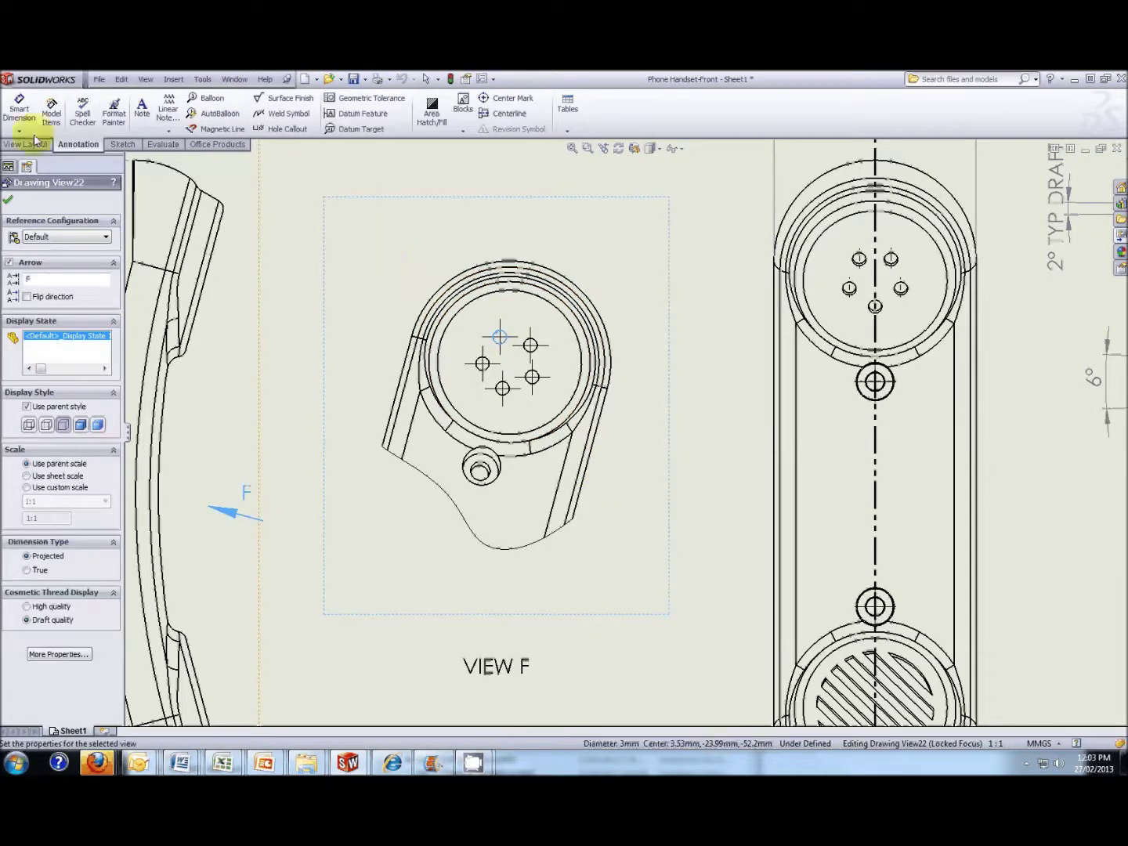
pyautogui.click(496, 337)
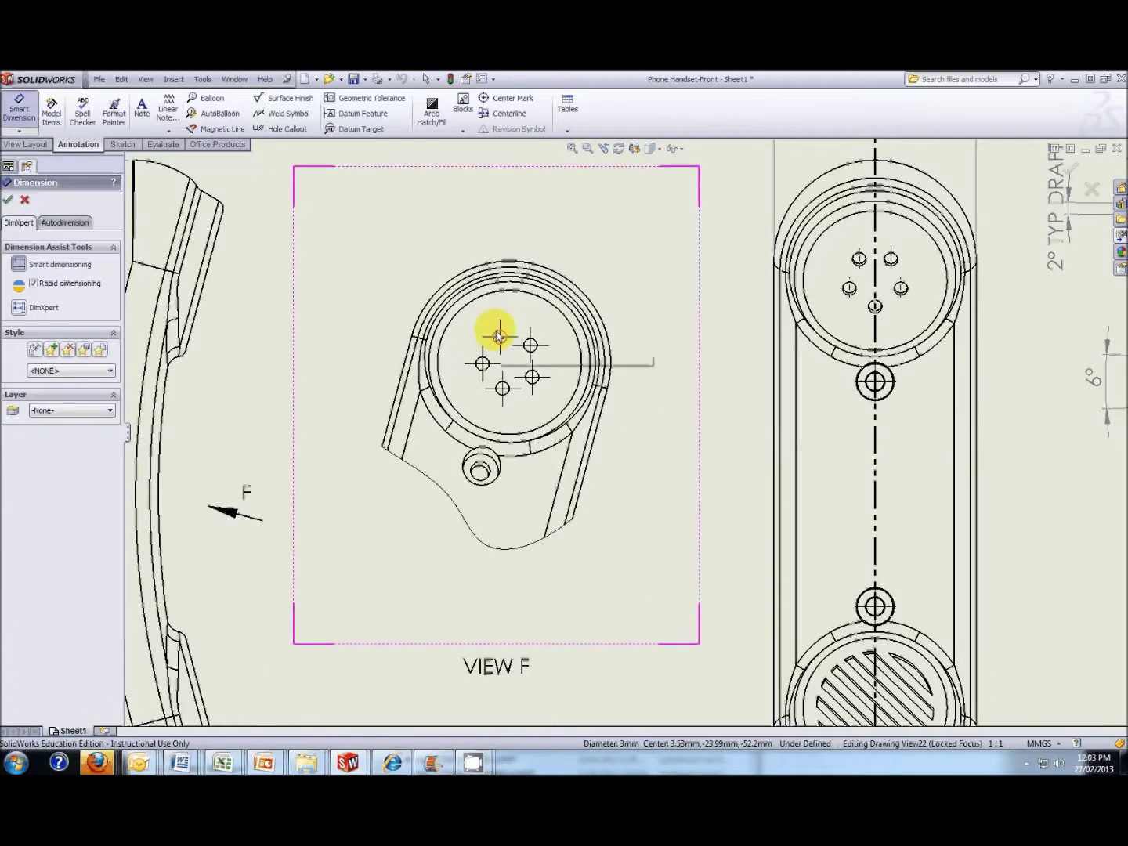
pyautogui.click(405, 240)
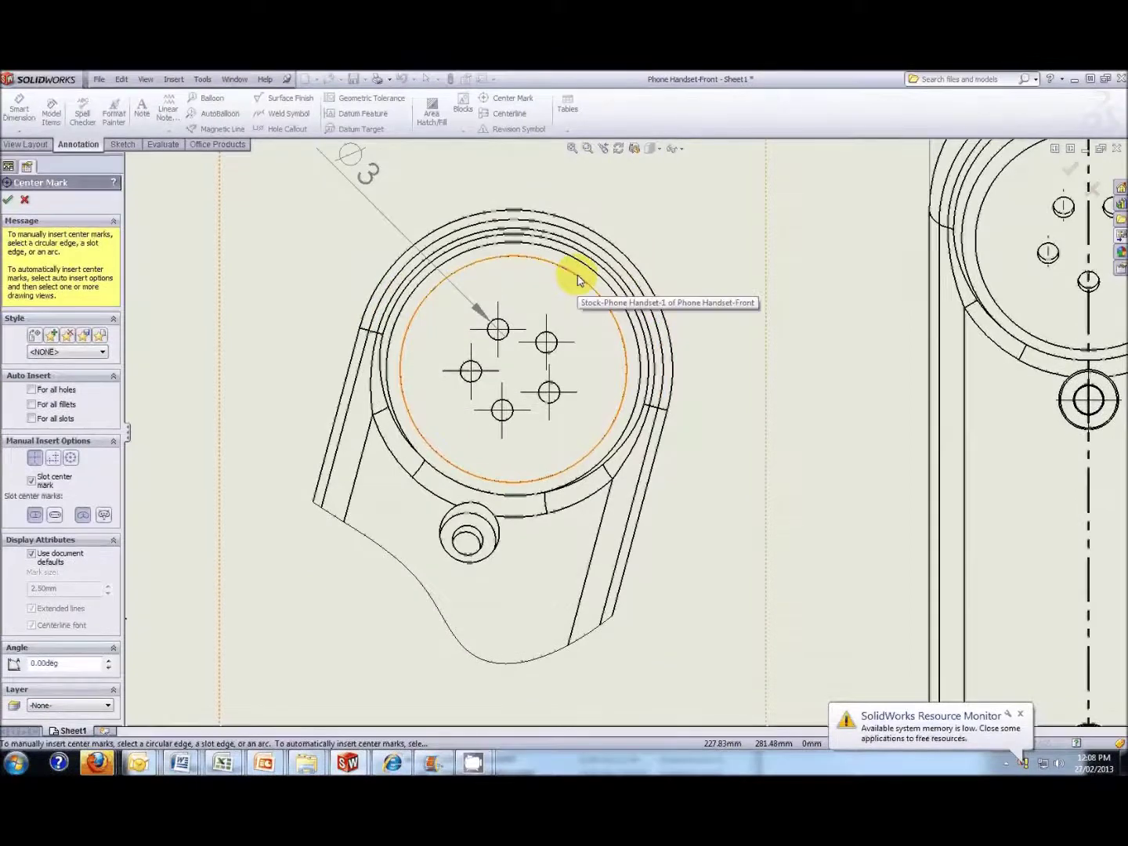
# Add a center mark to the cup's inner circular edge in the auxiliary view.
pyautogui.click(578, 280)
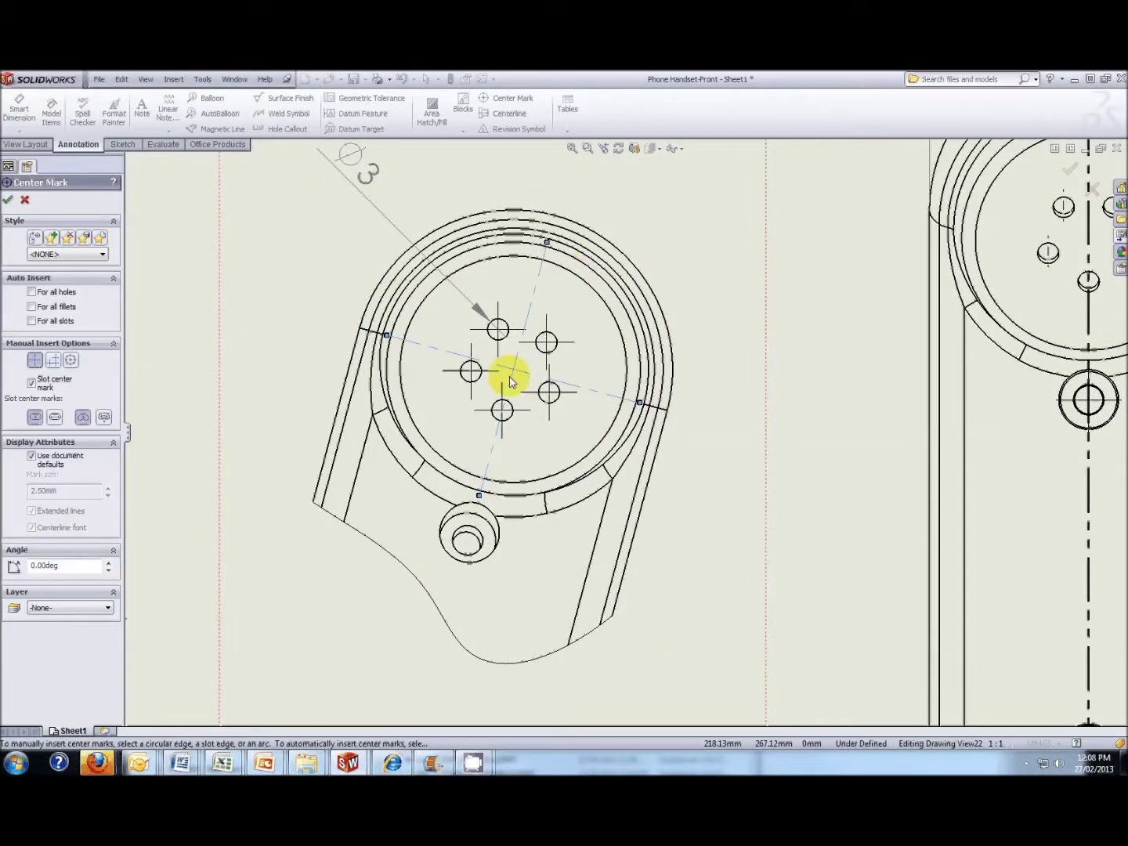
pyautogui.click(123, 145)
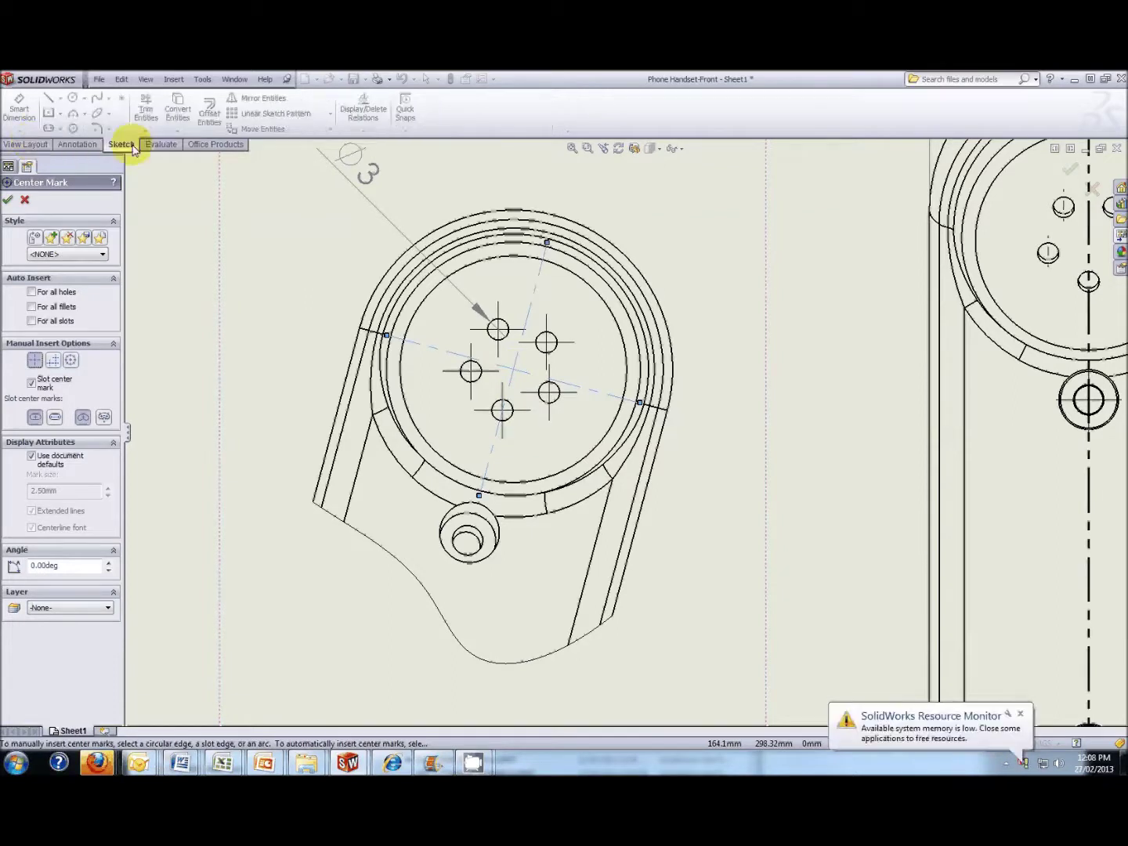
pyautogui.click(10, 197)
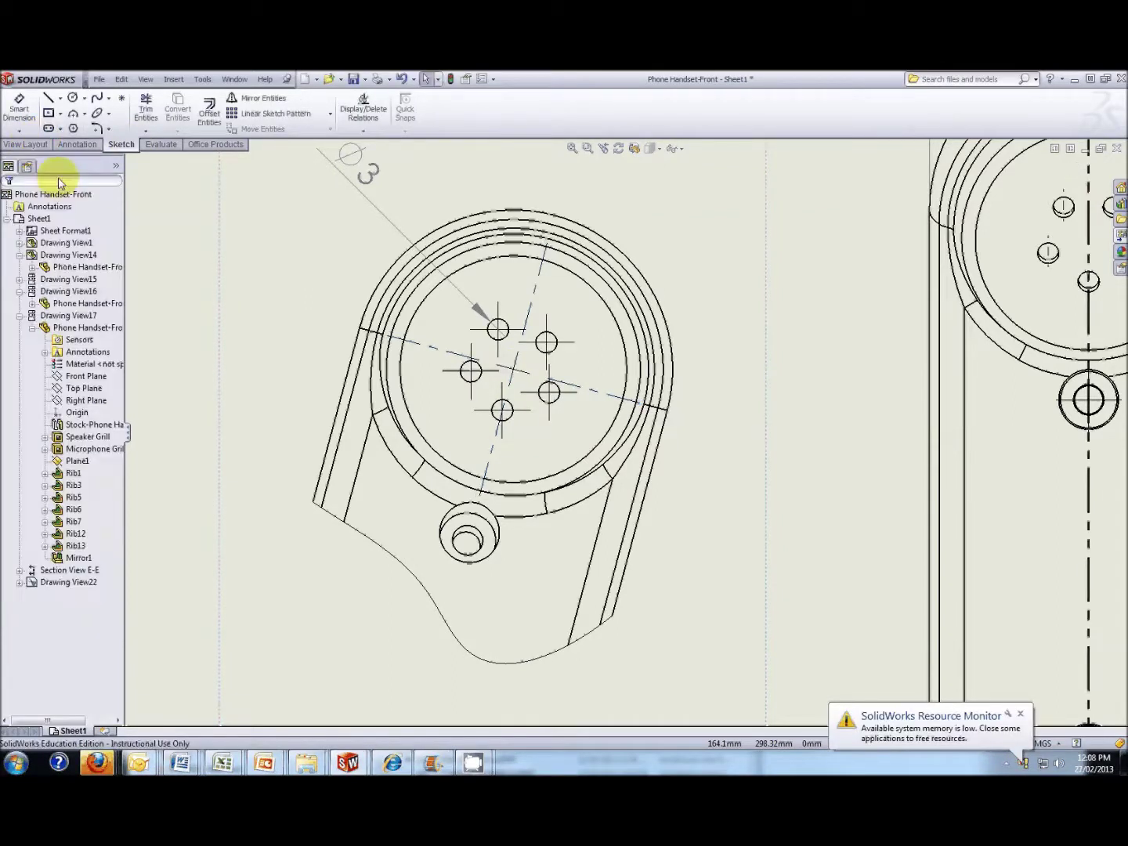
# Sketch a pitch circle of about 6 mm radius from the cup's center through the small holes' centers in the auxiliary view.
pyautogui.click(71, 98)
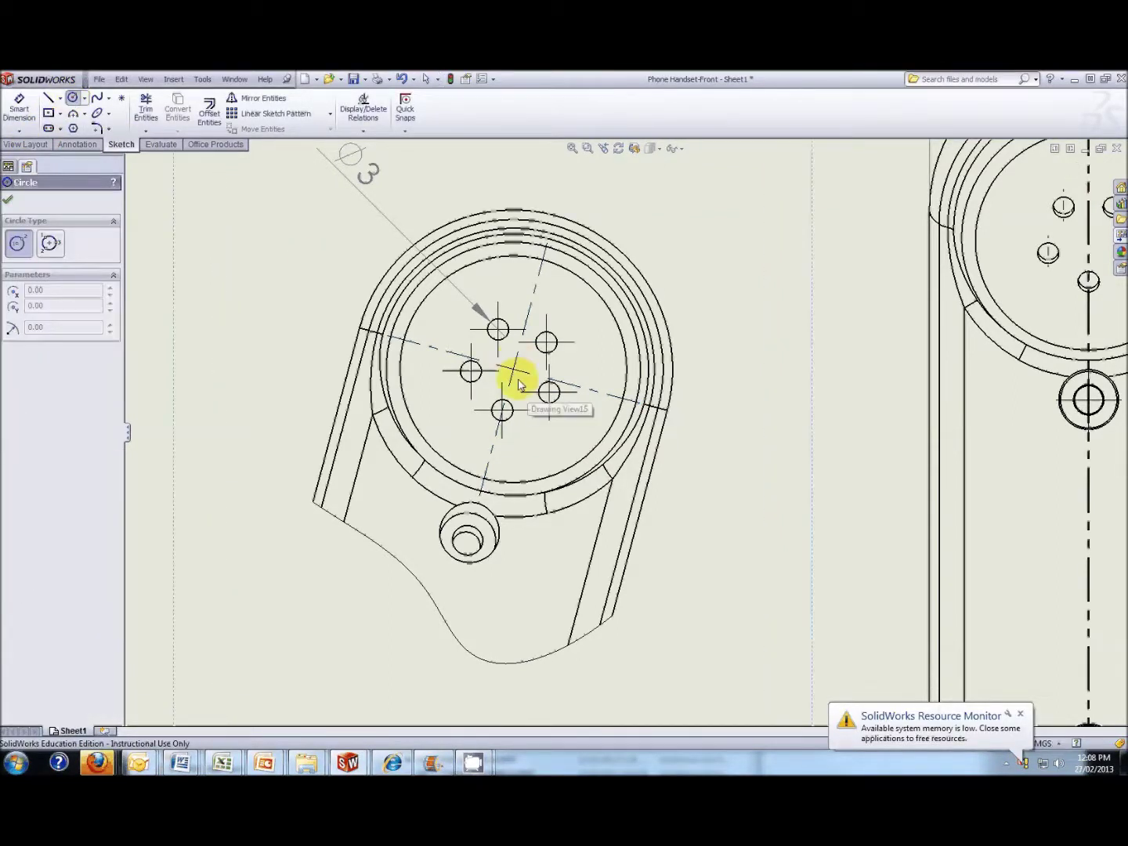
pyautogui.click(513, 370)
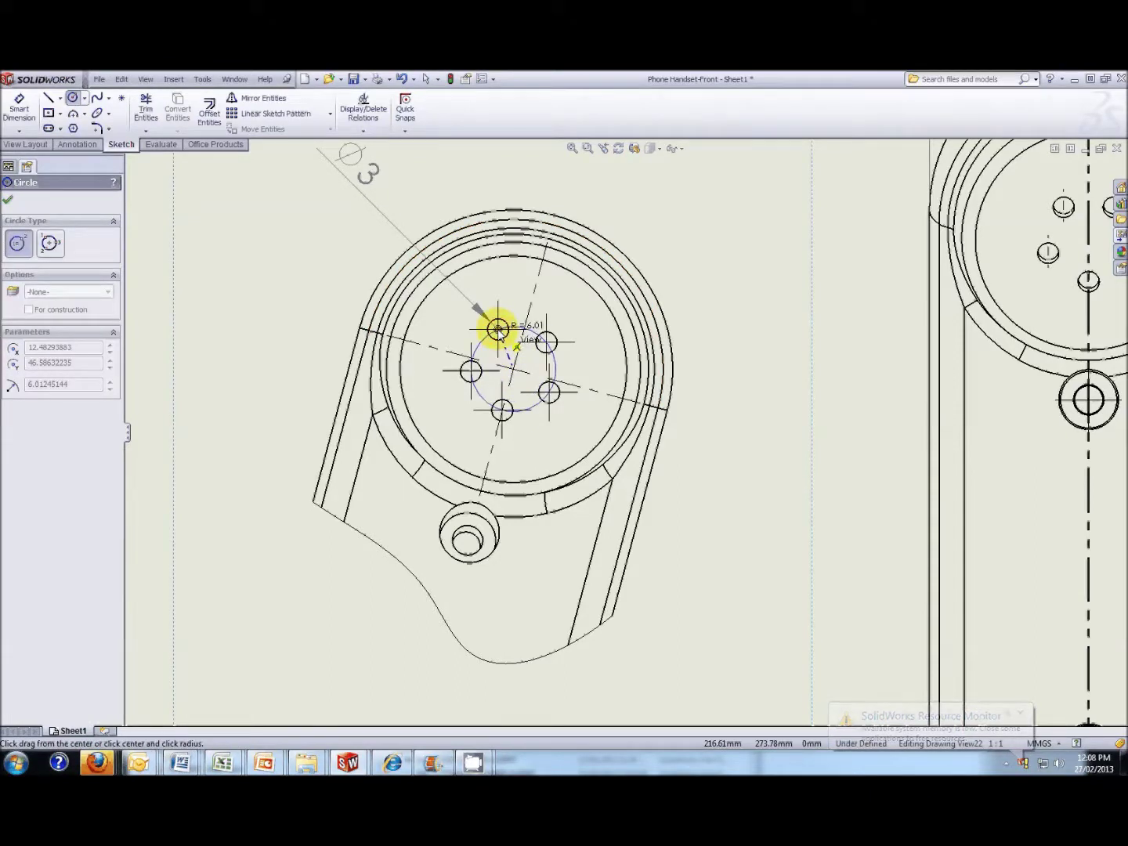
pyautogui.click(498, 329)
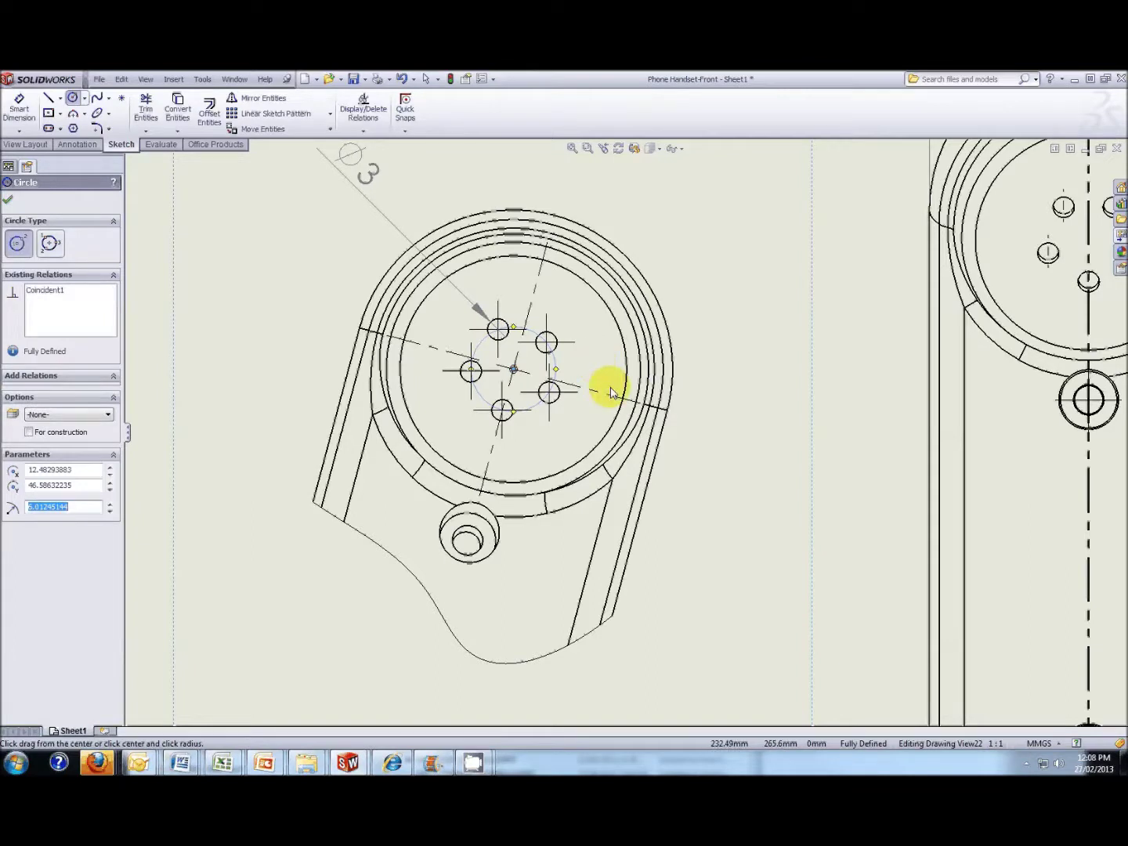
pyautogui.press('Escape')
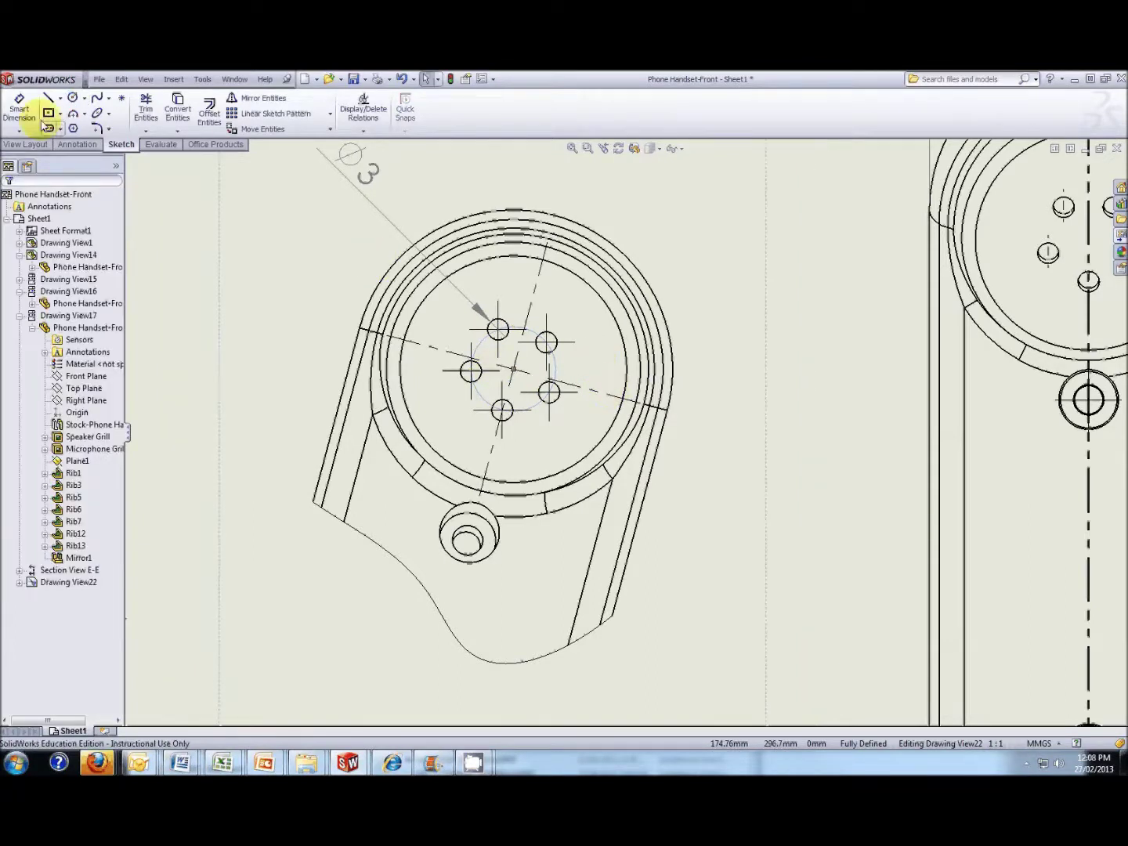
# Dimension the pitch circle's diameter in the auxiliary view, placing the value to the upper right of the cup.
pyautogui.click(22, 108)
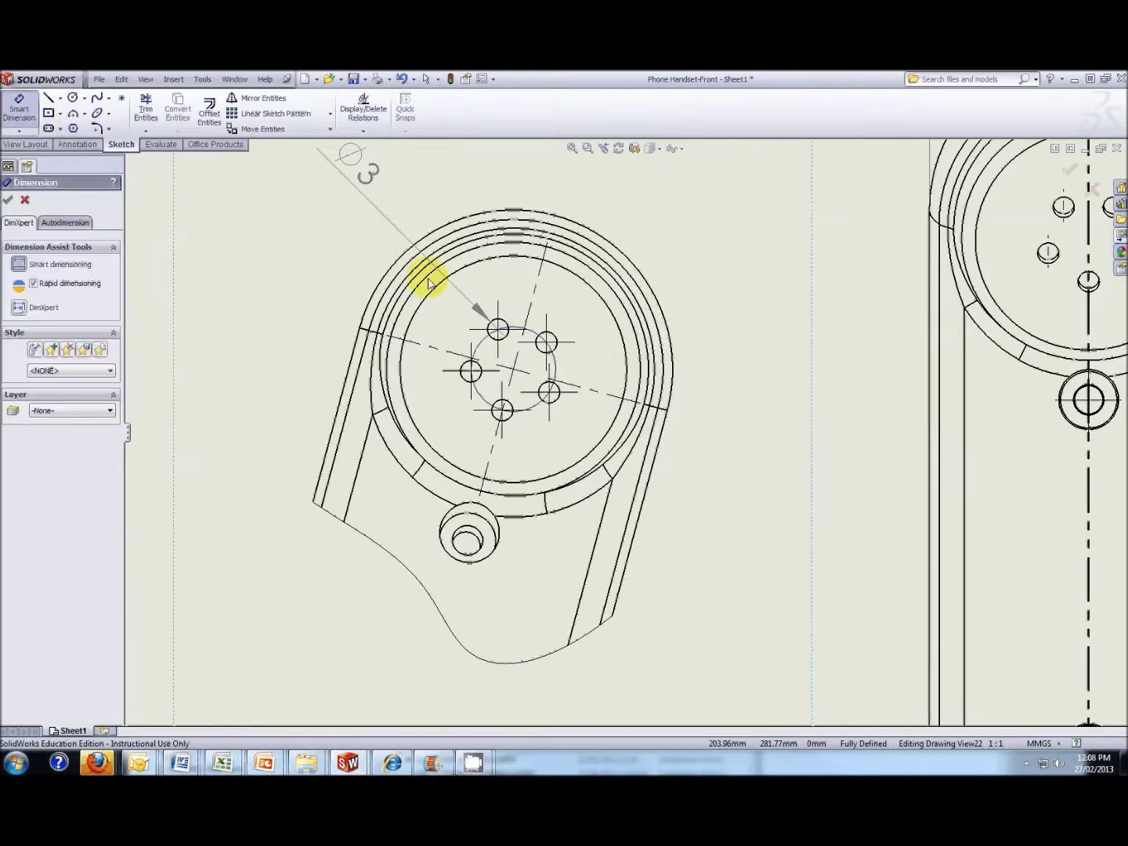
pyautogui.click(553, 365)
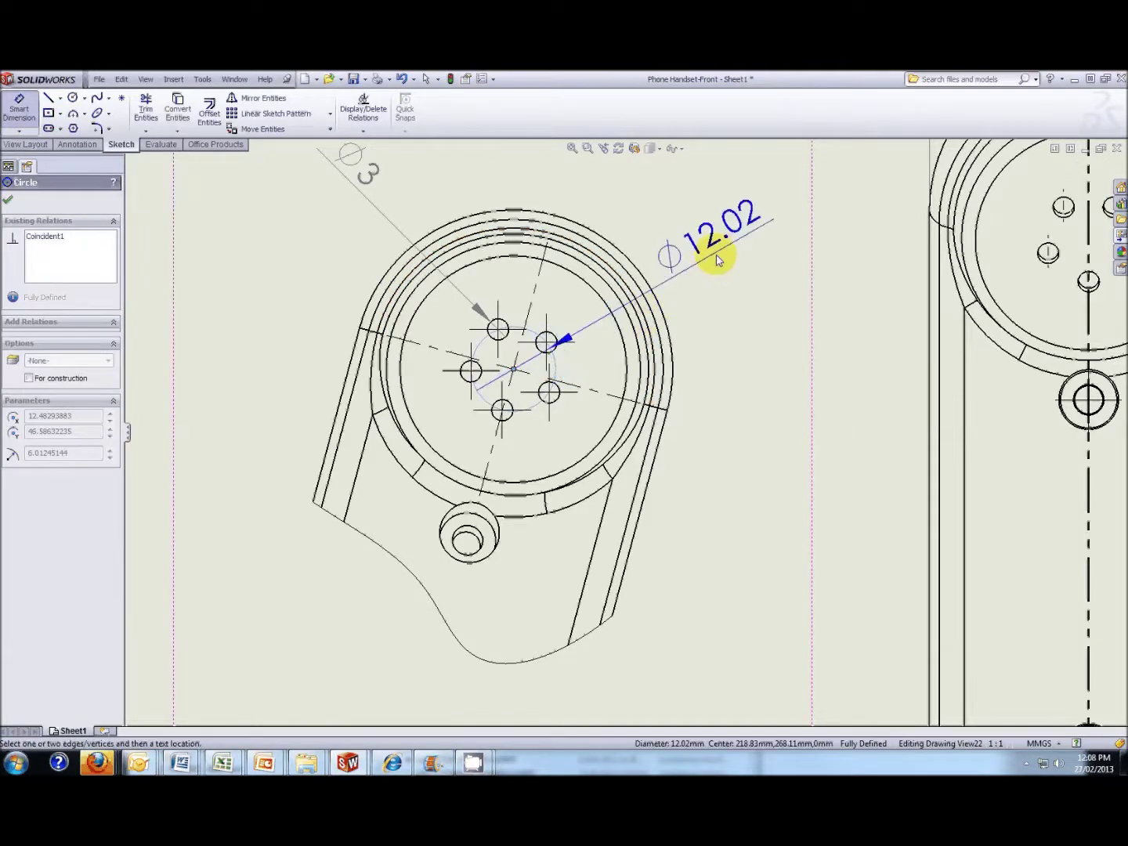
pyautogui.click(717, 260)
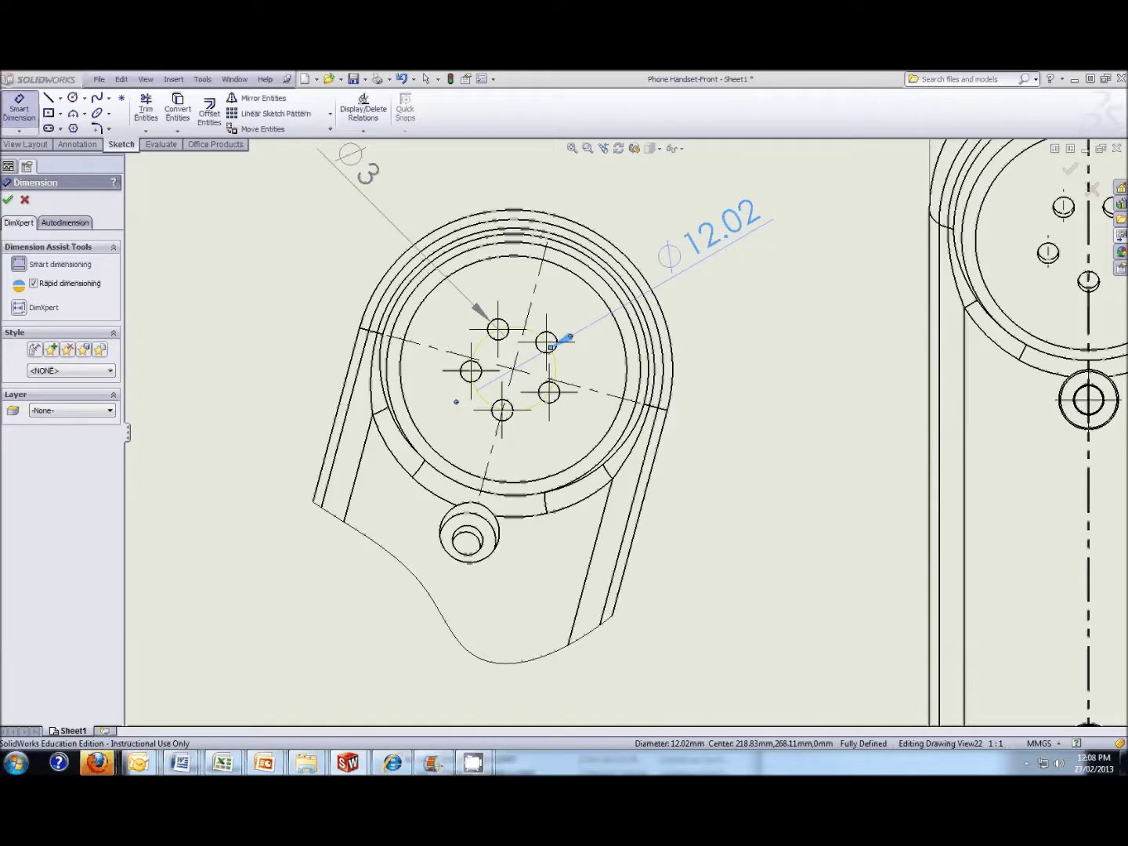
pyautogui.click(513, 369)
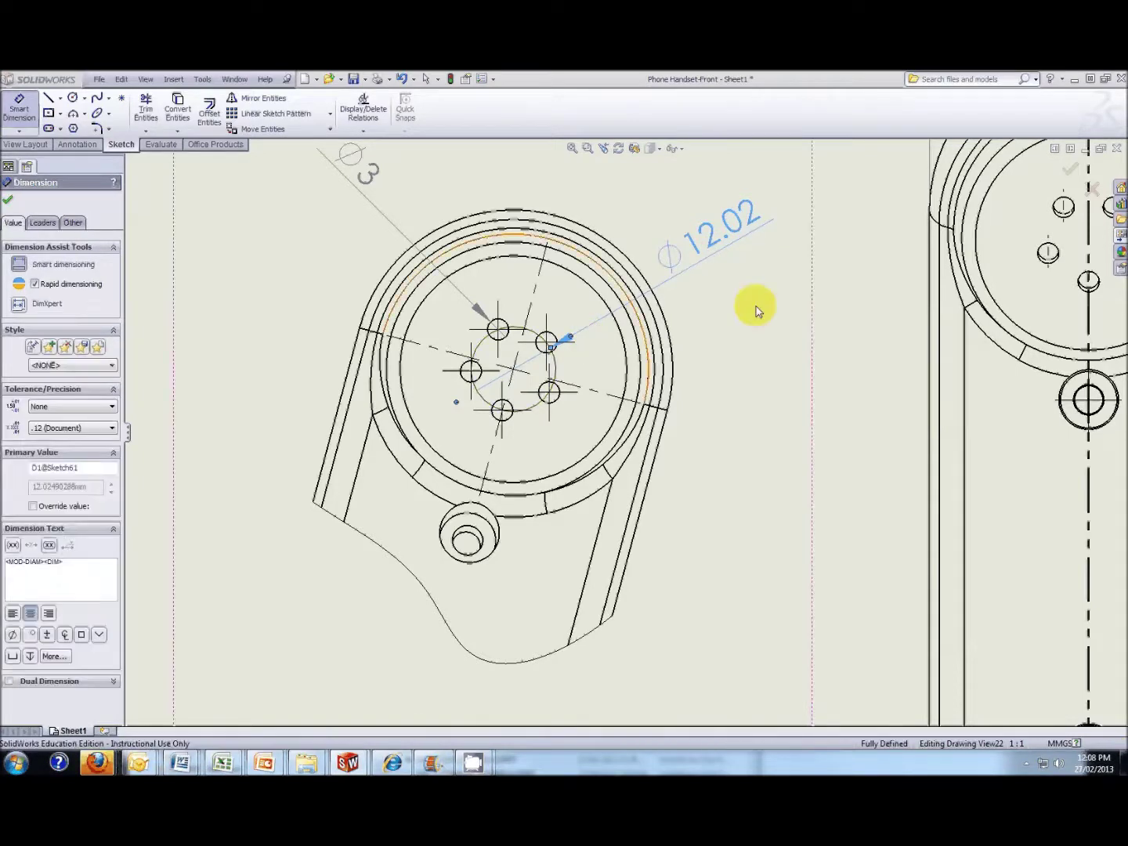
# Append the text PCD to the pitch circle's diameter dimension.
pyautogui.click(714, 239)
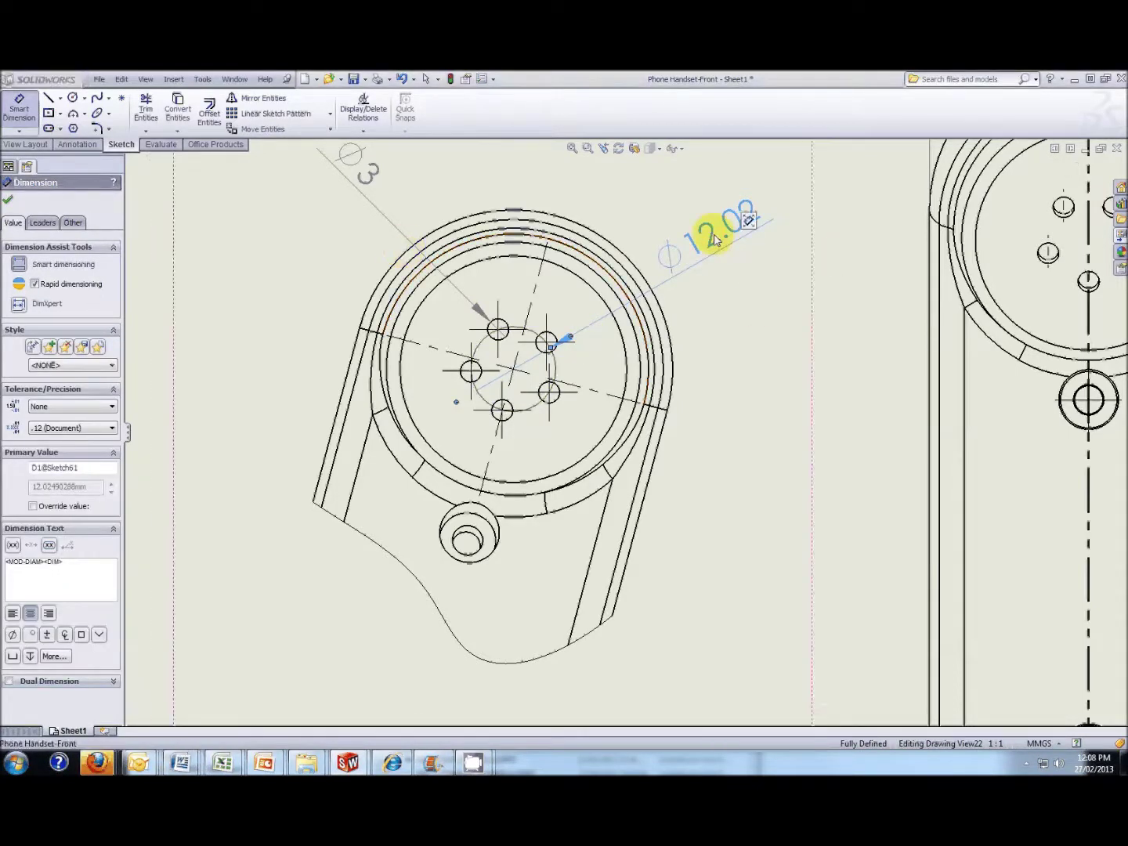
pyautogui.click(84, 561)
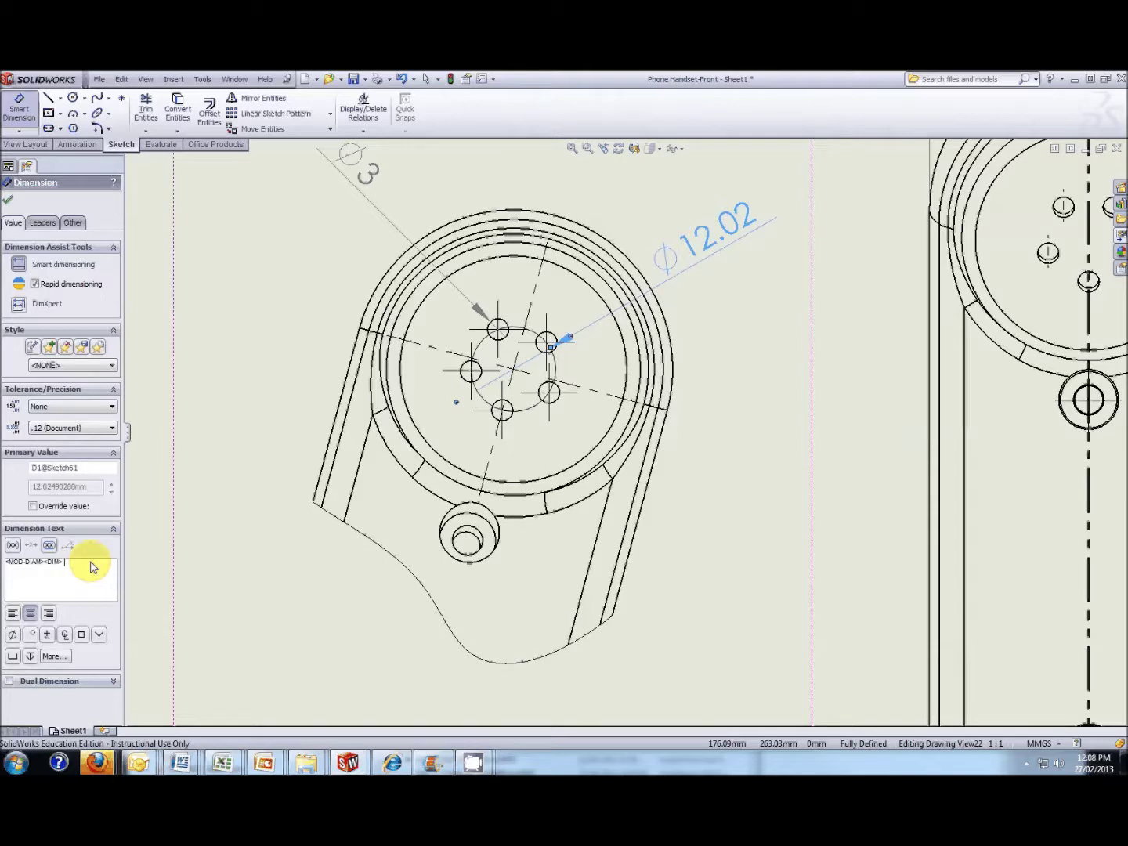
pyautogui.write('pcd')
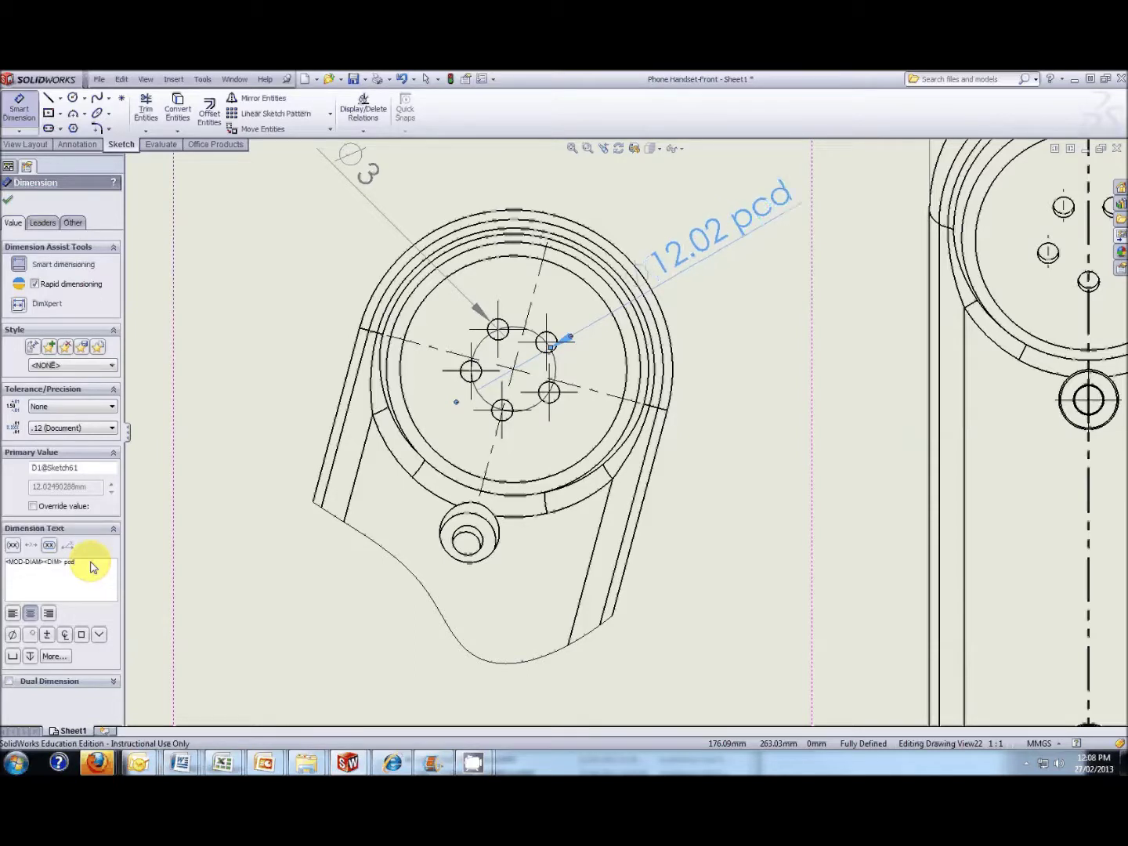
pyautogui.press('BackSpace')
pyautogui.press('BackSpace')
pyautogui.press('BackSpace')
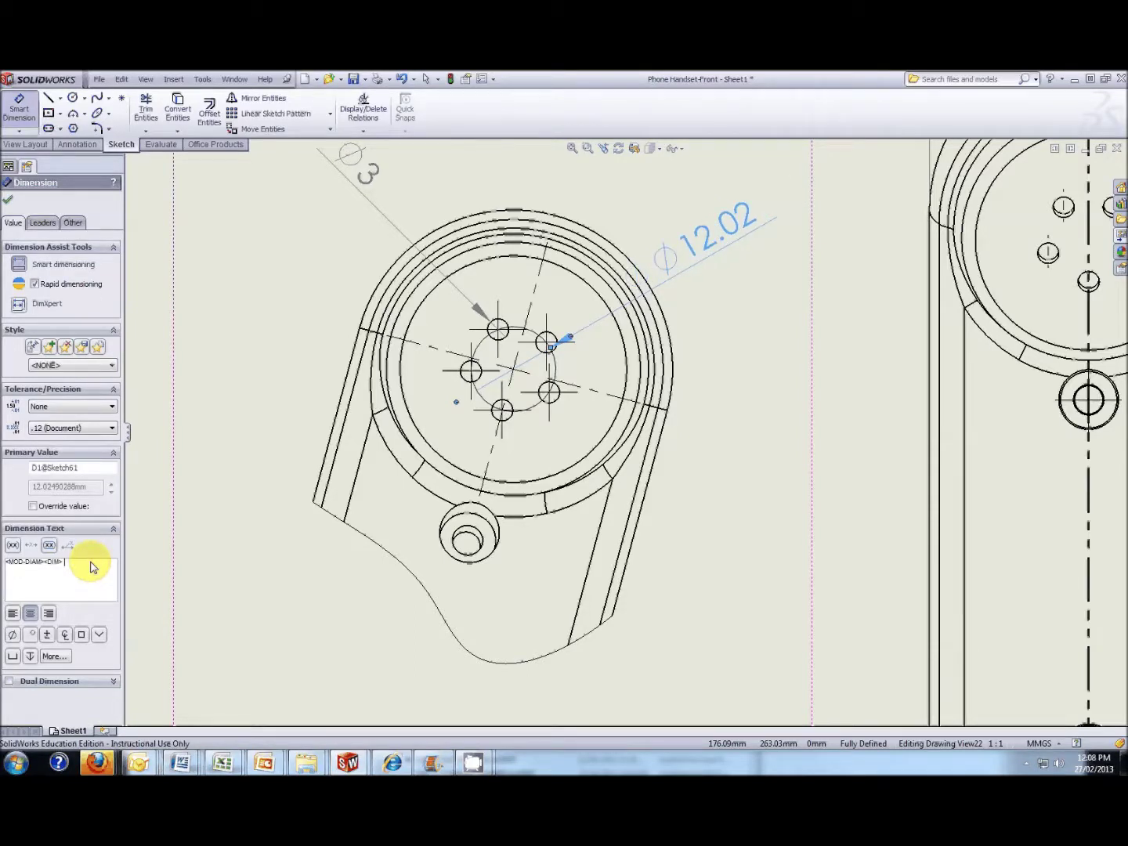
pyautogui.write('PCD')
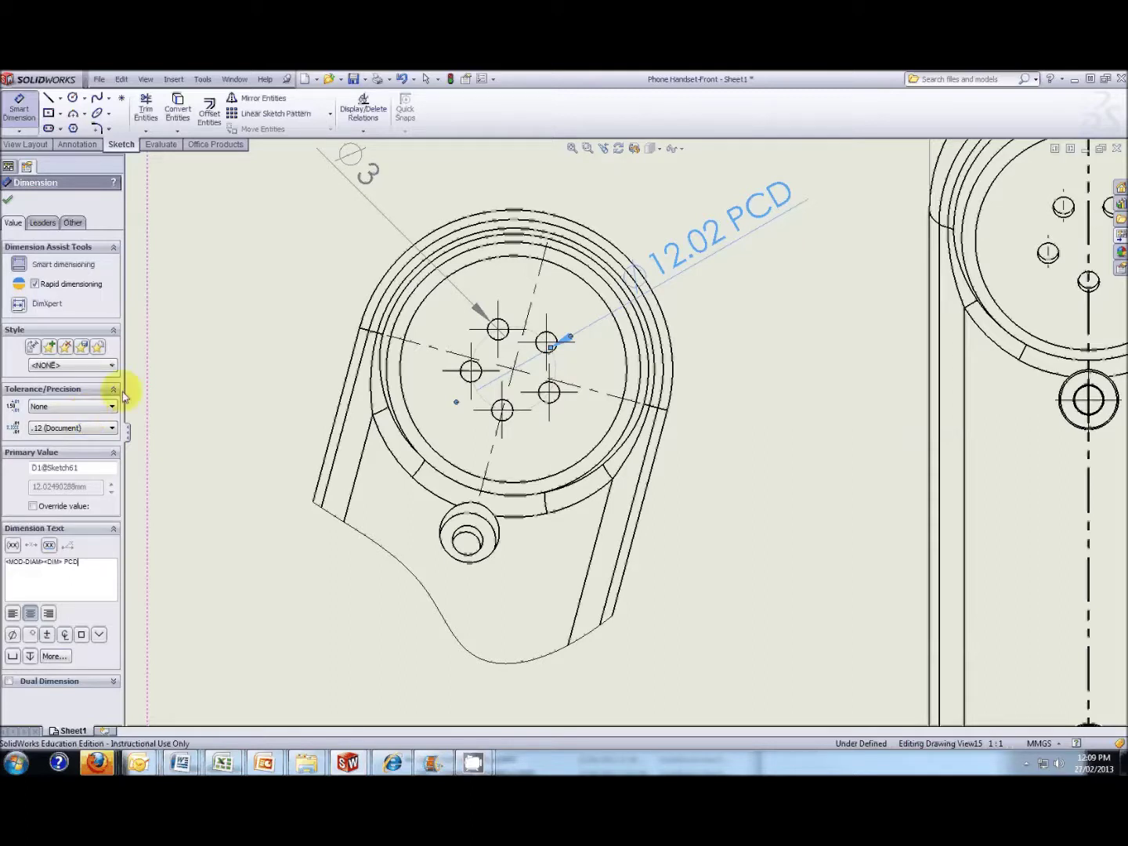
# Set the precision of the pitch circle's diameter dimension to None.
pyautogui.click(113, 428)
pyautogui.click(88, 440)
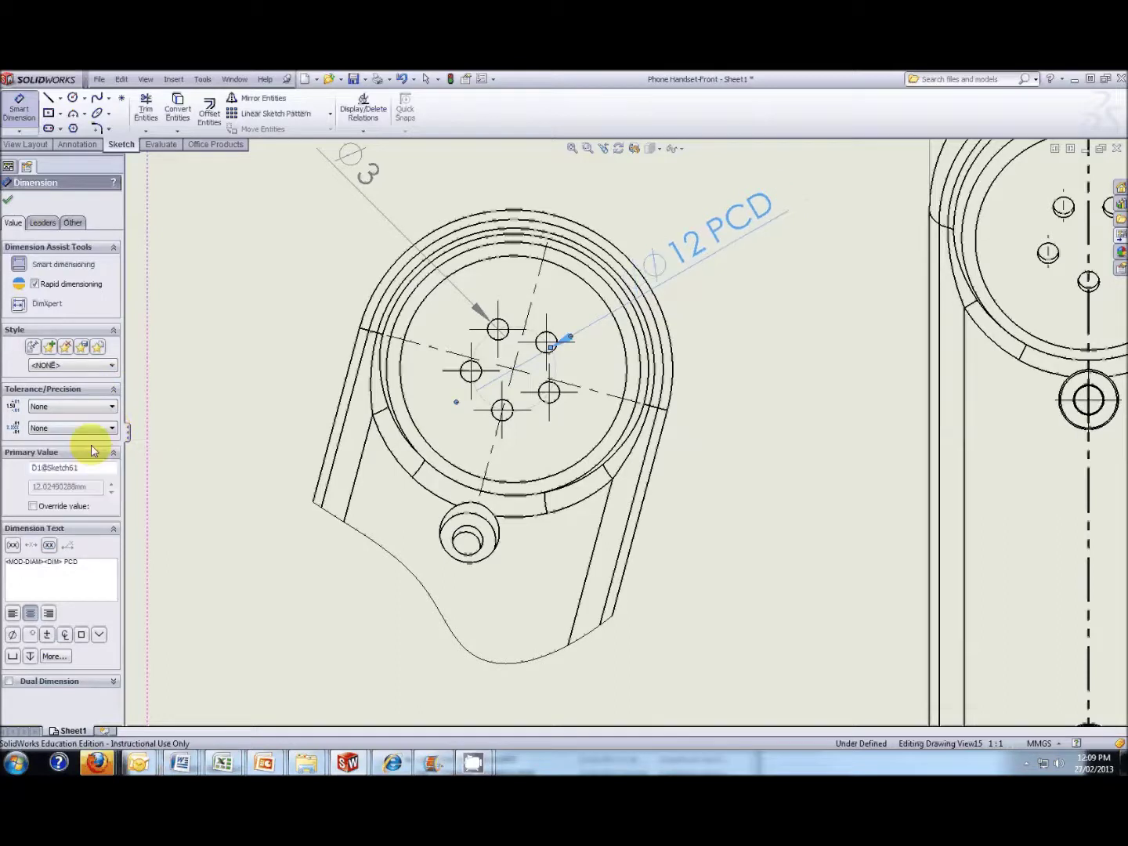
pyautogui.click(7, 199)
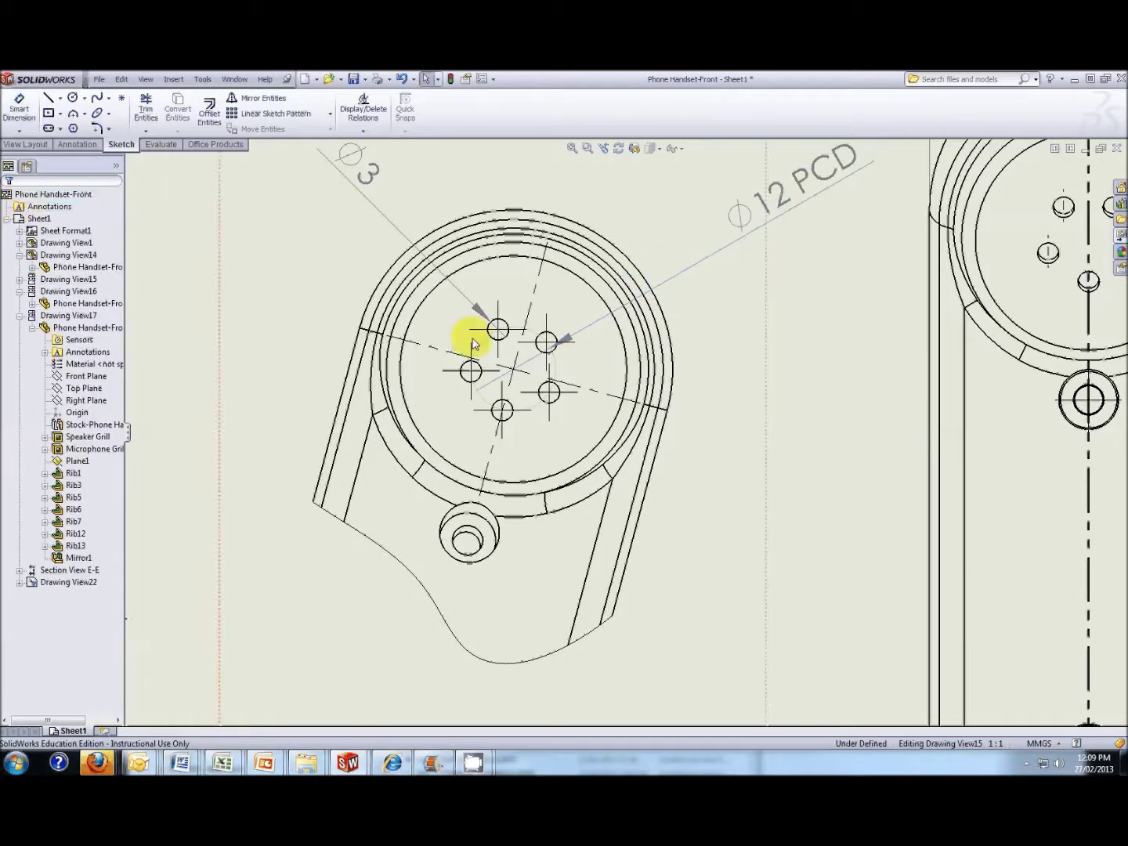
# Examine the overall view layout and the ribs around the upper screw boss in the front view.
pyautogui.scroll(2, 704, 442)
pyautogui.scroll(1, 700, 438)
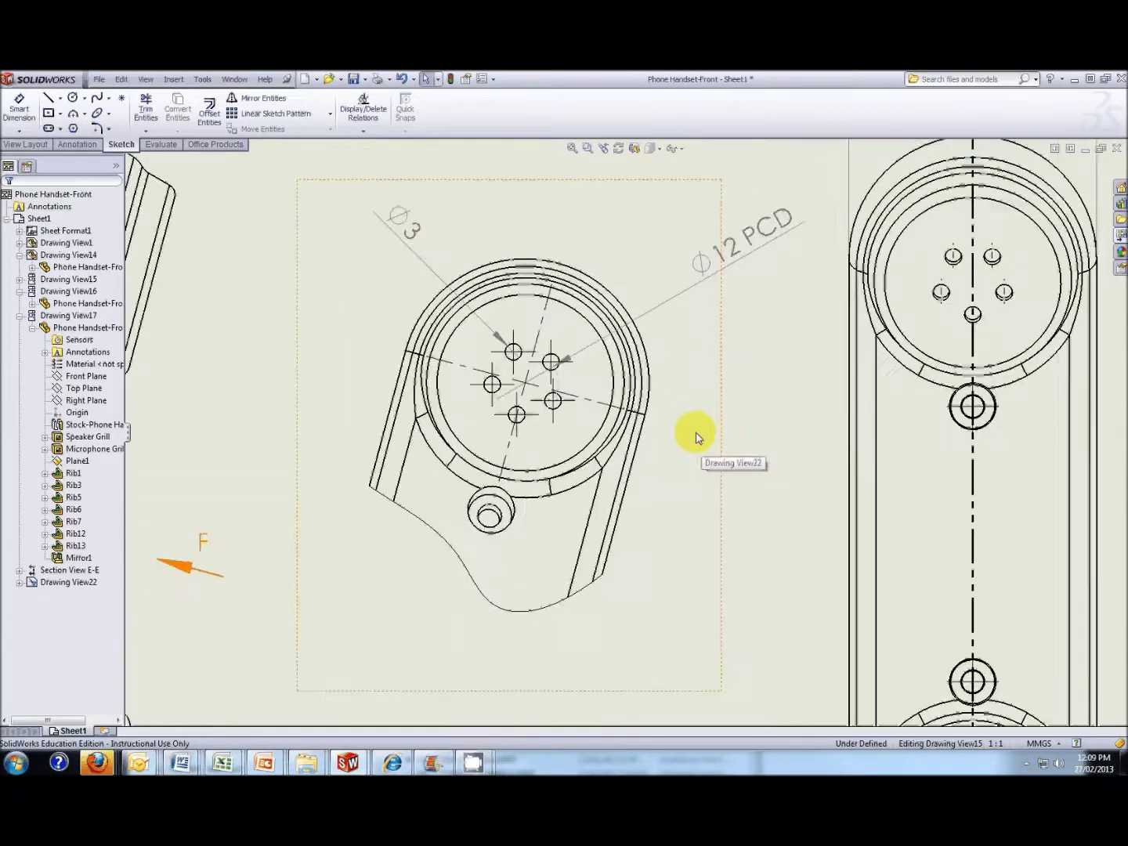
pyautogui.scroll(1, 670, 436)
pyautogui.scroll(1, 657, 441)
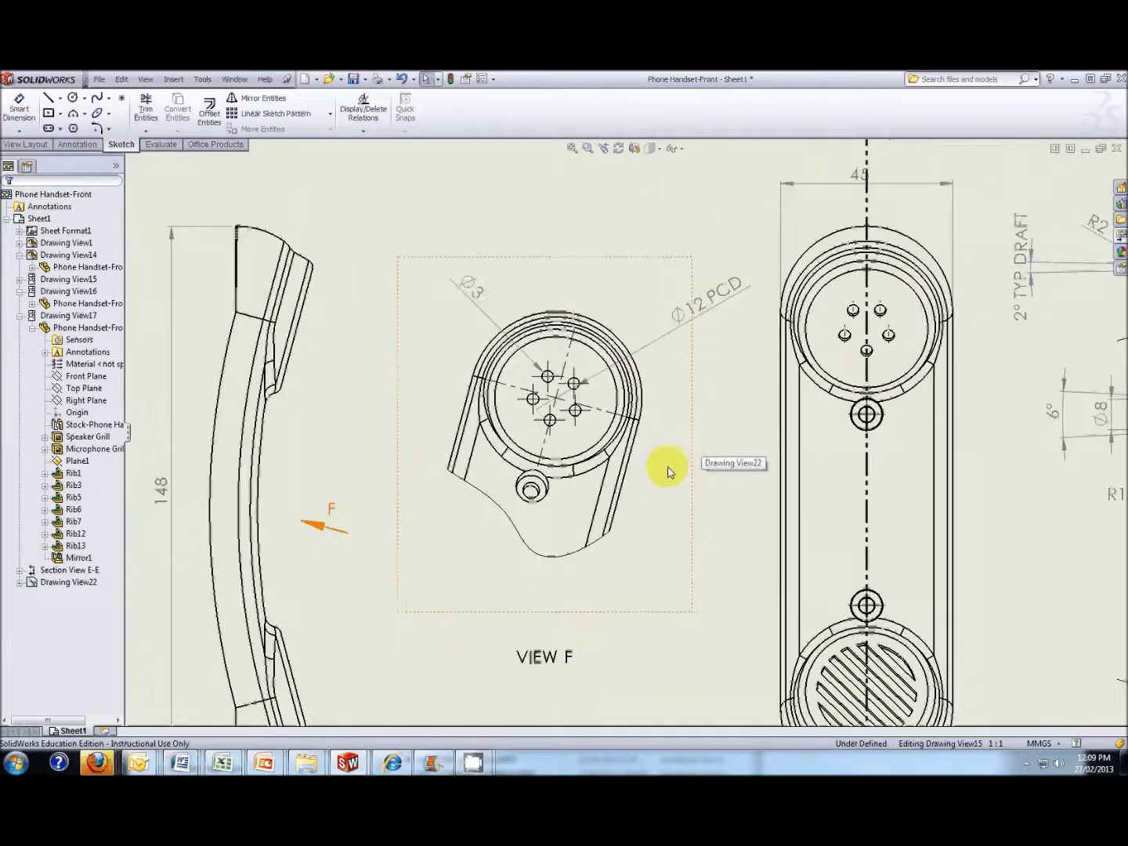
pyautogui.scroll(2, 675, 481)
pyautogui.scroll(1, 663, 472)
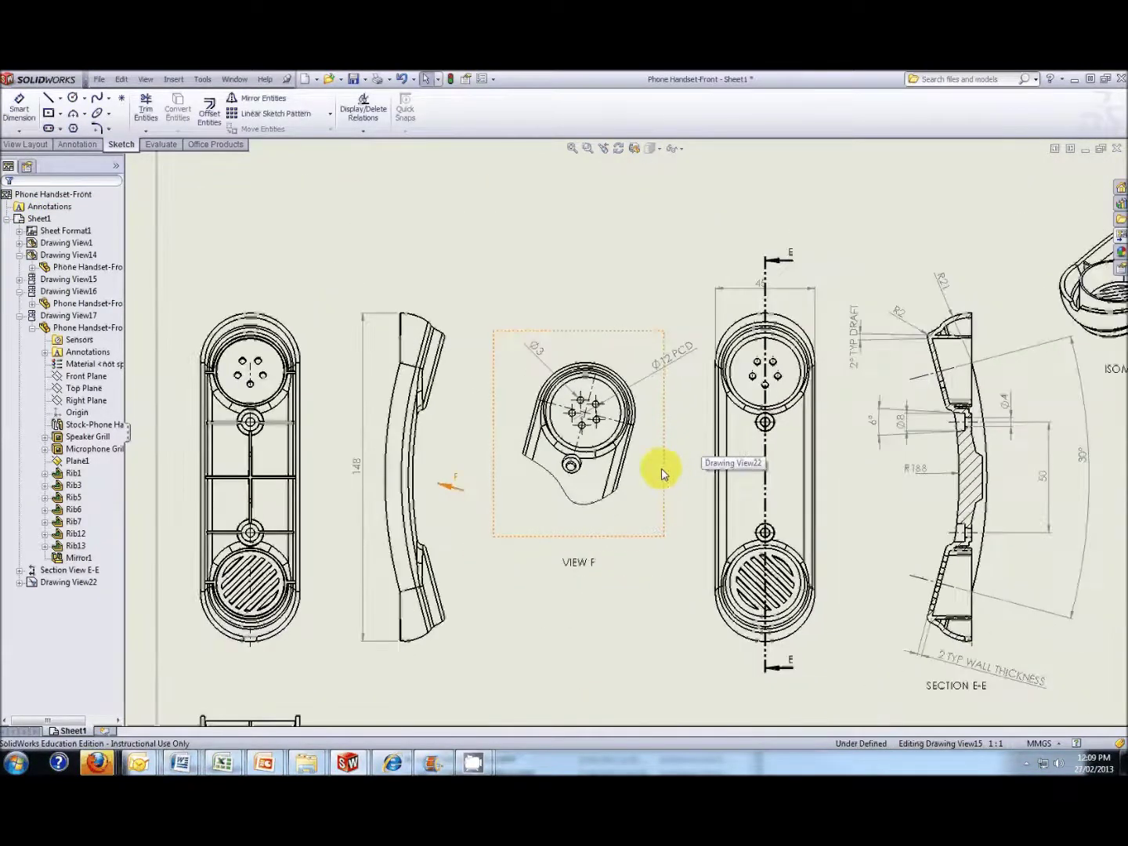
pyautogui.scroll(1, 342, 636)
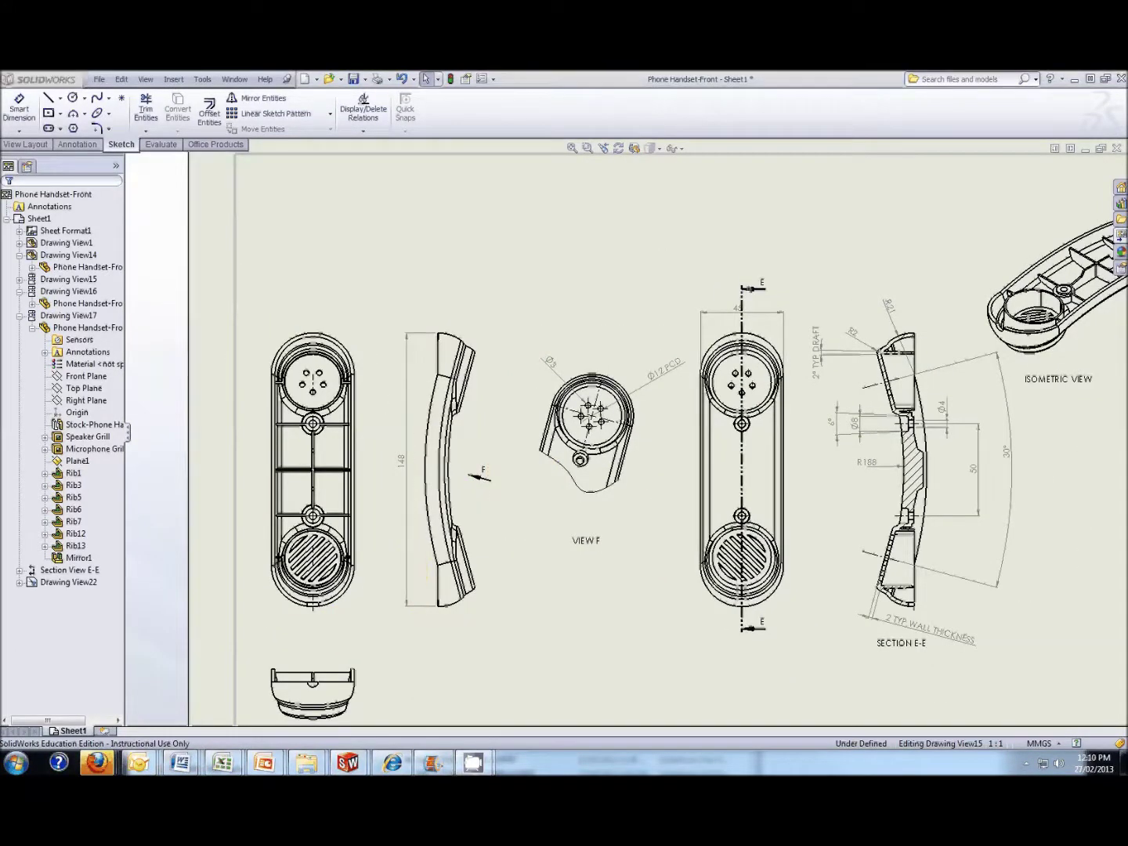
pyautogui.click(330, 442)
pyautogui.scroll(1, 448, 434)
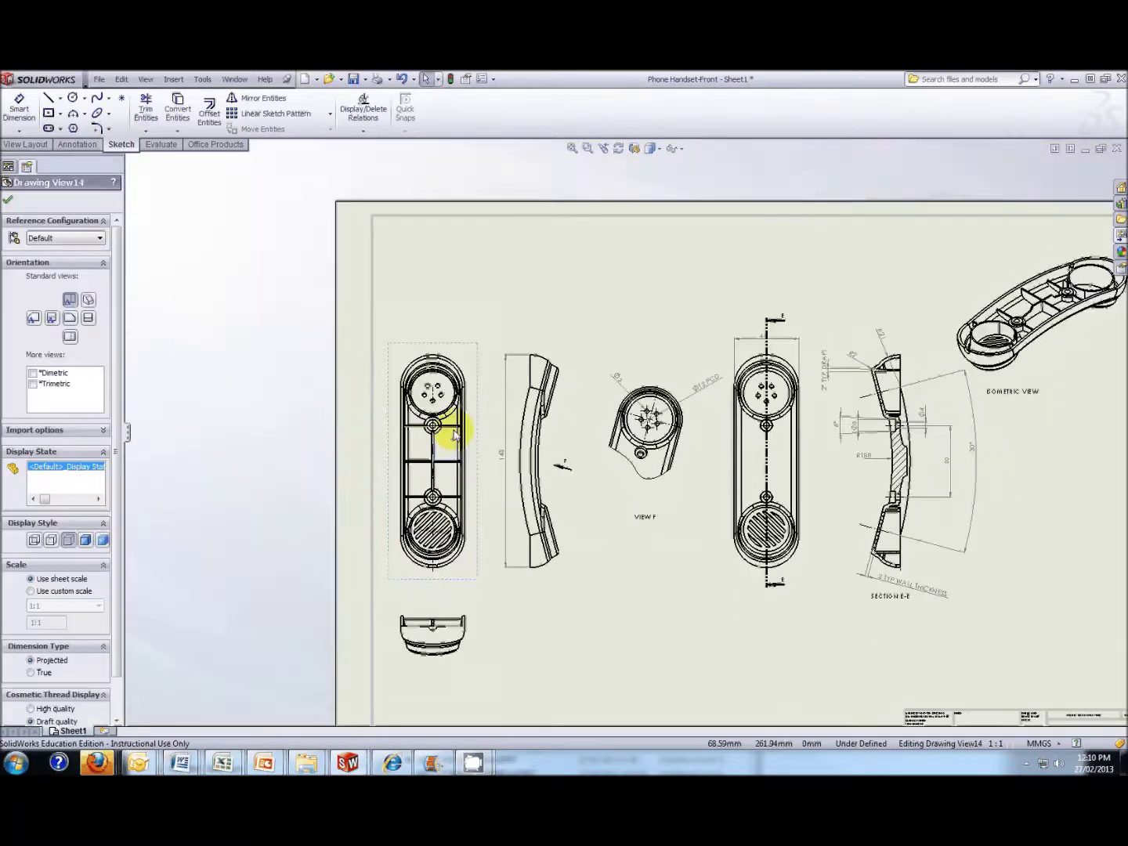
pyautogui.scroll(-2, 453, 427)
pyautogui.scroll(-5, 479, 423)
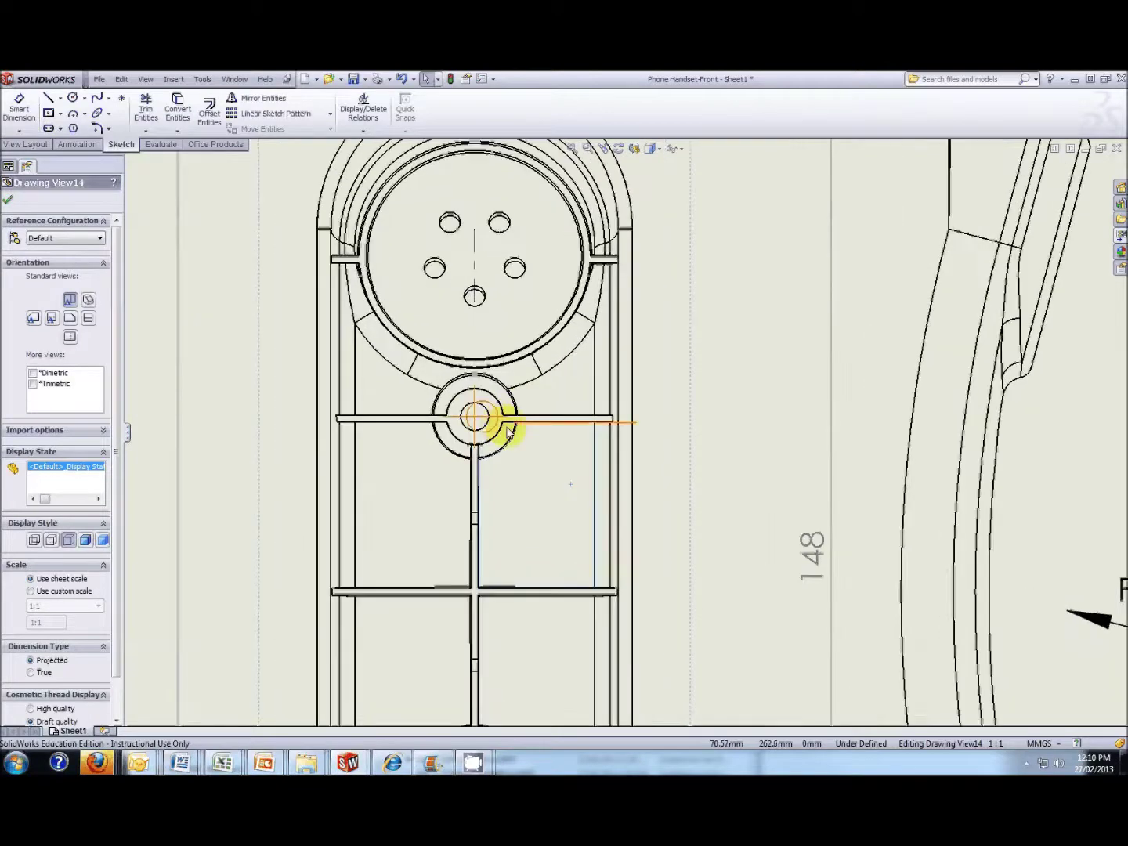
pyautogui.scroll(-2, 504, 425)
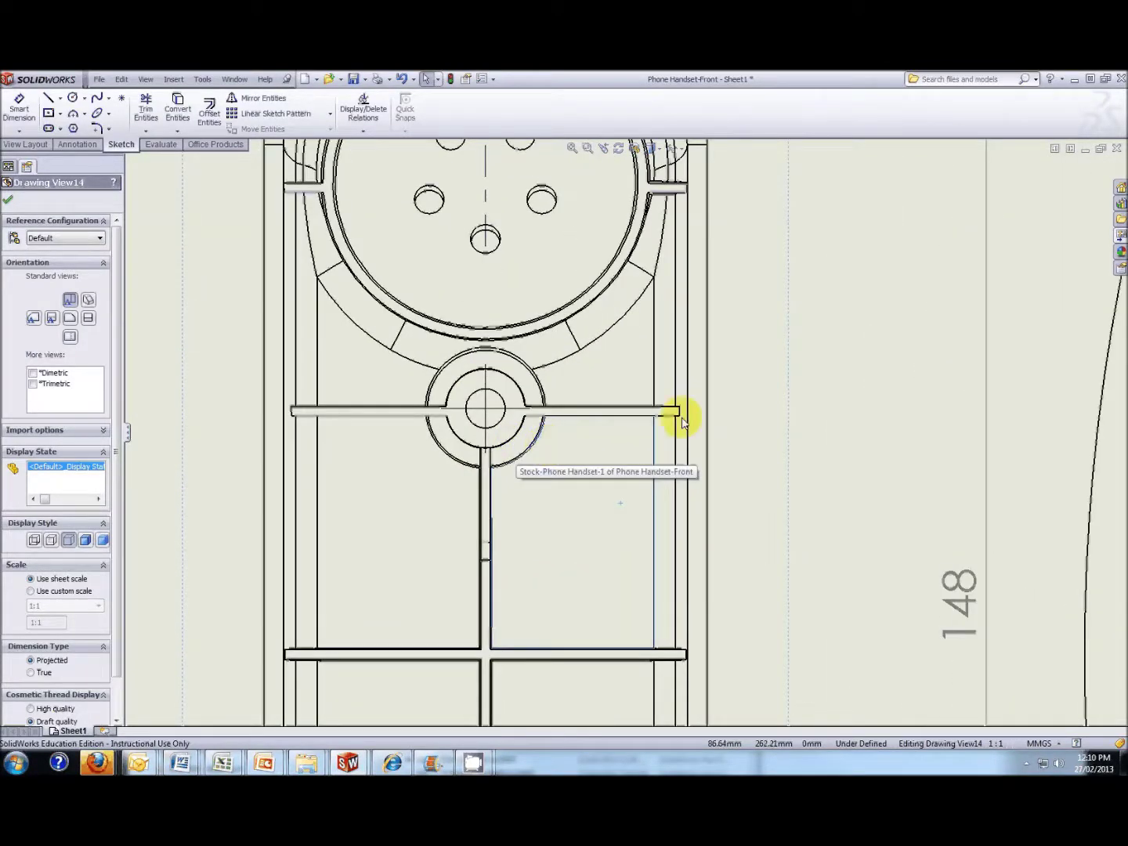
pyautogui.scroll(1, 772, 436)
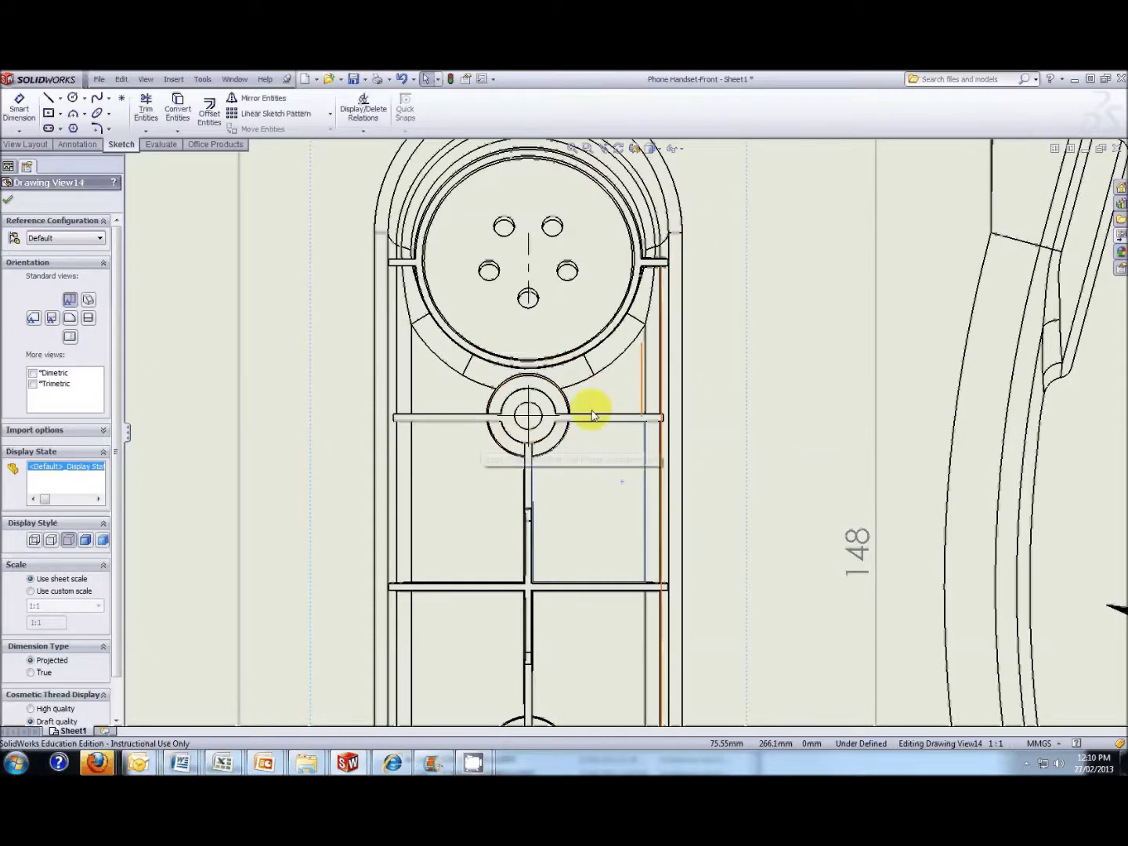
pyautogui.scroll(3, 733, 439)
pyautogui.scroll(-1, 753, 413)
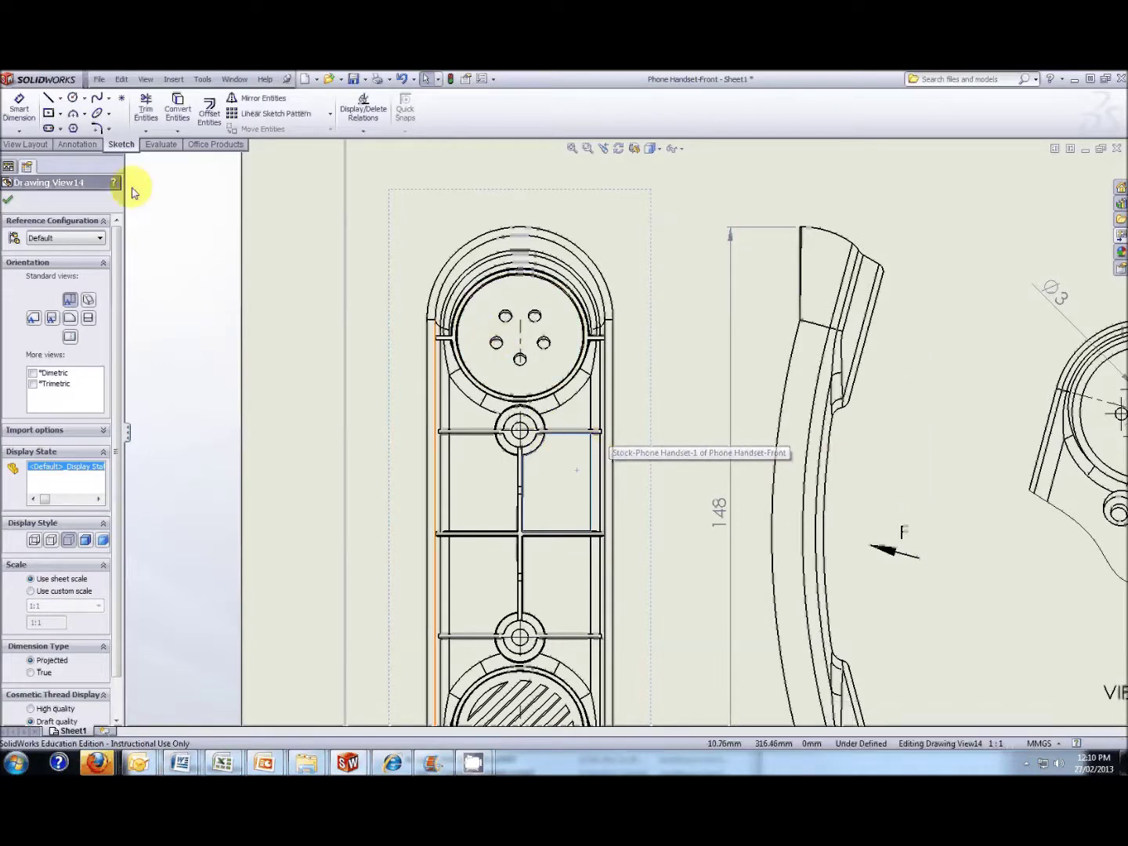
# Sketch a circle of about 11.8 mm radius centred on the upper screw boss in the front view.
pyautogui.click(14, 168)
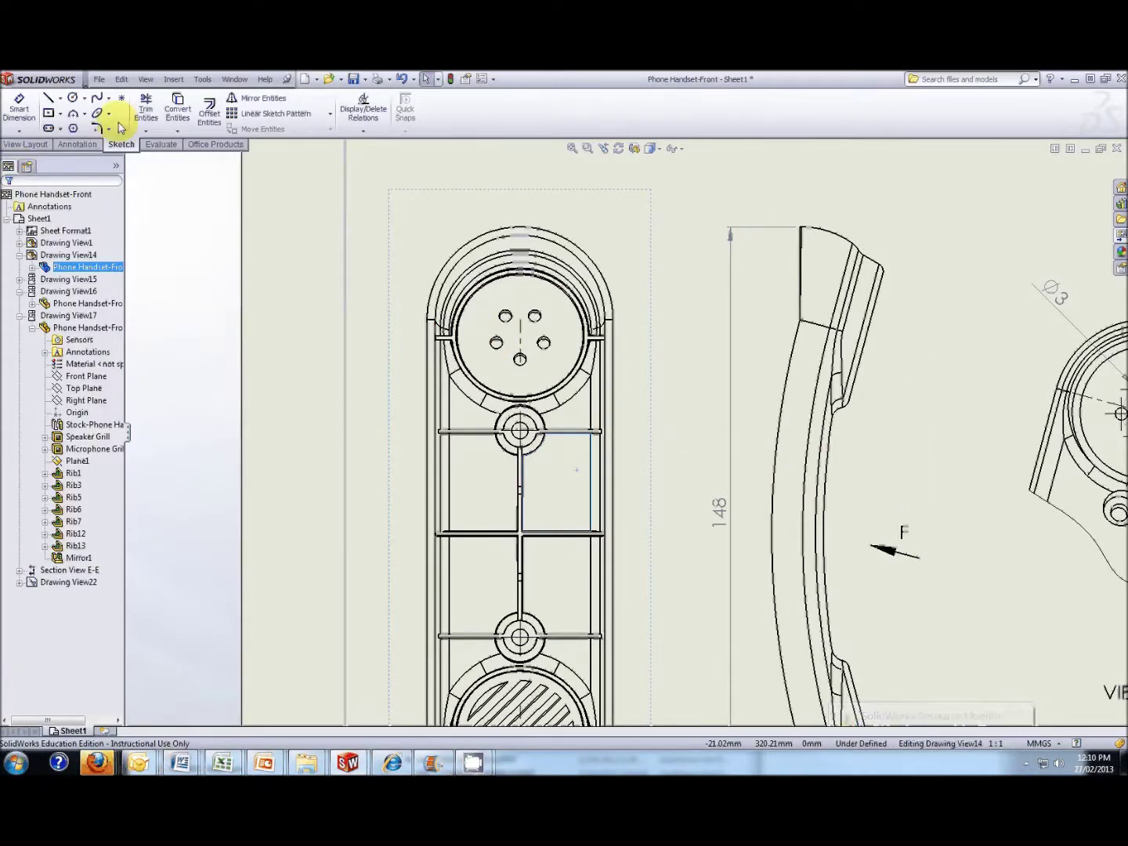
pyautogui.click(73, 97)
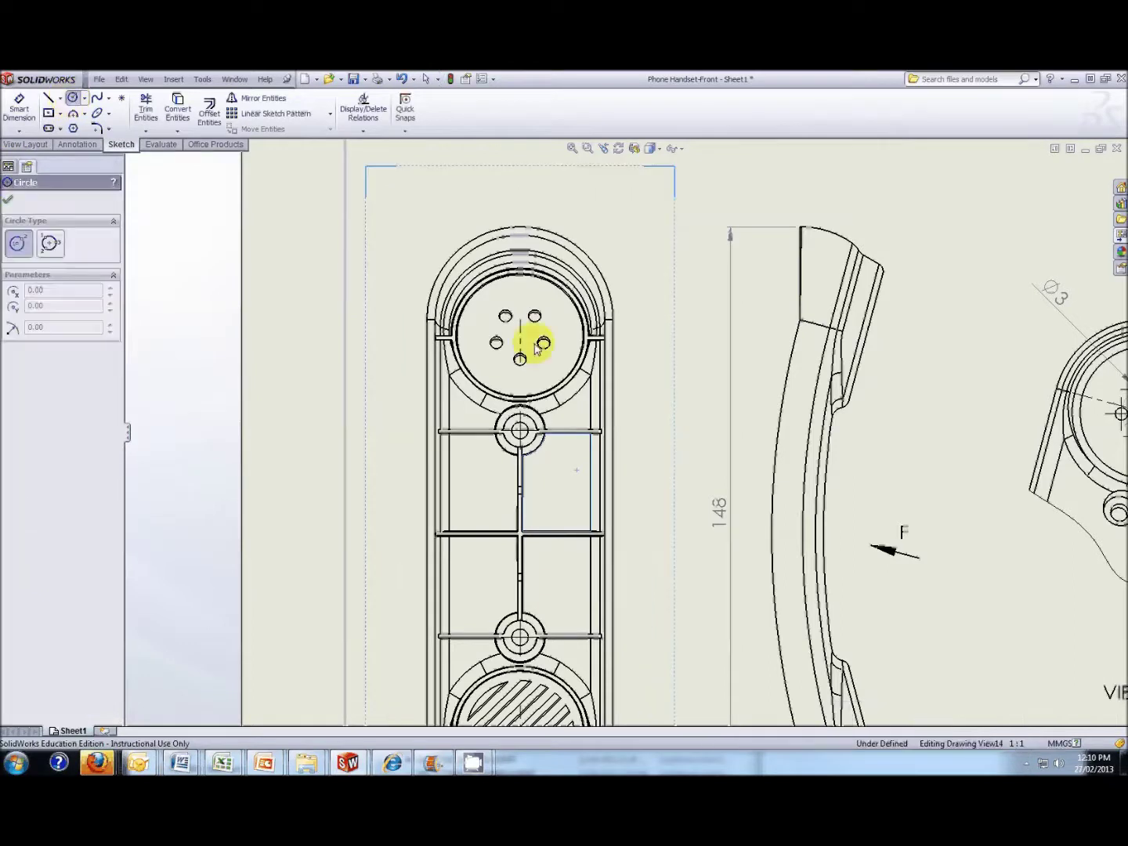
pyautogui.click(519, 432)
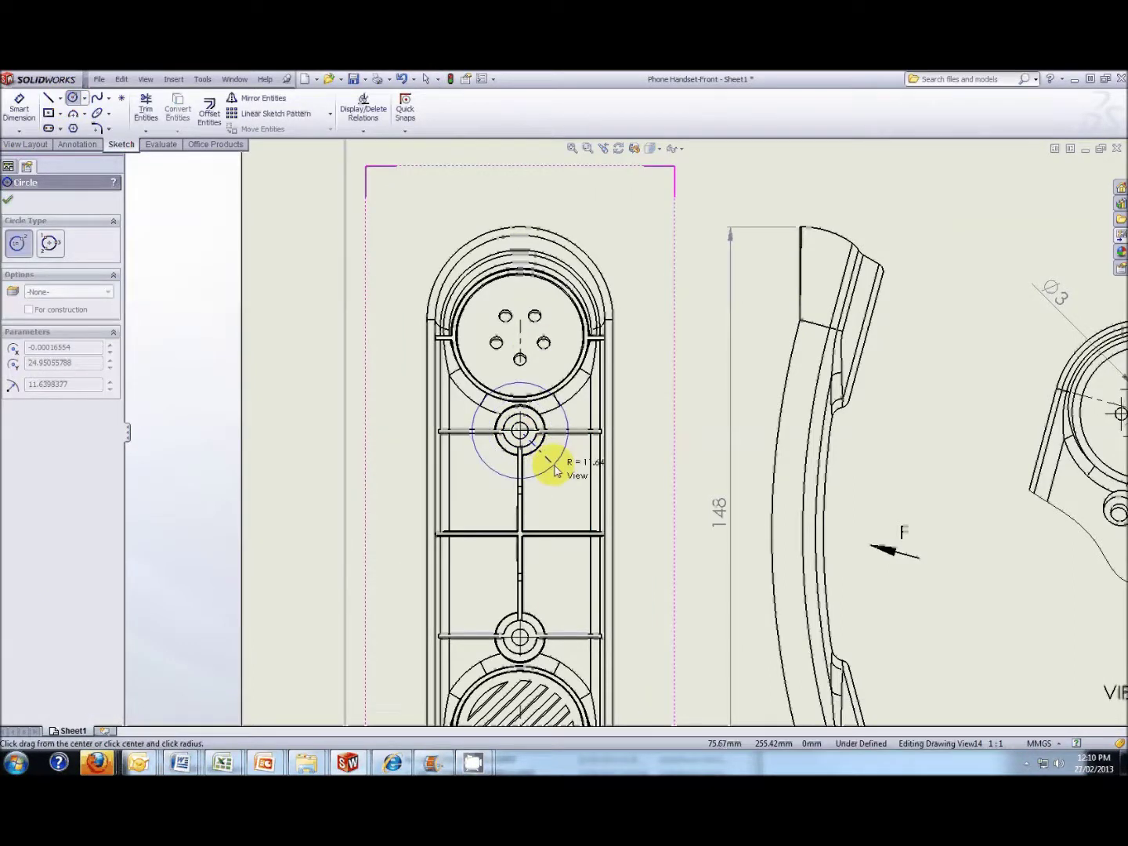
pyautogui.click(552, 467)
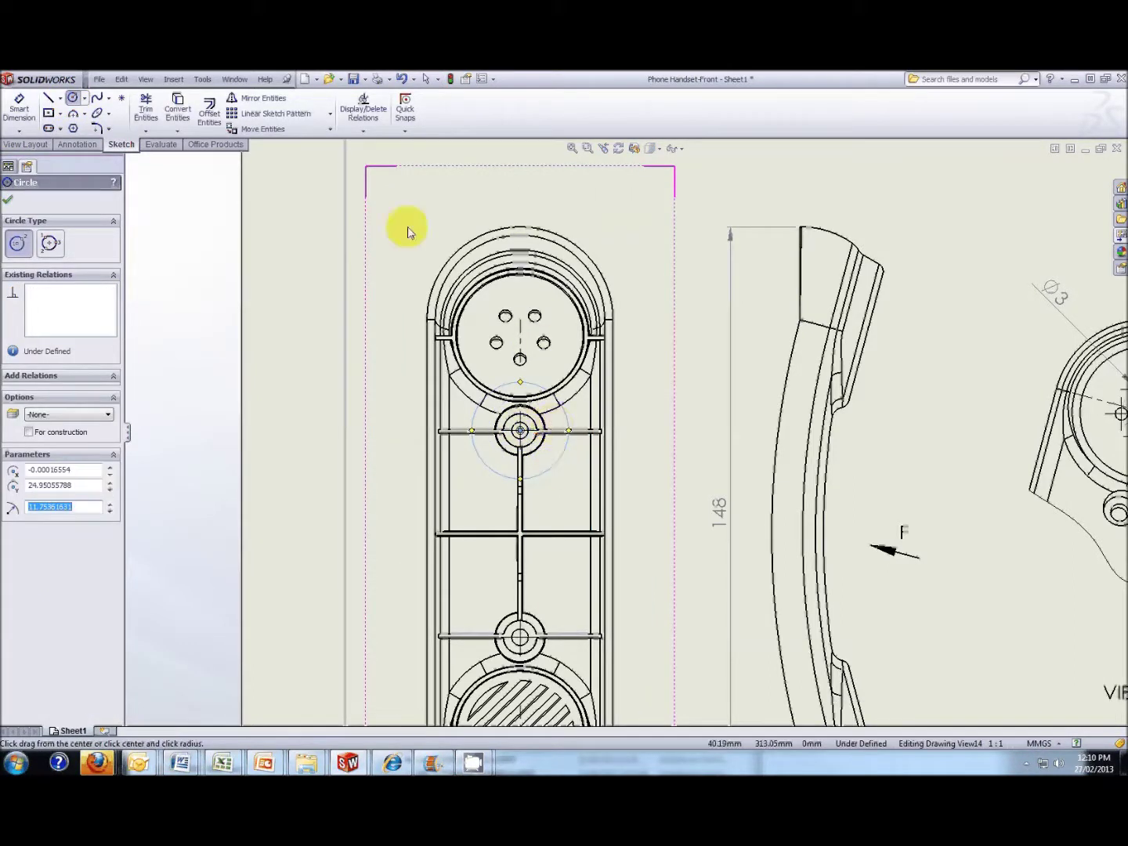
# Create a detail view from the circle around the upper screw boss and place it above the front view.
pyautogui.click(25, 145)
pyautogui.click(187, 117)
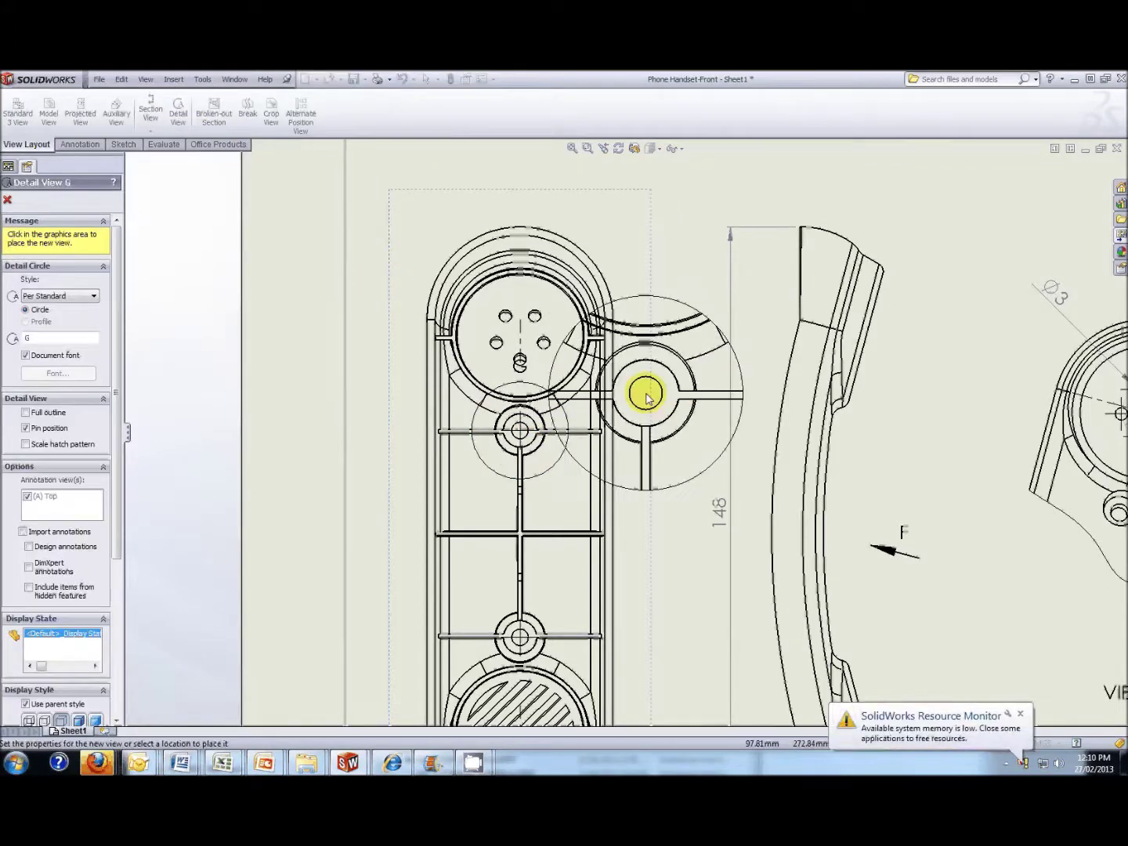
pyautogui.scroll(5, 645, 397)
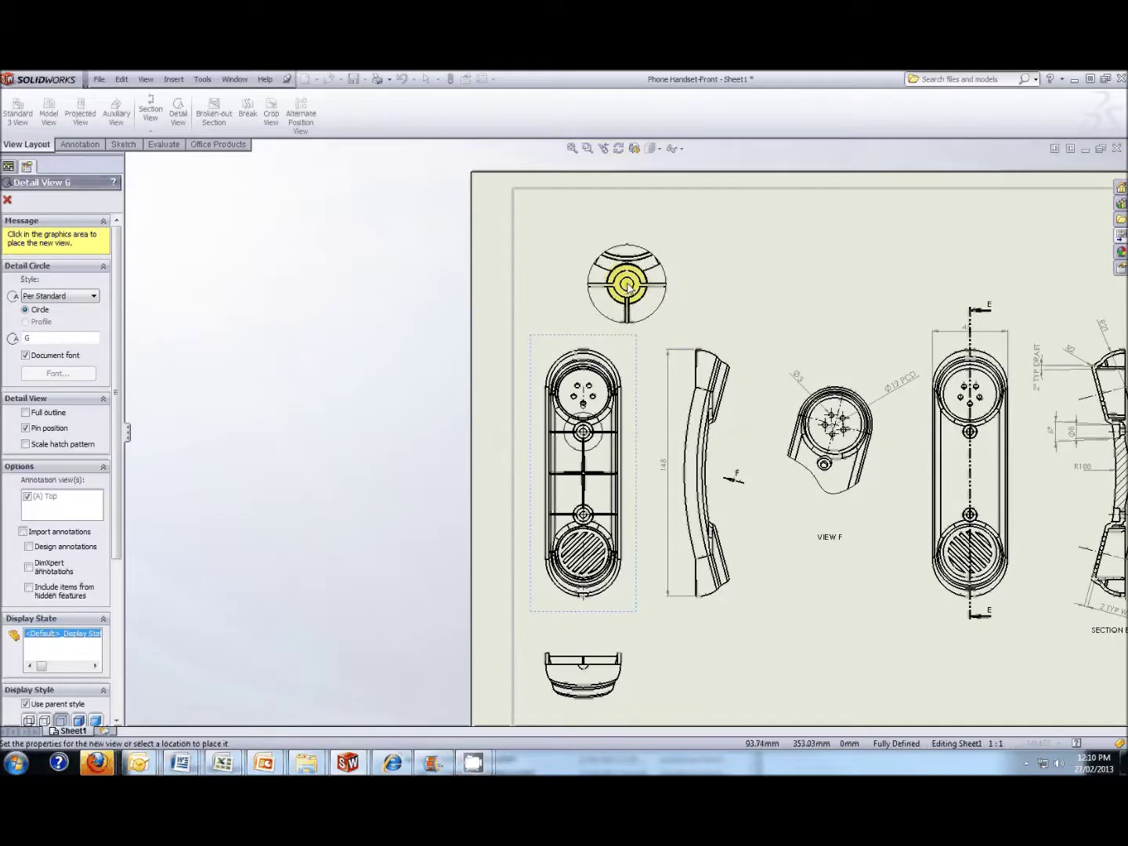
pyautogui.click(596, 283)
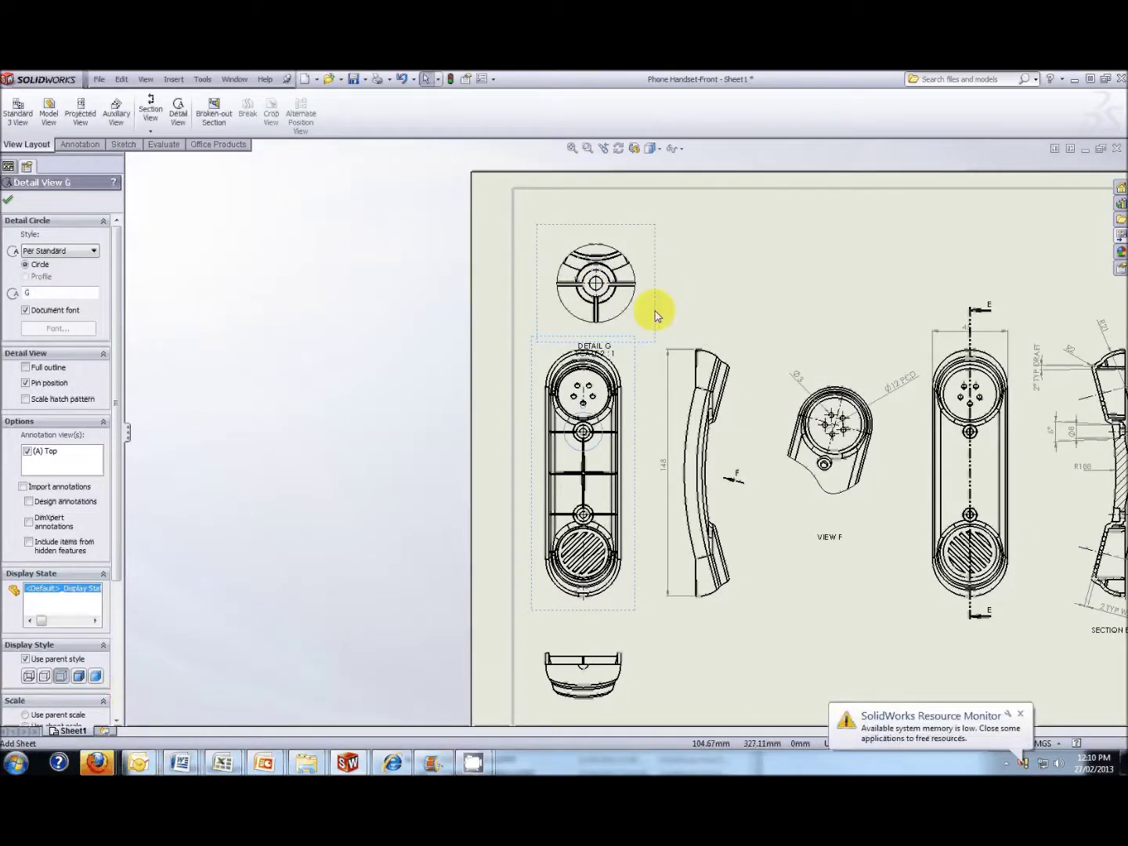
pyautogui.click(10, 199)
pyautogui.moveTo(650, 262)
pyautogui.mouseDown()
pyautogui.moveTo(678, 242)
pyautogui.moveTo(659, 235)
pyautogui.moveTo(663, 243)
pyautogui.mouseUp()
pyautogui.scroll(3, 672, 298)
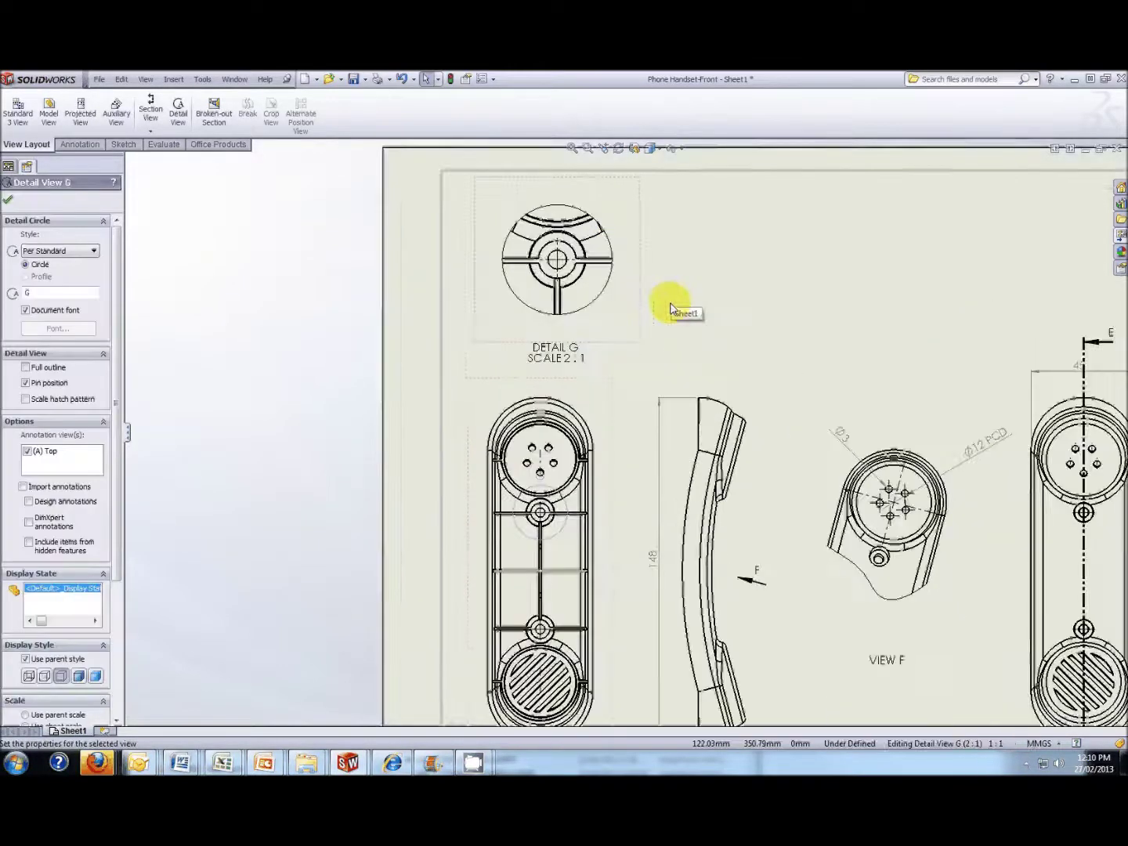
pyautogui.scroll(1, 650, 309)
pyautogui.scroll(1, 647, 309)
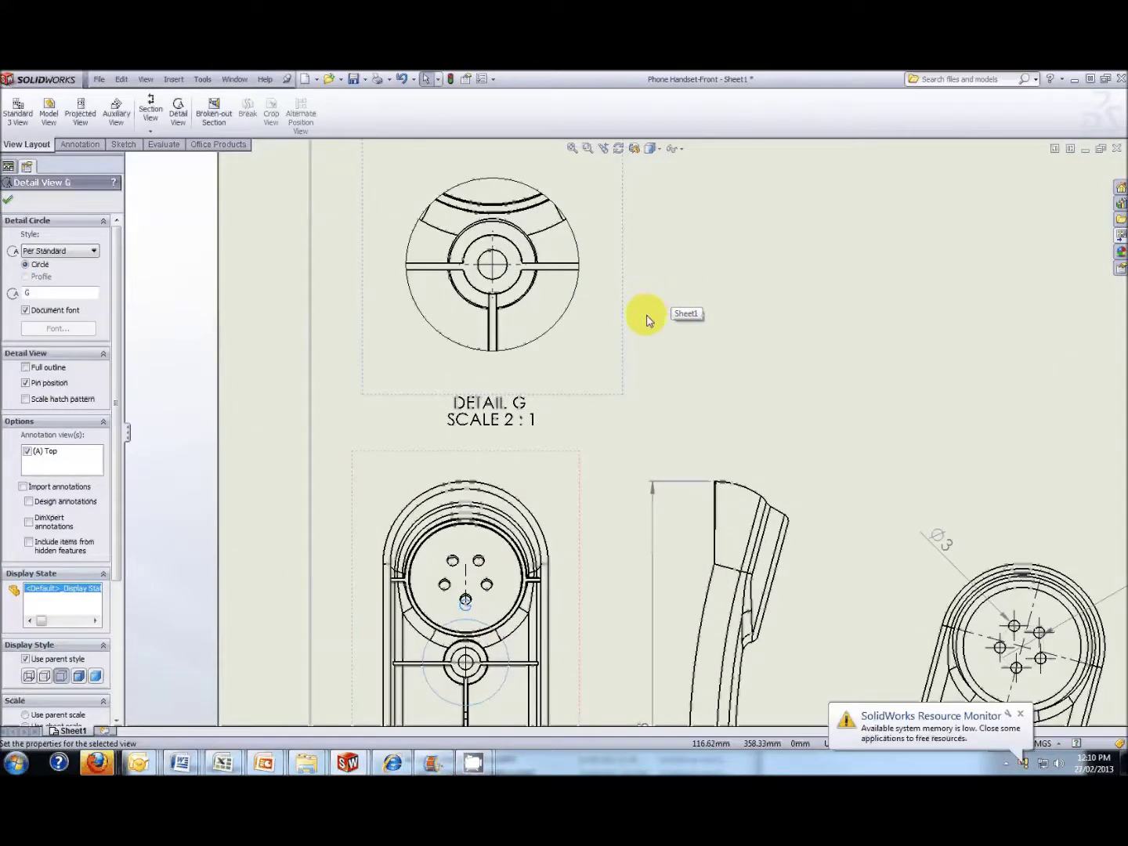
pyautogui.click(647, 321)
# Dimension the radius of the boss's outer arc in the detail view, placing the value to its lower right.
pyautogui.scroll(-1, 596, 368)
pyautogui.scroll(-2, 566, 329)
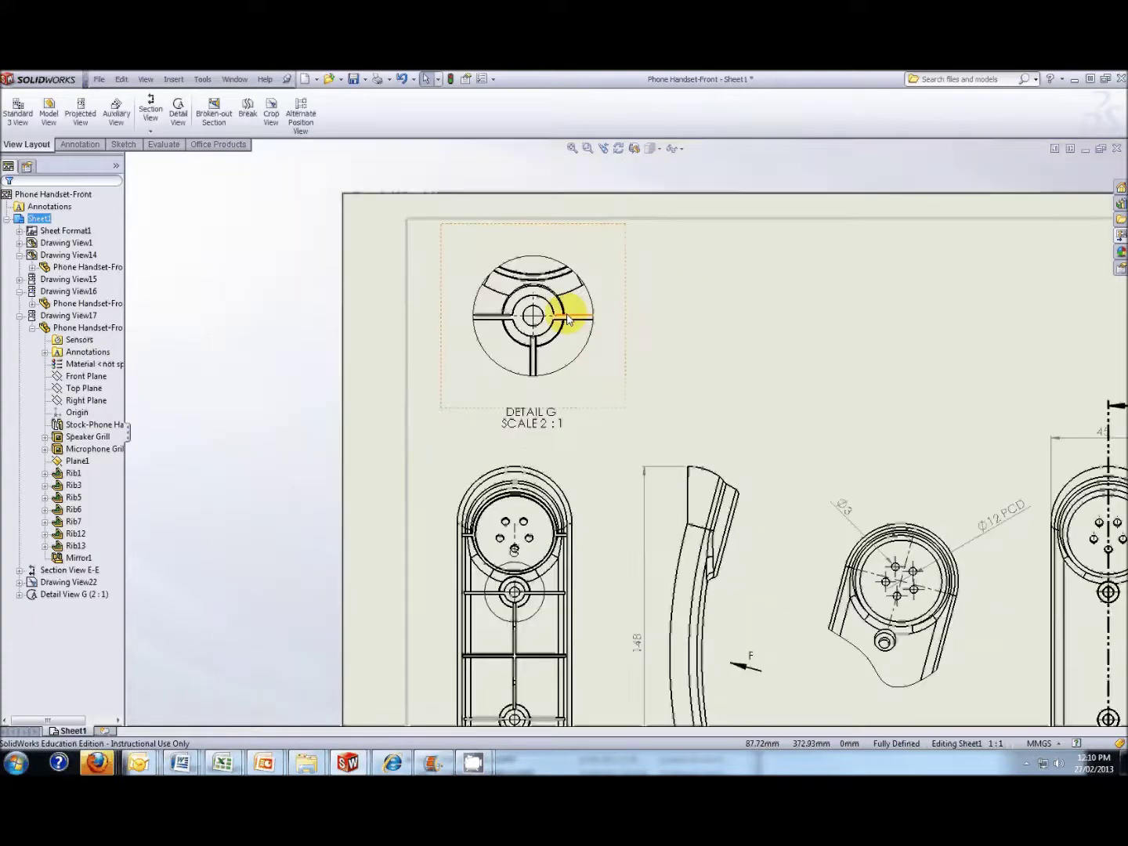
pyautogui.click(80, 145)
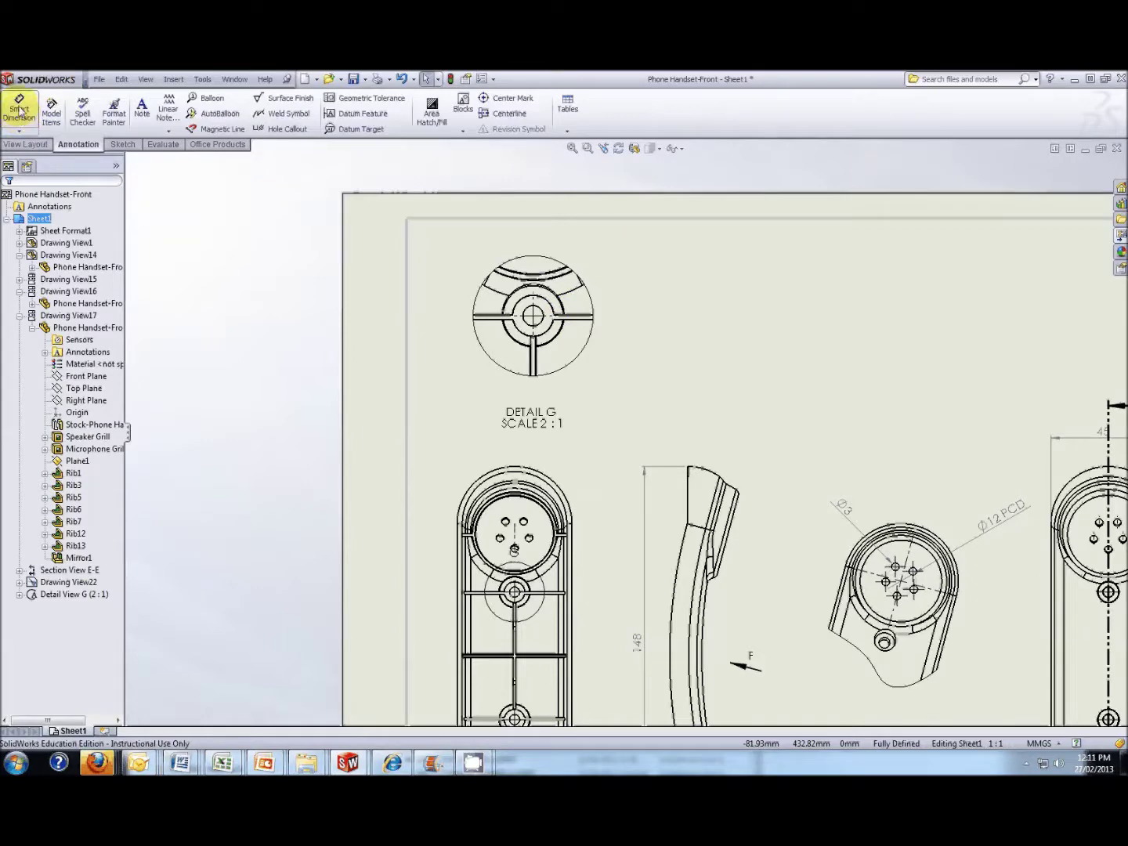
pyautogui.click(20, 110)
pyautogui.scroll(1, 571, 342)
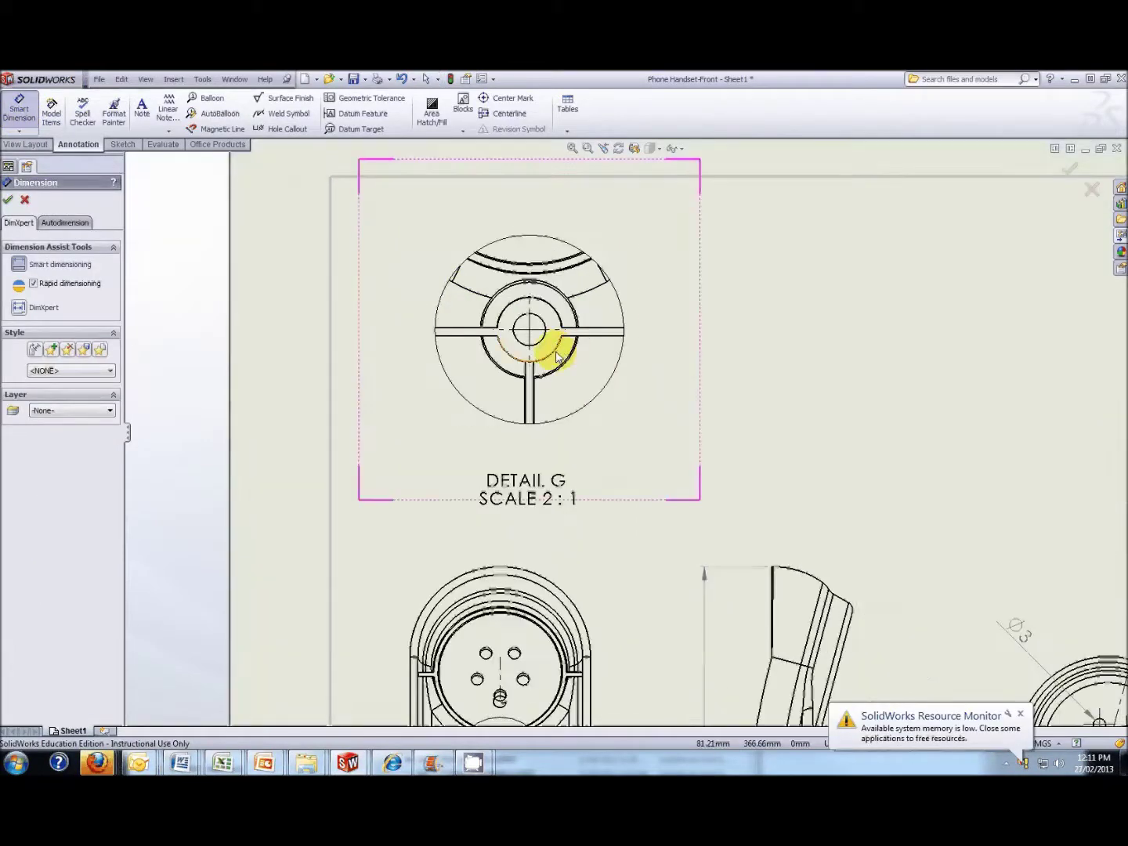
pyautogui.click(553, 351)
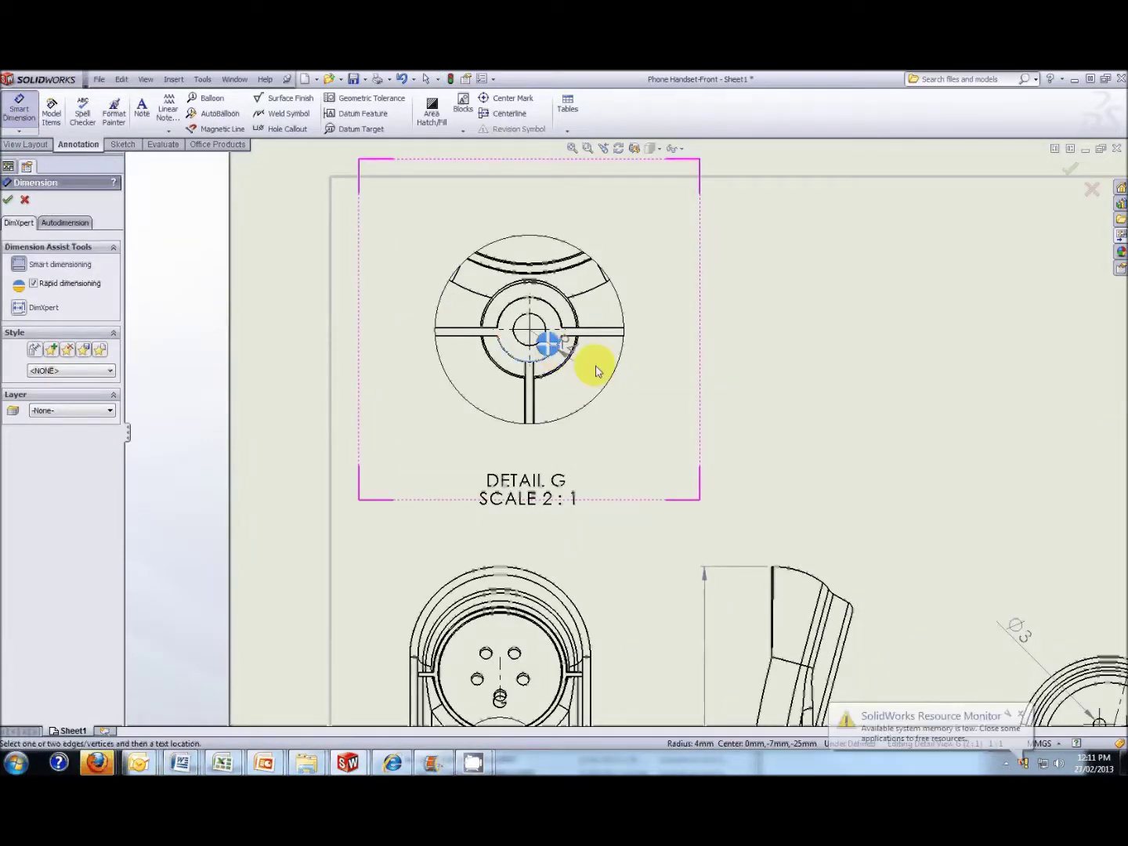
pyautogui.click(735, 415)
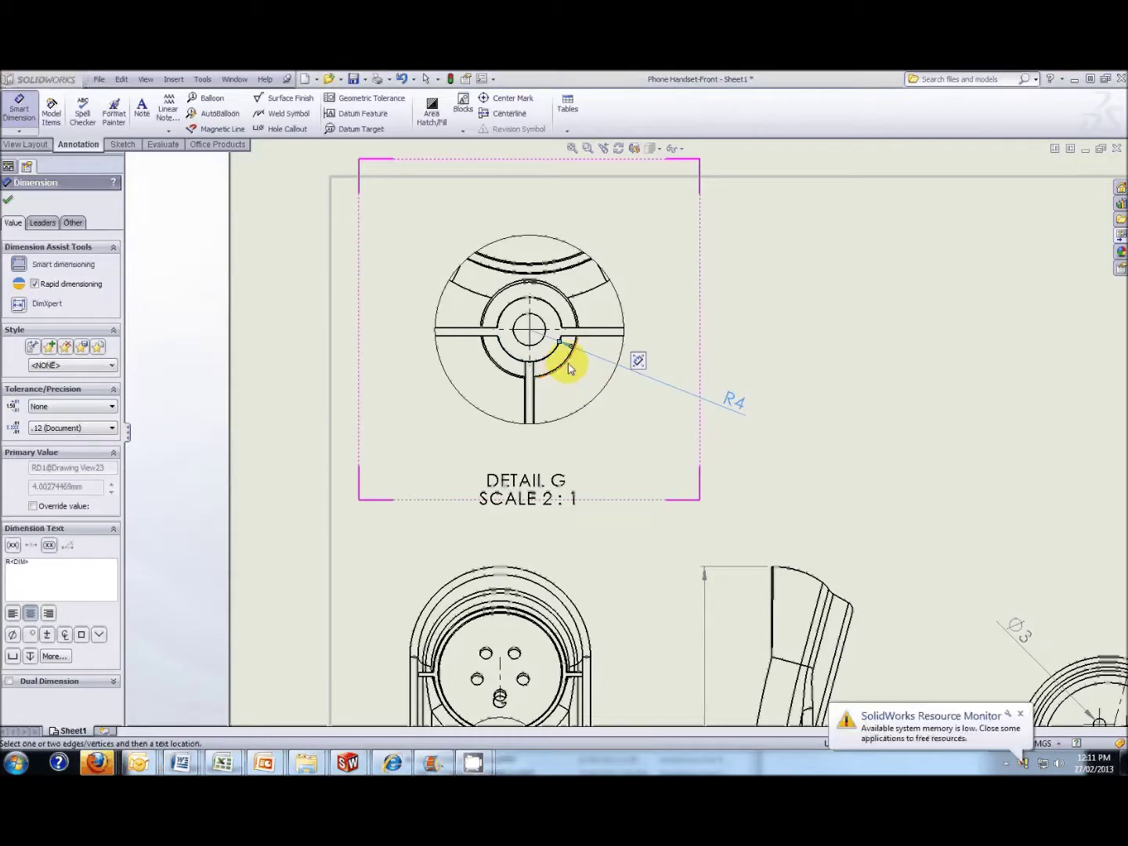
# Dimension the radius of the larger ring around the boss in the detail view, placing the value to its upper right.
pyautogui.click(611, 371)
pyautogui.click(655, 420)
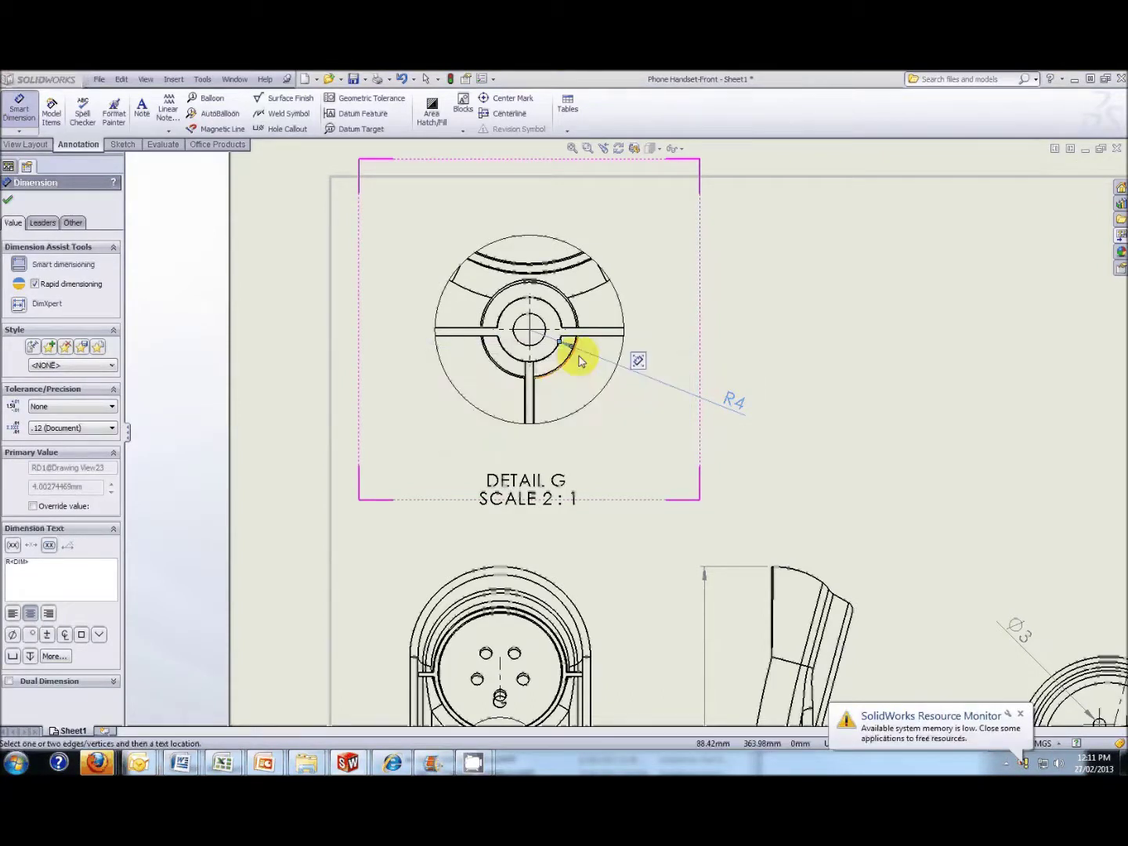
pyautogui.click(576, 310)
pyautogui.click(719, 304)
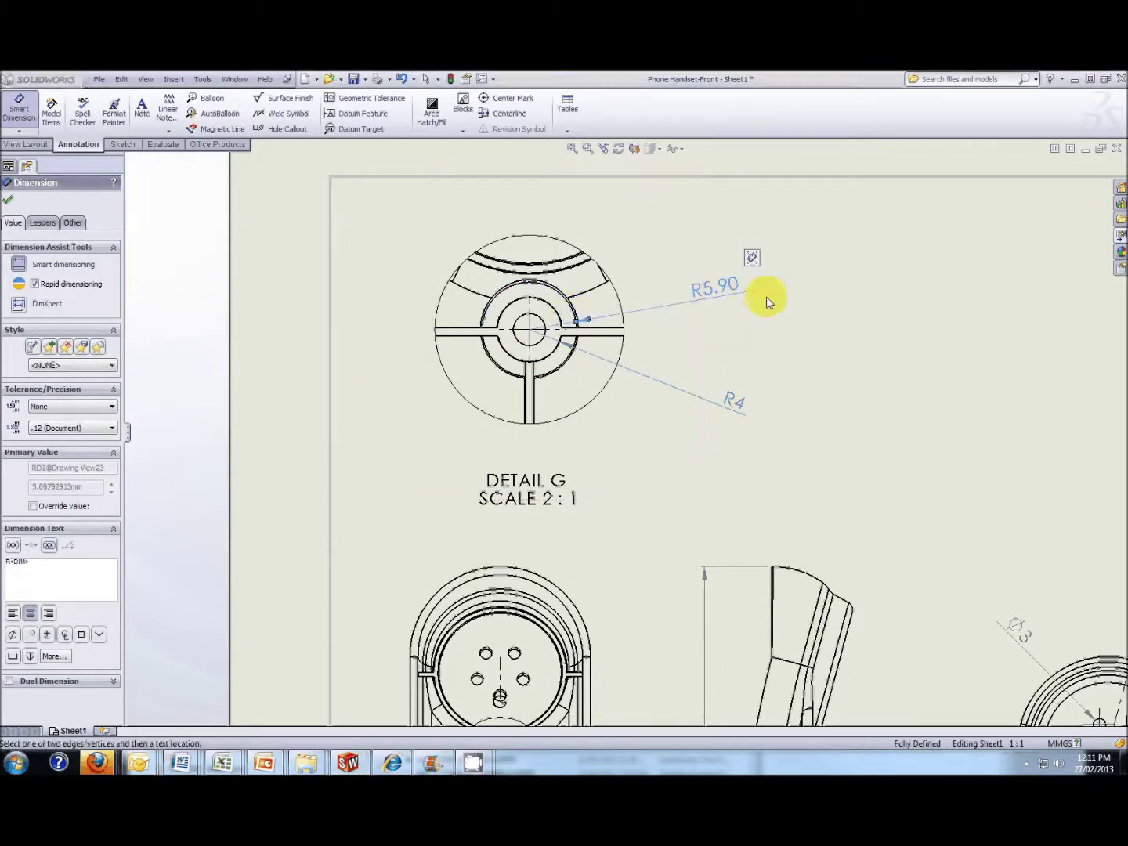
pyautogui.click(10, 203)
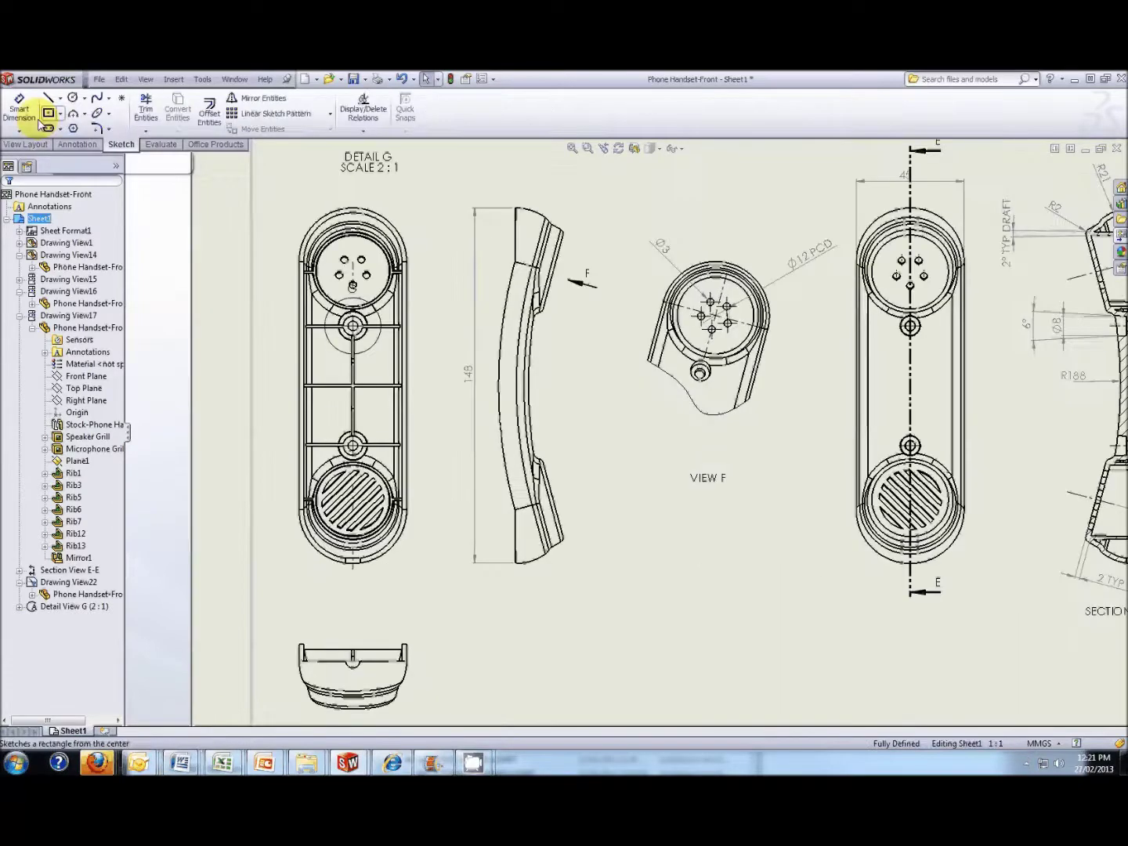
# Sketch an inclined centerline about 50 mm long beside the outer curved edge of the side view.
pyautogui.click(56, 98)
pyautogui.click(75, 127)
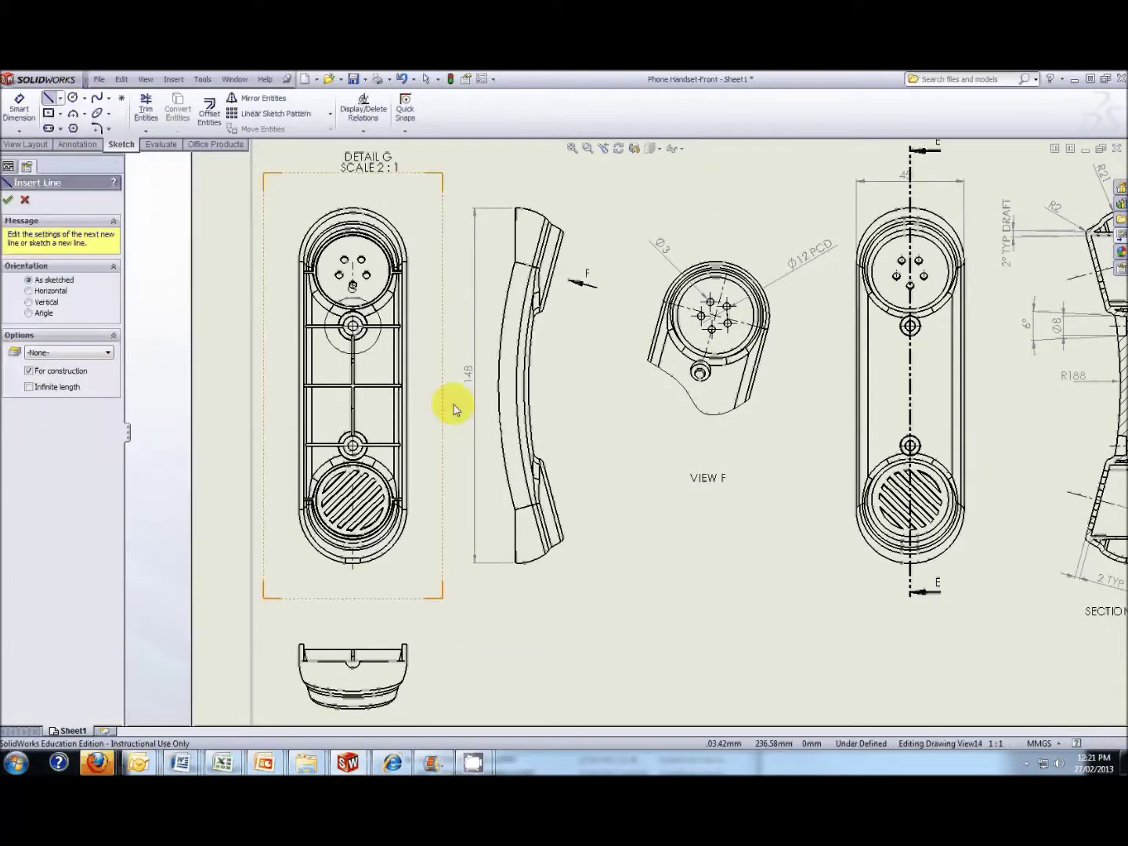
pyautogui.click(448, 394)
pyautogui.click(498, 519)
pyautogui.press('Escape')
pyautogui.scroll(-1, 522, 443)
pyautogui.scroll(-2, 502, 440)
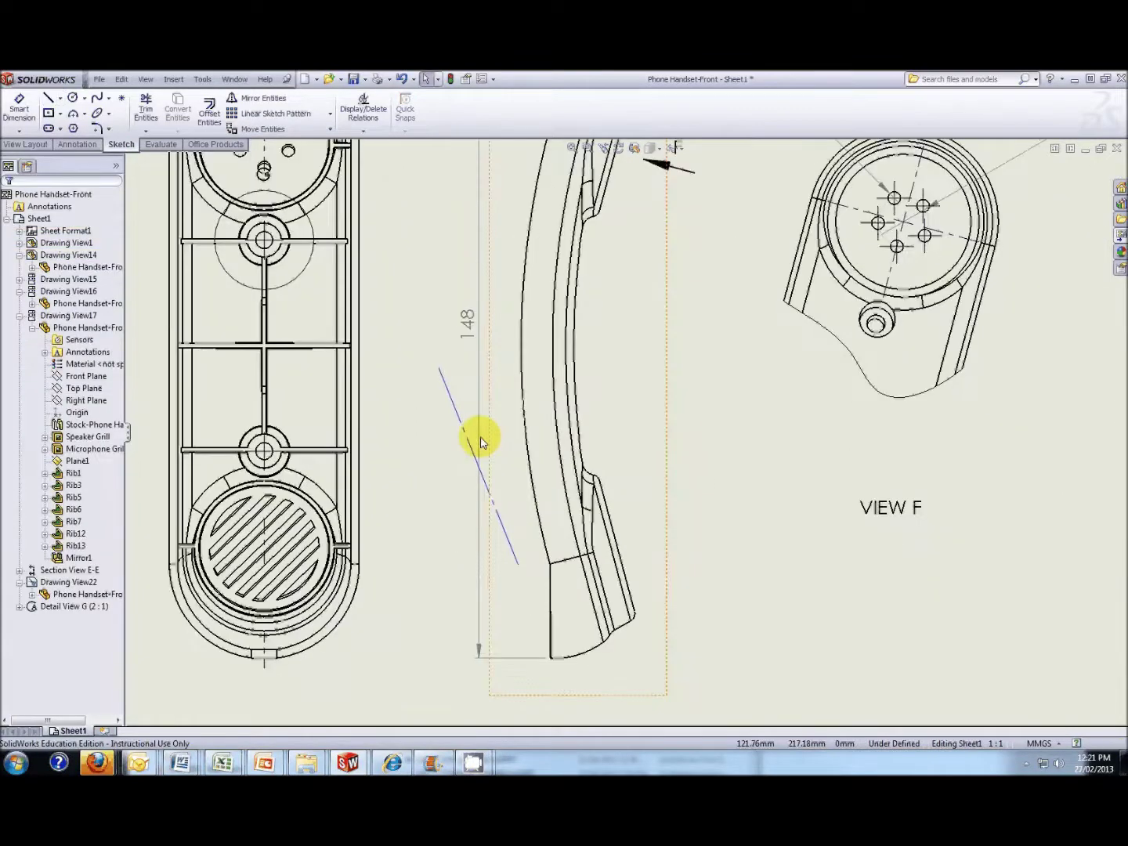
# Make the inclined centerline tangent to the side view's outer curved edge and stretch its upper end upward along the curve.
pyautogui.click(466, 441)
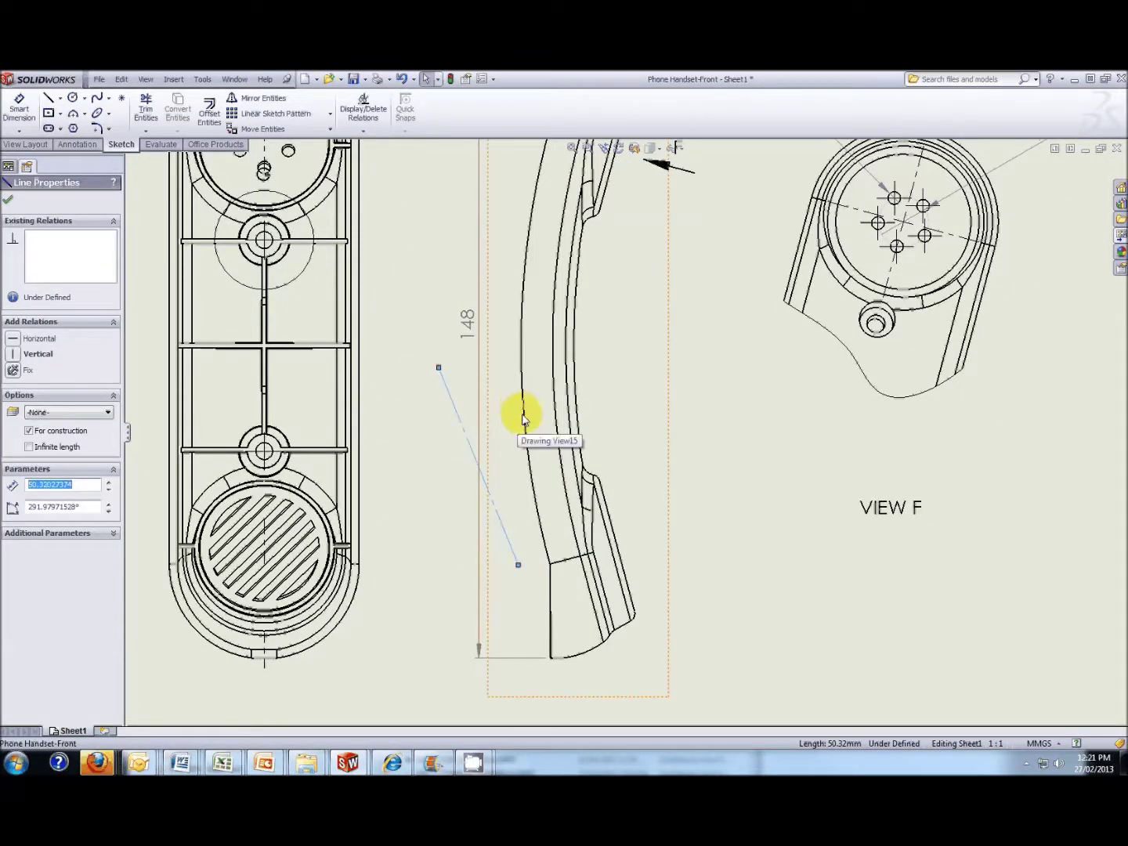
pyautogui.doubleClick(523, 381)
pyautogui.keyDown('ctrl'); pyautogui.click(523, 381); pyautogui.keyUp('ctrl')
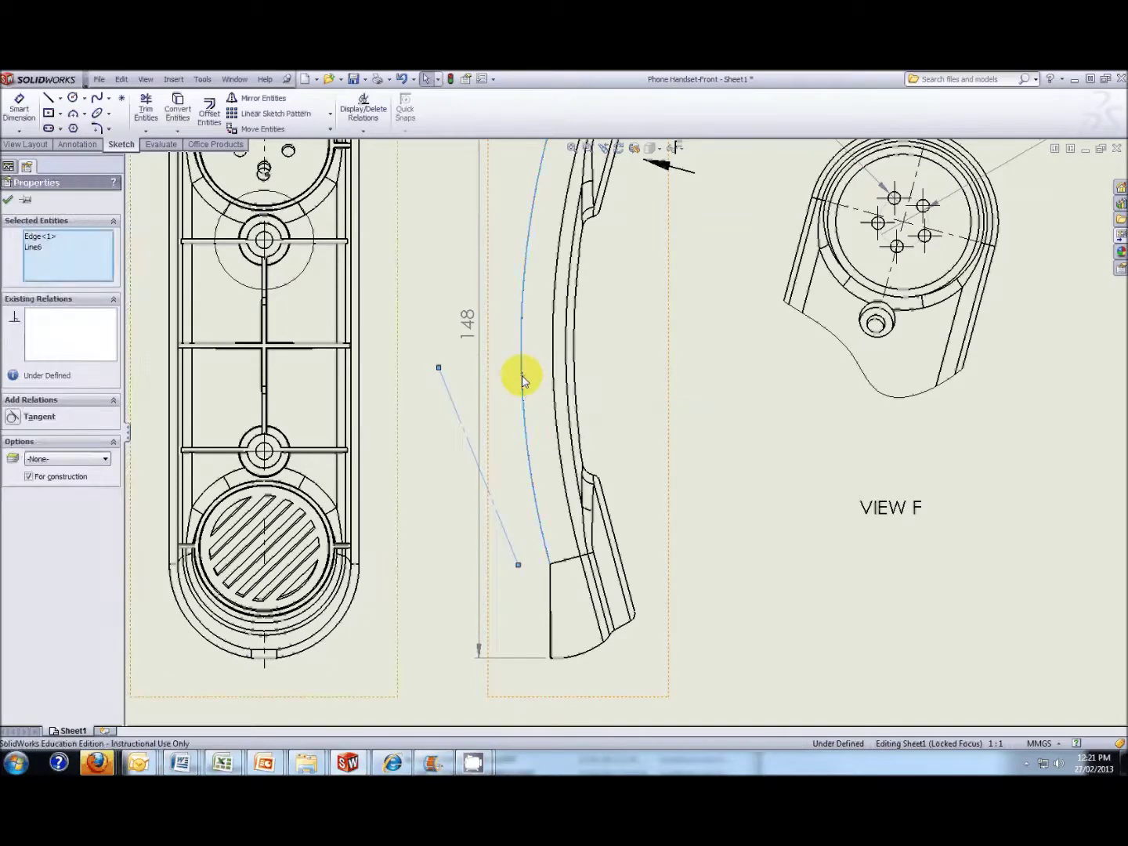
pyautogui.click(13, 417)
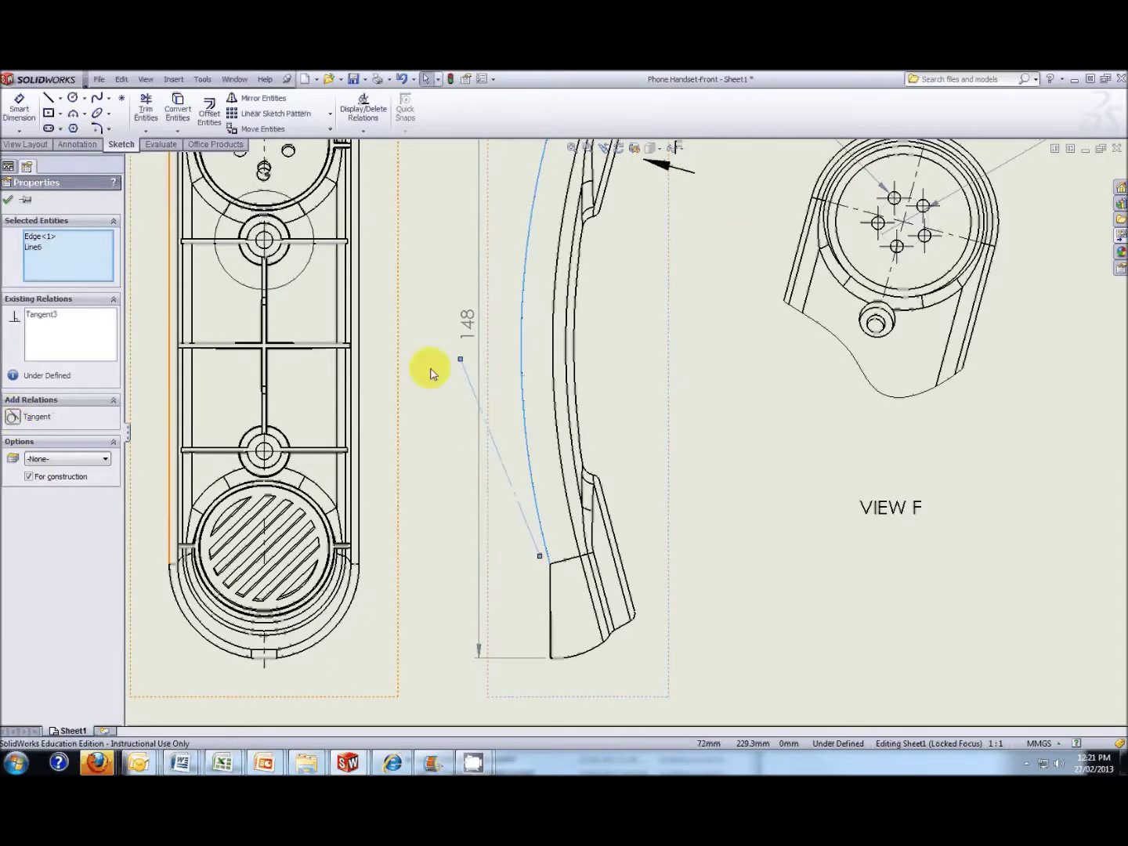
pyautogui.click(341, 307)
pyautogui.moveTo(465, 315); pyautogui.dragTo(507, 223)
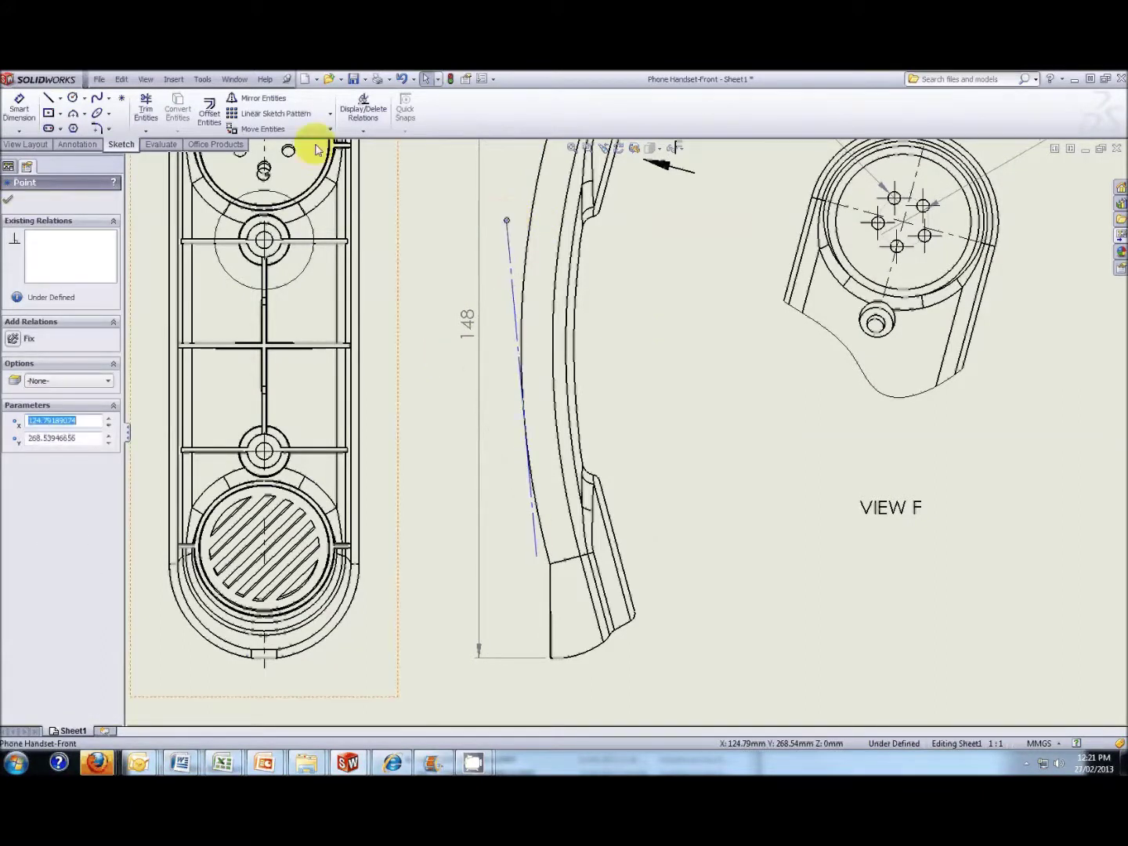
# Sketch a second centerline about 47 mm long, perpendicular to the tangent centerline, across the side view.
pyautogui.click(59, 98)
pyautogui.click(75, 126)
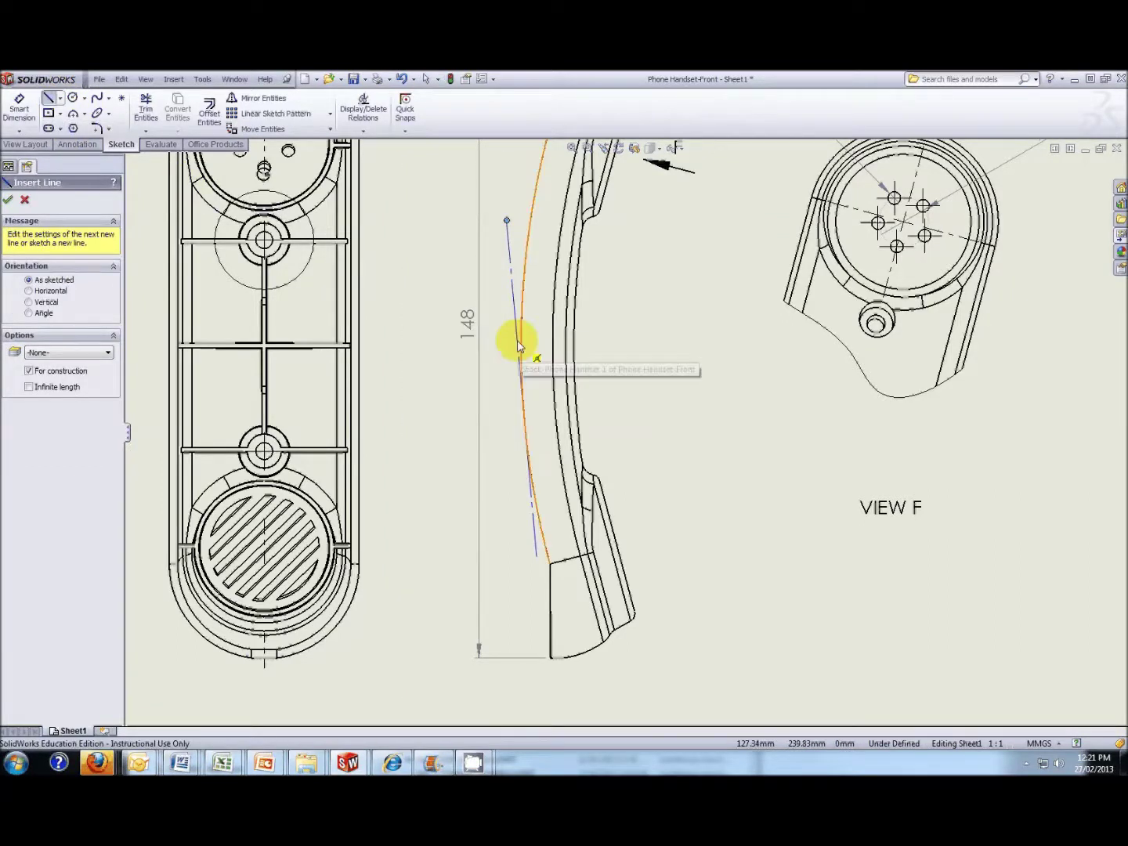
pyautogui.click(518, 337)
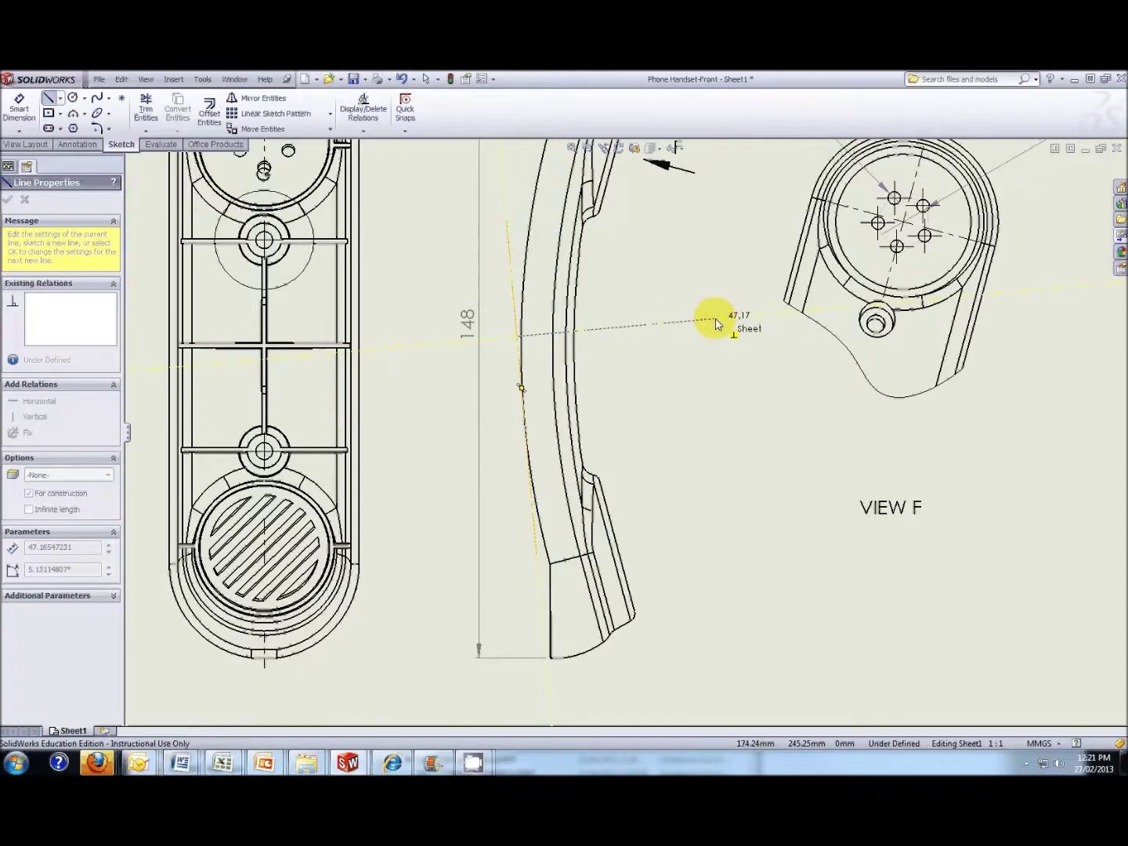
pyautogui.click(715, 324)
pyautogui.scroll(-2, 542, 357)
pyautogui.scroll(-3, 575, 380)
pyautogui.press('Escape')
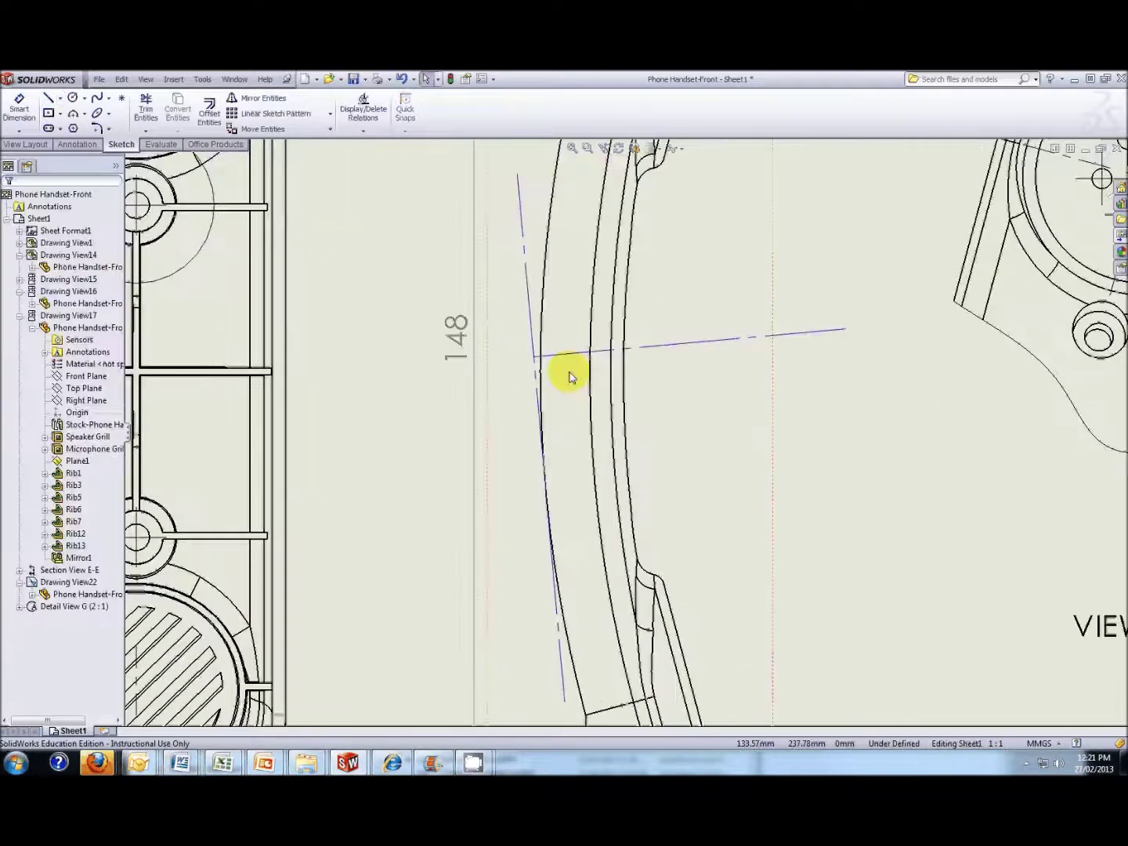
# Make the start point of the perpendicular centerline coincident with the side view's outer curved edge.
pyautogui.scroll(-1, 537, 364)
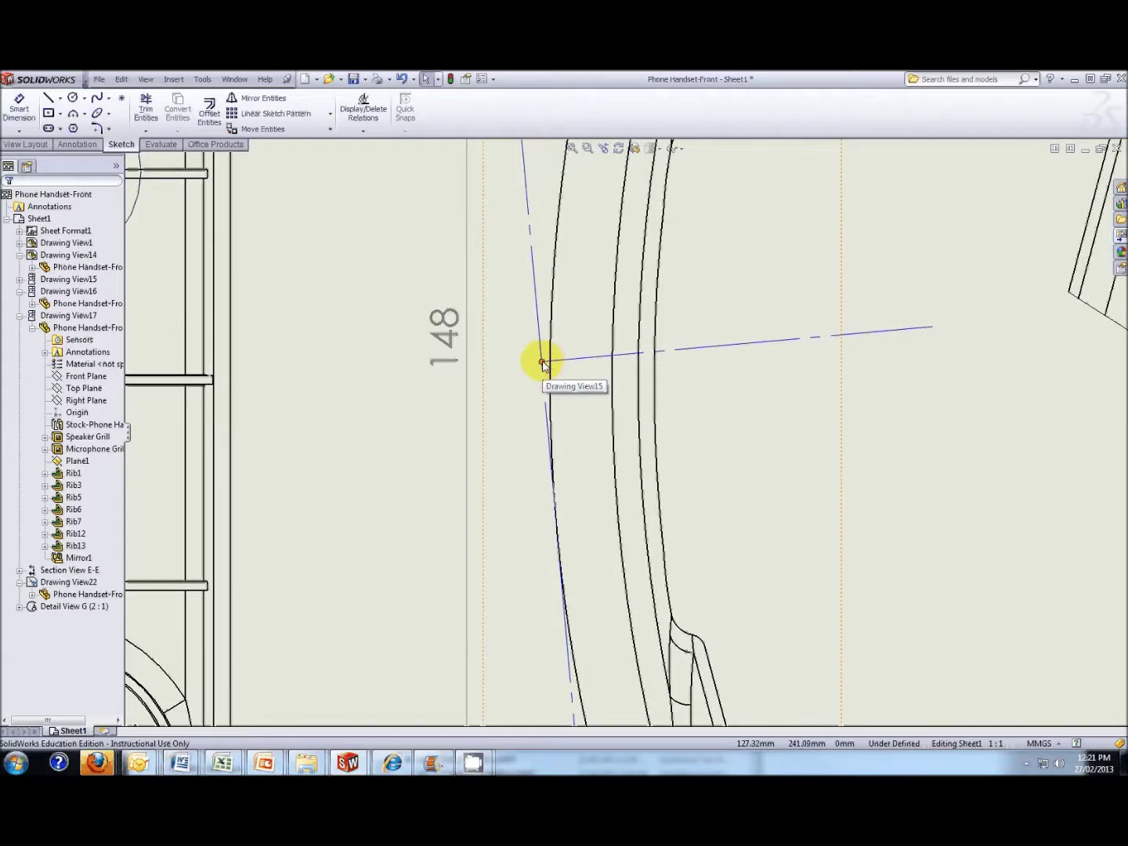
pyautogui.click(543, 363)
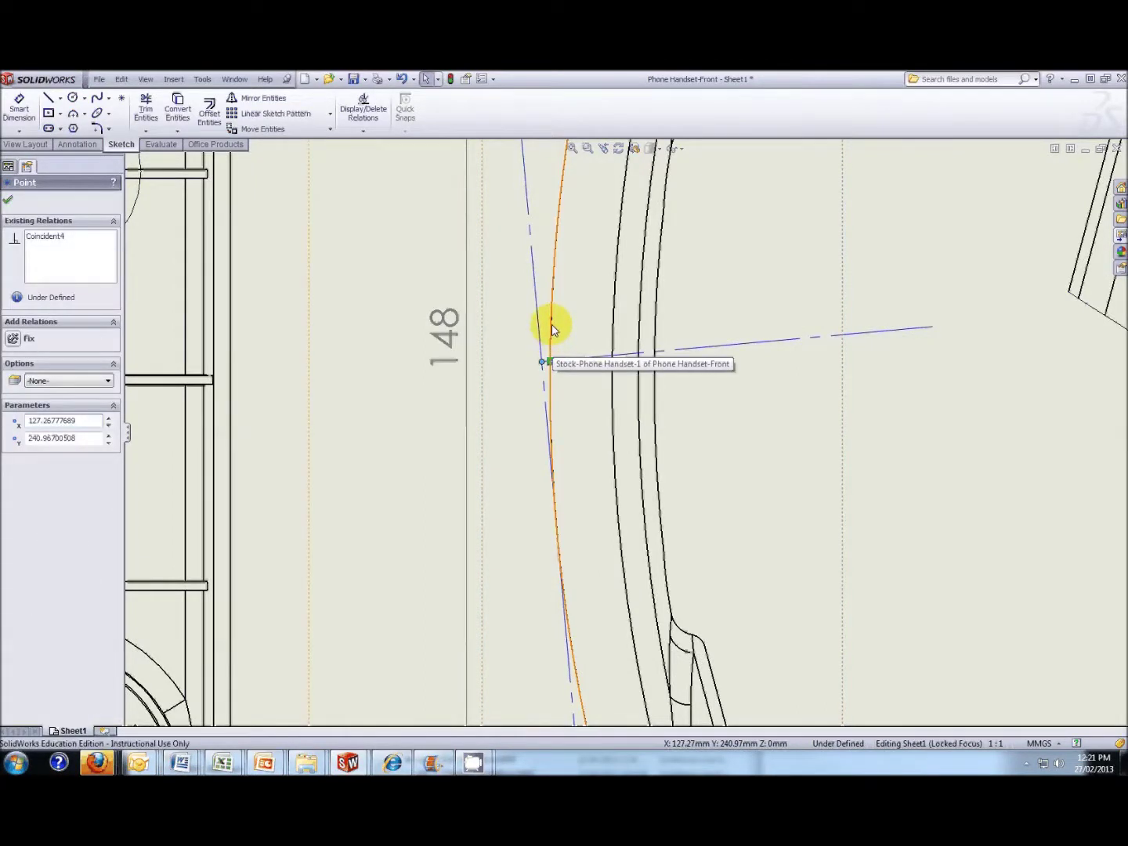
pyautogui.keyDown('ctrl'); pyautogui.click(551, 328); pyautogui.keyUp('ctrl')
pyautogui.click(13, 447)
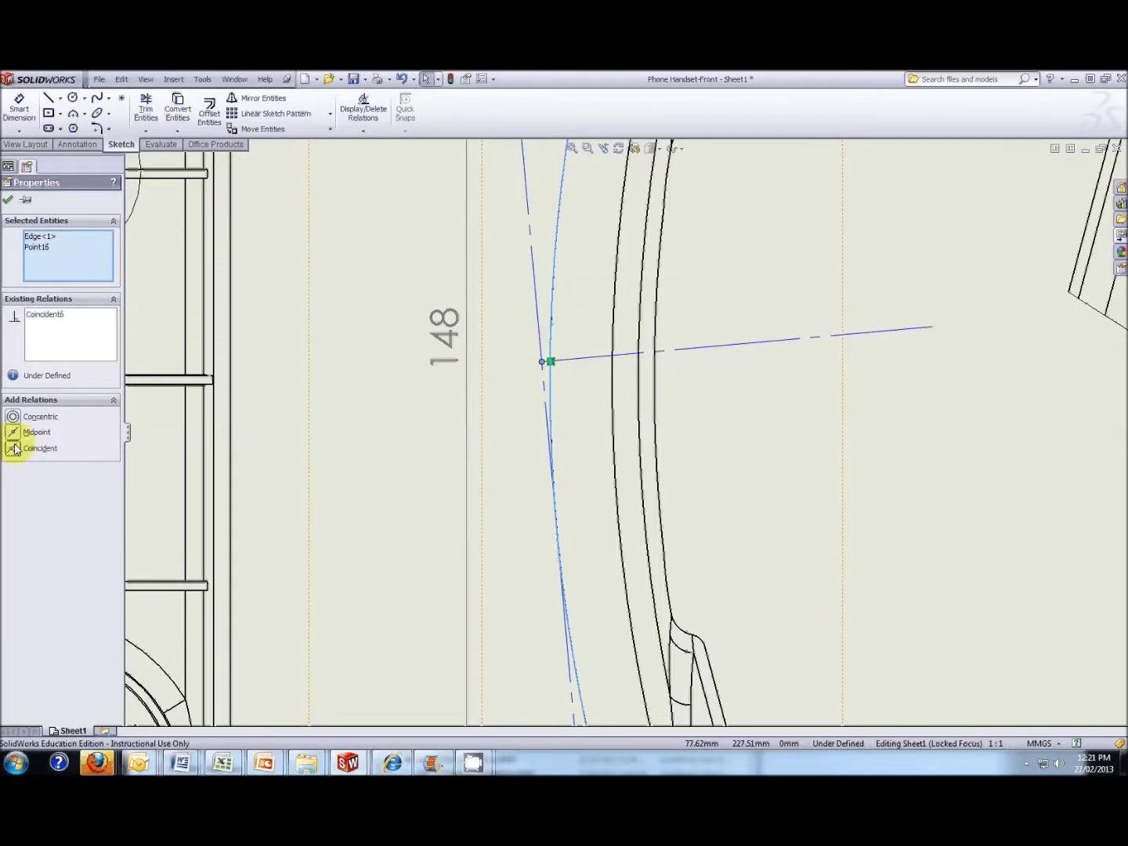
pyautogui.click(9, 200)
# Reposition the perpendicular centerline by its free end so it crosses the handle just below mid-height, about 38 mm long.
pyautogui.scroll(4, 700, 521)
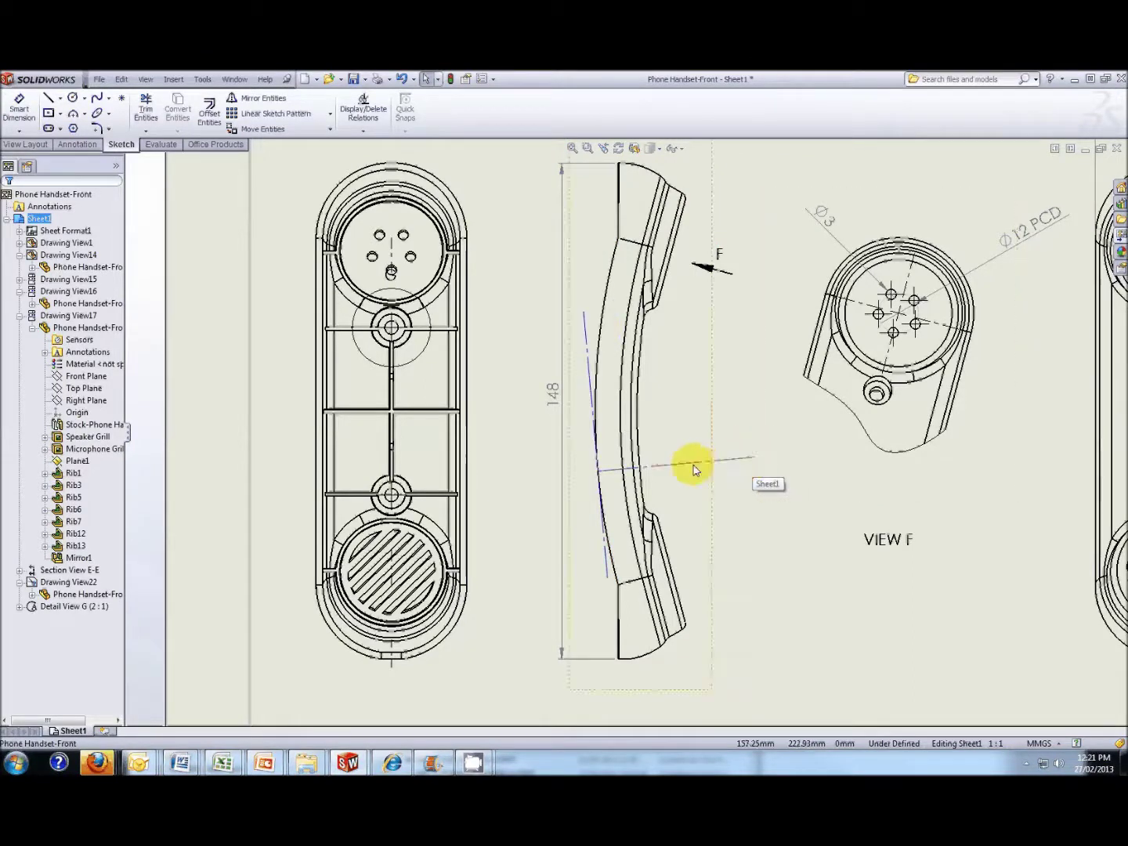
pyautogui.moveTo(751, 459); pyautogui.dragTo(724, 441)
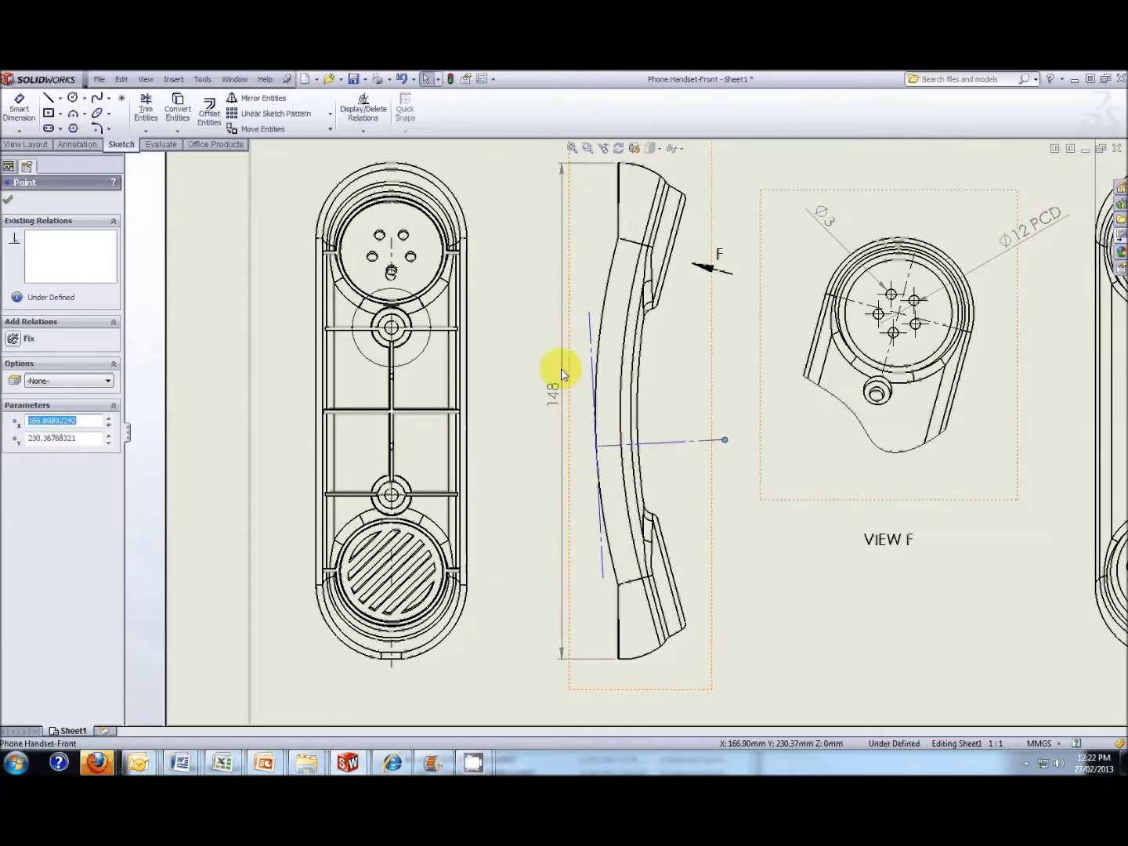
pyautogui.click(775, 533)
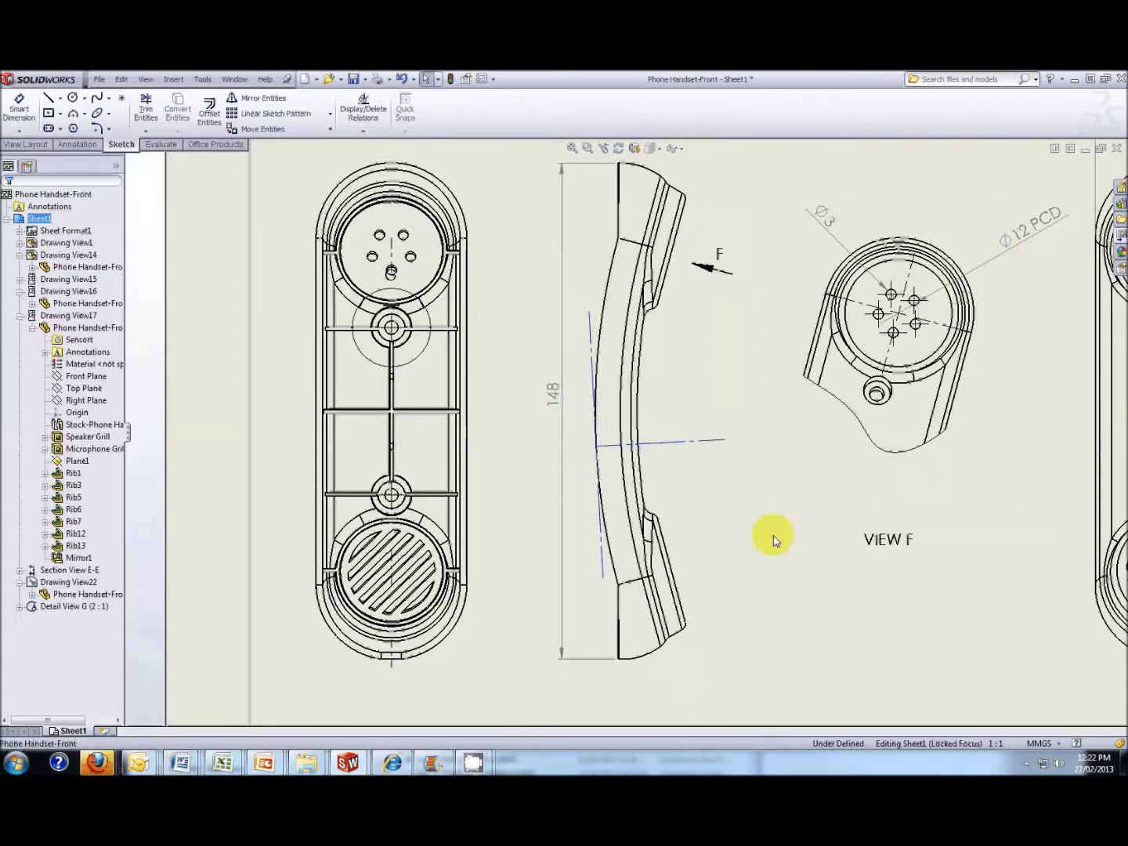
# Create a partial section view from the perpendicular centerline across the side view, excluding no rib features from the hatching.
pyautogui.scroll(-3, 764, 462)
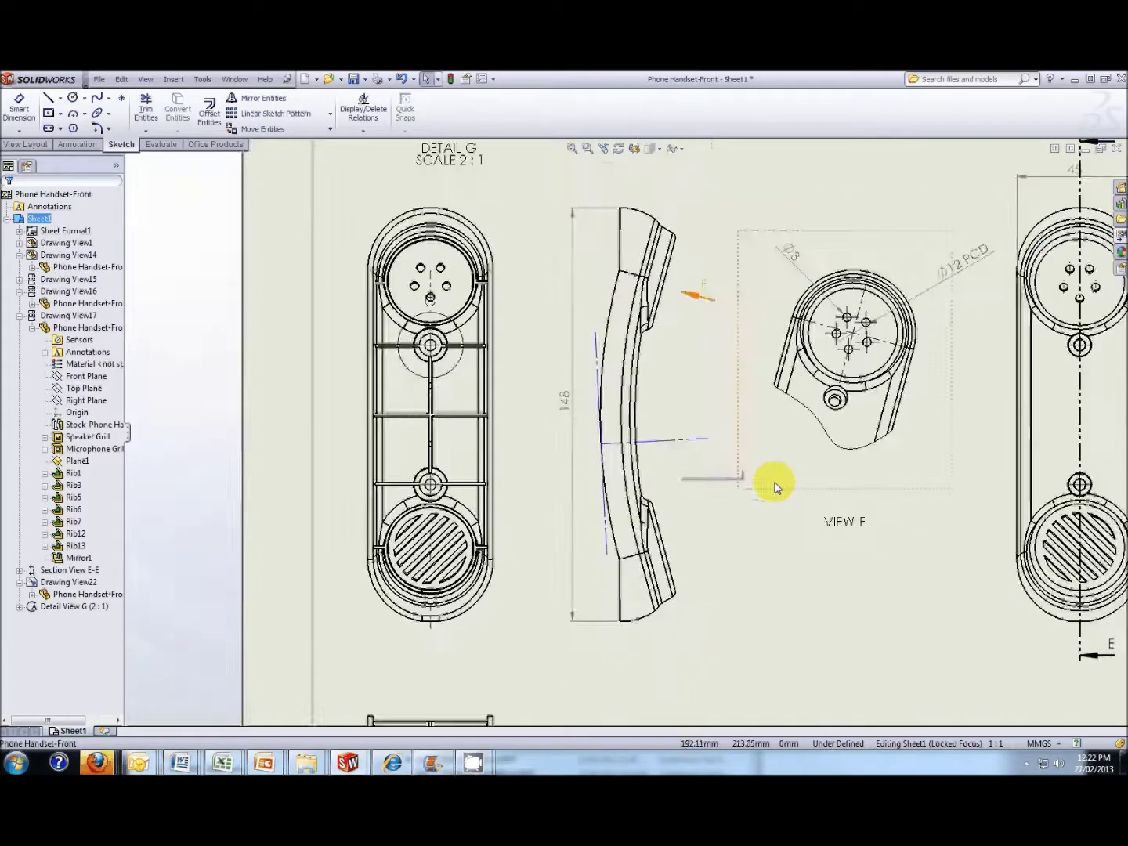
pyautogui.click(631, 424)
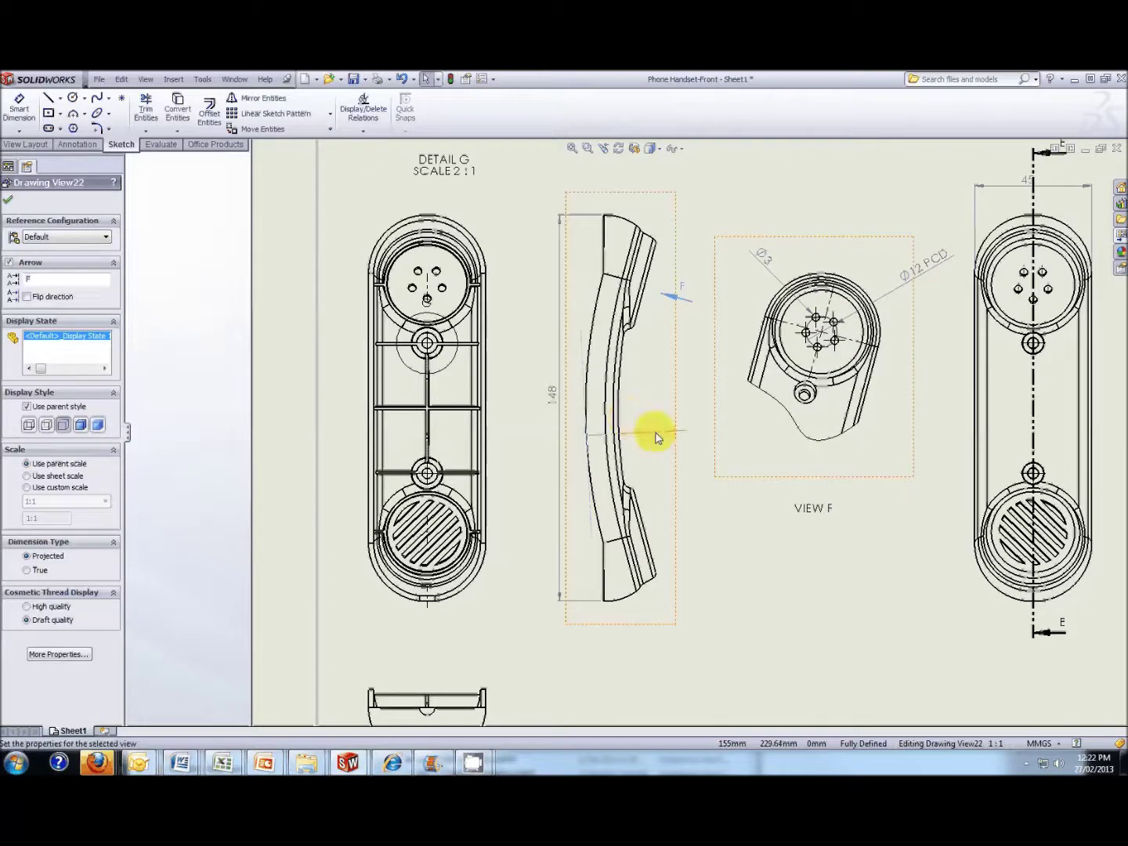
pyautogui.click(652, 433)
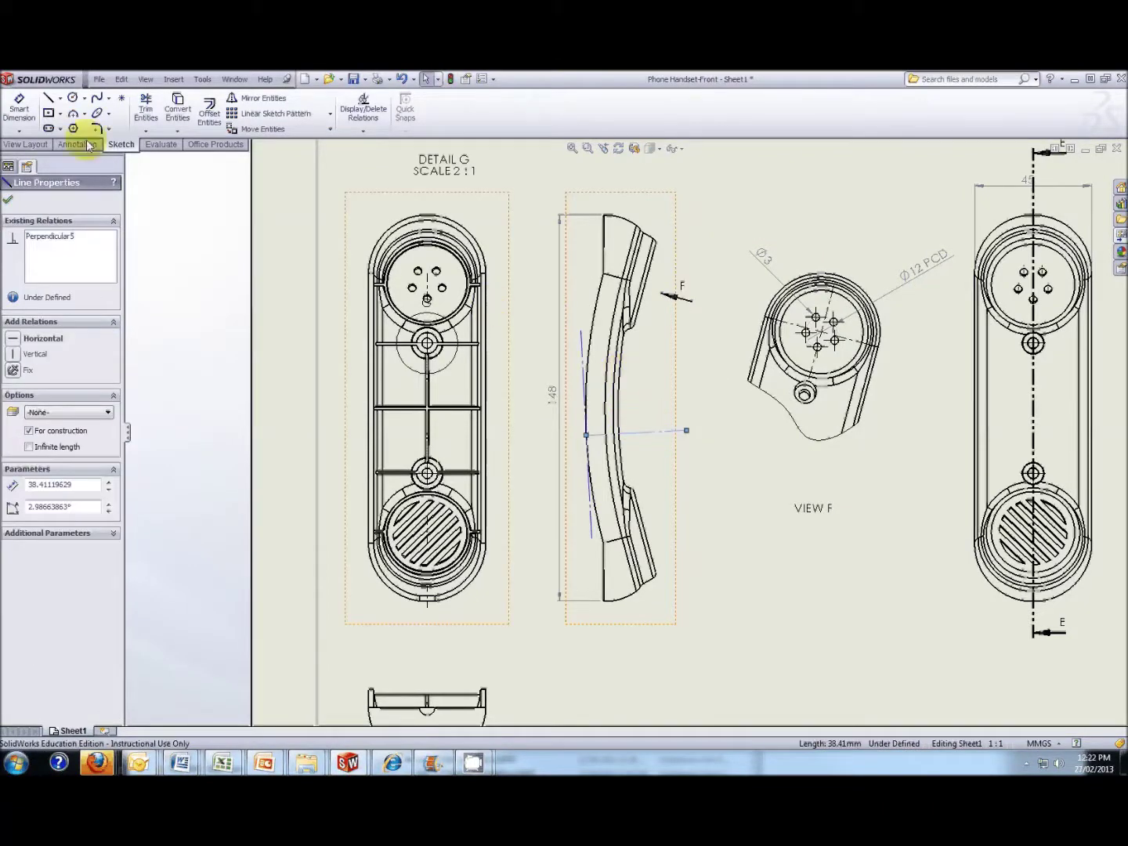
pyautogui.click(24, 145)
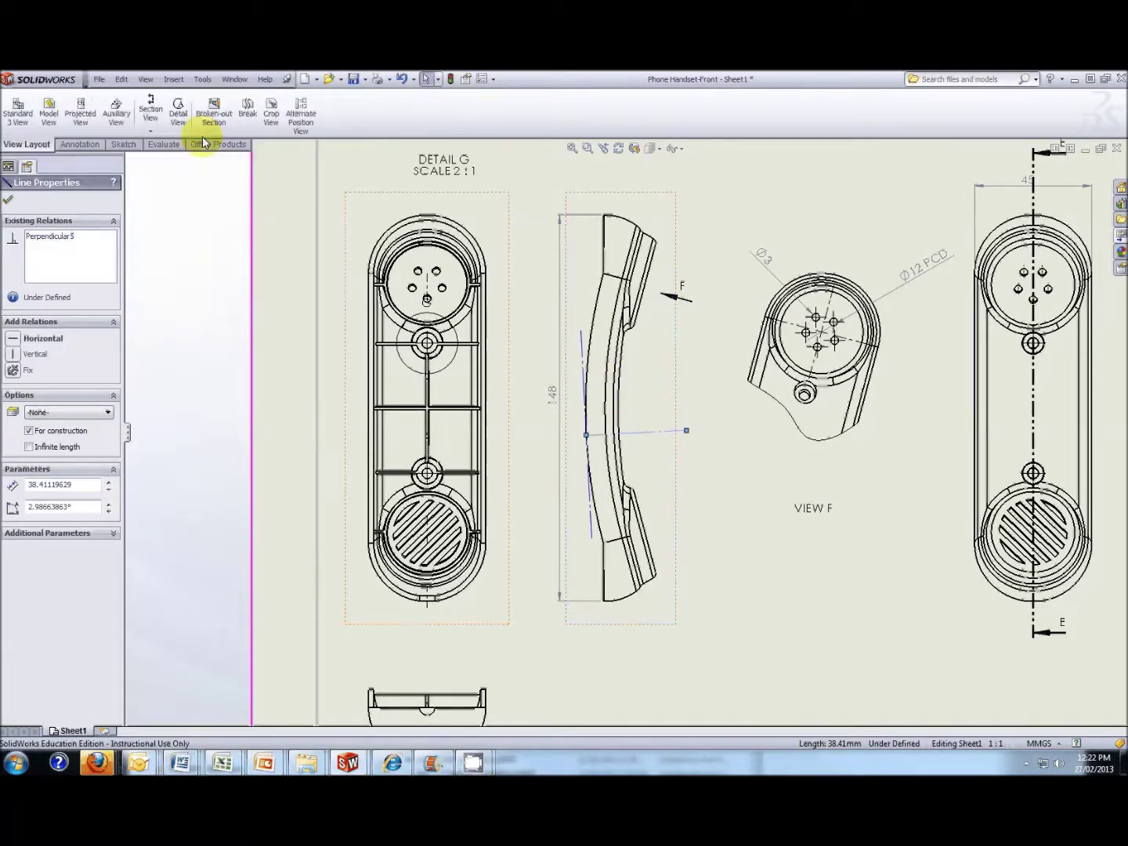
pyautogui.click(160, 111)
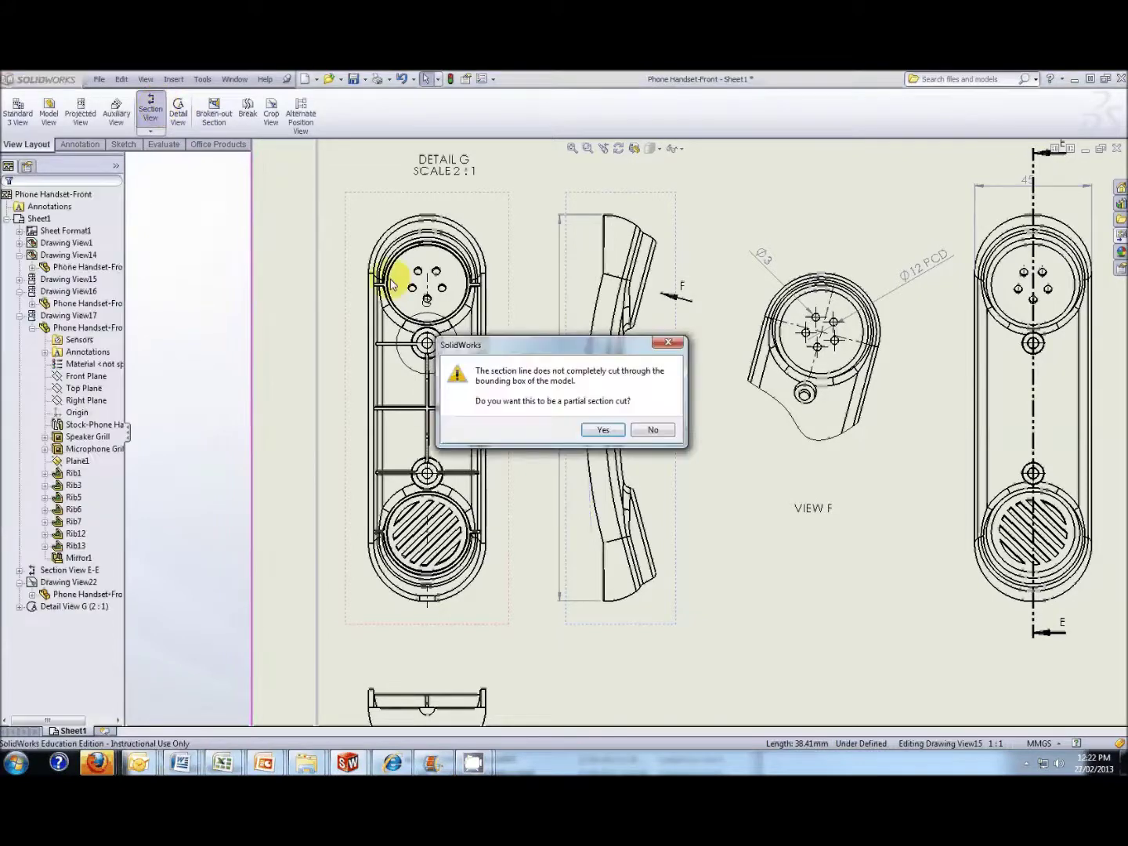
pyautogui.moveTo(553, 344)
pyautogui.mouseDown()
pyautogui.moveTo(747, 434)
pyautogui.moveTo(840, 560)
pyautogui.moveTo(567, 330)
pyautogui.mouseUp()
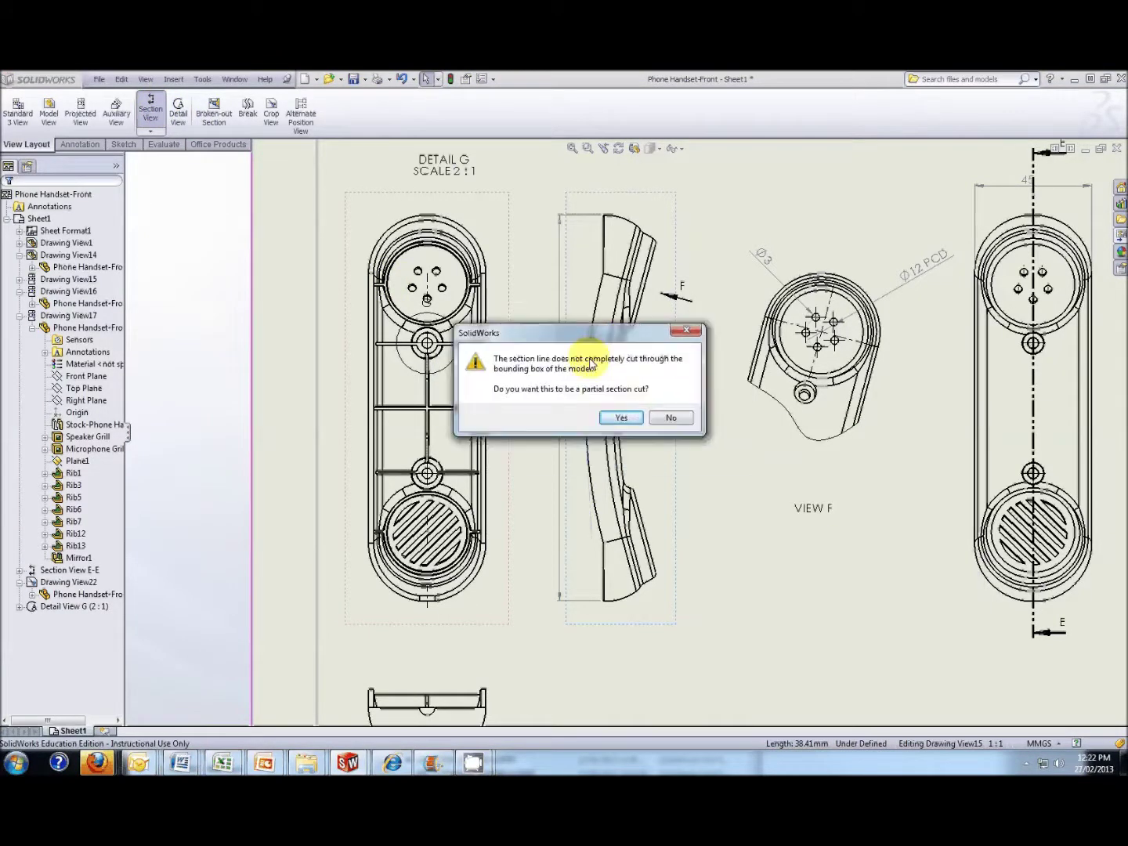
pyautogui.click(621, 418)
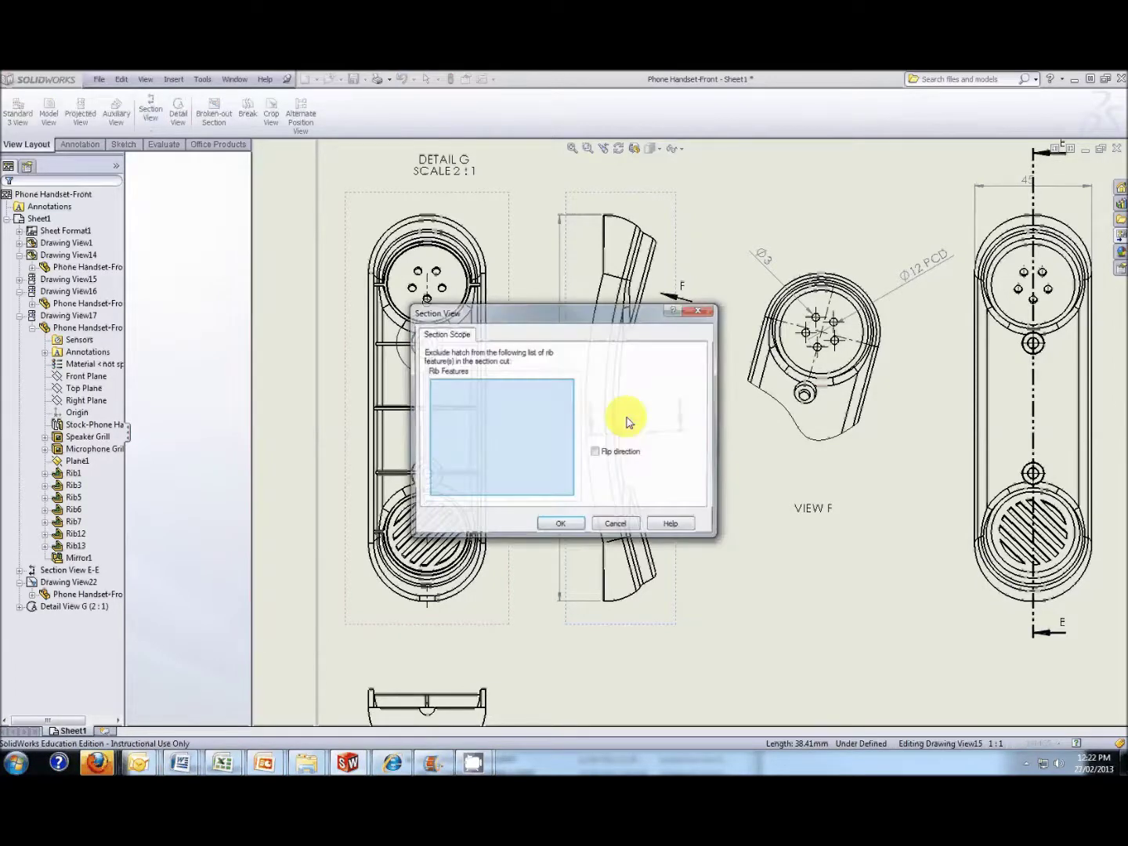
pyautogui.click(573, 524)
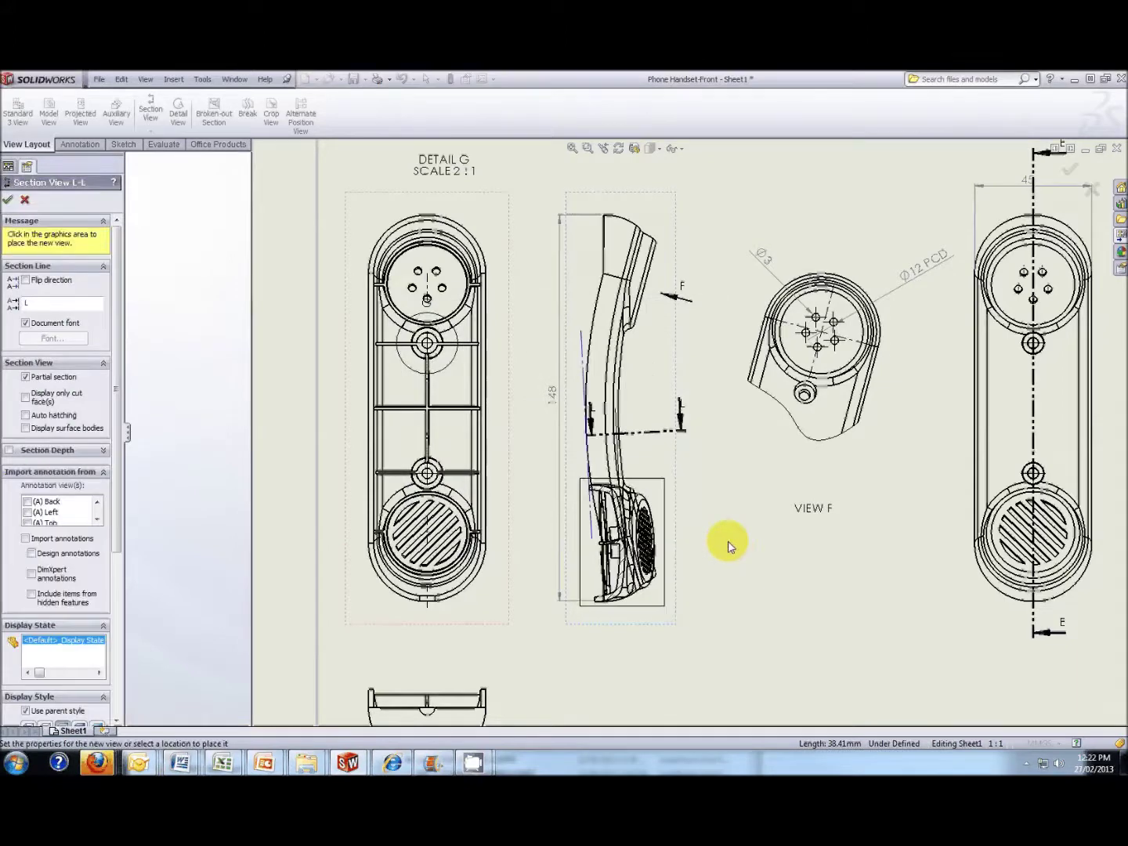
# Place the new section view directly below the side view, level with the end view.
pyautogui.scroll(5, 690, 611)
pyautogui.scroll(-1, 666, 576)
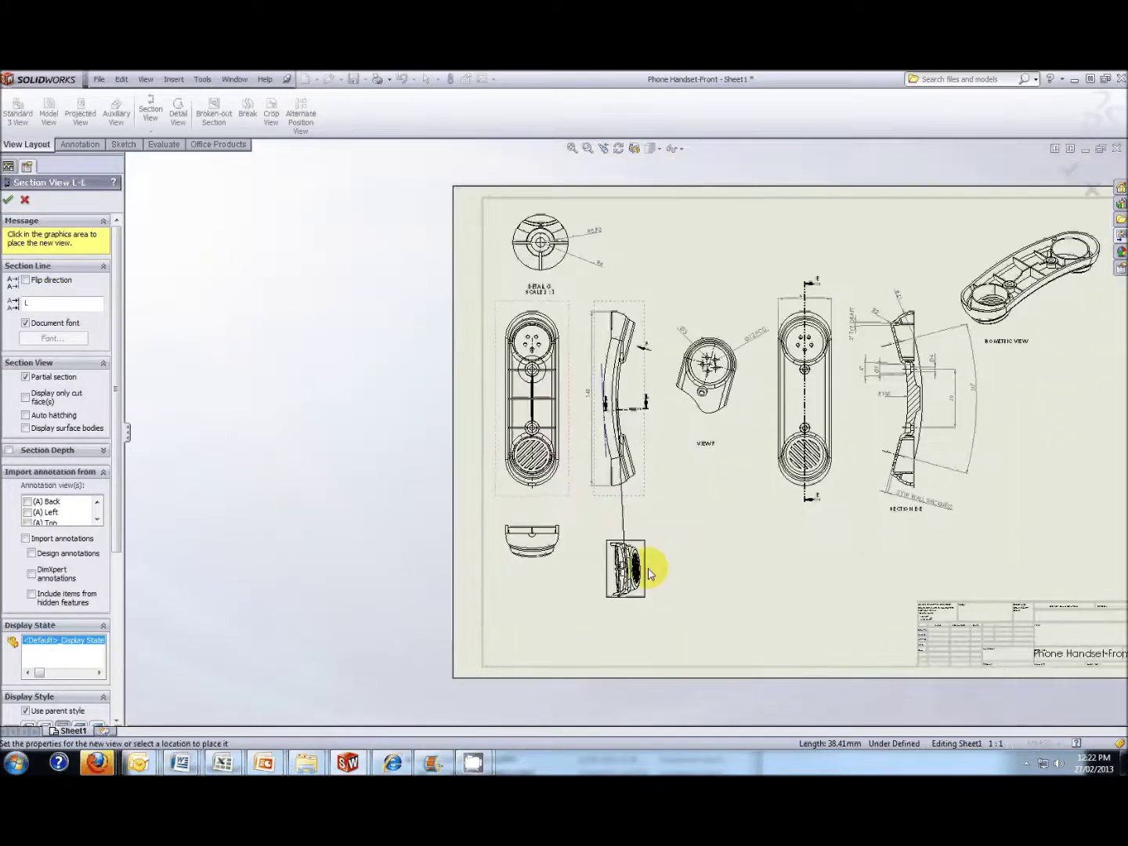
pyautogui.scroll(-1, 646, 552)
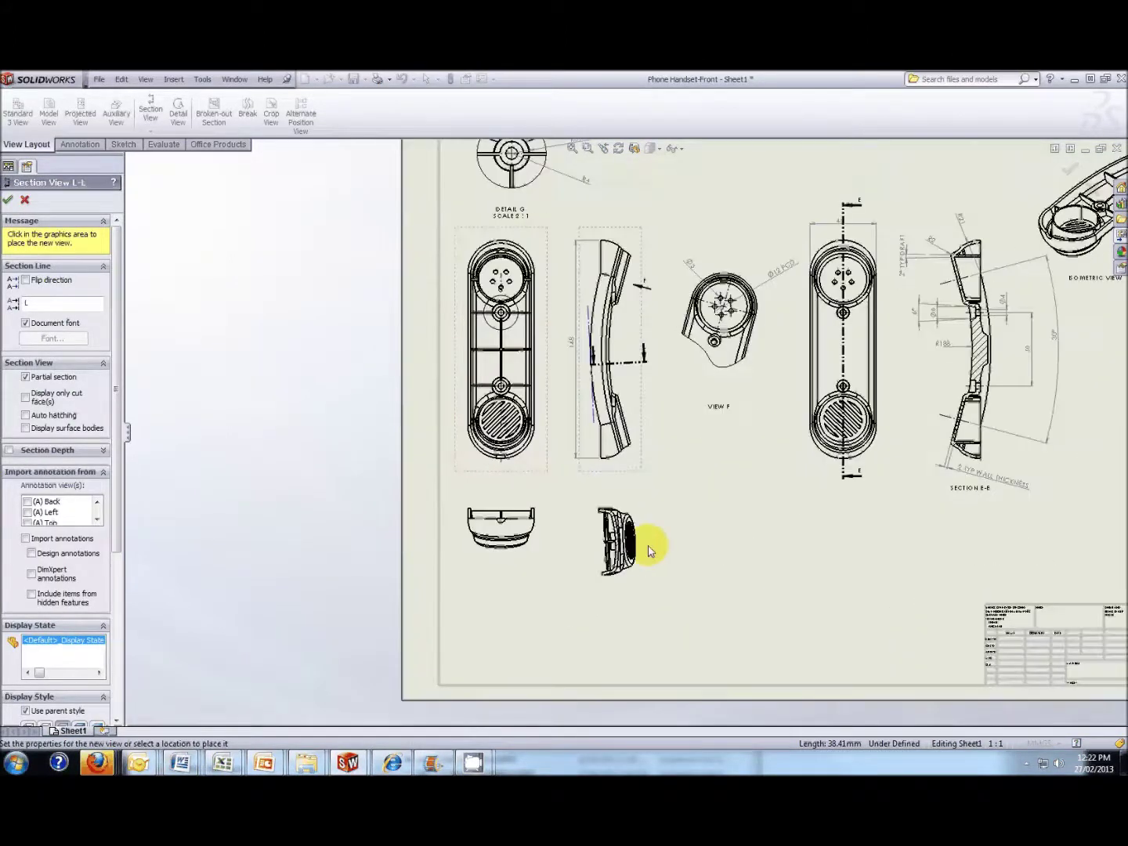
pyautogui.scroll(-1, 641, 550)
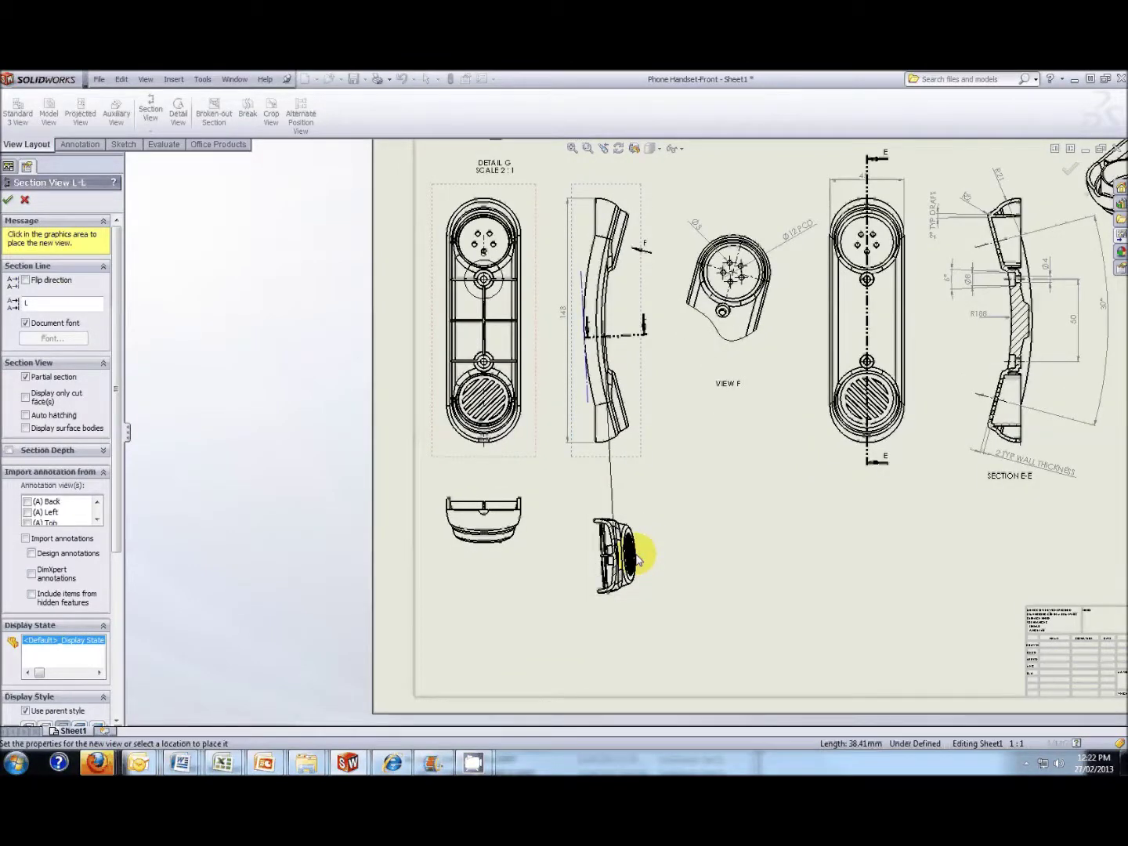
pyautogui.click(643, 554)
pyautogui.scroll(-2, 730, 572)
pyautogui.click(684, 565)
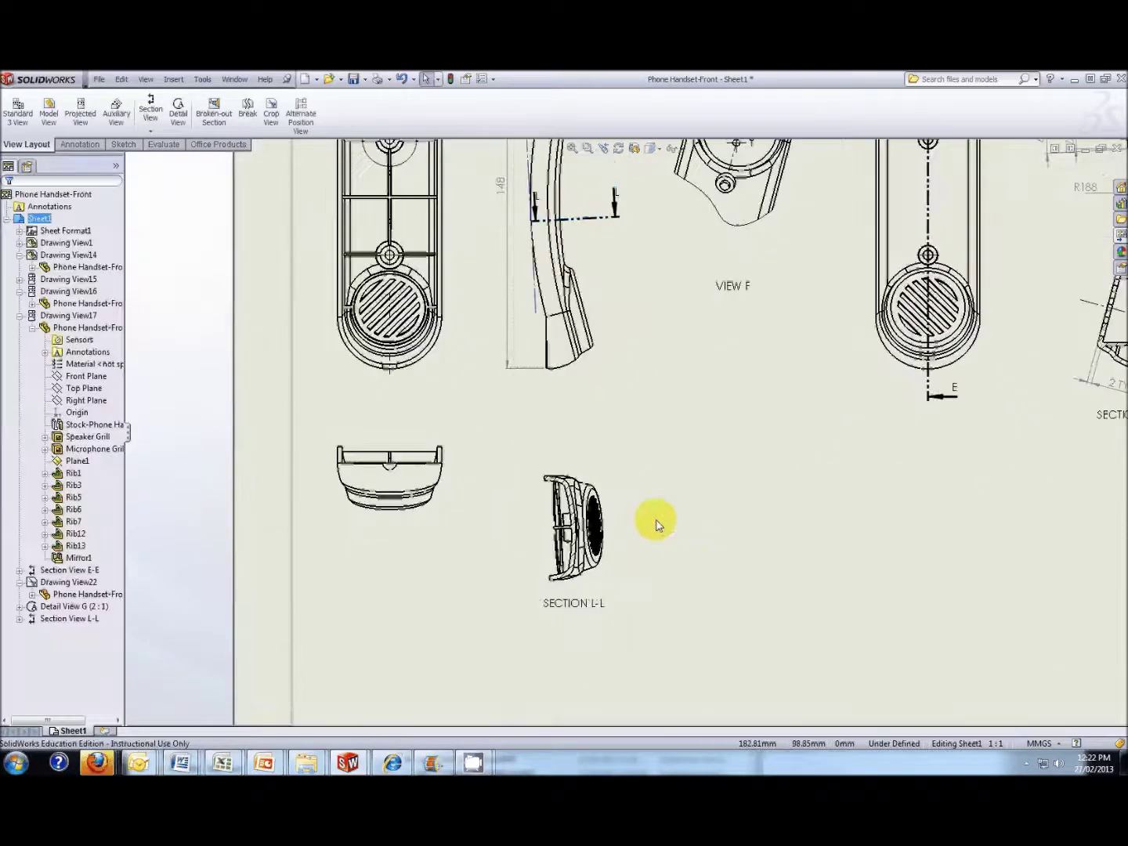
# Set section view L-L to display only the cut faces.
pyautogui.scroll(-3, 656, 521)
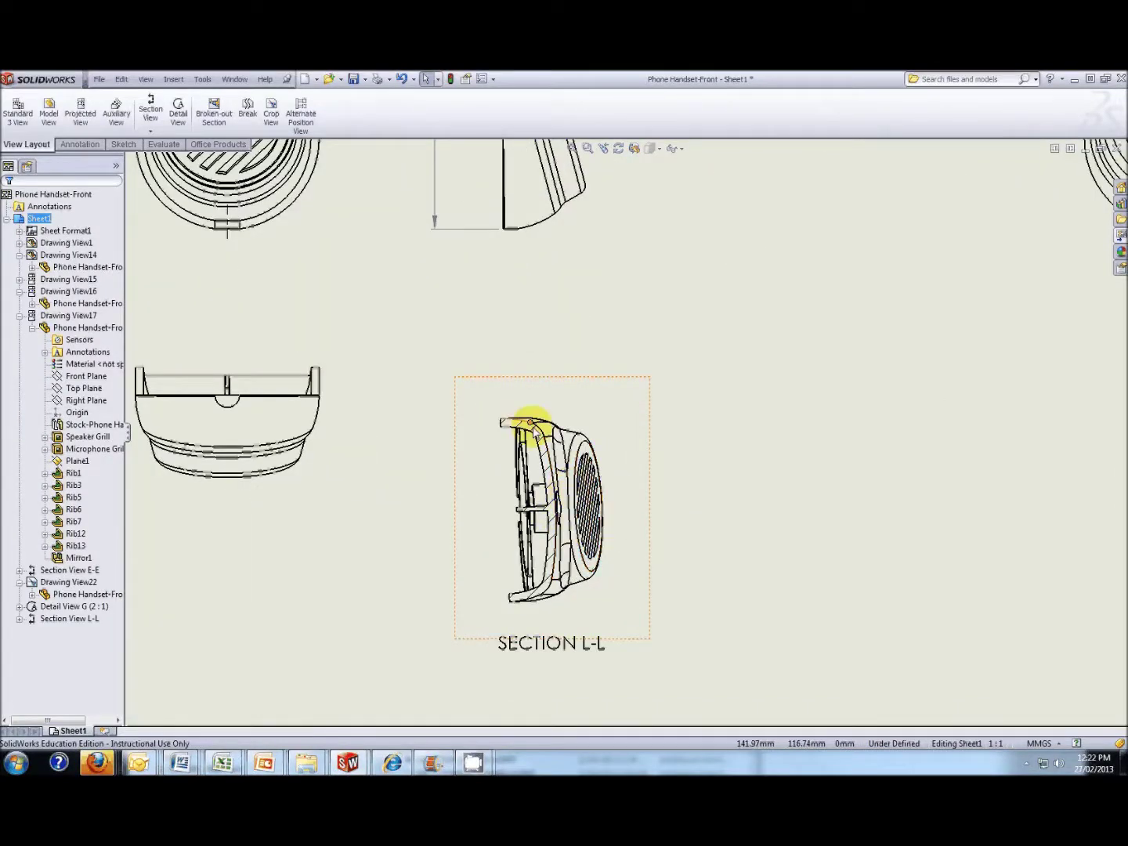
pyautogui.scroll(2, 592, 572)
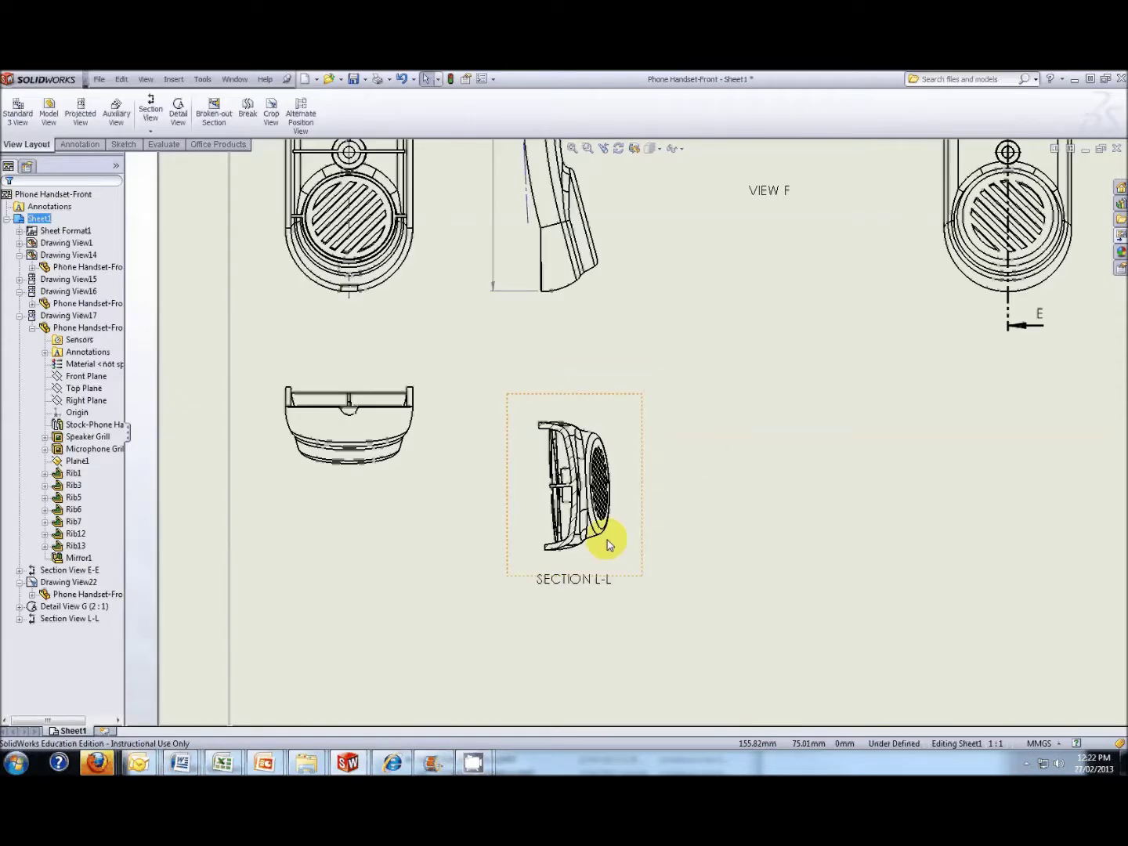
pyautogui.click(620, 456)
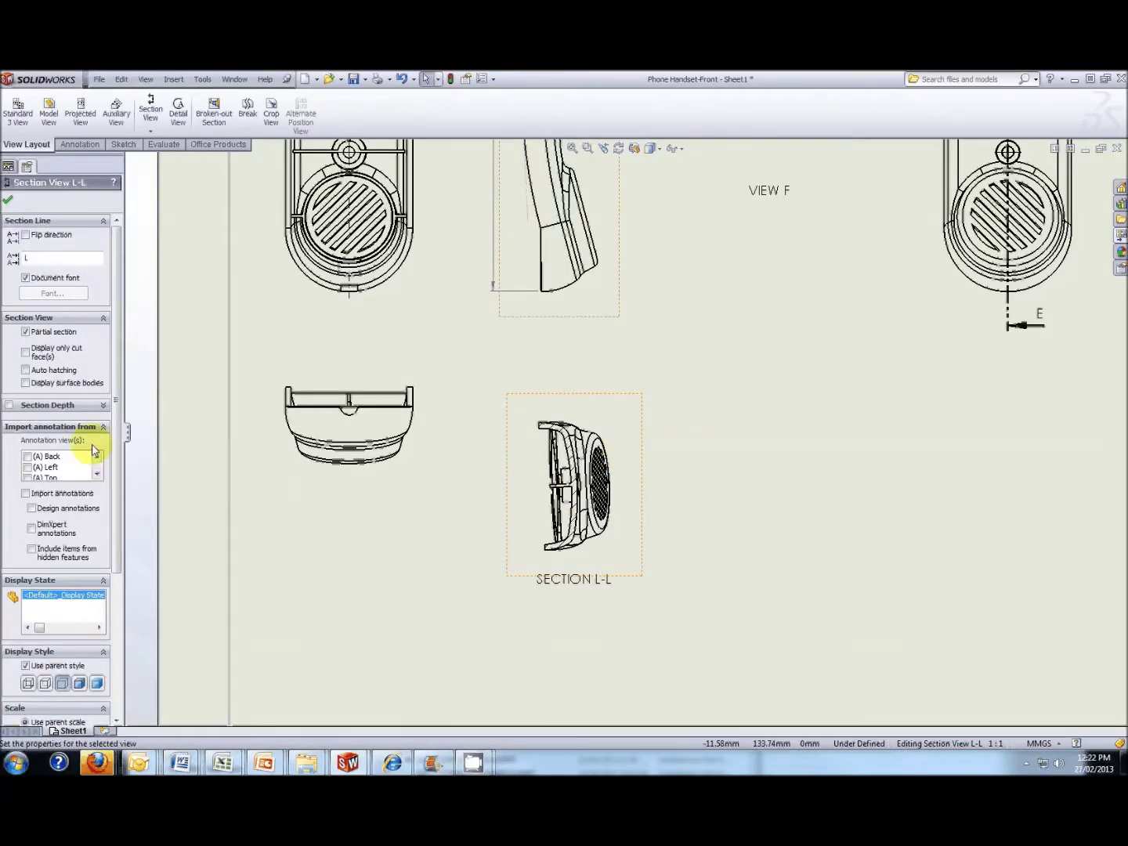
pyautogui.click(25, 352)
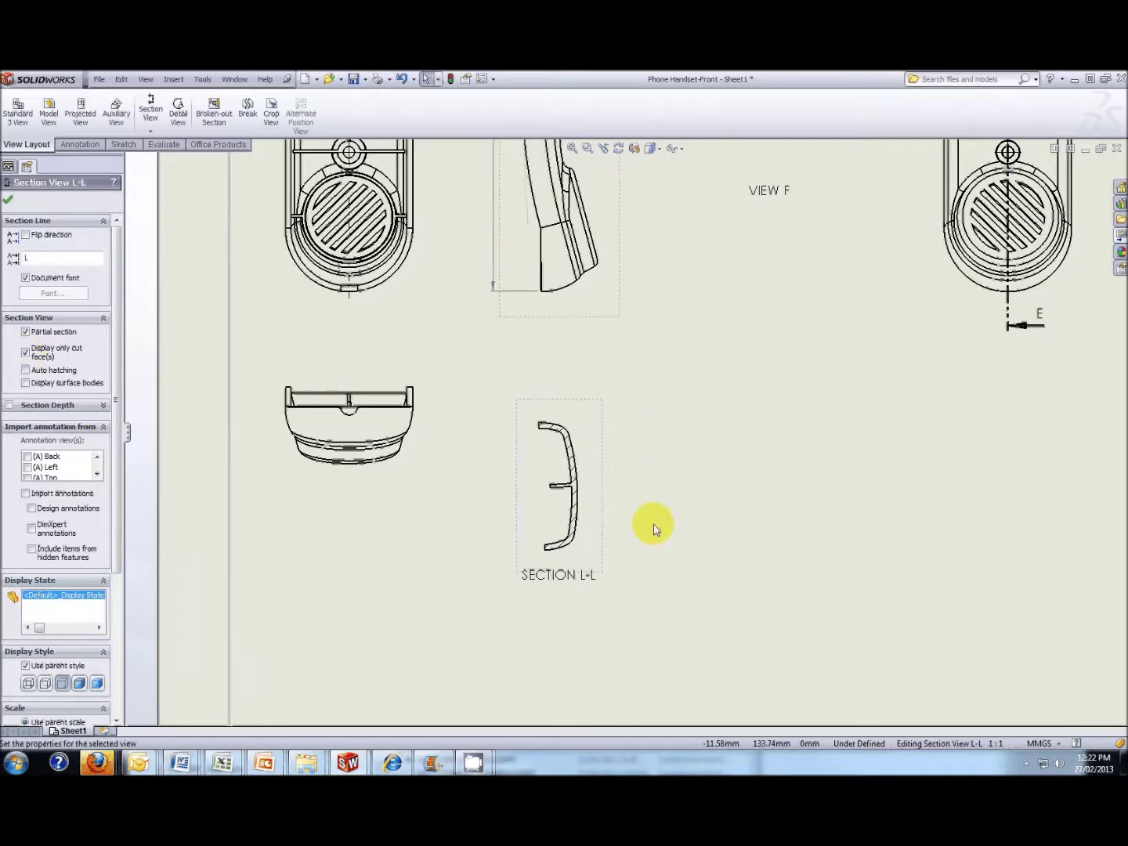
pyautogui.scroll(1, 650, 523)
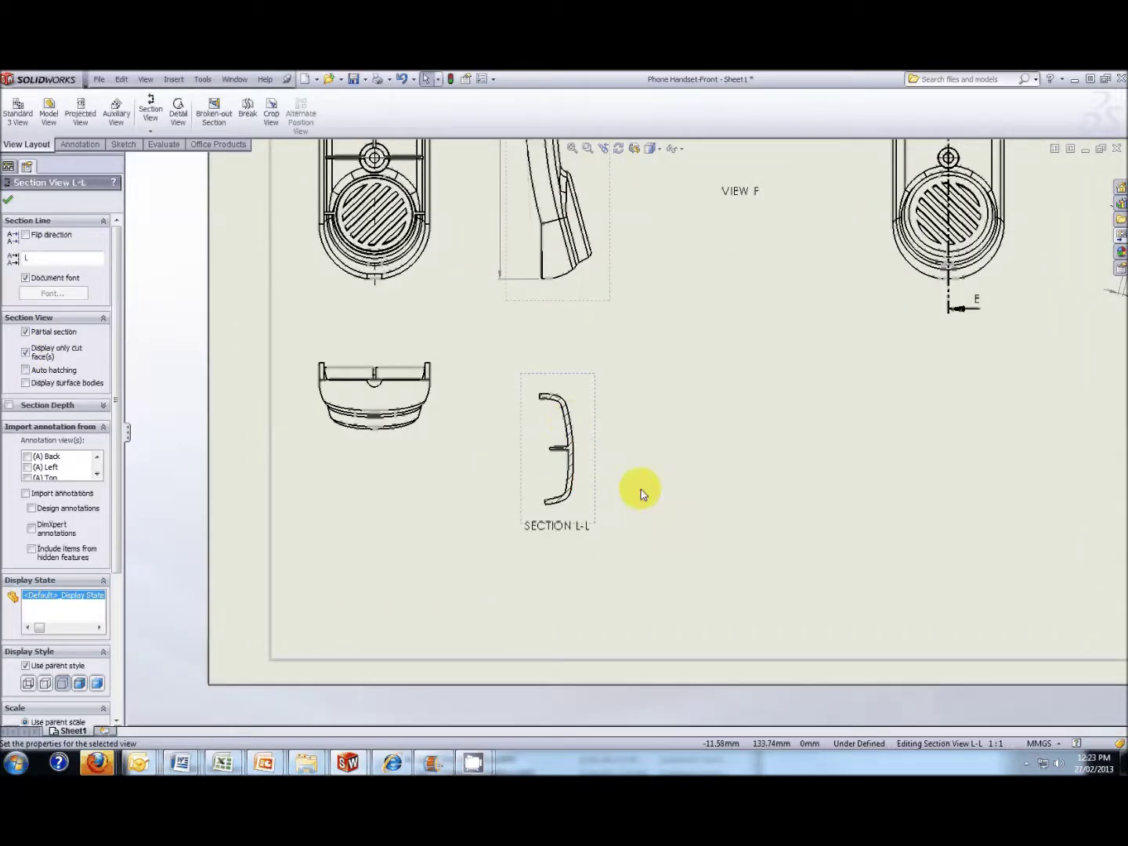
pyautogui.click(642, 491)
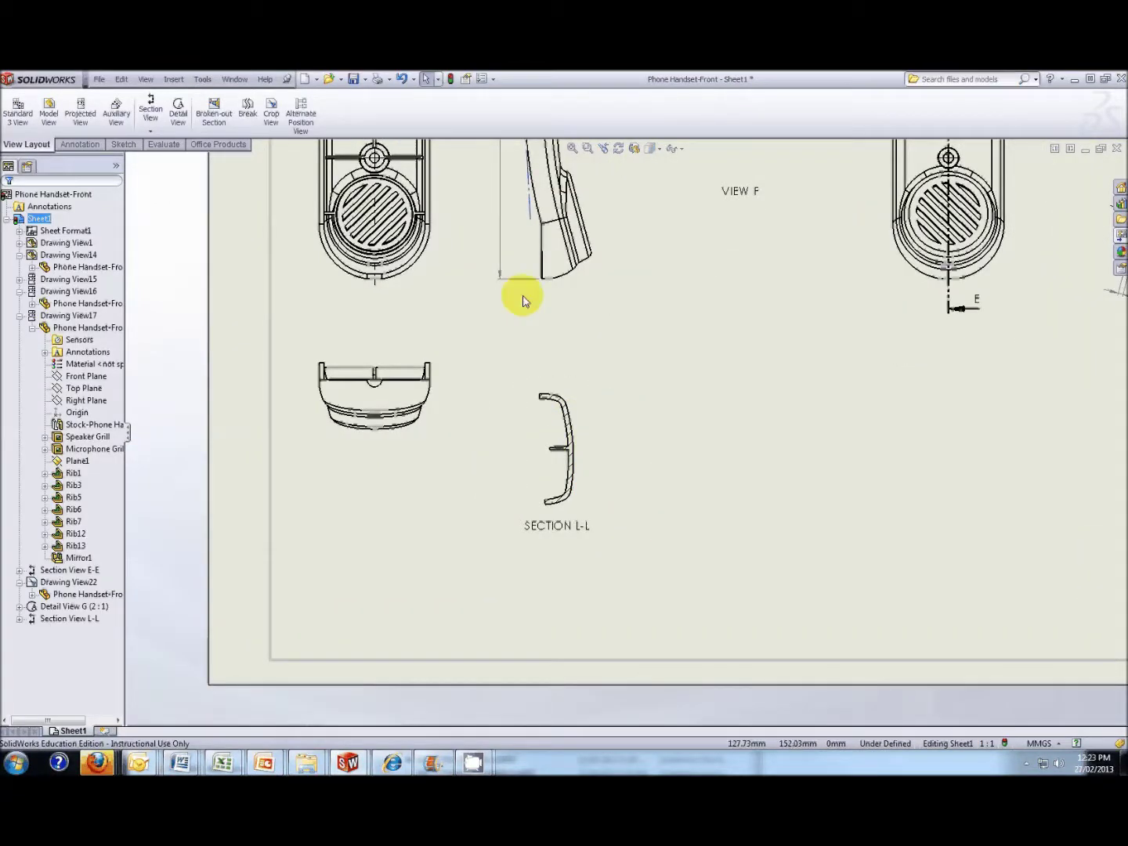
# Dimension the outer radii of section L-L's long wall, upper corner and upper side wall, foreshortening the long wall's leader.
pyautogui.scroll(2, 584, 283)
pyautogui.scroll(-2, 582, 228)
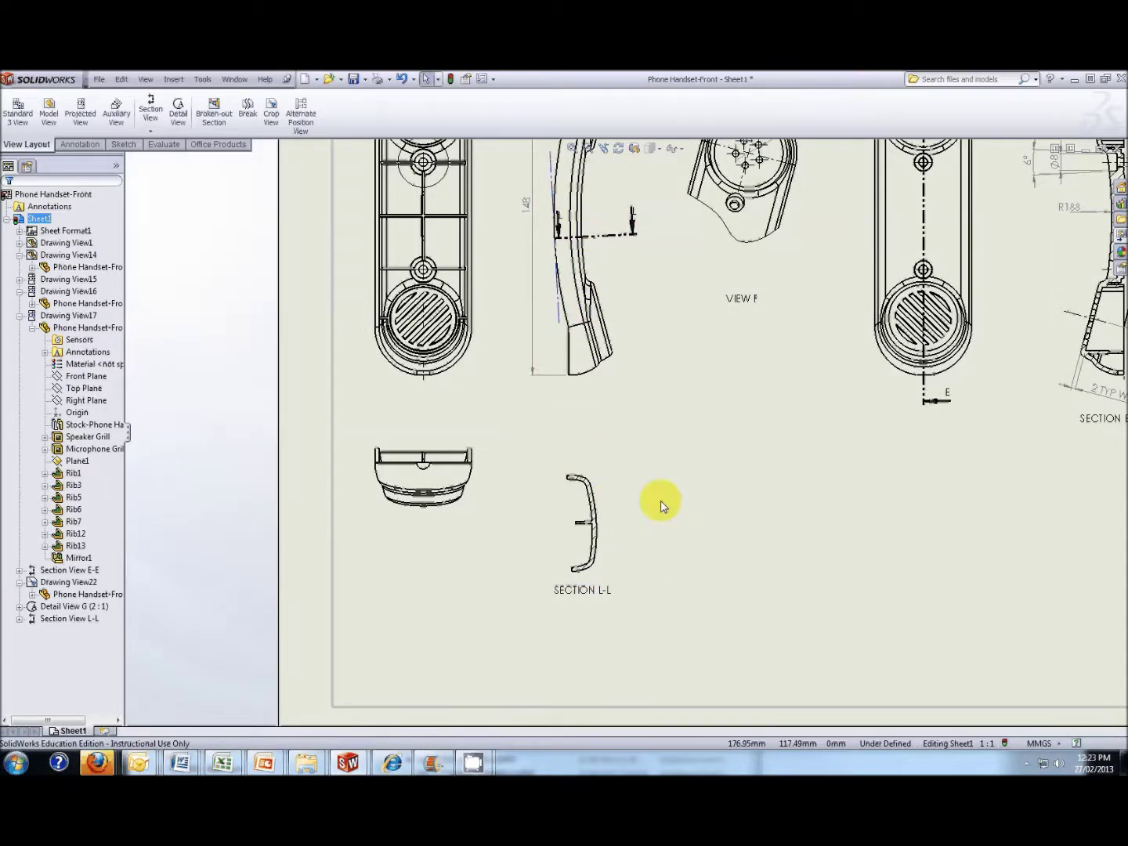
pyautogui.scroll(2, 659, 504)
pyautogui.scroll(-3, 648, 536)
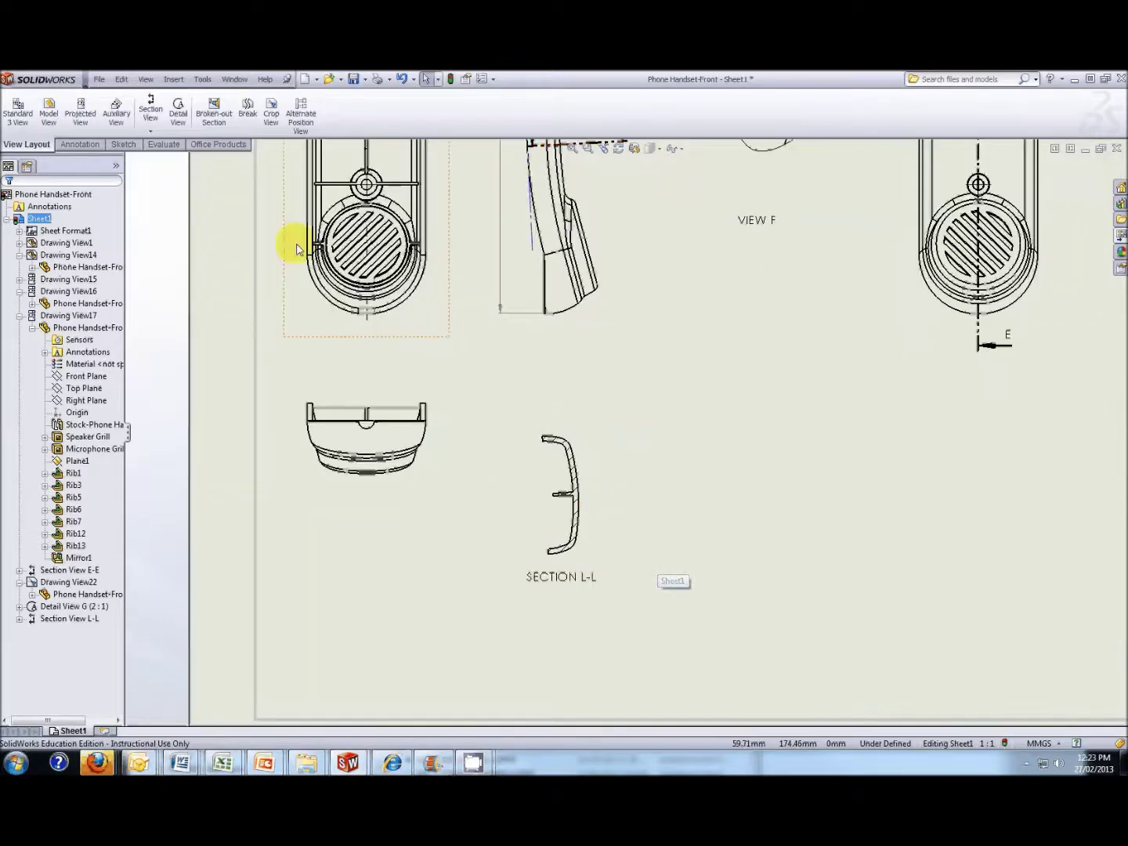
pyautogui.click(78, 145)
pyautogui.click(18, 110)
pyautogui.click(578, 478)
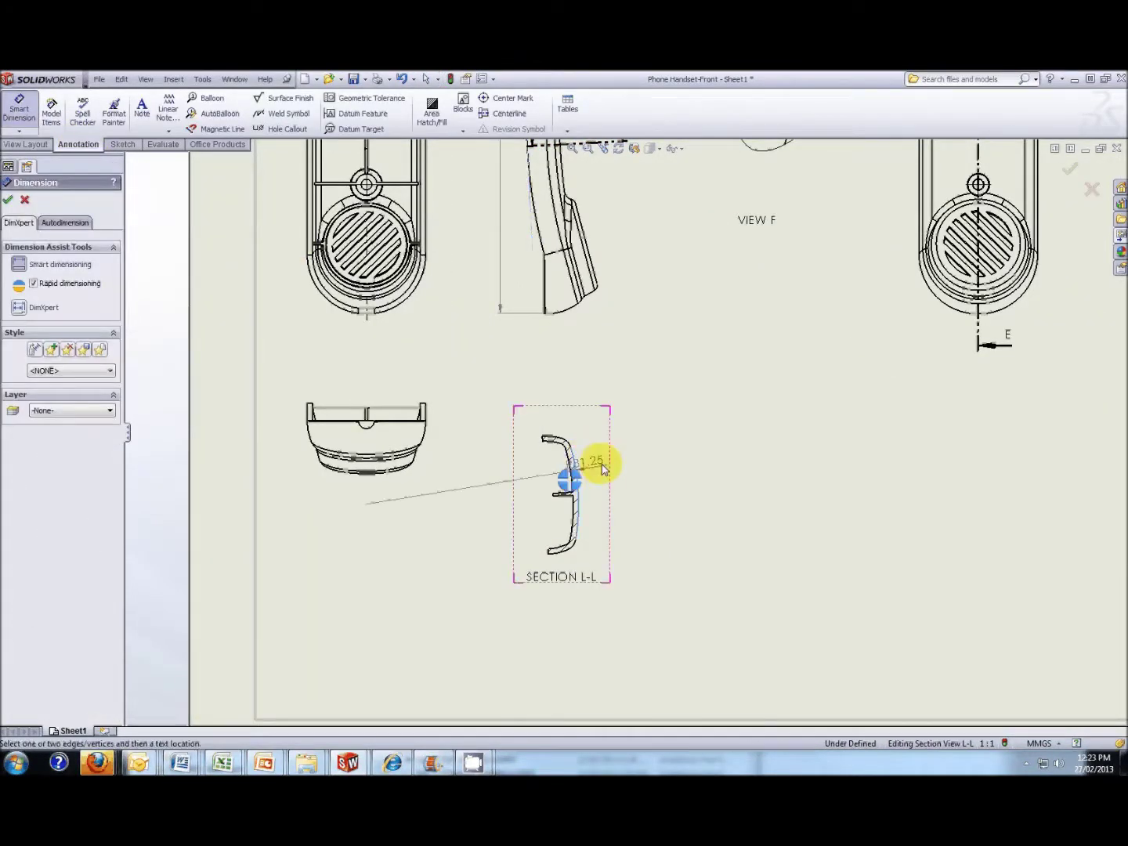
pyautogui.click(652, 460)
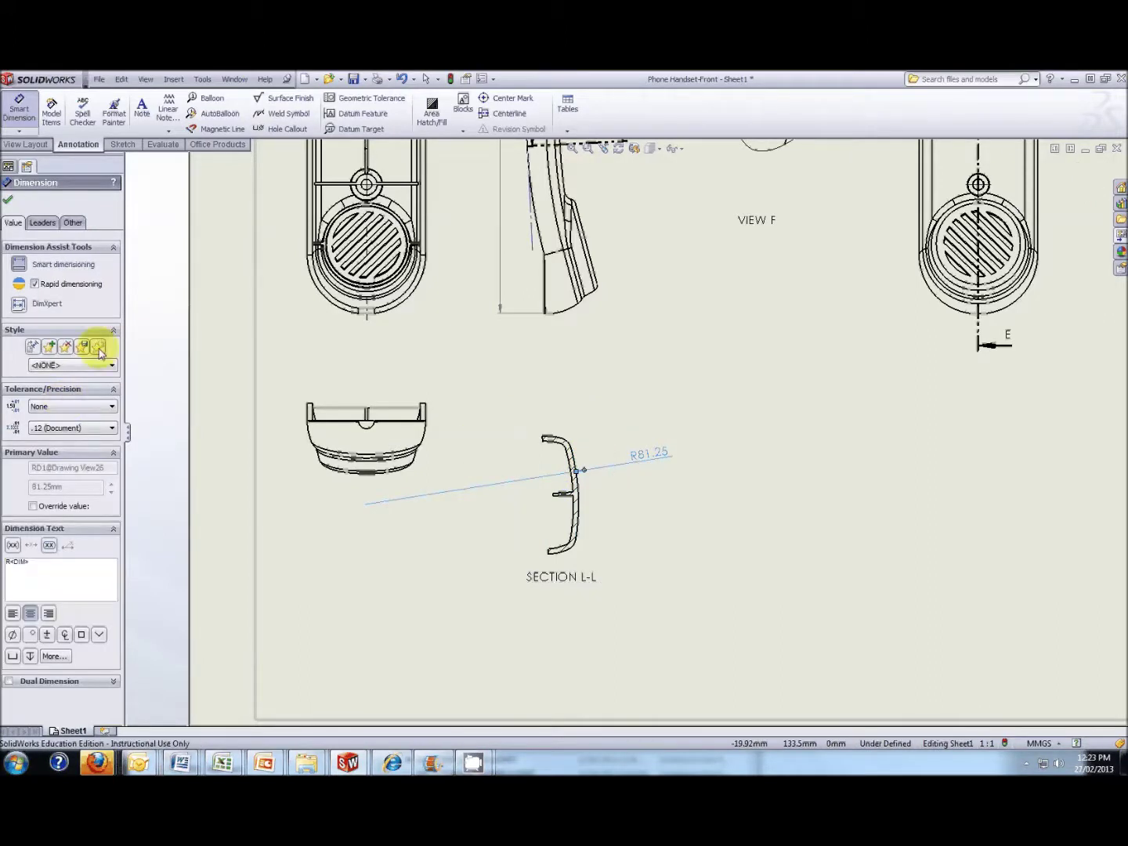
pyautogui.click(43, 223)
pyautogui.click(93, 307)
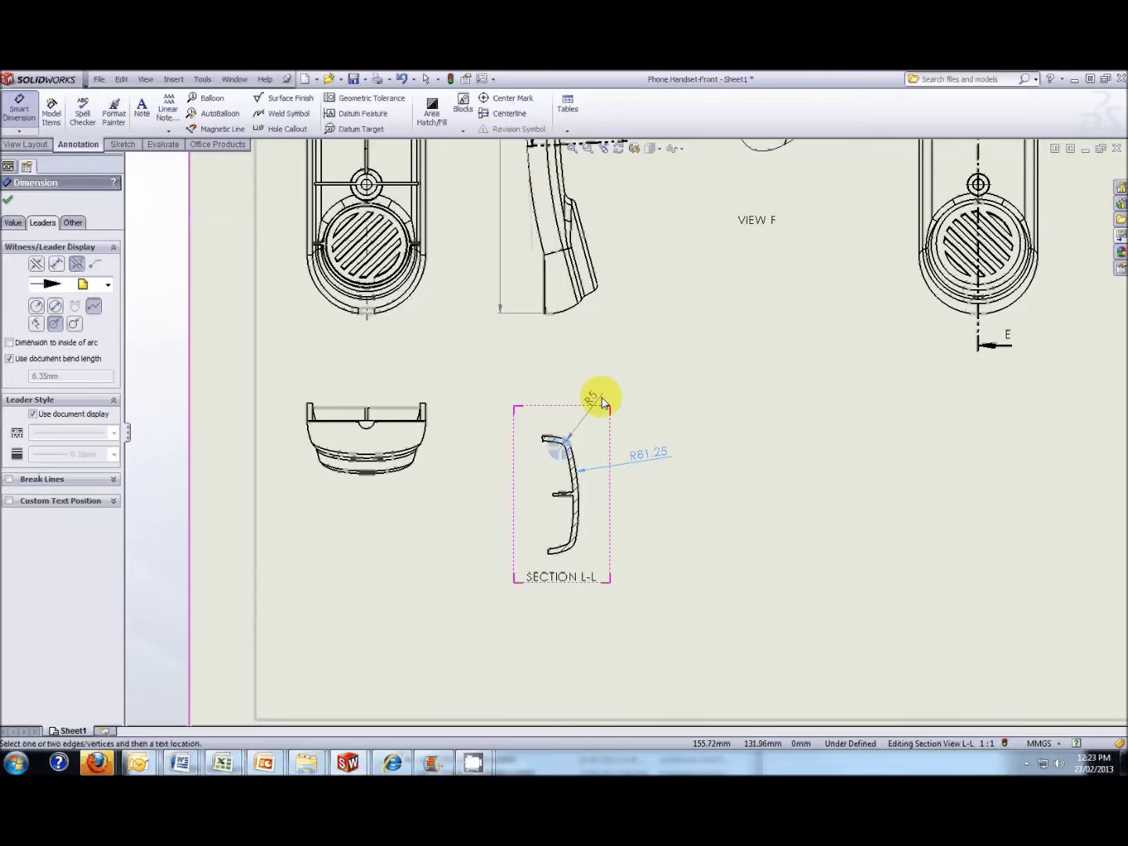
pyautogui.click(546, 440)
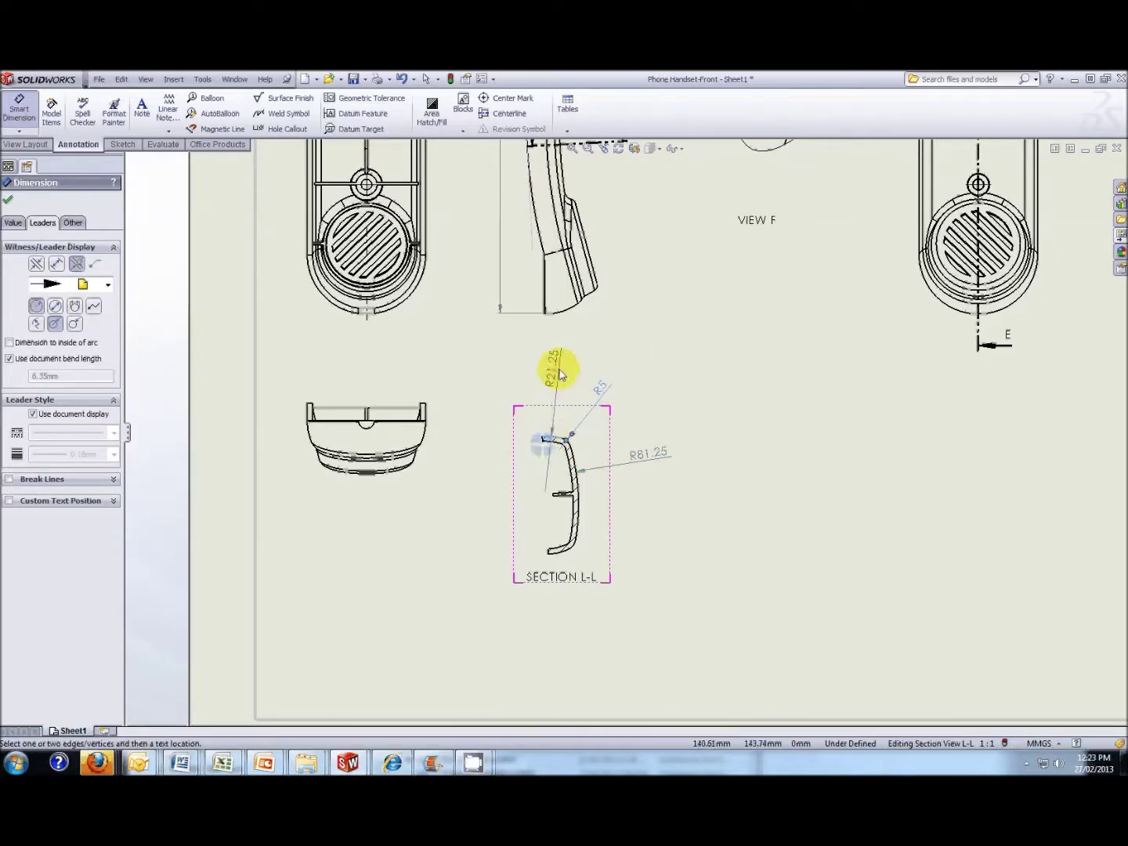
pyautogui.click(556, 371)
# Dimension the length of the central rib in section L-L, placing the text outside the open side.
pyautogui.scroll(-3, 564, 509)
pyautogui.scroll(-1, 630, 498)
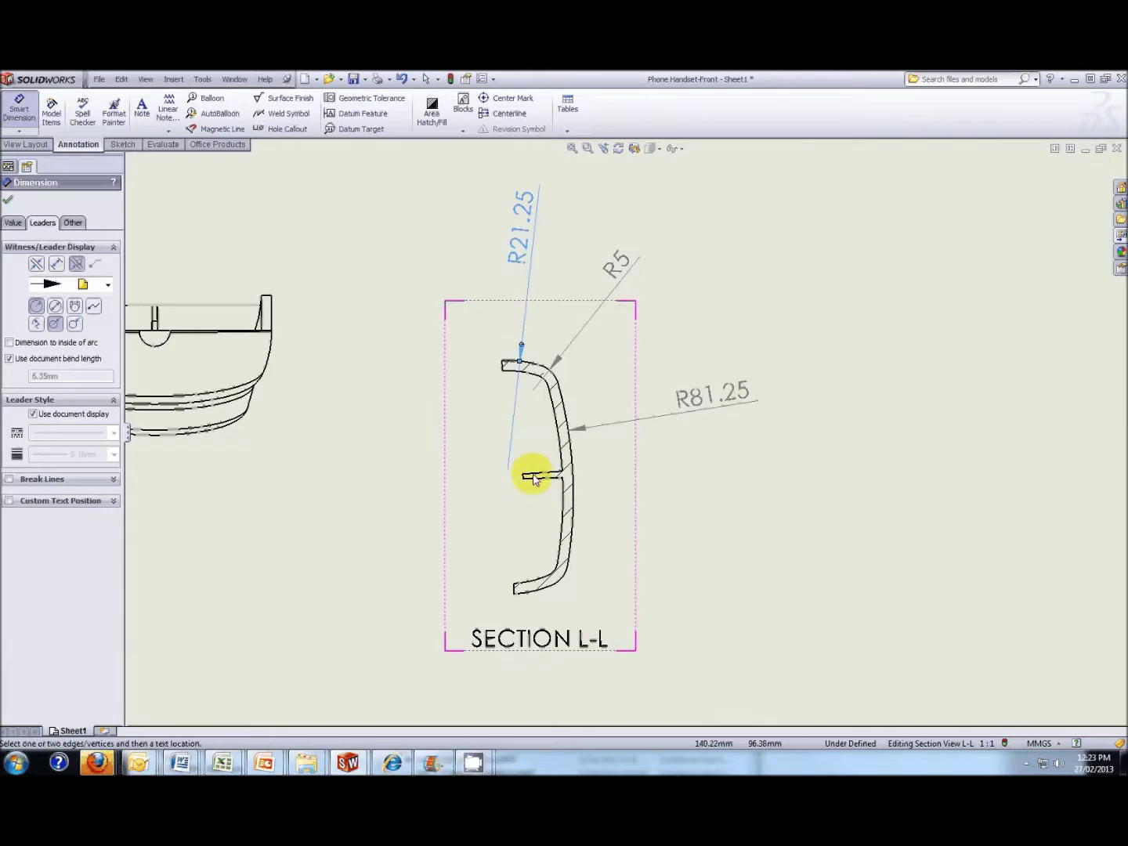
pyautogui.click(562, 478)
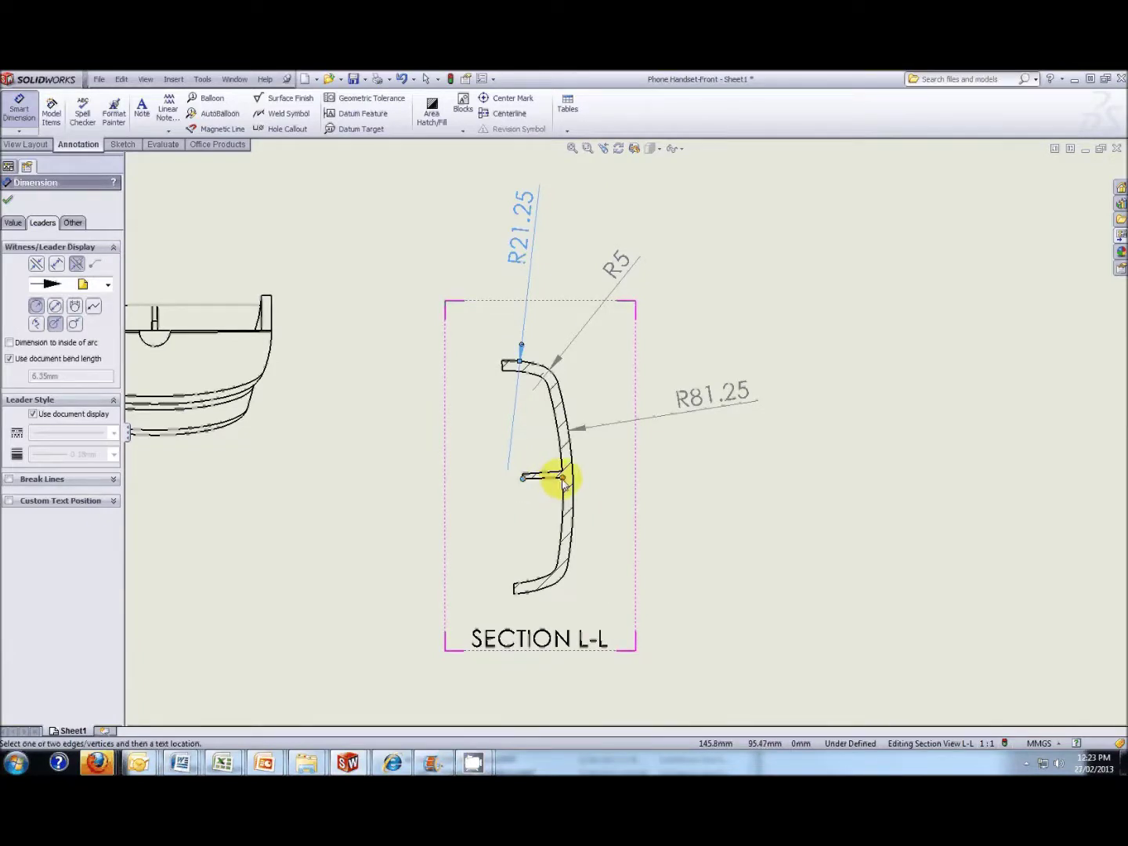
pyautogui.click(442, 545)
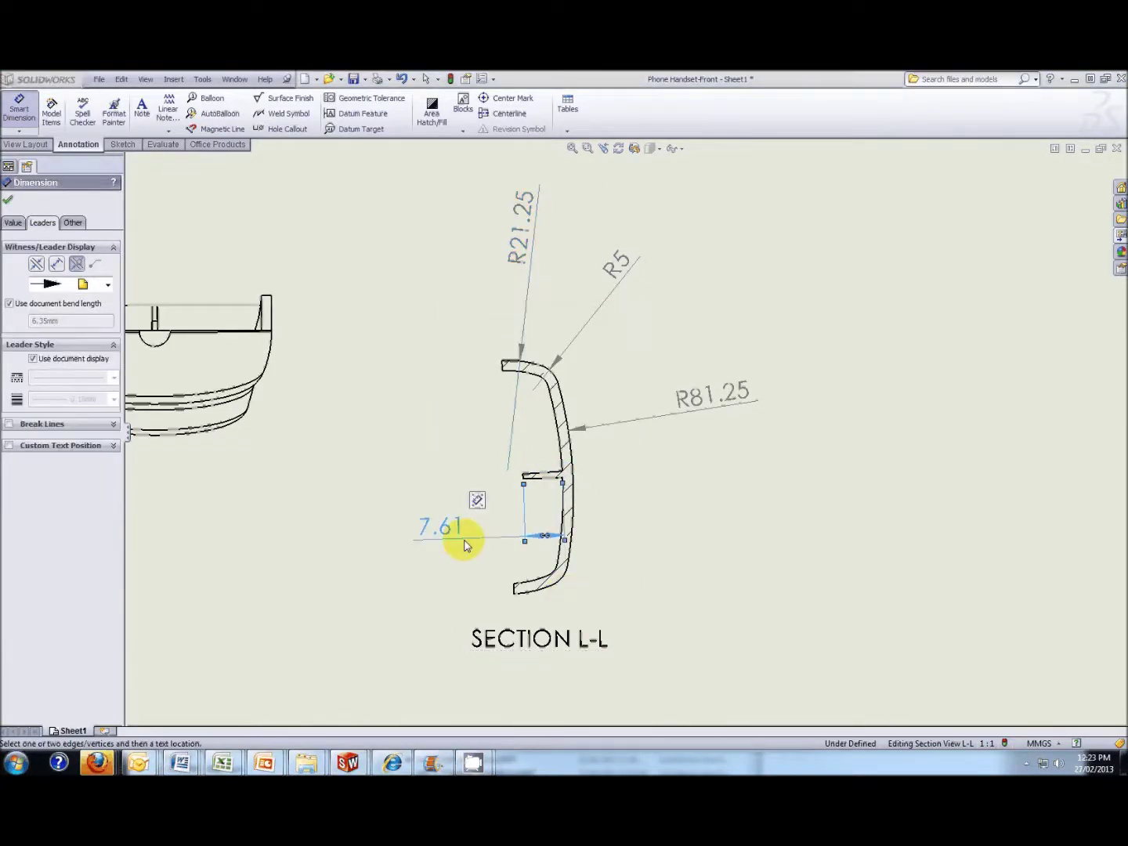
pyautogui.scroll(3, 612, 537)
pyautogui.scroll(-2, 618, 467)
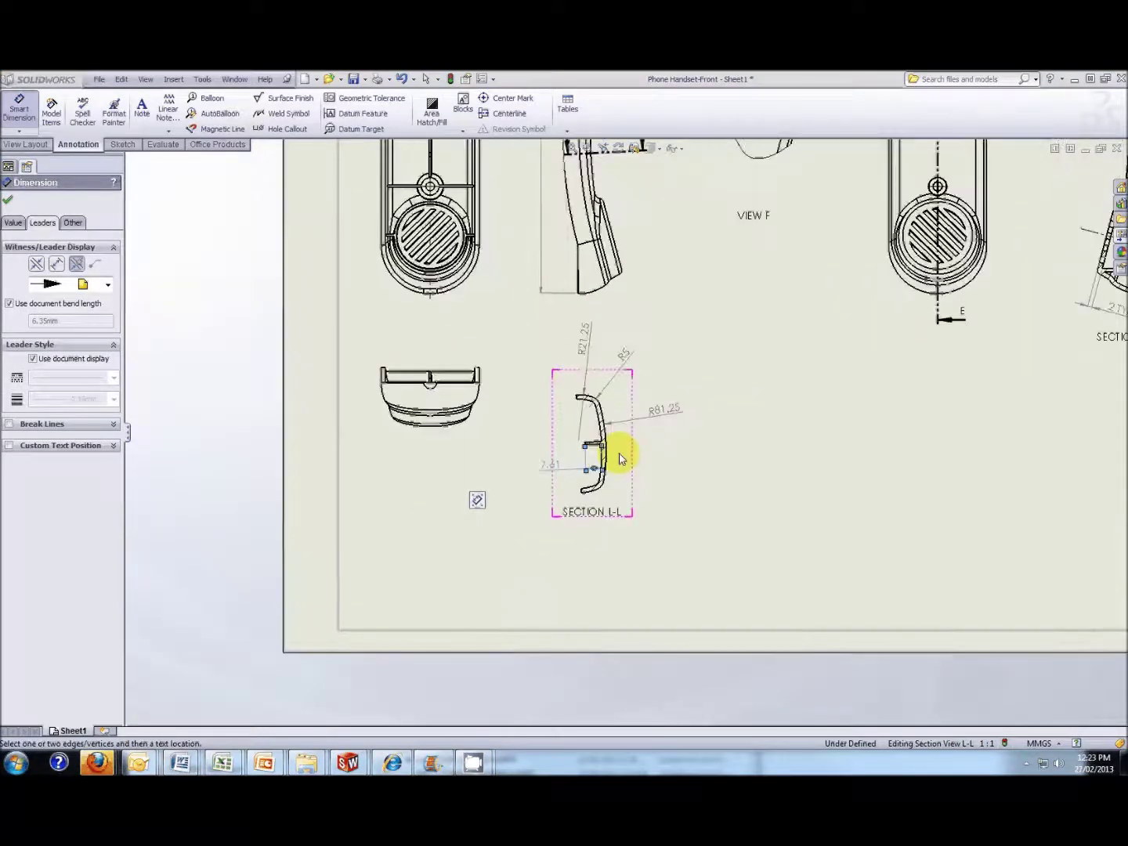
pyautogui.press('Escape')
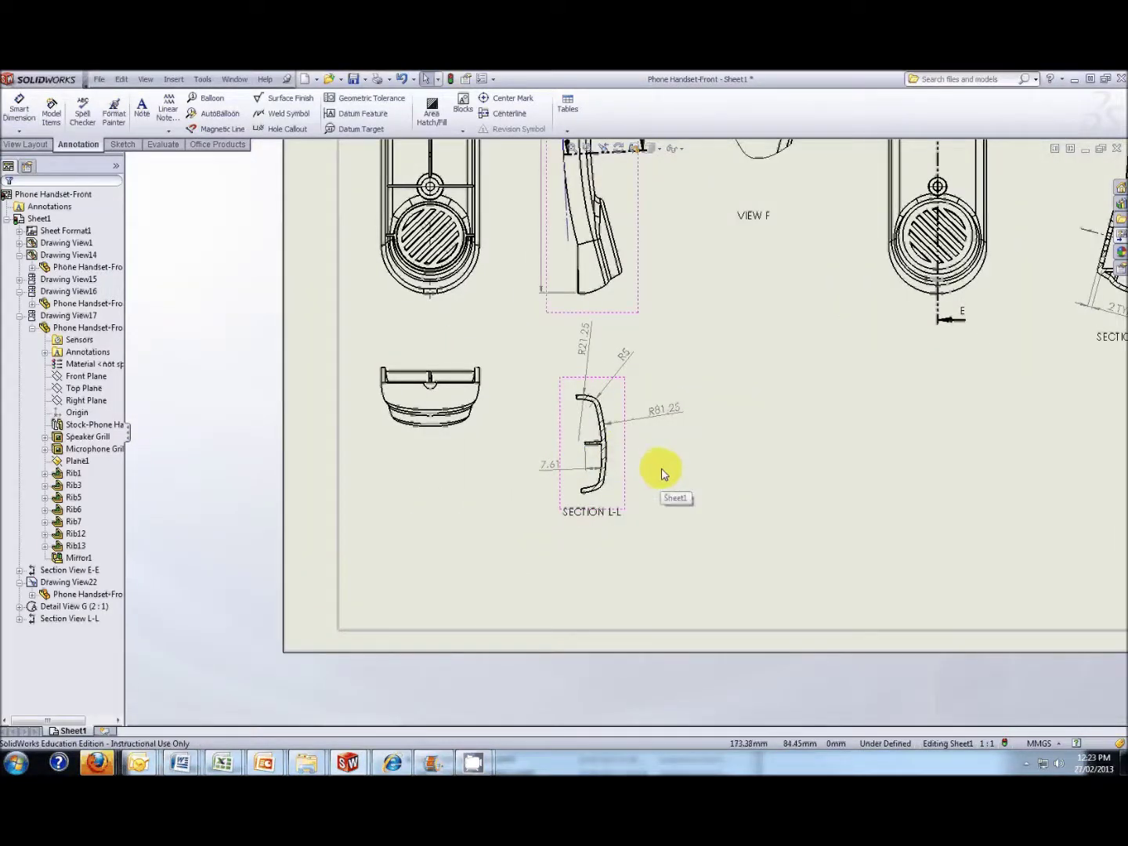
# Move the isometric view from the sheet's upper corner to the empty area at the lower middle of the sheet.
pyautogui.scroll(5, 681, 477)
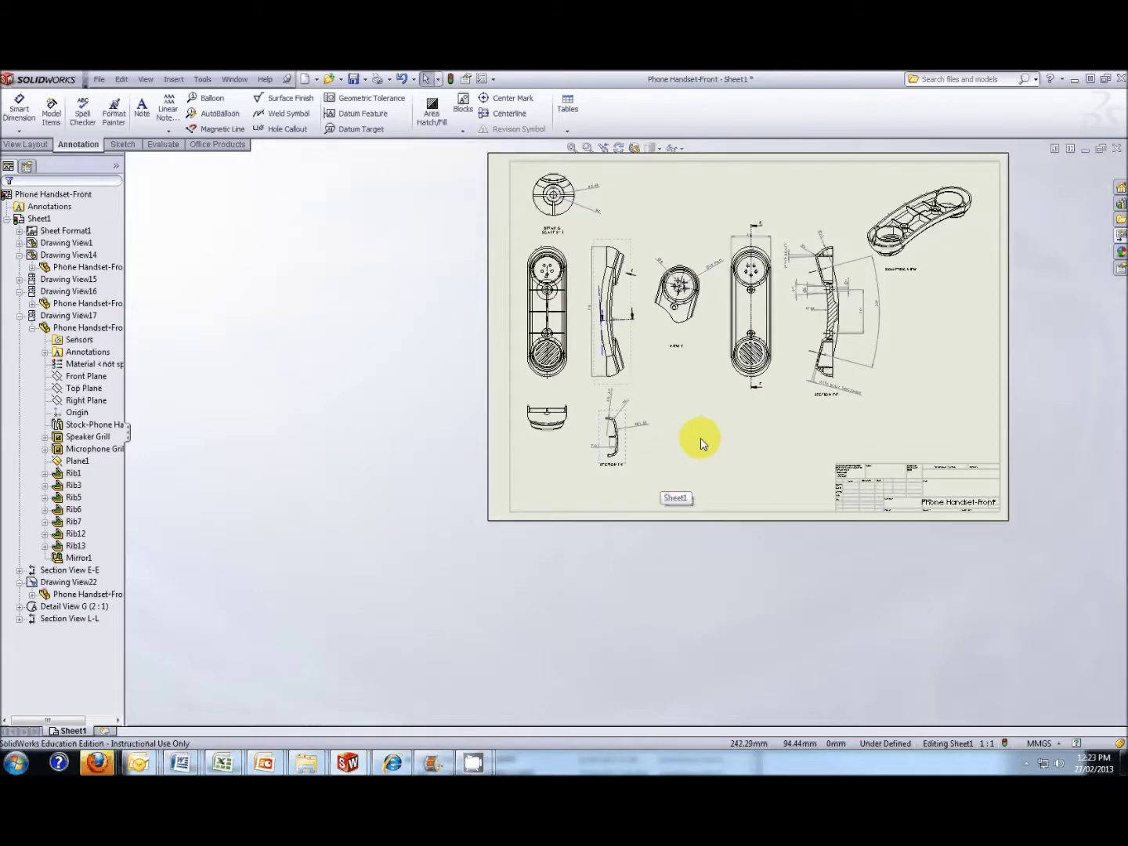
pyautogui.scroll(1, 681, 385)
pyautogui.scroll(-2, 678, 353)
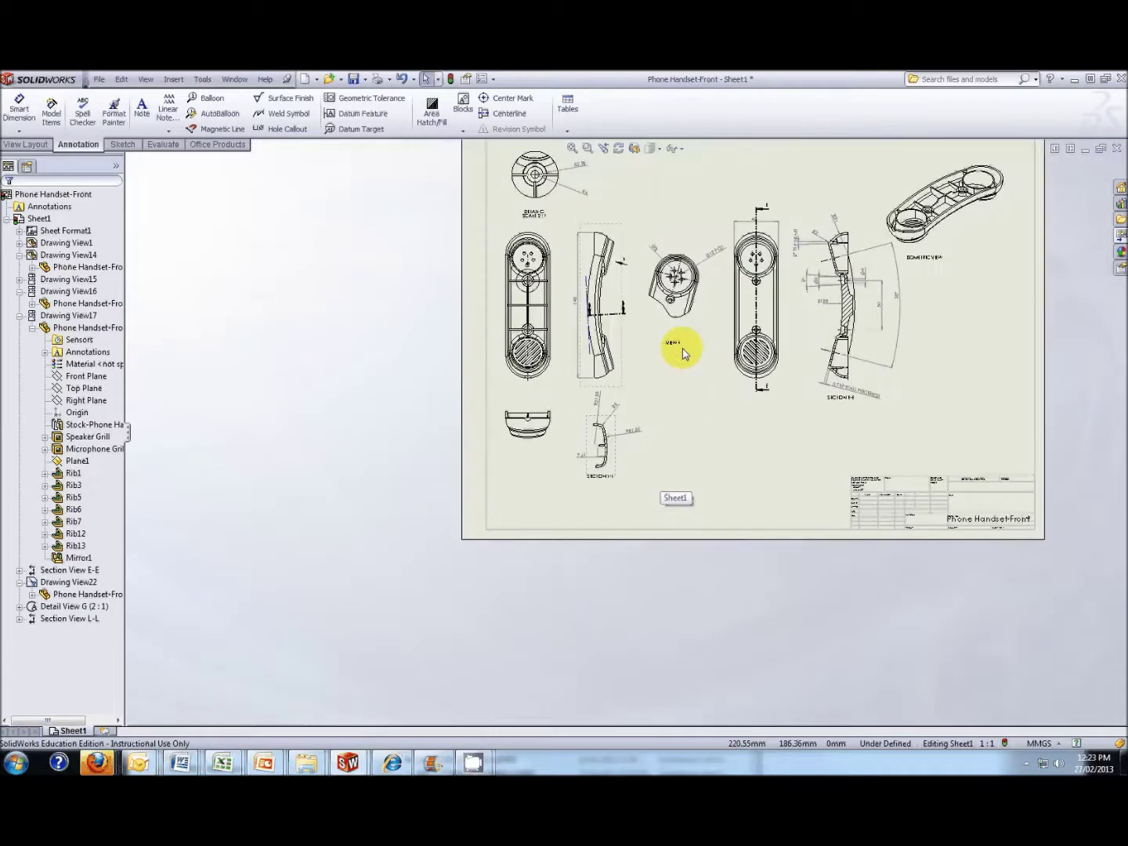
pyautogui.scroll(3, 784, 329)
pyautogui.scroll(-2, 737, 313)
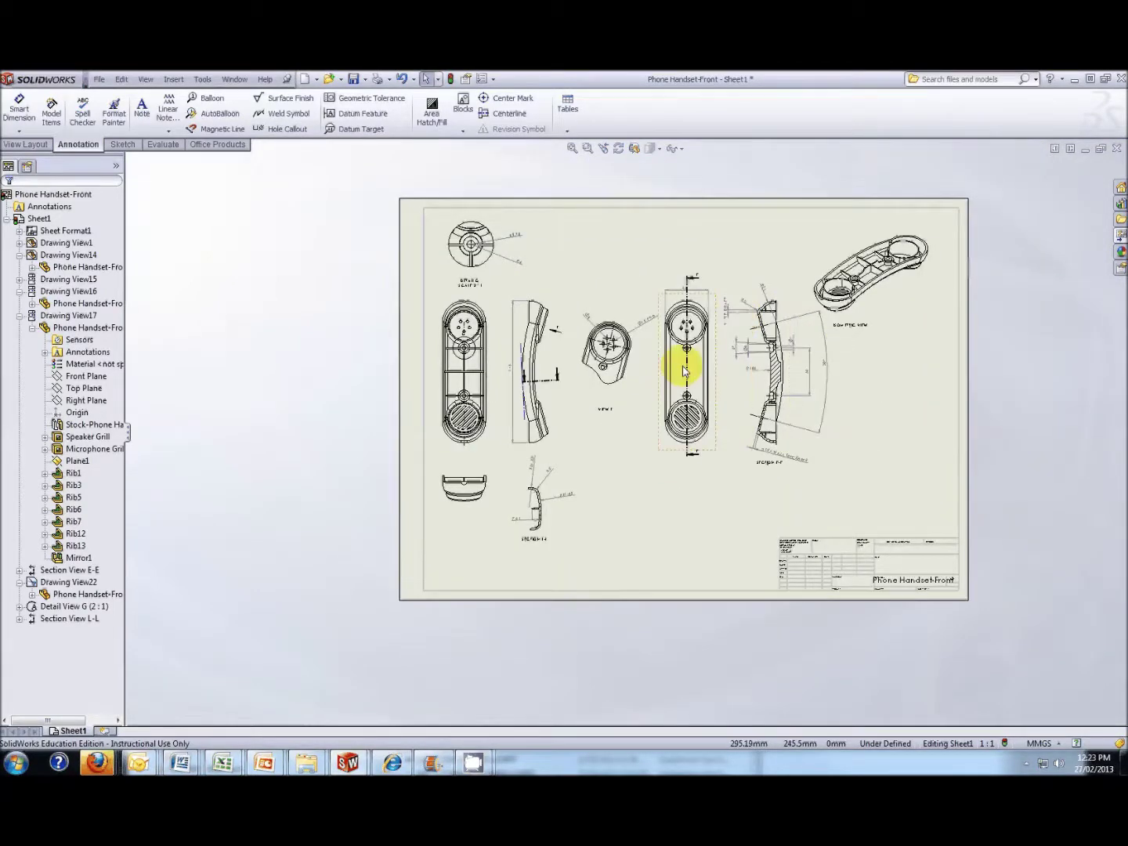
pyautogui.scroll(-1, 679, 353)
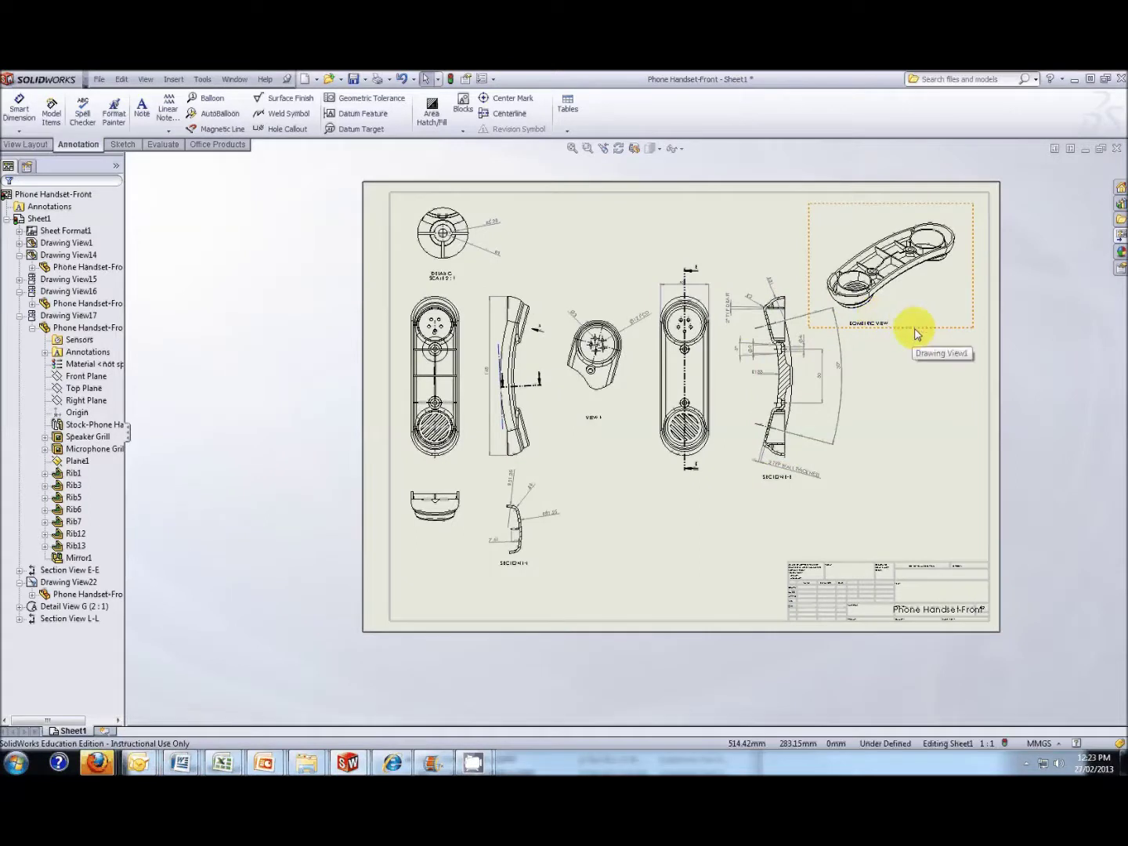
pyautogui.moveTo(917, 334)
pyautogui.mouseDown()
pyautogui.moveTo(846, 396)
pyautogui.moveTo(672, 630)
pyautogui.moveTo(673, 604)
pyautogui.moveTo(688, 597)
pyautogui.mouseUp()
# Move section view E-E toward the sheet's right edge and shift its parent view right alongside it.
pyautogui.moveTo(798, 306); pyautogui.dragTo(928, 271)
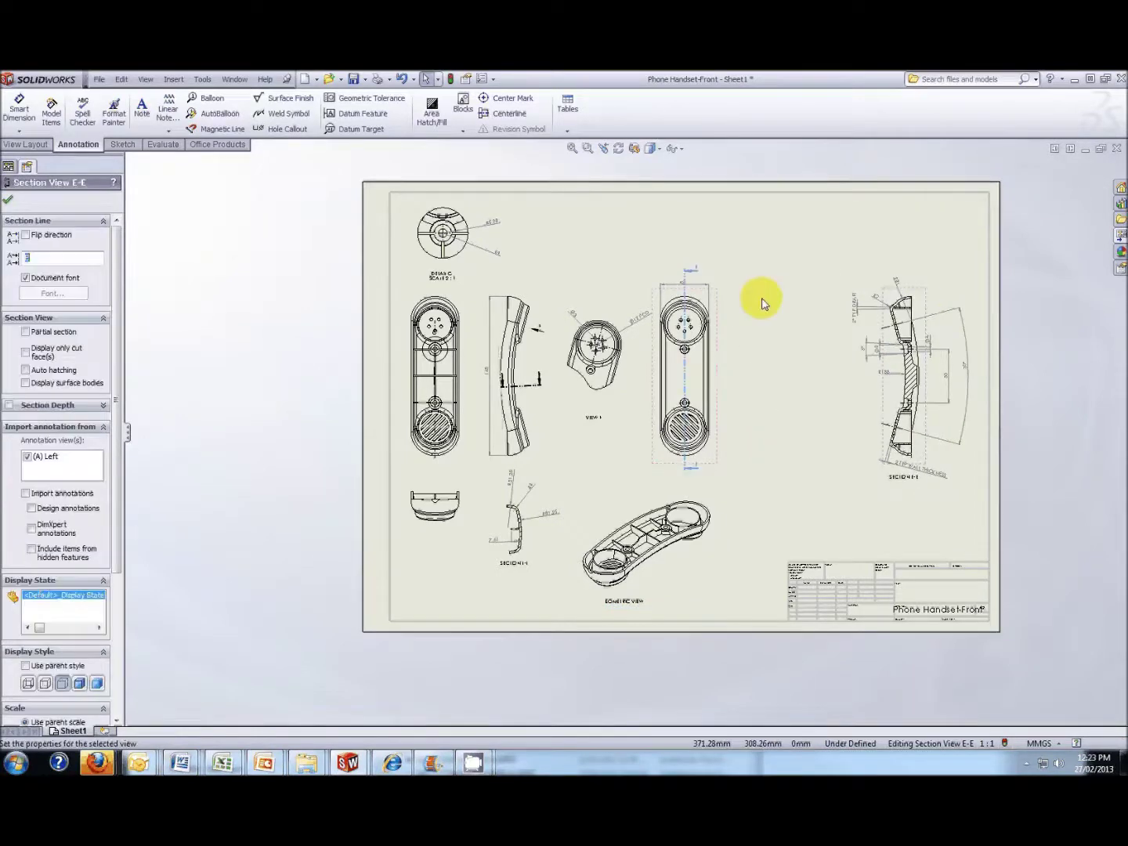
pyautogui.moveTo(722, 313); pyautogui.dragTo(811, 307)
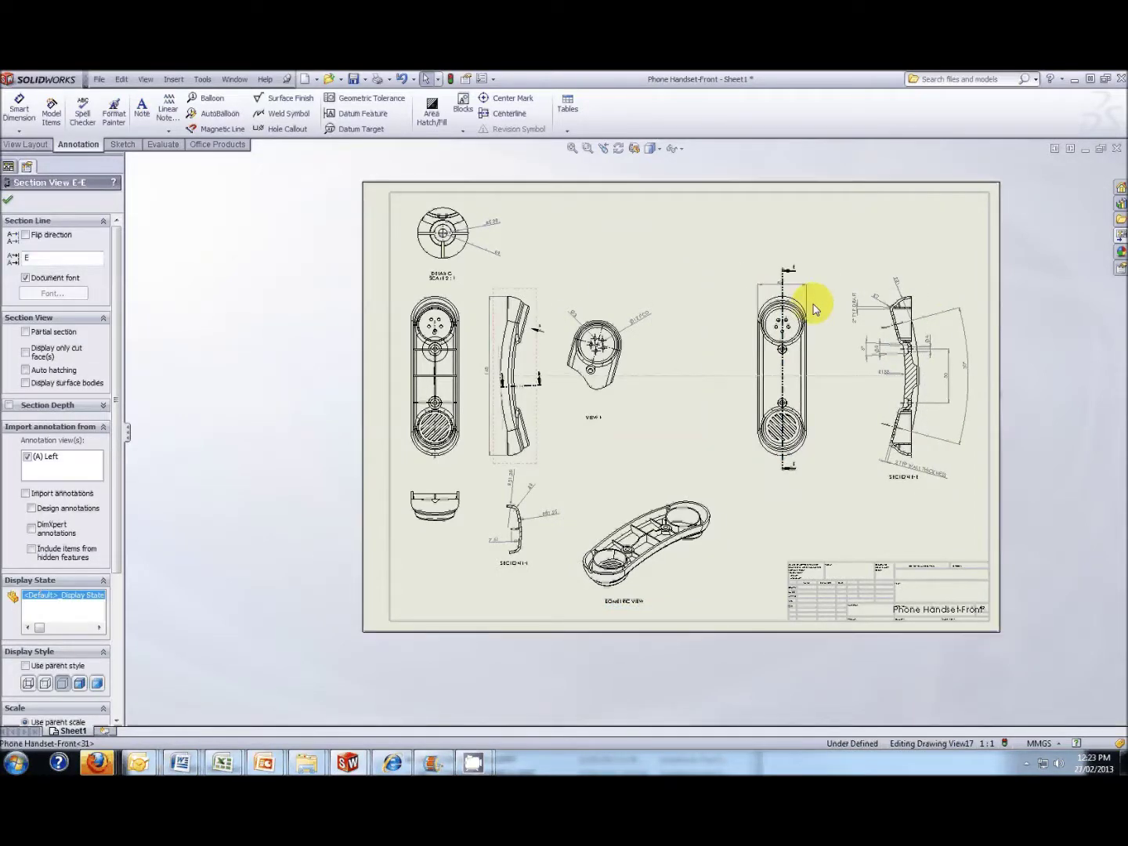
# Move the auxiliary view across toward section E-E's parent view and shift the side view with the L-L section line to the right.
pyautogui.click(624, 313)
pyautogui.moveTo(627, 315)
pyautogui.mouseDown()
pyautogui.moveTo(660, 298)
pyautogui.moveTo(716, 329)
pyautogui.mouseUp()
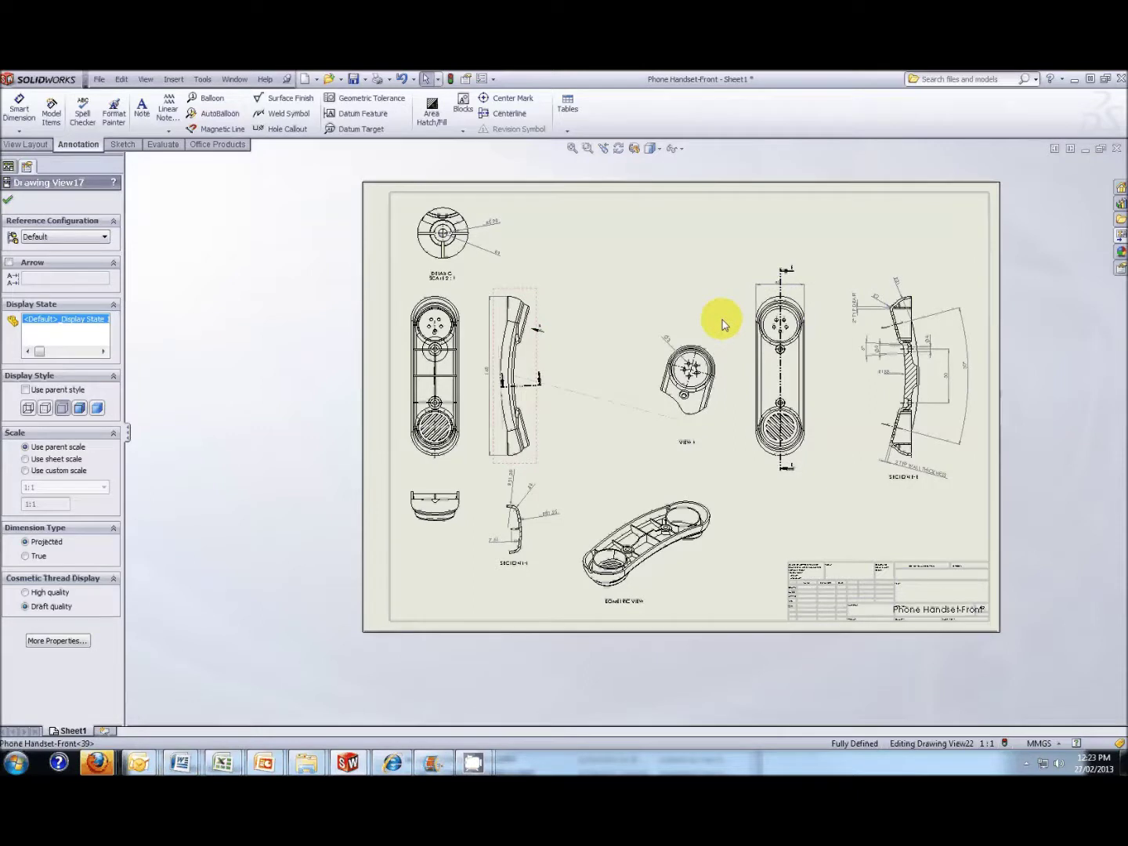
pyautogui.click(500, 306)
pyautogui.moveTo(500, 305); pyautogui.dragTo(591, 298)
# Shift the isometric view right and slightly up, and move the front view with the interior ribs slightly right.
pyautogui.click(638, 521)
pyautogui.moveTo(687, 484)
pyautogui.mouseDown()
pyautogui.moveTo(728, 494)
pyautogui.moveTo(722, 474)
pyautogui.mouseUp()
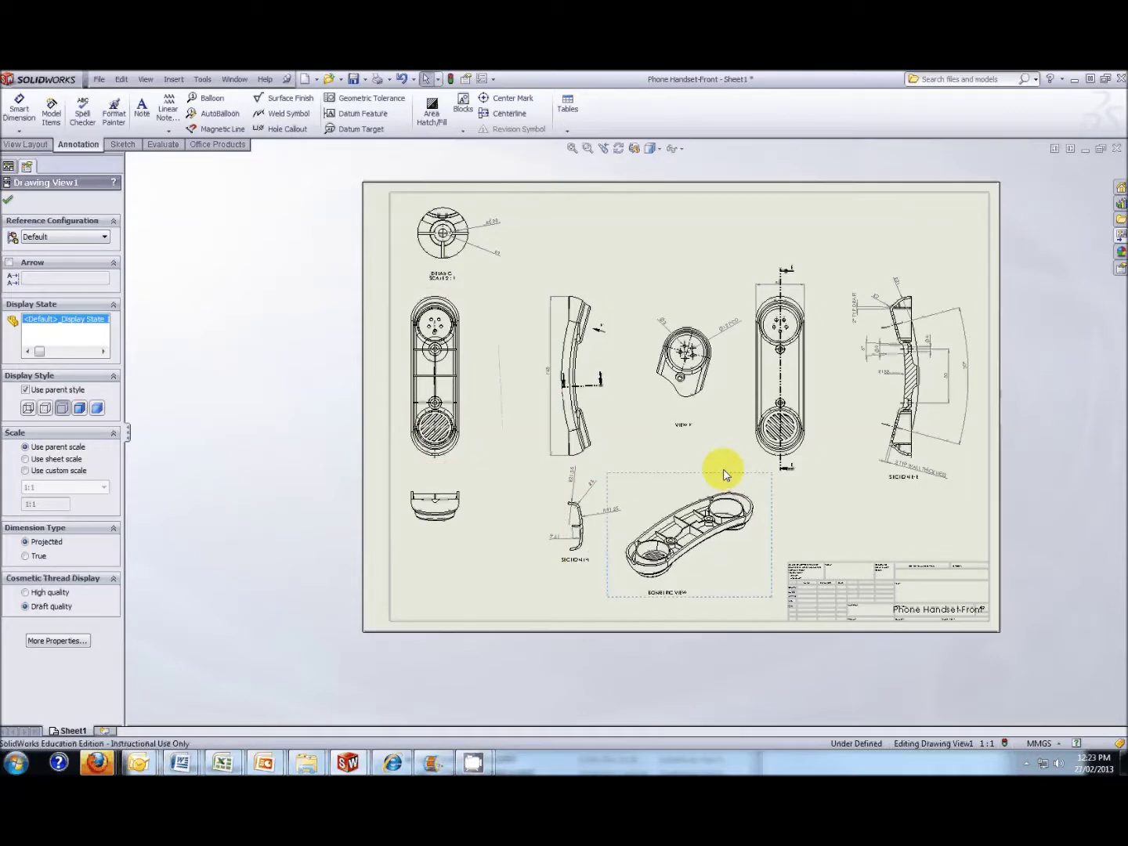
pyautogui.click(464, 329)
pyautogui.moveTo(470, 326); pyautogui.dragTo(498, 321)
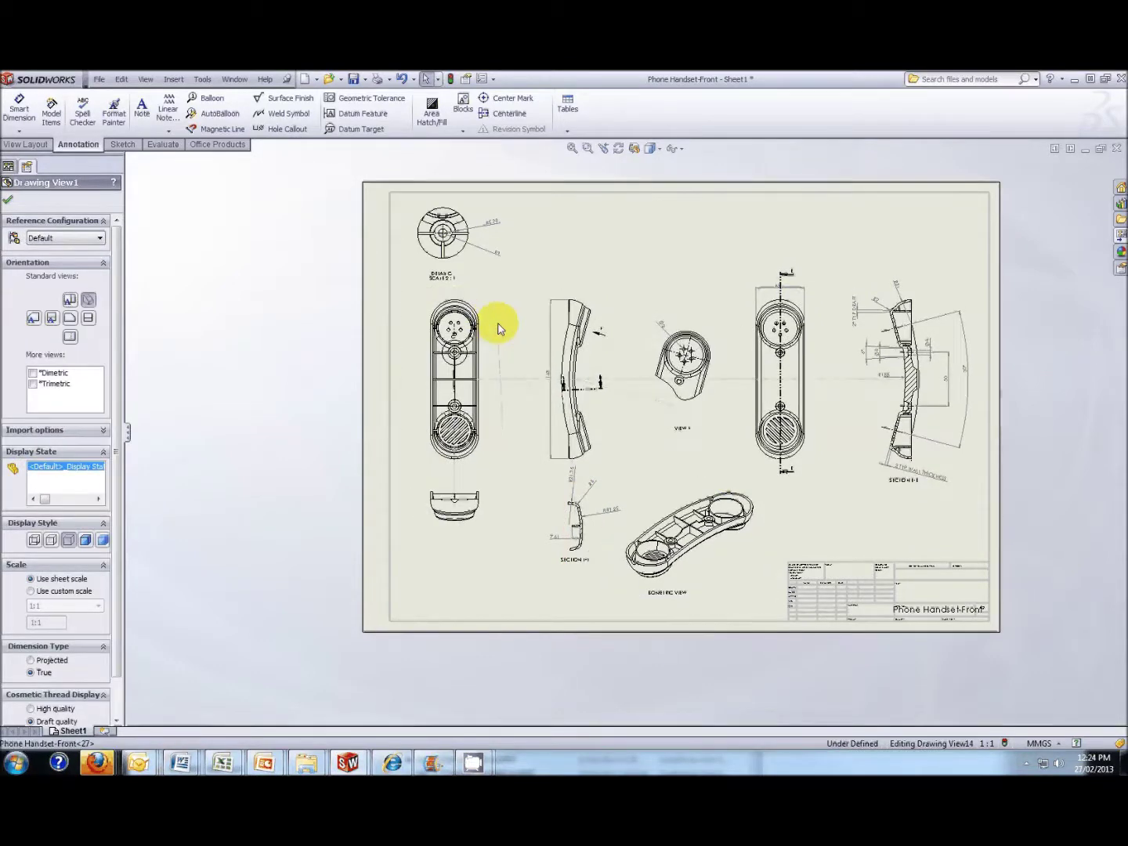
pyautogui.click(548, 415)
# Open the sheet format for editing at the title block.
pyautogui.scroll(2, 874, 568)
pyautogui.scroll(-6, 756, 505)
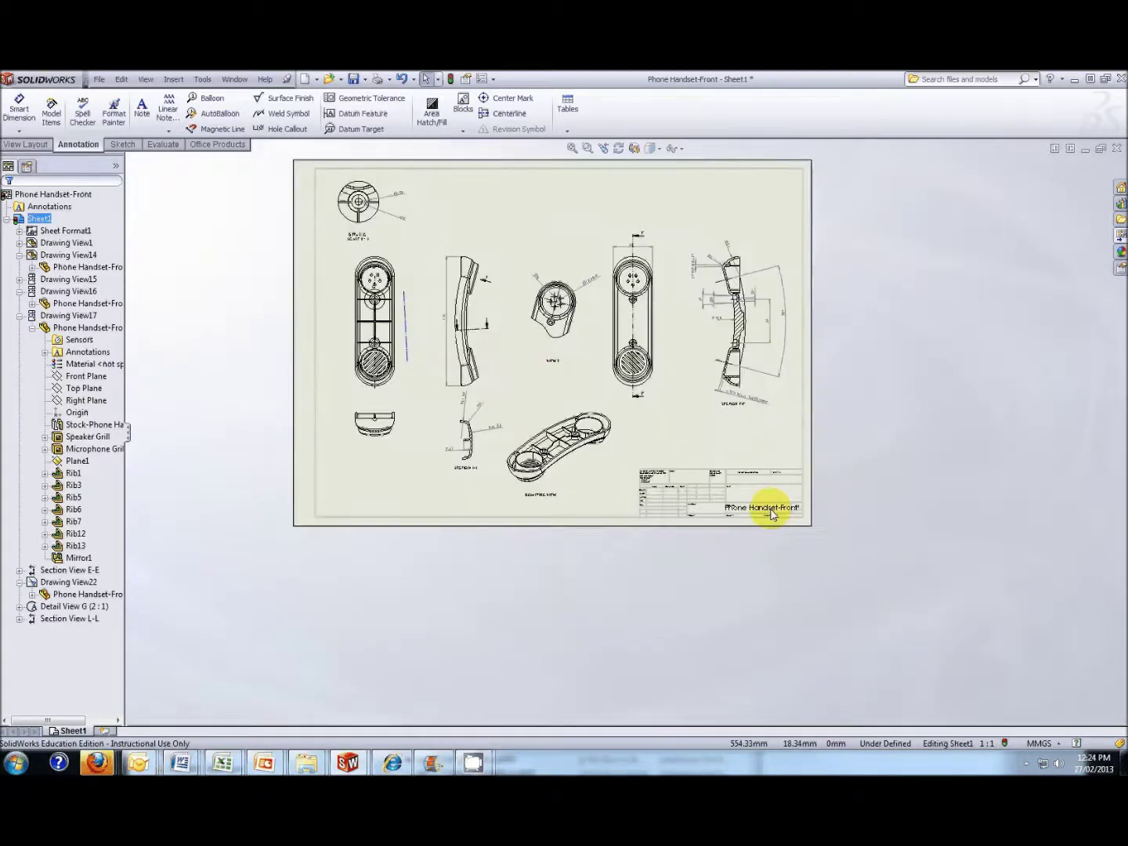
pyautogui.scroll(-3, 694, 483)
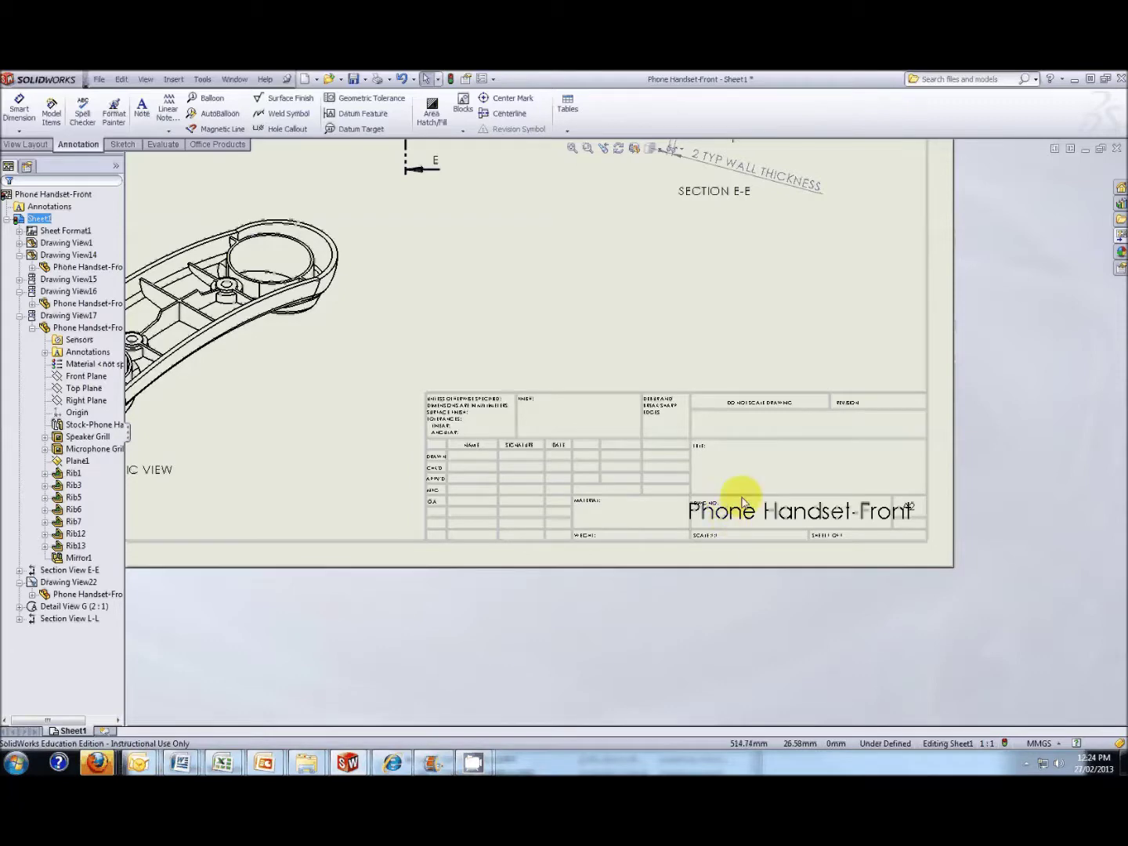
pyautogui.scroll(2, 755, 505)
pyautogui.scroll(-1, 517, 471)
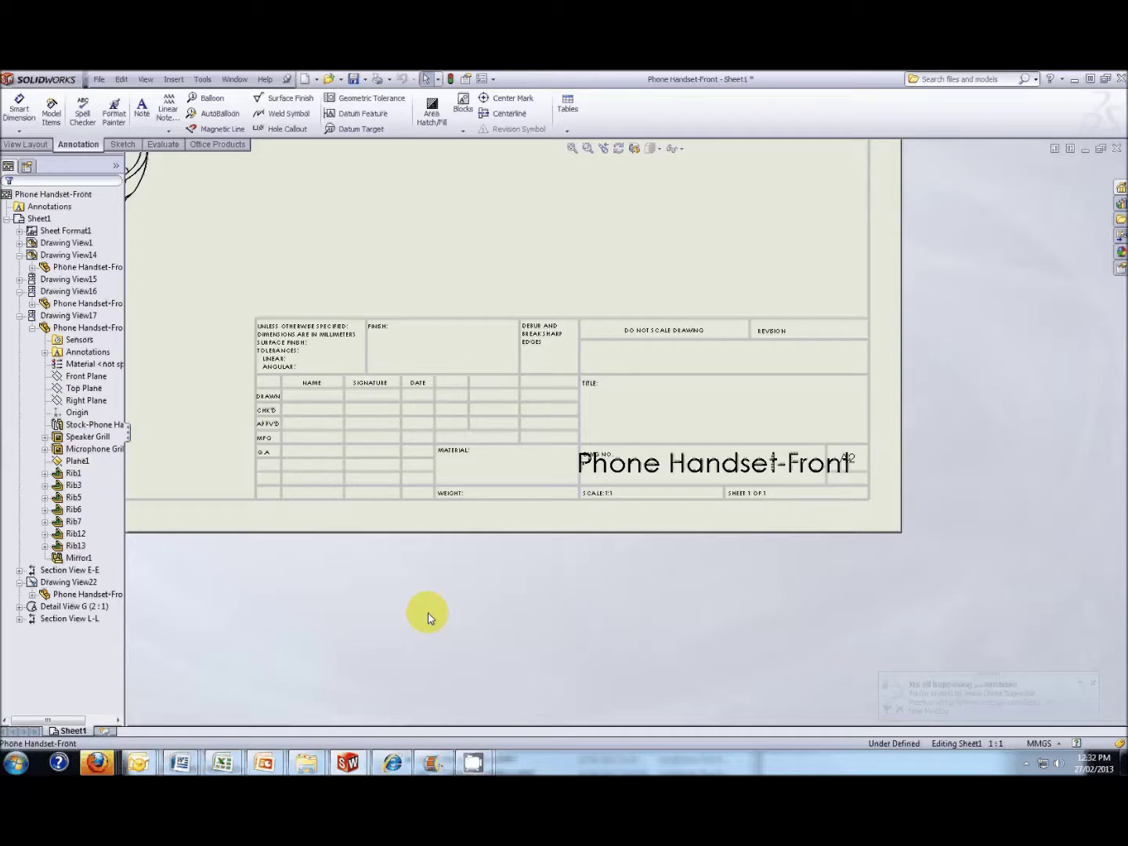
pyautogui.rightClick(523, 328)
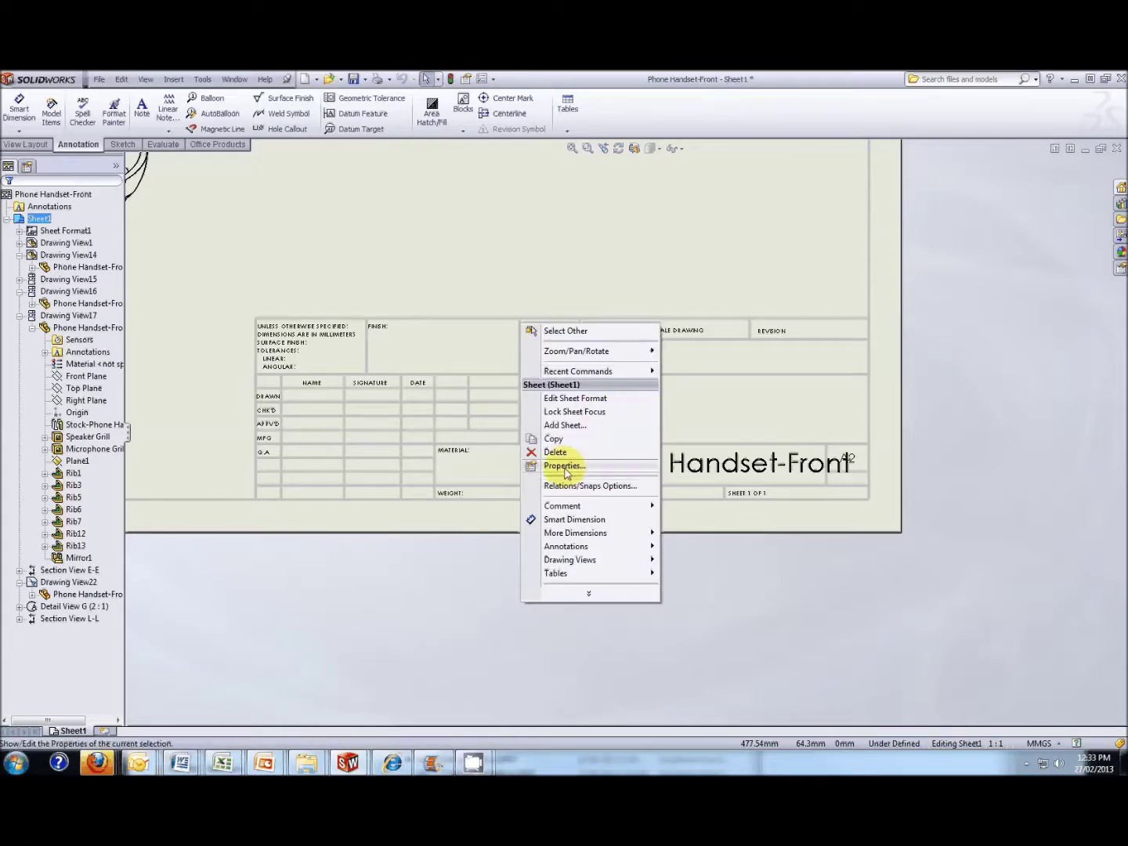
pyautogui.click(559, 398)
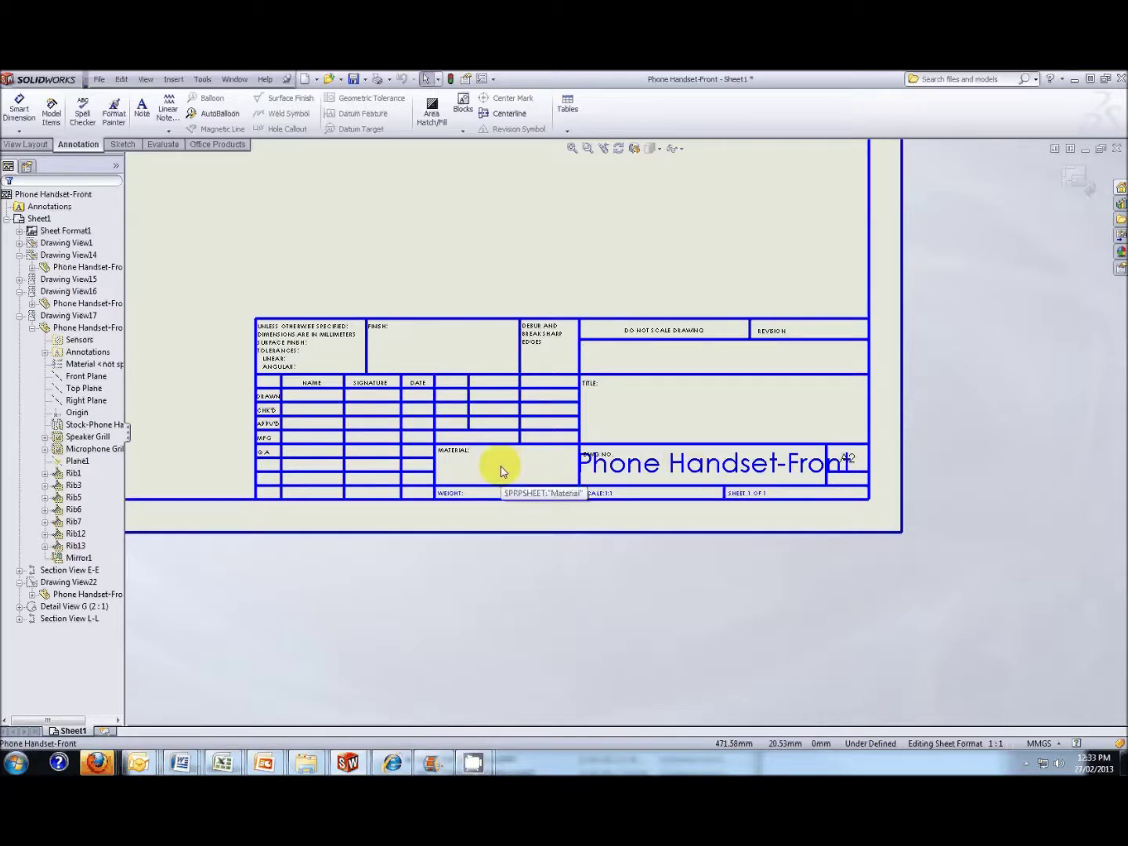
# Set the title block's drawing number text to font size 16 and return to editing the sheet.
pyautogui.click(678, 464)
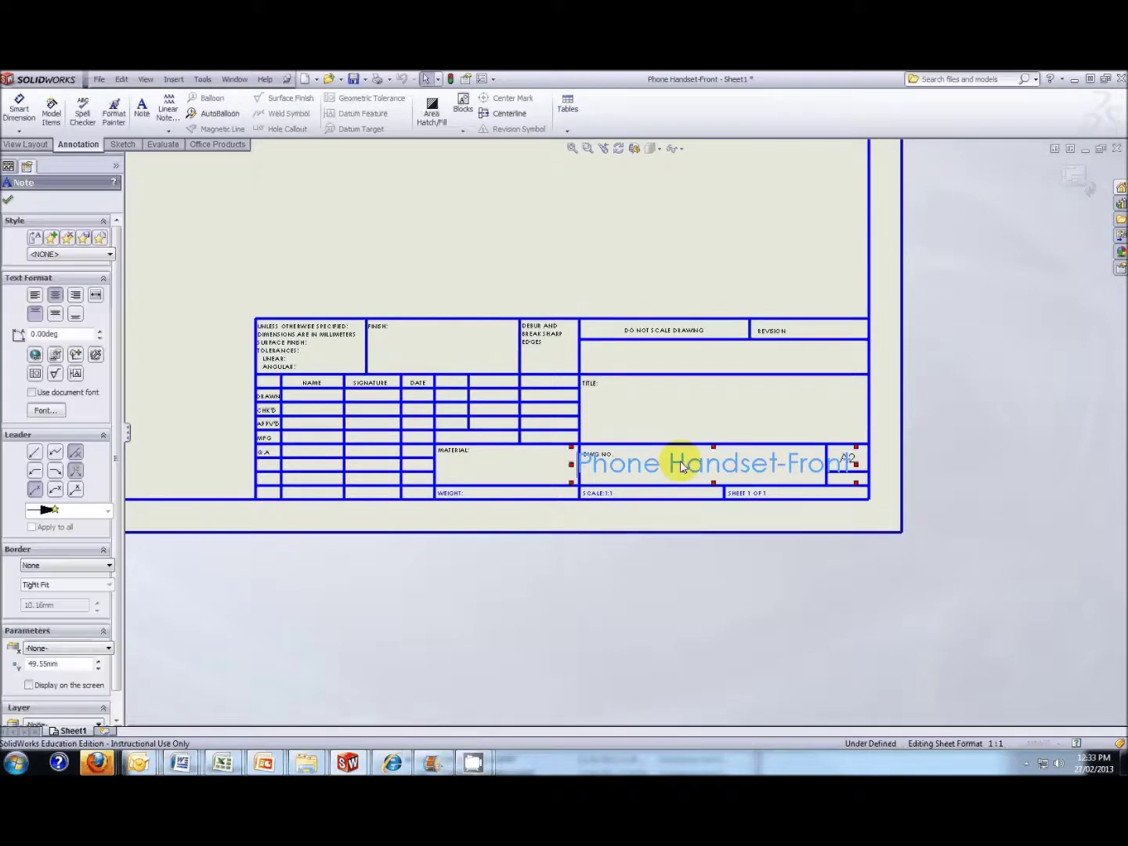
pyautogui.doubleClick(681, 465)
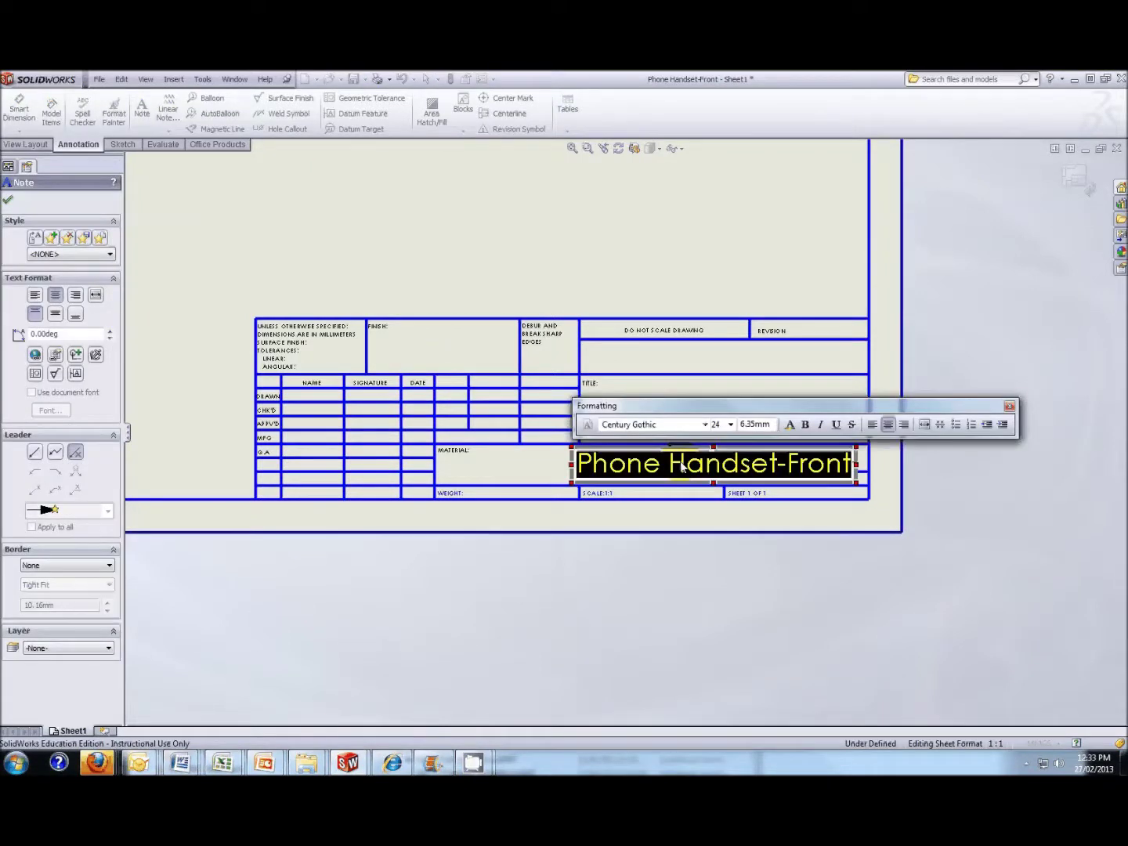
pyautogui.click(730, 424)
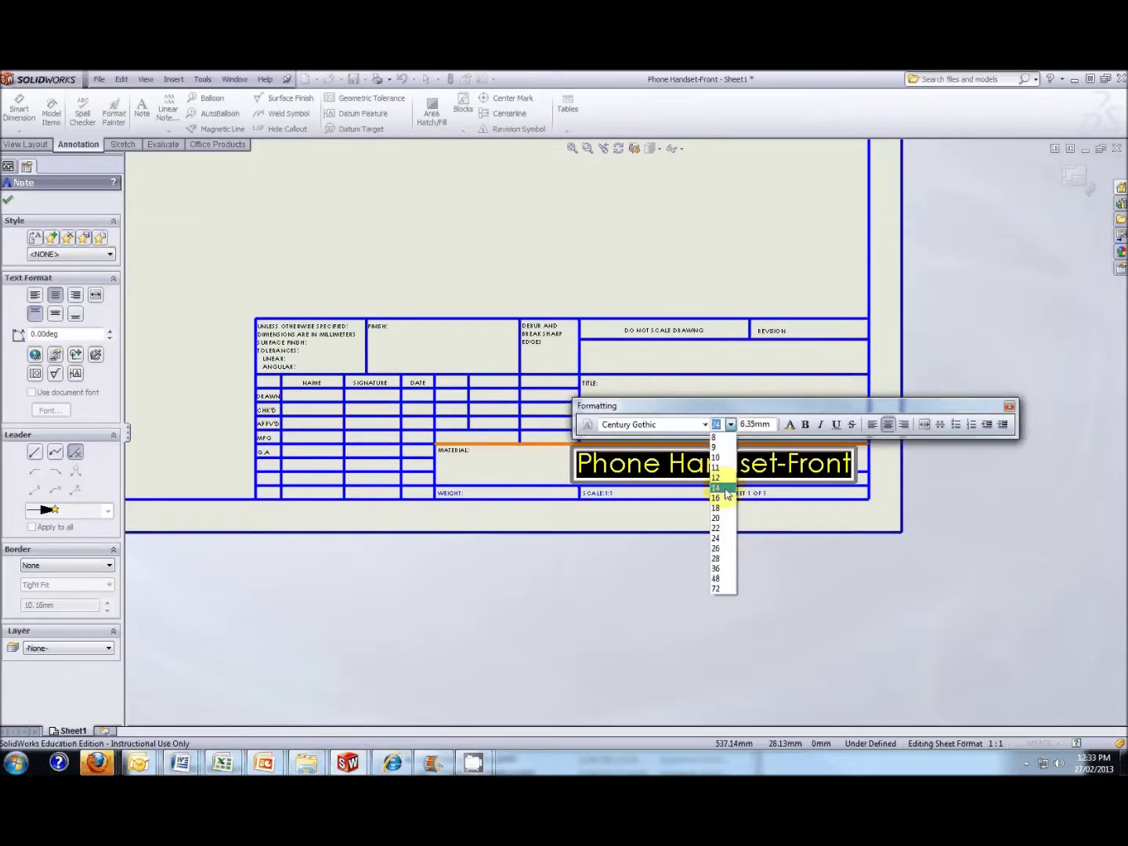
pyautogui.click(716, 496)
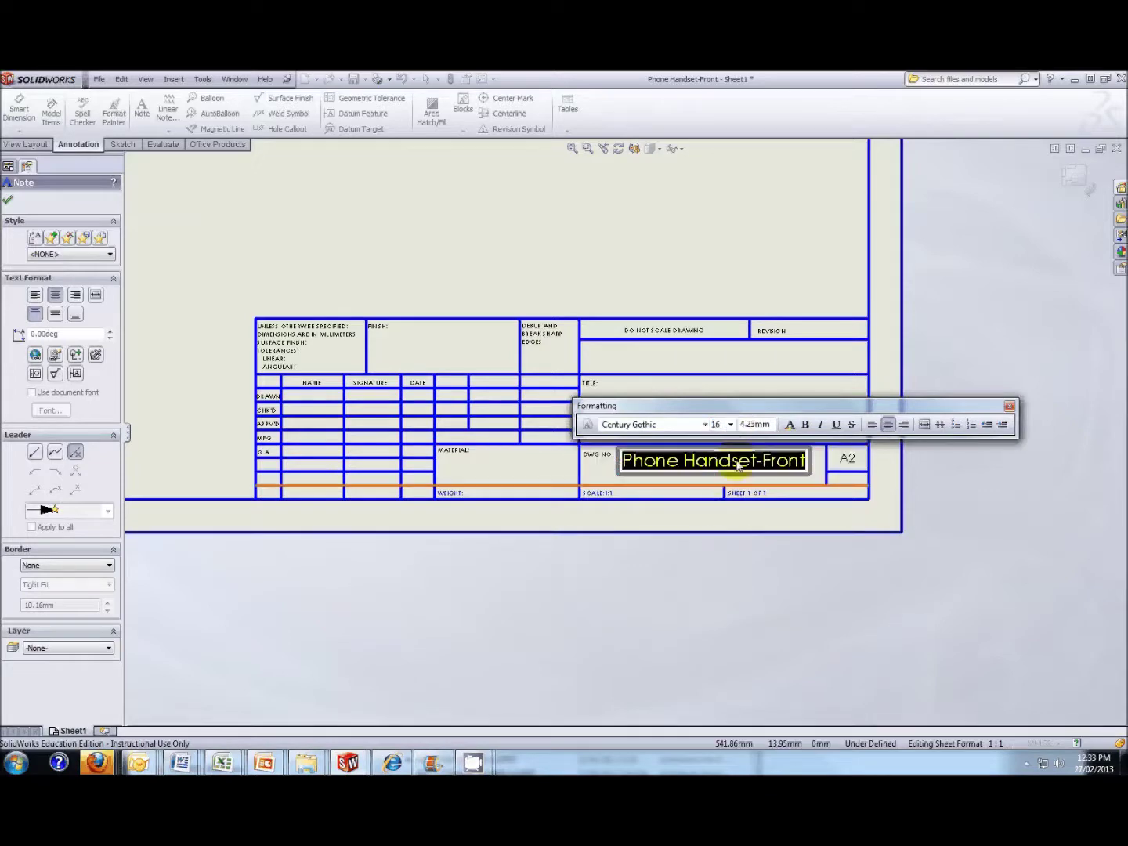
pyautogui.click(752, 290)
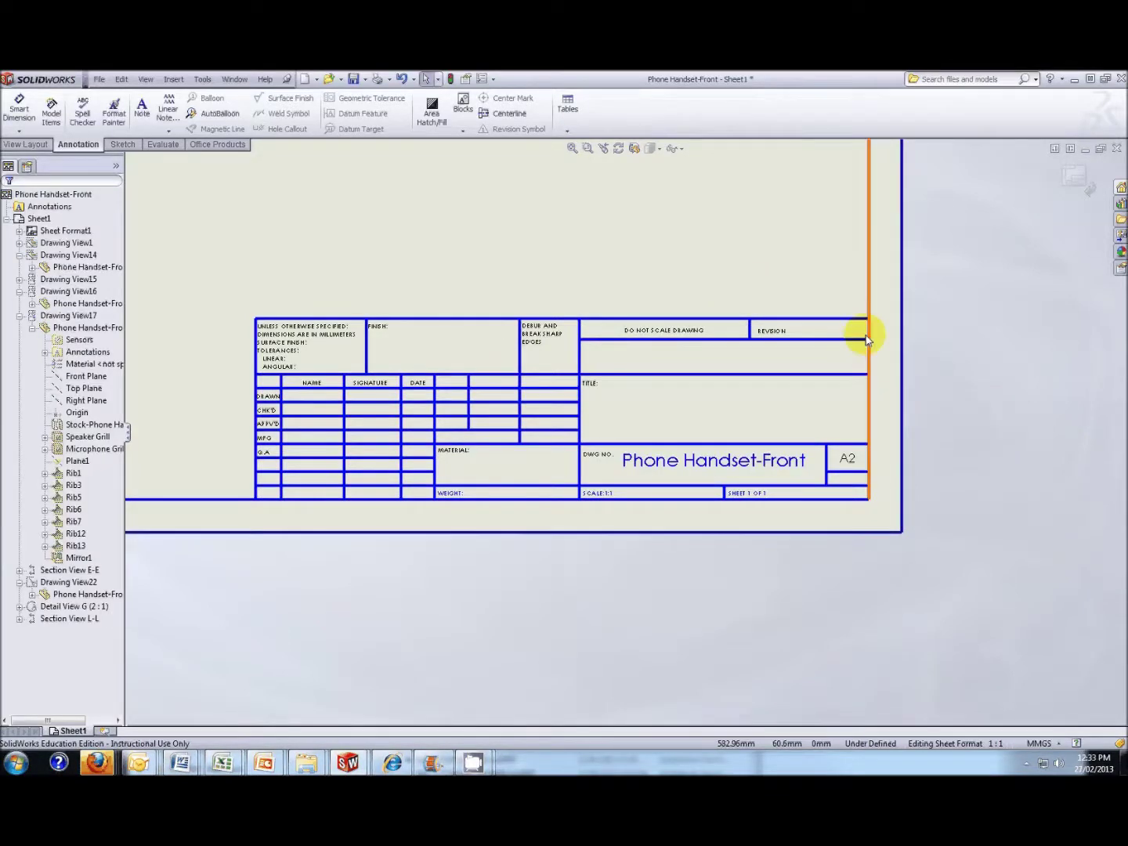
pyautogui.rightClick(514, 244)
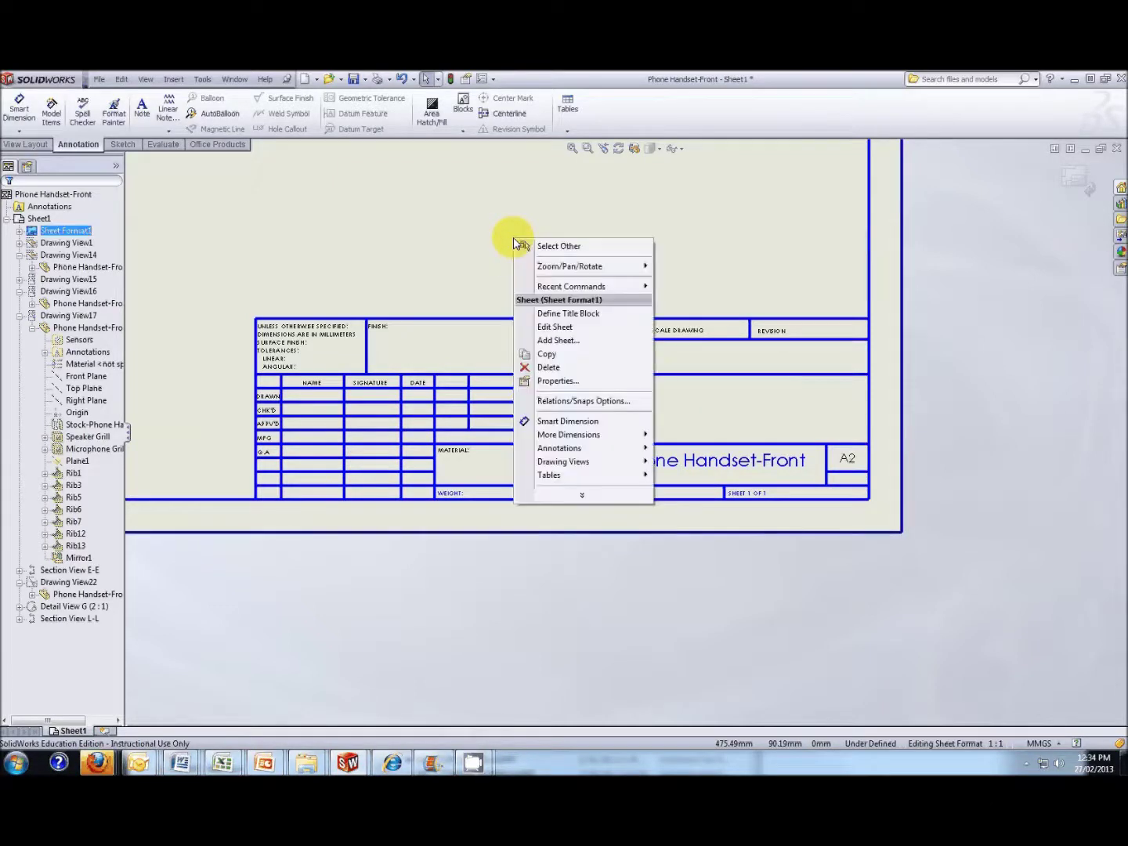
pyautogui.click(554, 328)
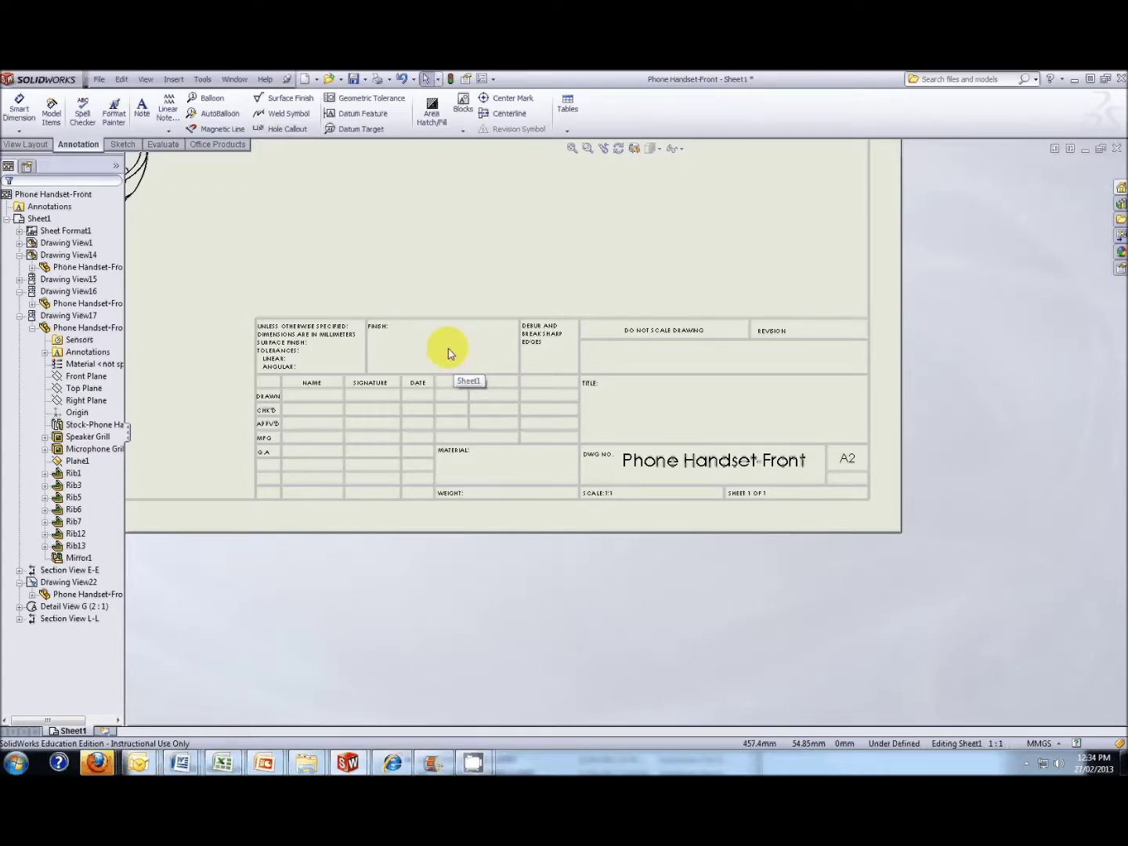
# Switch to the Phone Handset-Front.SLDPRT part and assign it the ABS PC material.
pyautogui.click(235, 79)
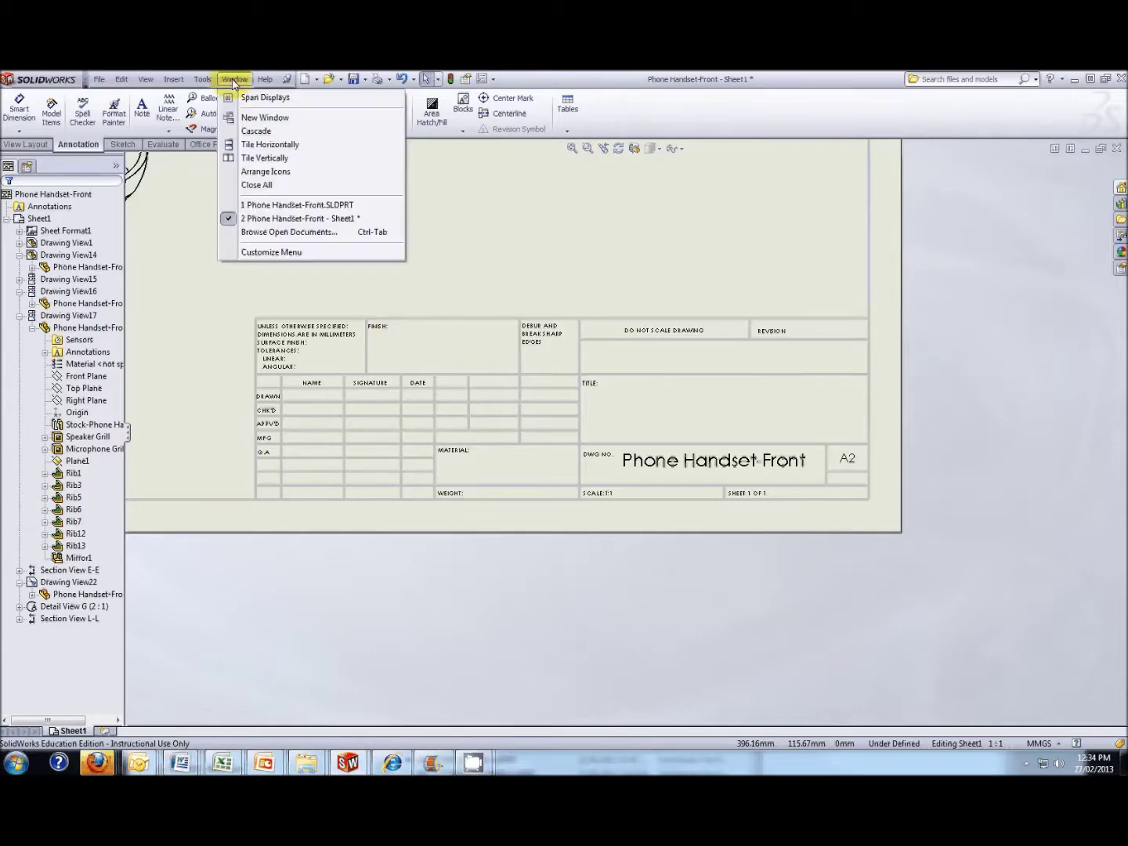
pyautogui.click(272, 206)
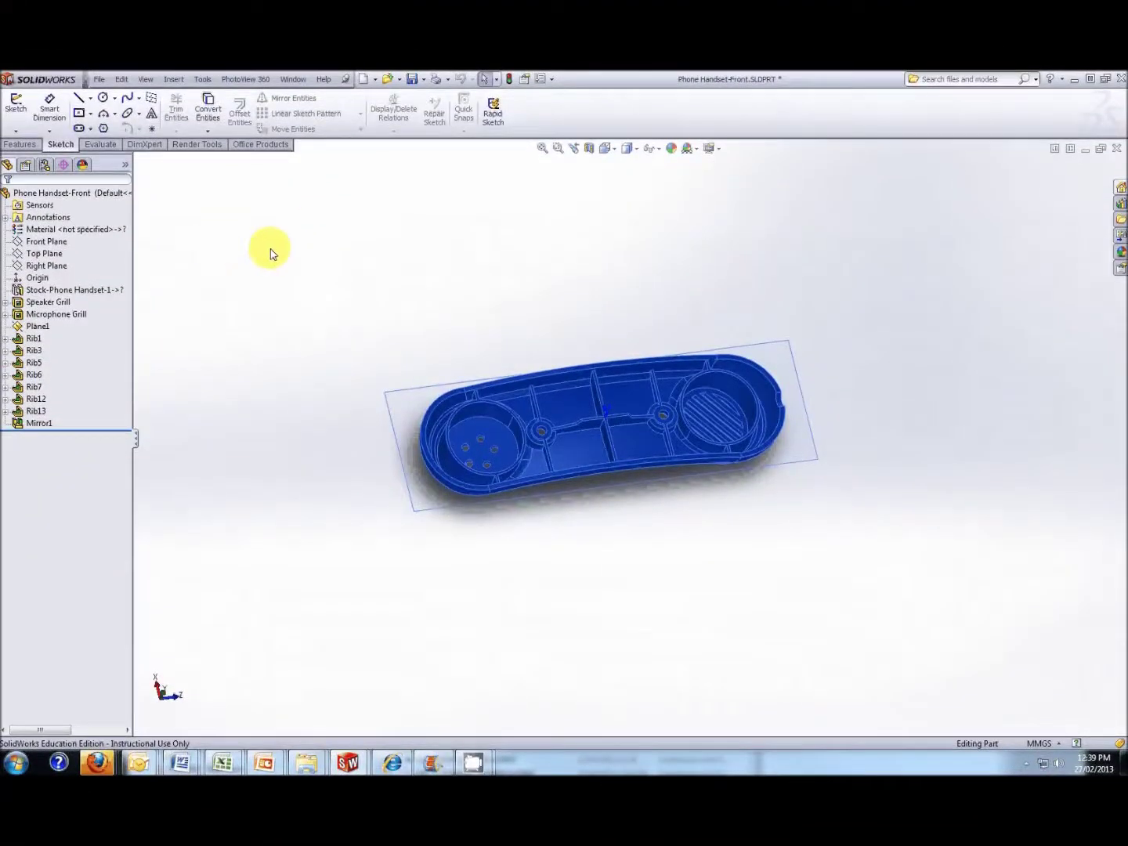
pyautogui.click(72, 232)
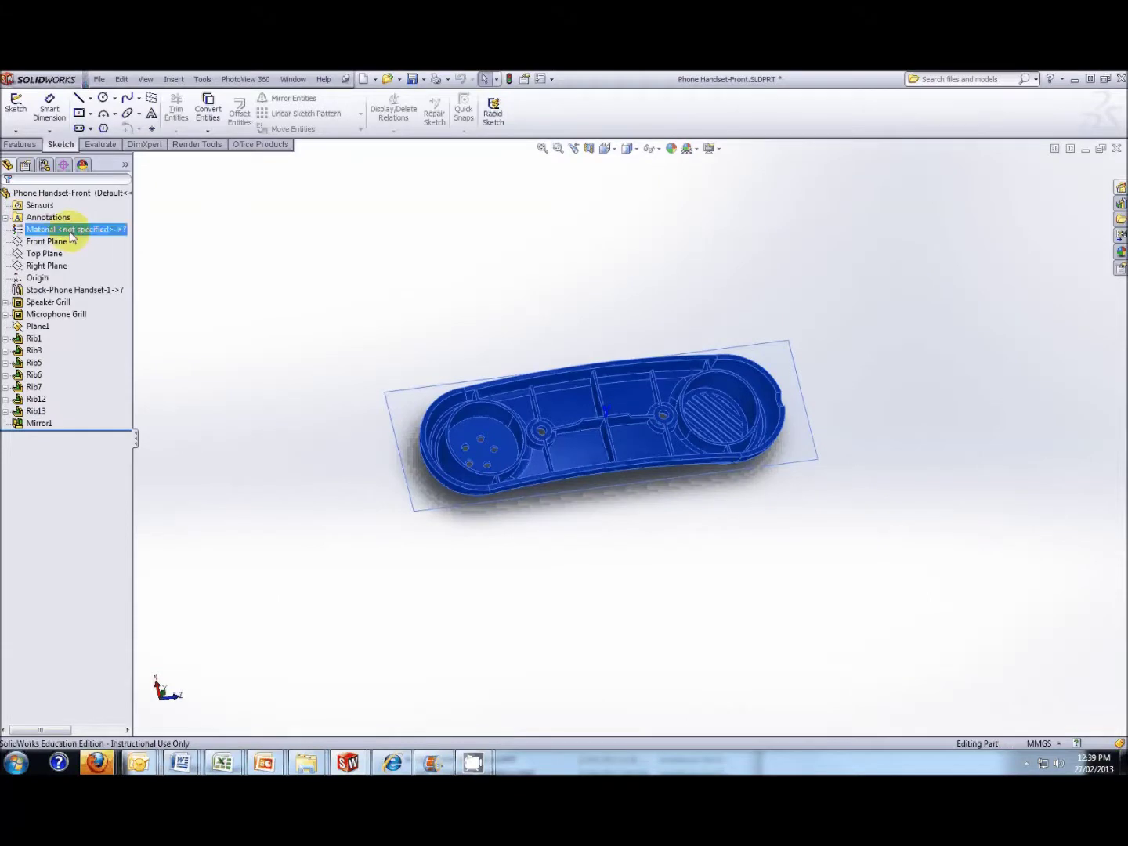
pyautogui.rightClick(72, 236)
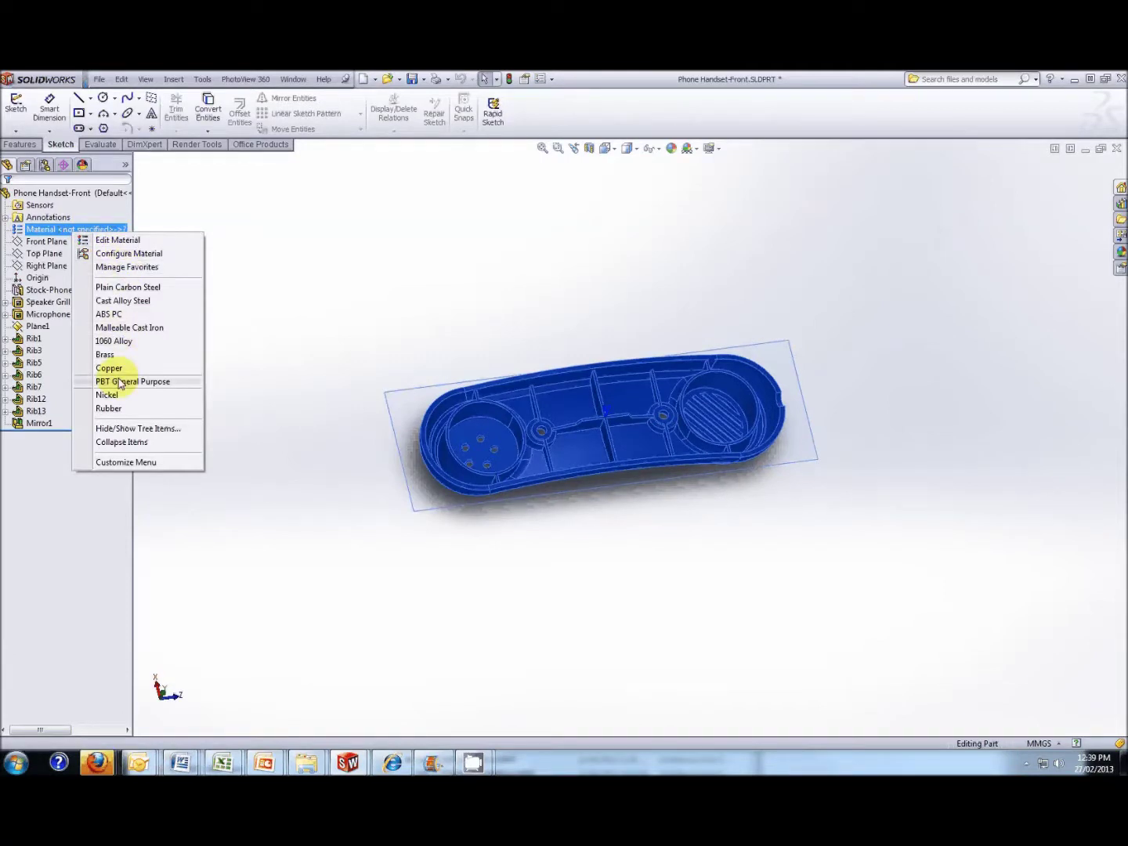
pyautogui.click(118, 314)
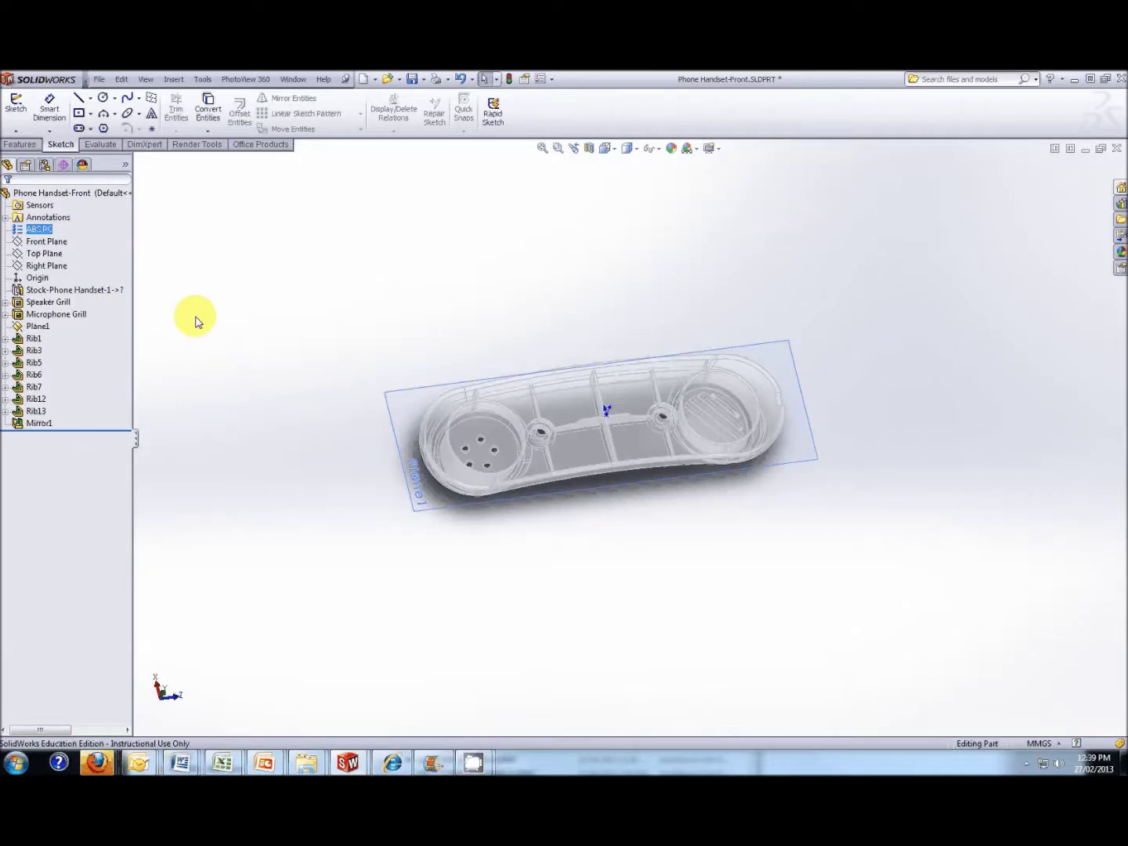
pyautogui.moveTo(587, 516); pyautogui.dragTo(536, 424, button='middle')
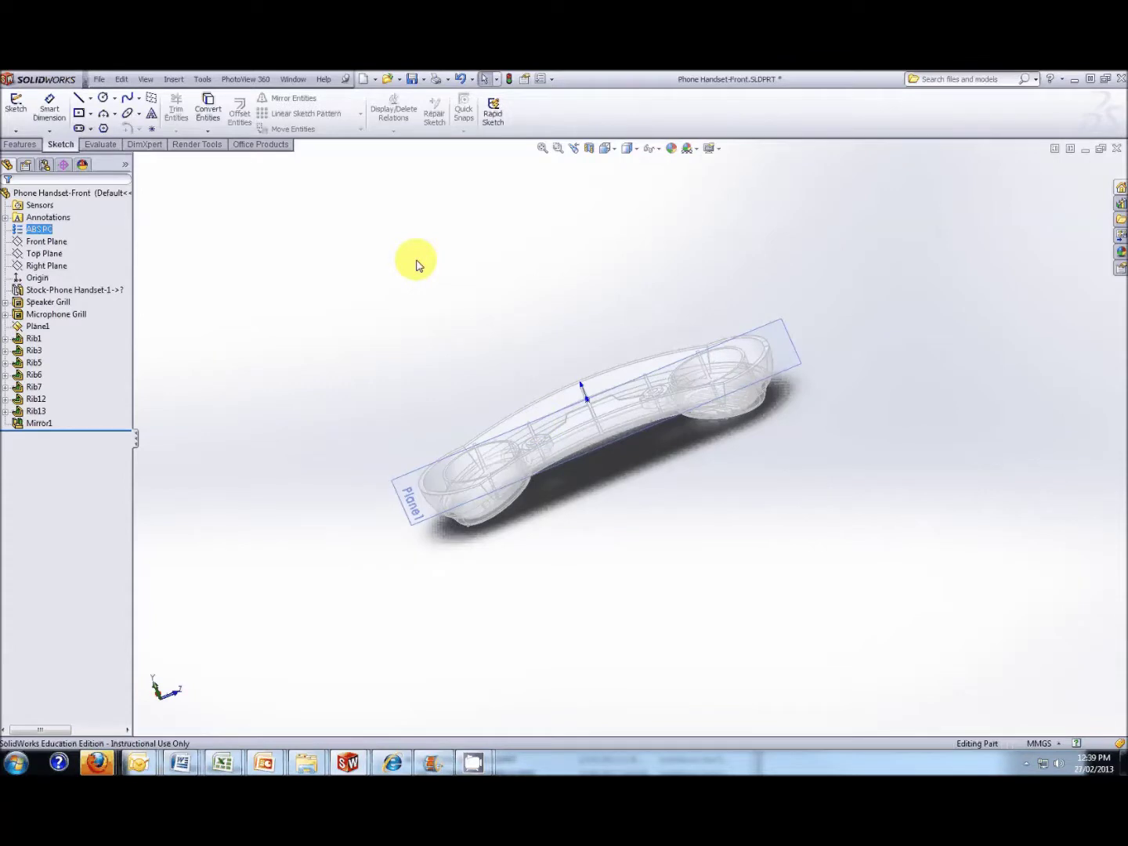
# Open the part's file properties and add a custom property named Material.
pyautogui.click(101, 81)
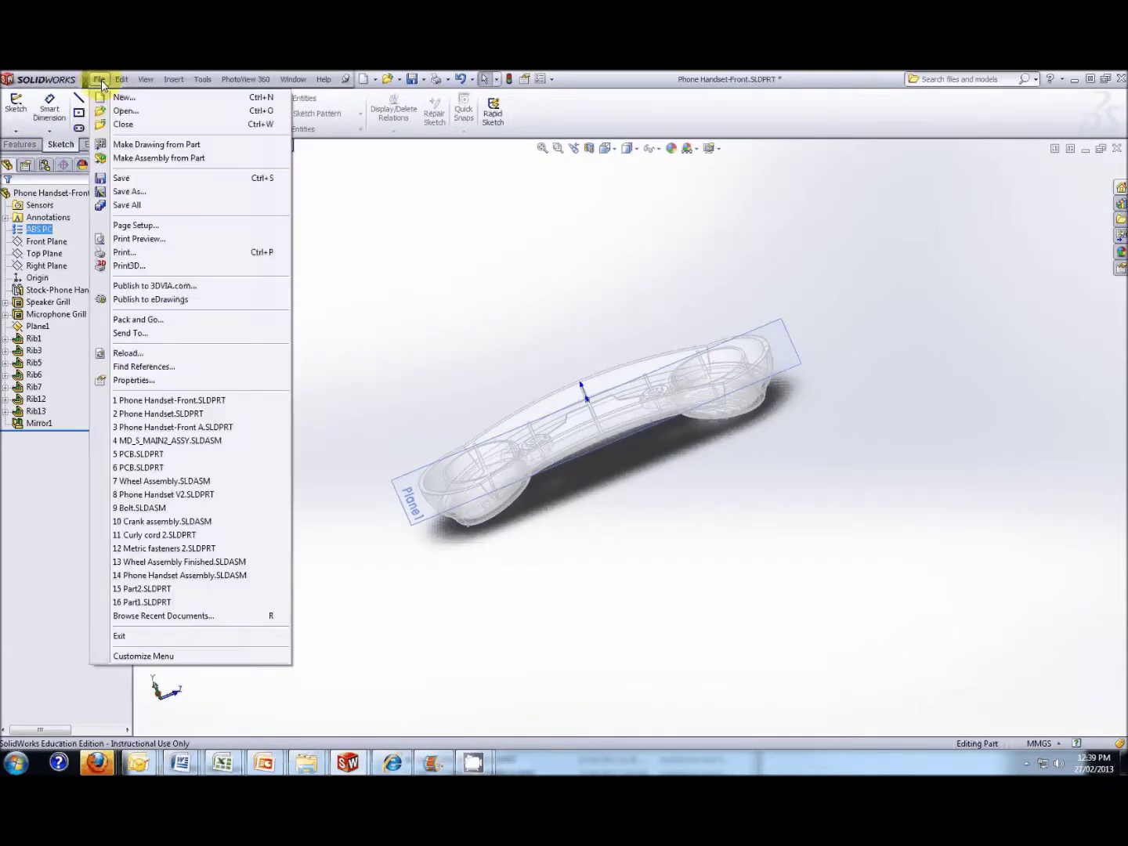
pyautogui.click(133, 380)
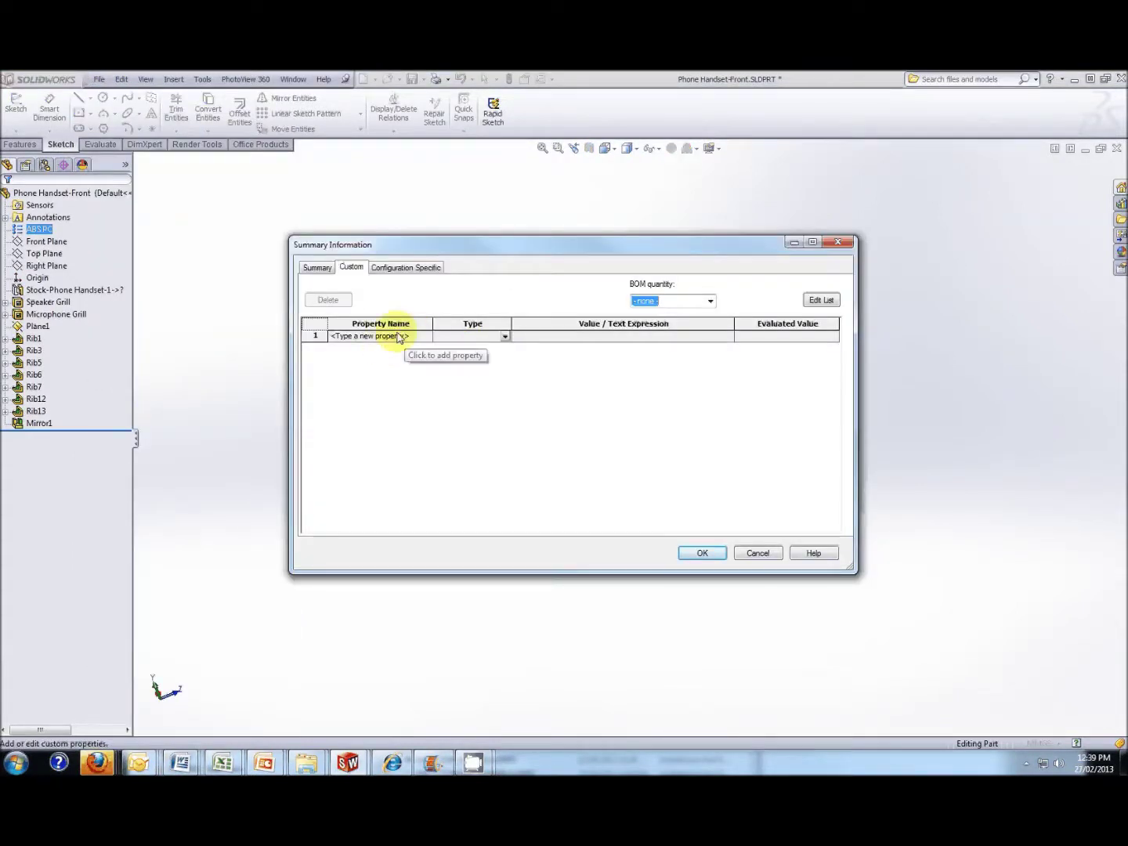
pyautogui.click(396, 338)
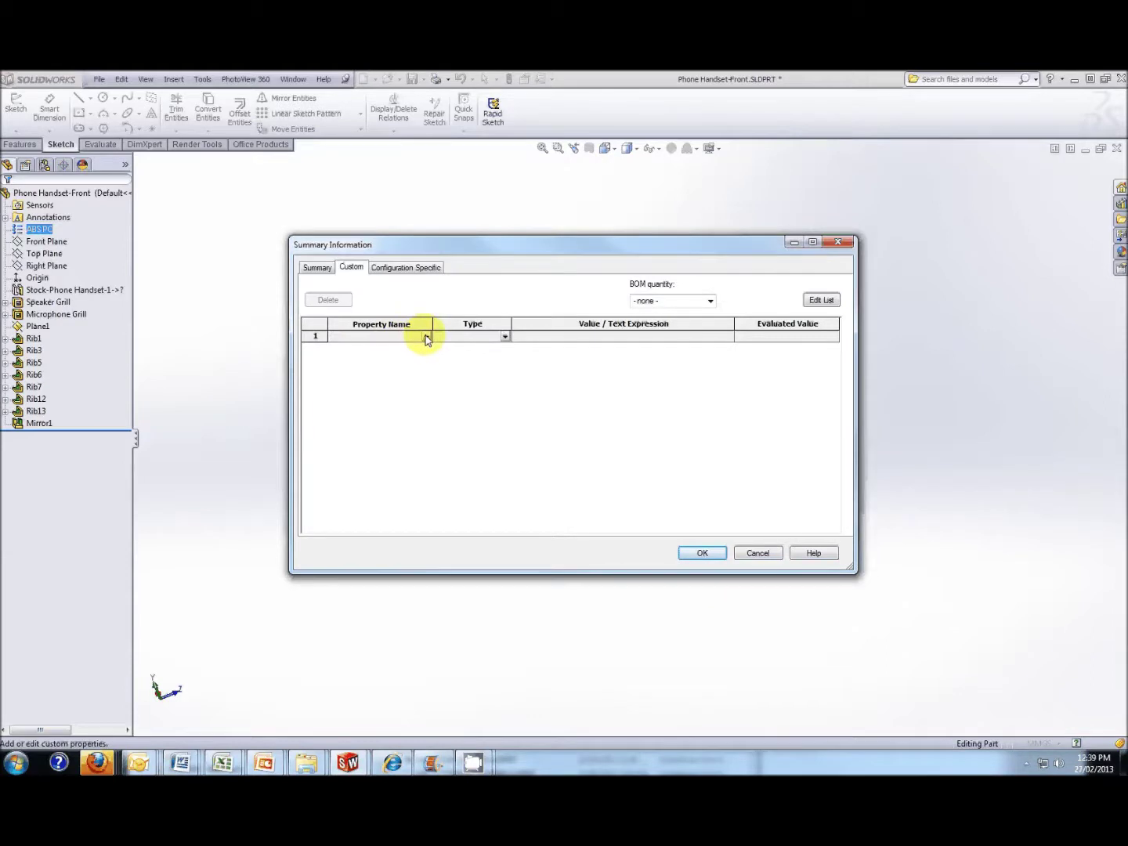
pyautogui.click(426, 337)
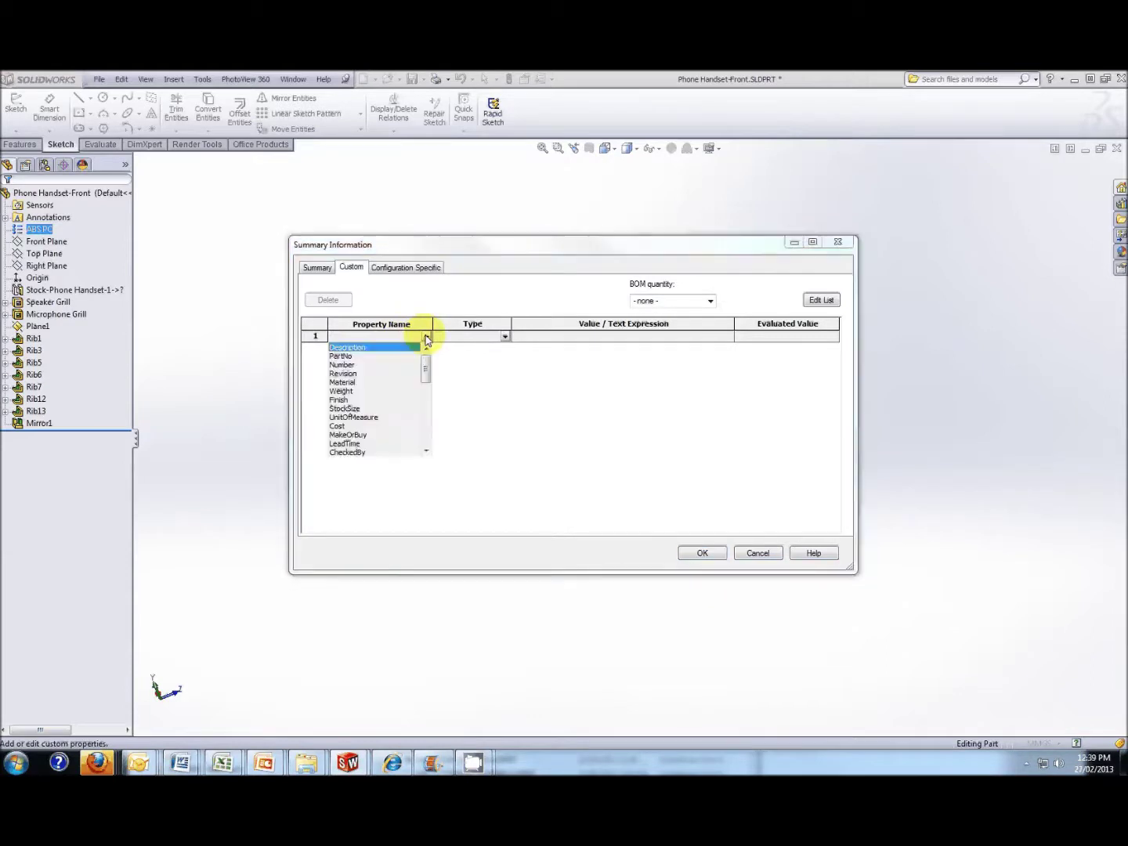
pyautogui.click(345, 382)
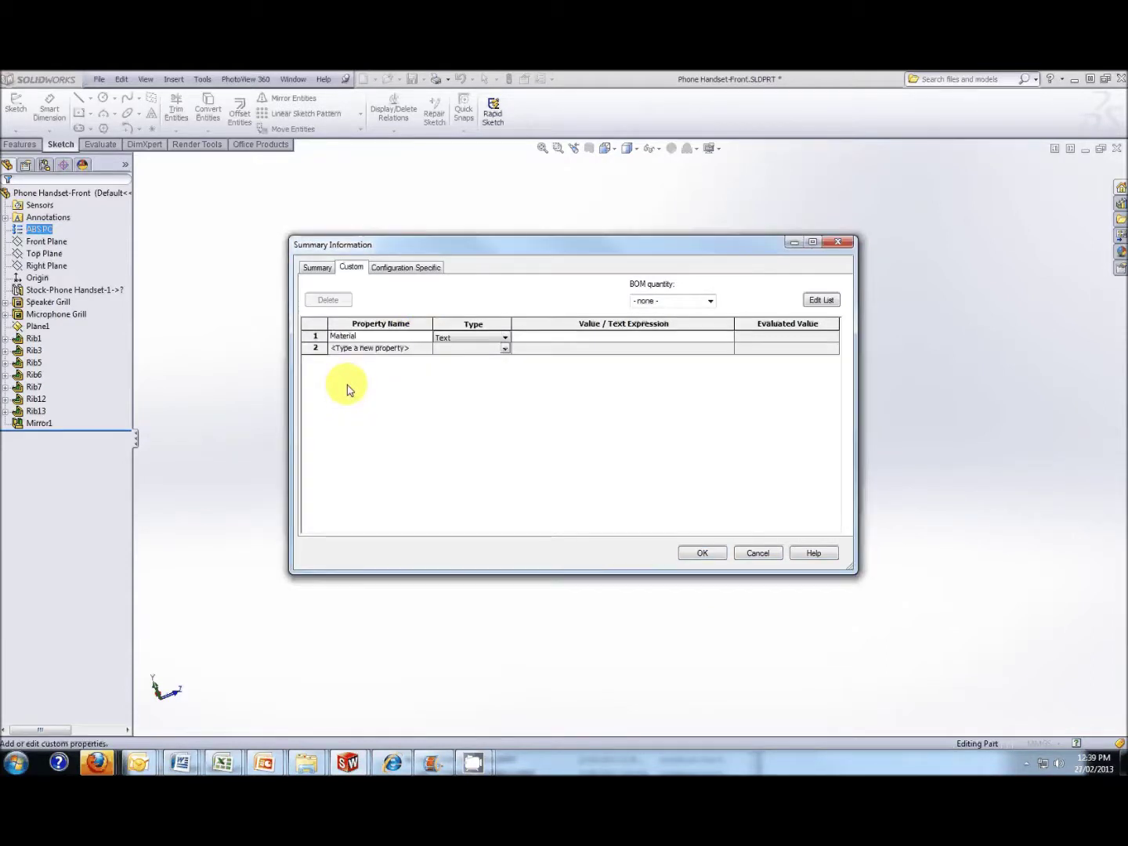
# Set the blank second property row's type to Text and link the Material property's value to the part's material.
pyautogui.click(505, 350)
pyautogui.click(505, 350)
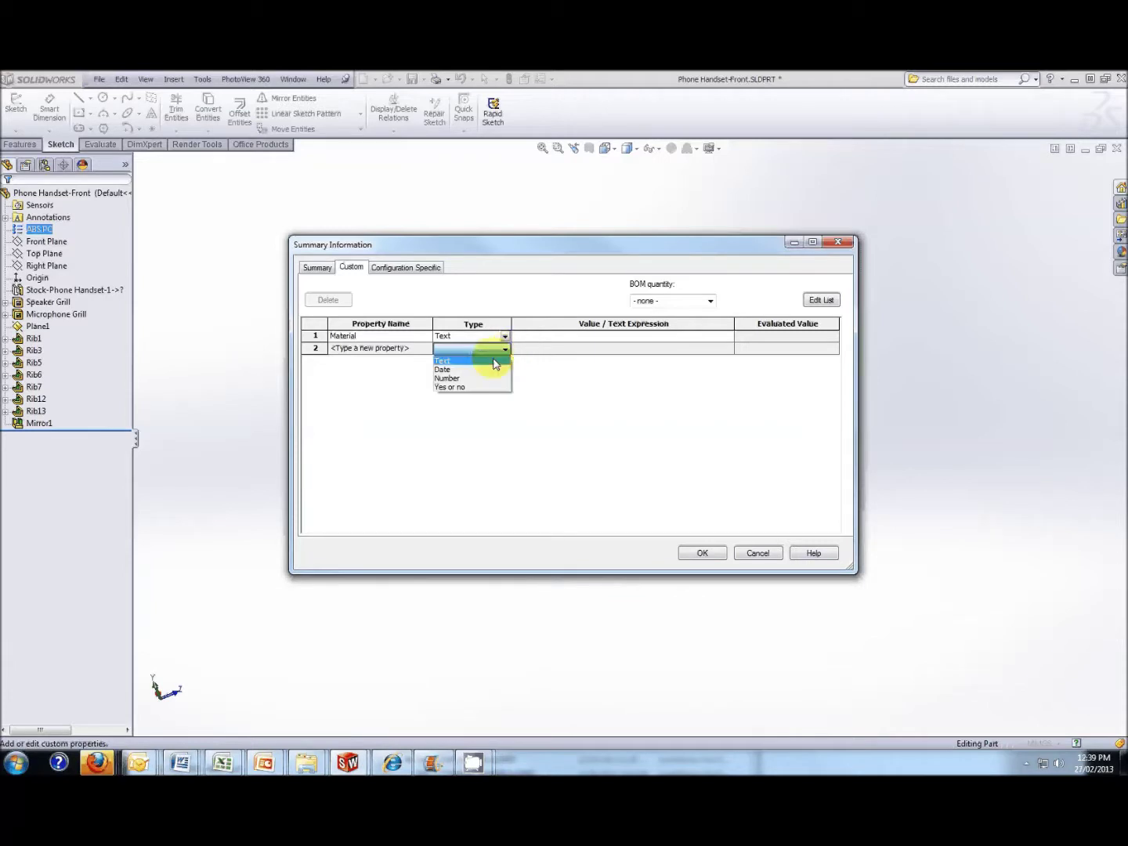
pyautogui.click(495, 360)
pyautogui.click(649, 352)
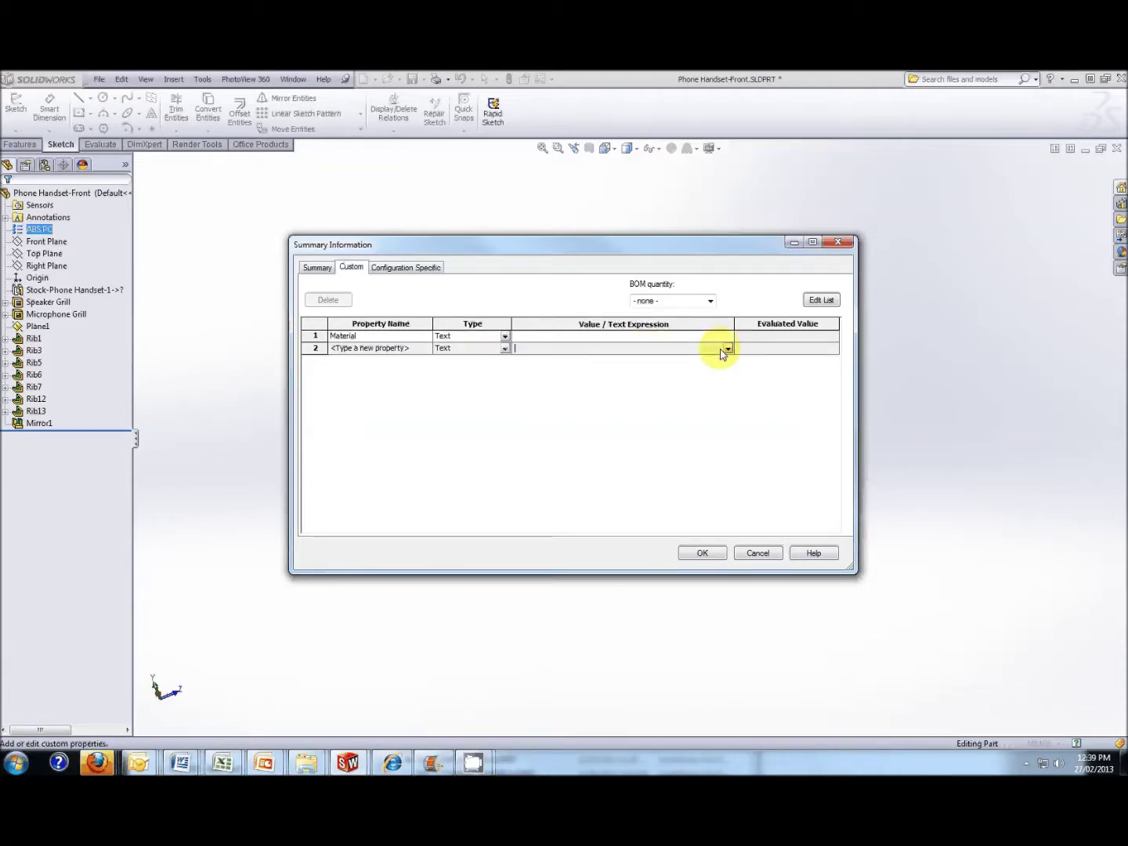
pyautogui.click(683, 337)
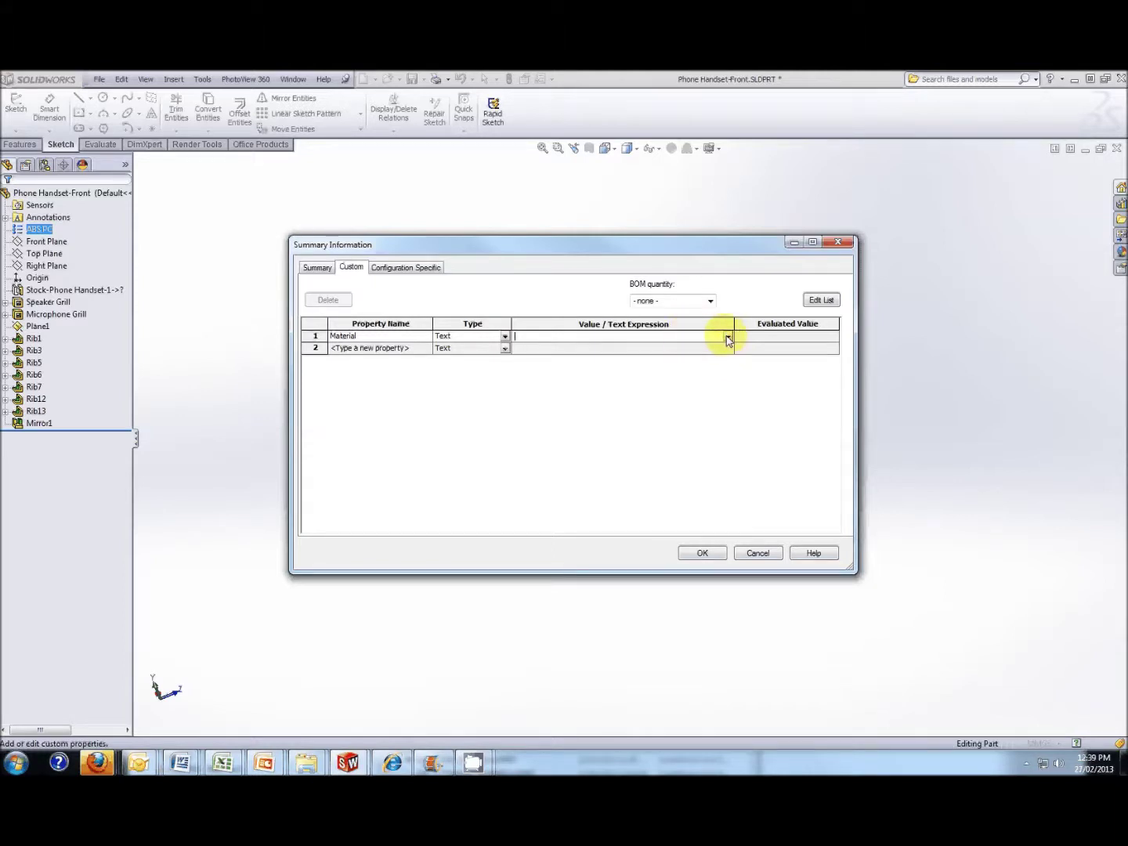
pyautogui.click(729, 336)
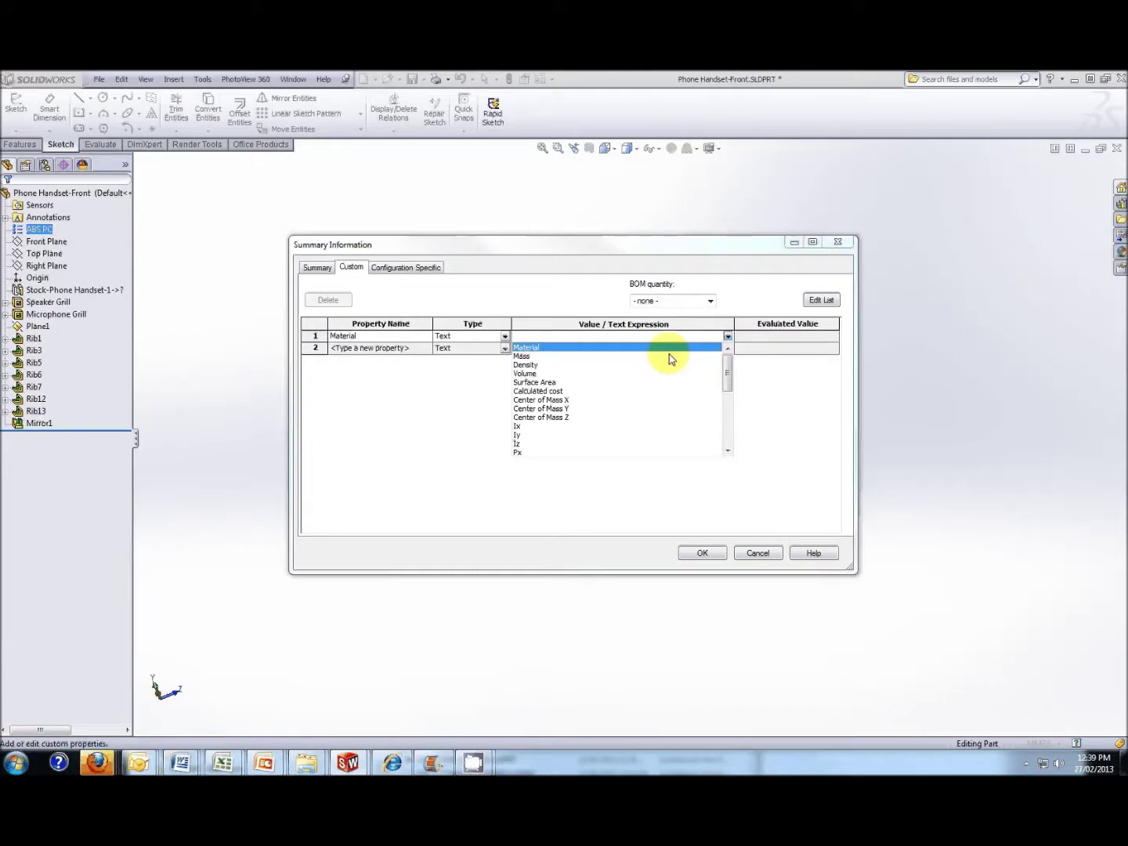
pyautogui.click(531, 350)
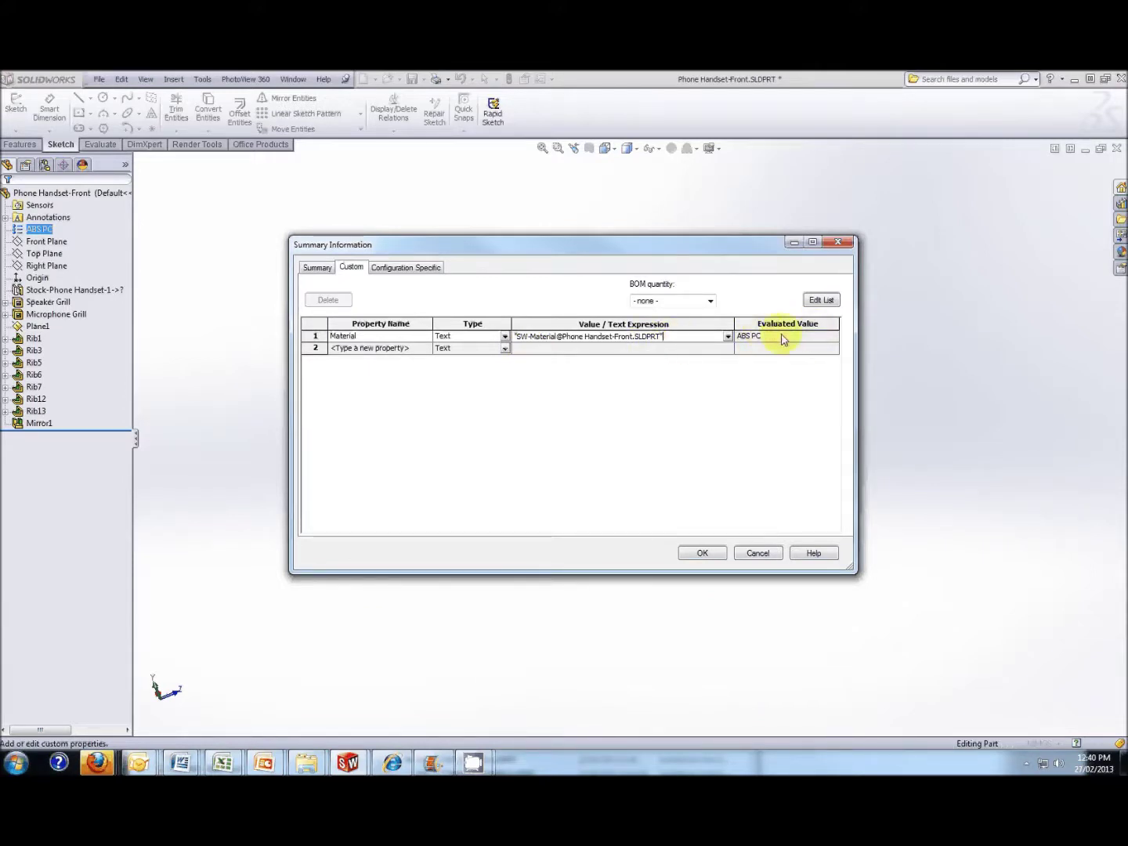
# Add a custom property named Weight to the part and link its value to the part's mass.
pyautogui.click(413, 352)
pyautogui.click(425, 351)
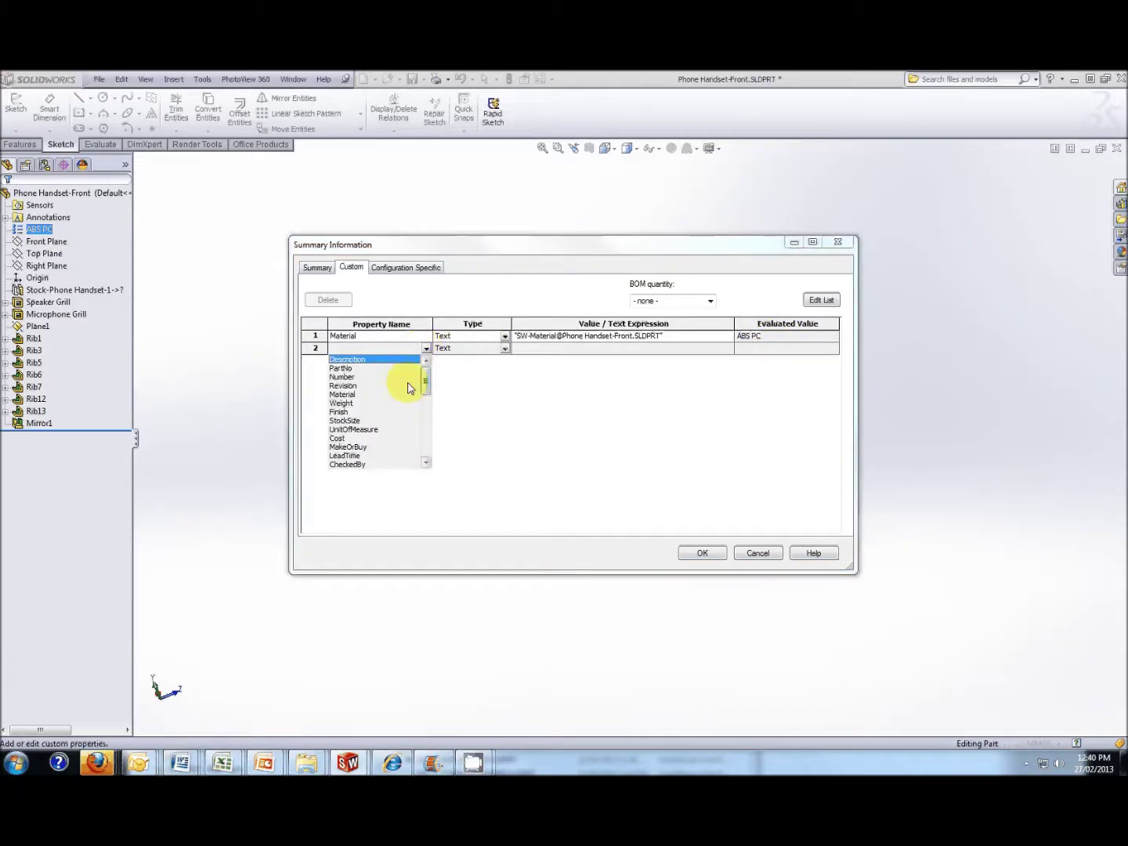
pyautogui.click(345, 406)
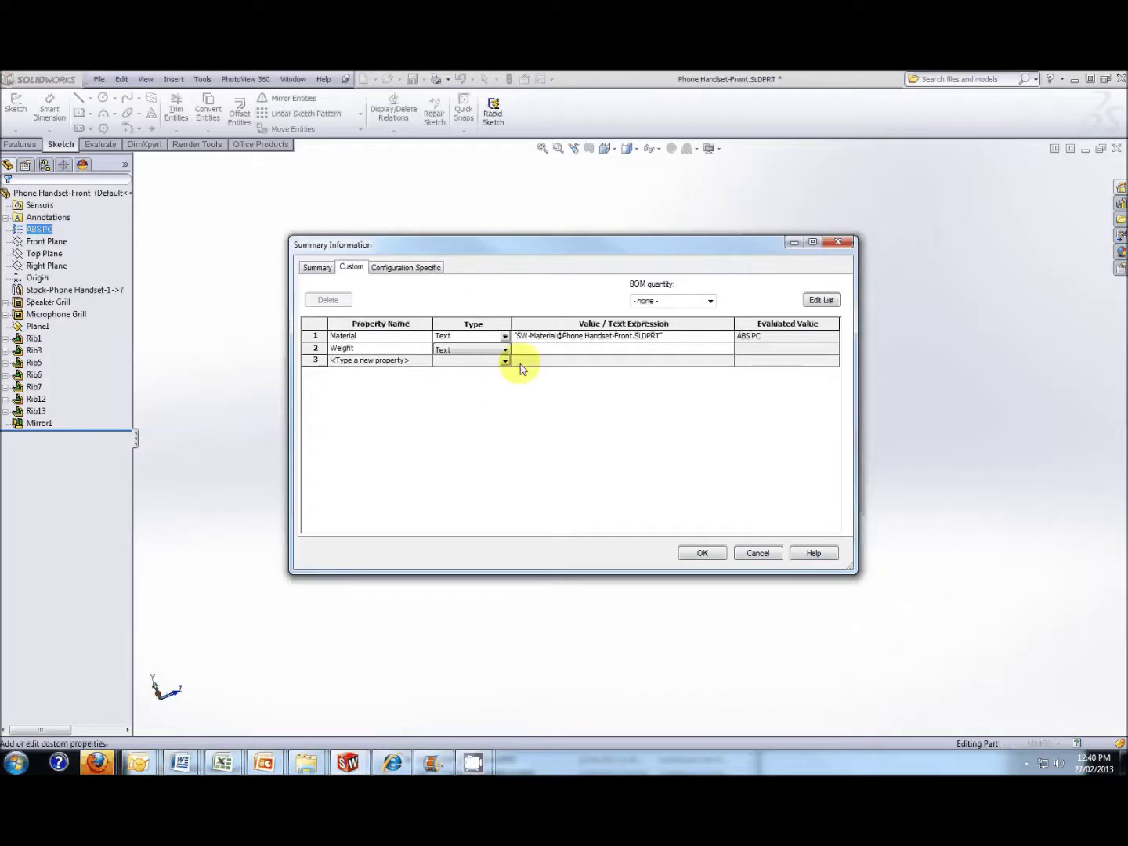
pyautogui.click(587, 360)
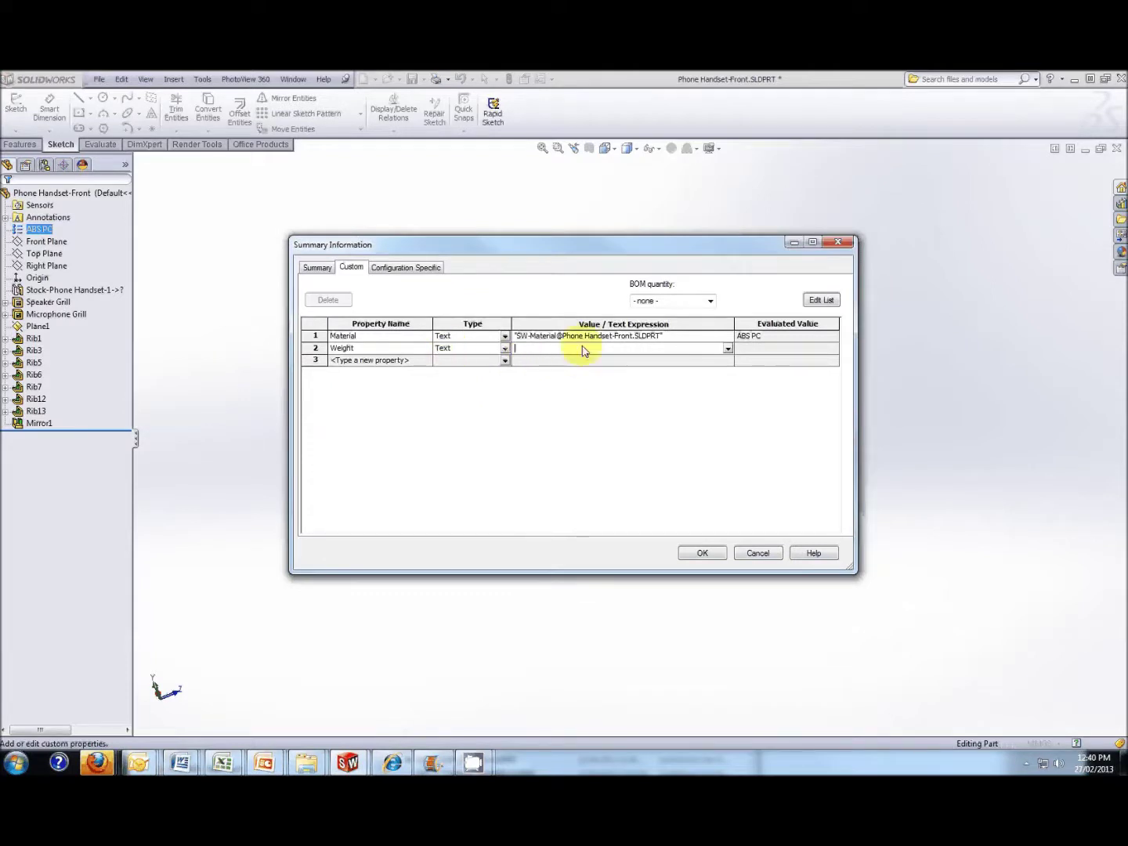
pyautogui.click(729, 352)
pyautogui.click(729, 351)
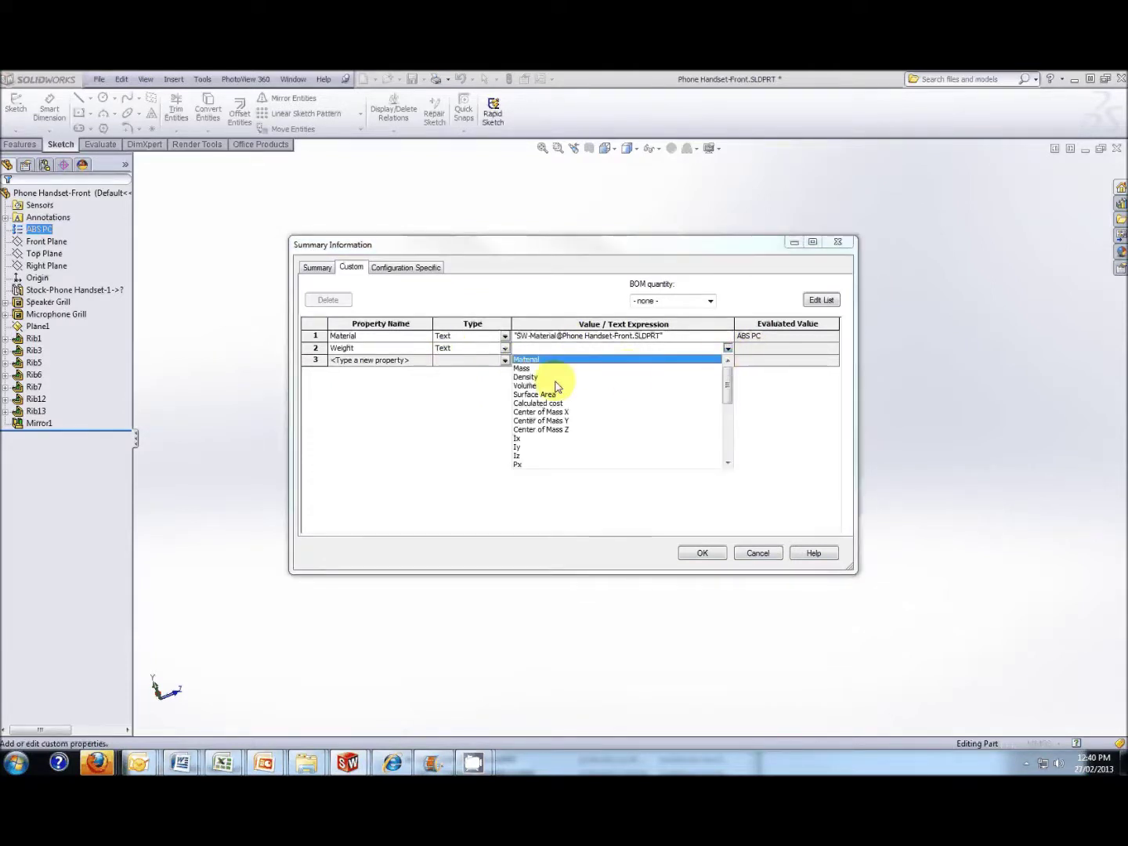
pyautogui.click(522, 369)
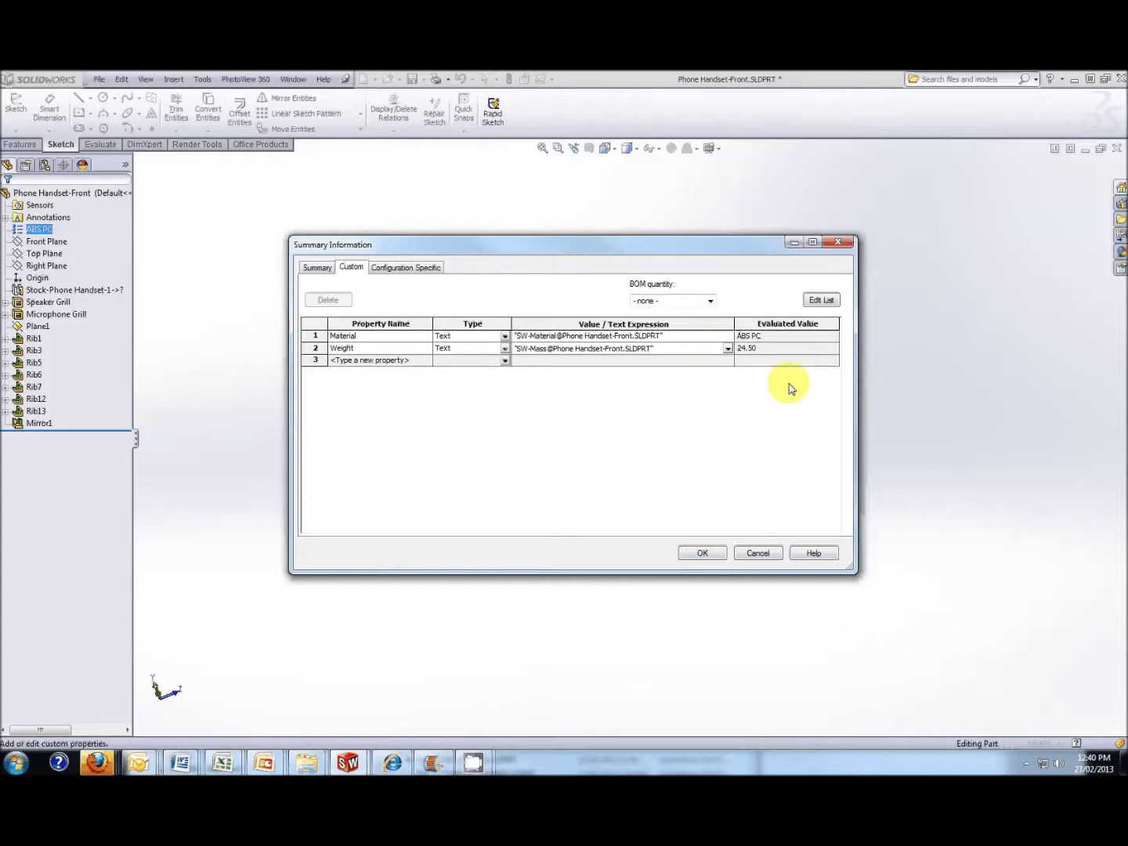
# Add a custom property named PartNo with the text value AGSFCXKASGF.
pyautogui.click(413, 362)
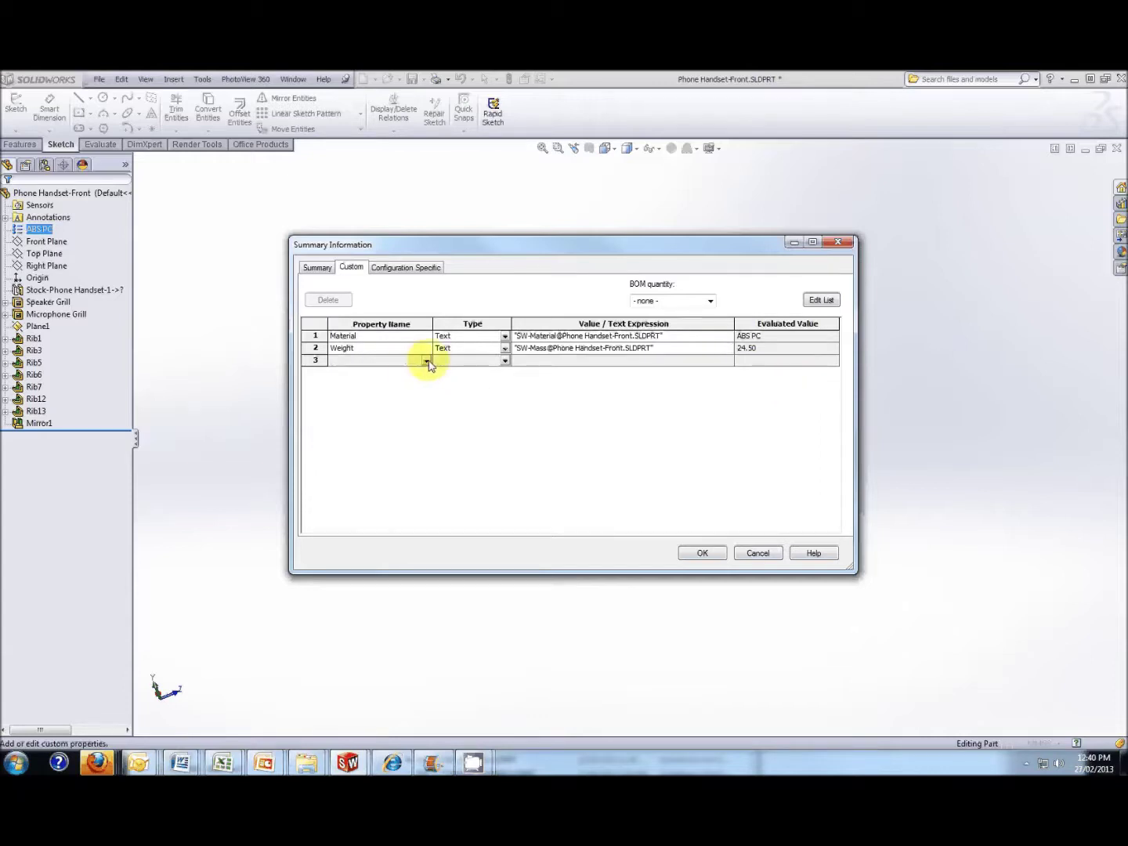
pyautogui.click(427, 362)
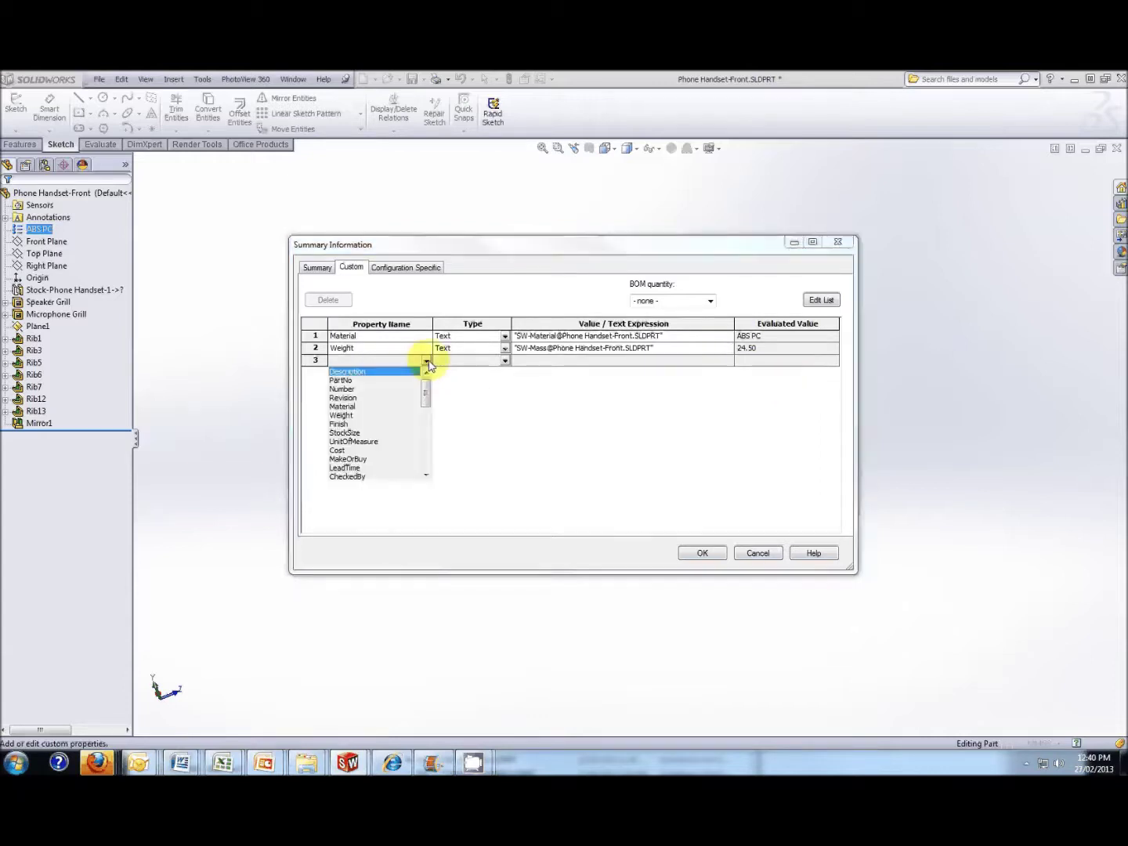
pyautogui.click(342, 380)
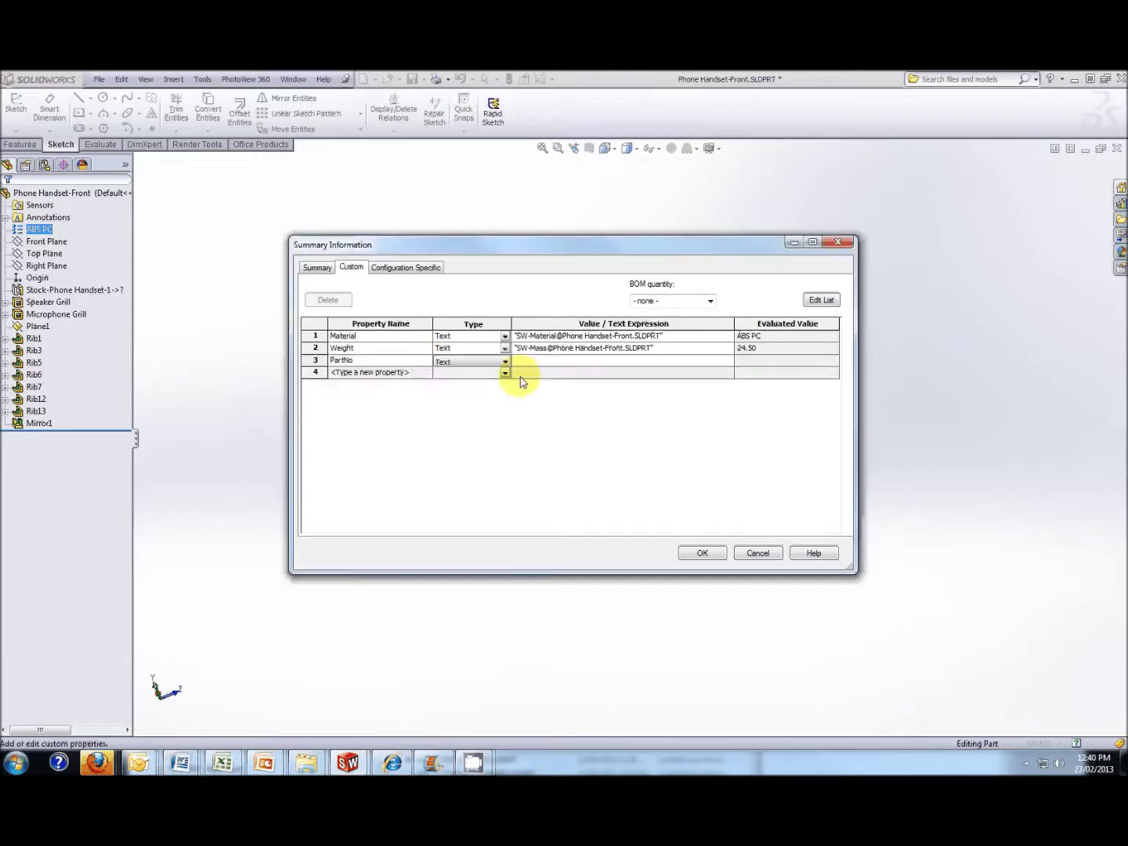
pyautogui.click(599, 365)
pyautogui.write('AGSFCXKASGF')
# Accept the part's custom properties and switch back to the Phone Handset-Front drawing sheet.
pyautogui.click(378, 374)
pyautogui.click(427, 373)
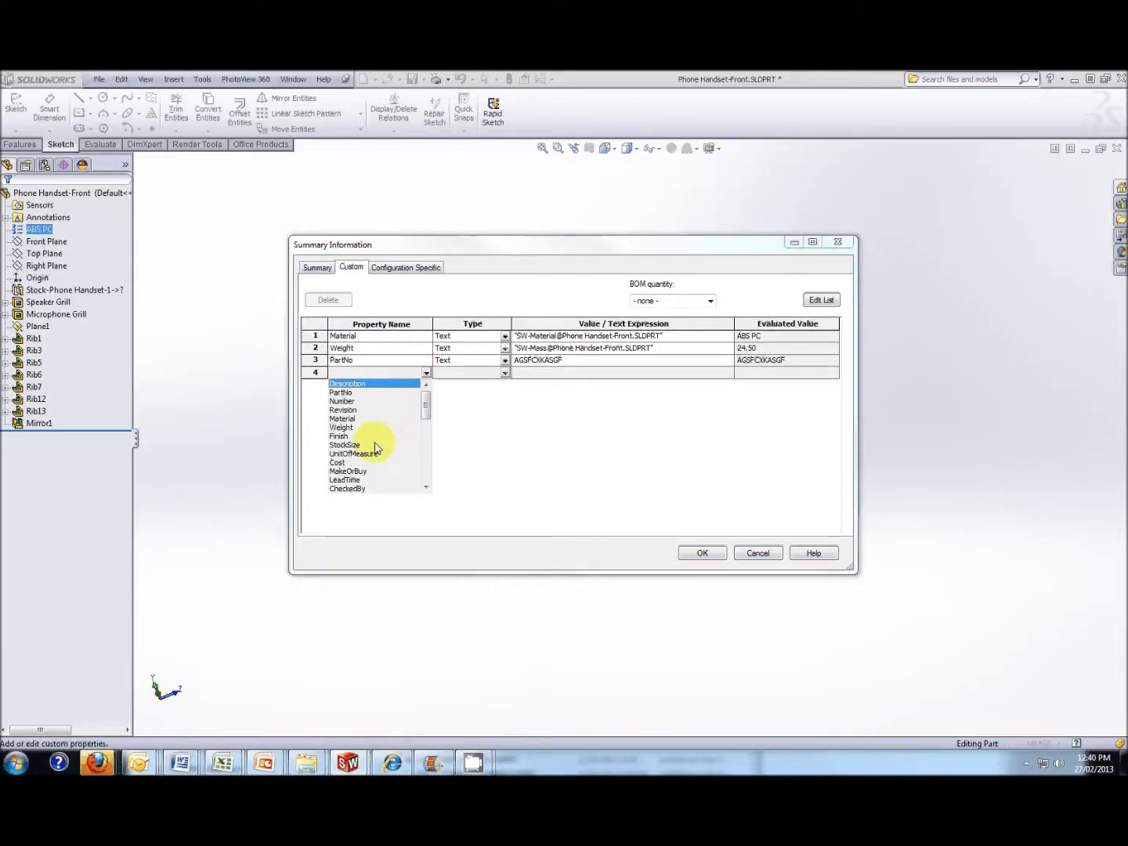
pyautogui.moveTo(428, 420)
pyautogui.mouseDown()
pyautogui.moveTo(429, 440)
pyautogui.moveTo(428, 421)
pyautogui.moveTo(443, 420)
pyautogui.mouseUp()
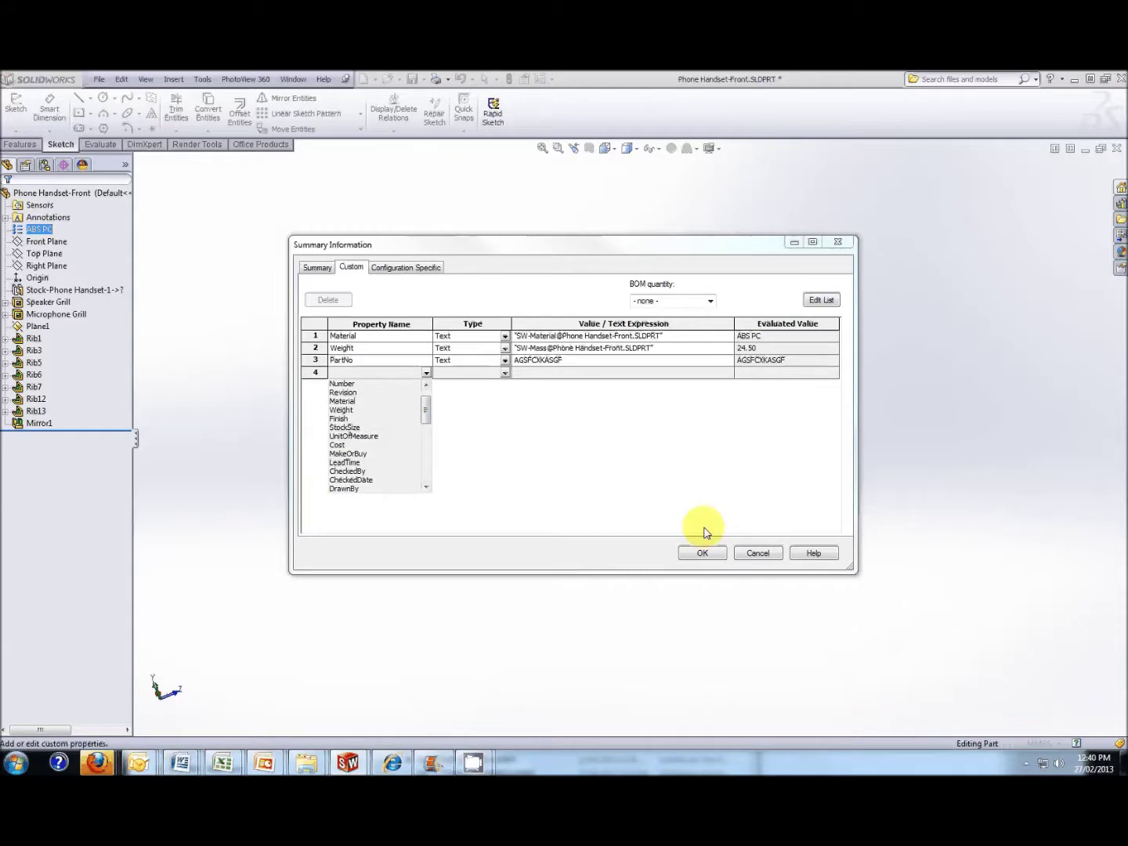
pyautogui.click(702, 554)
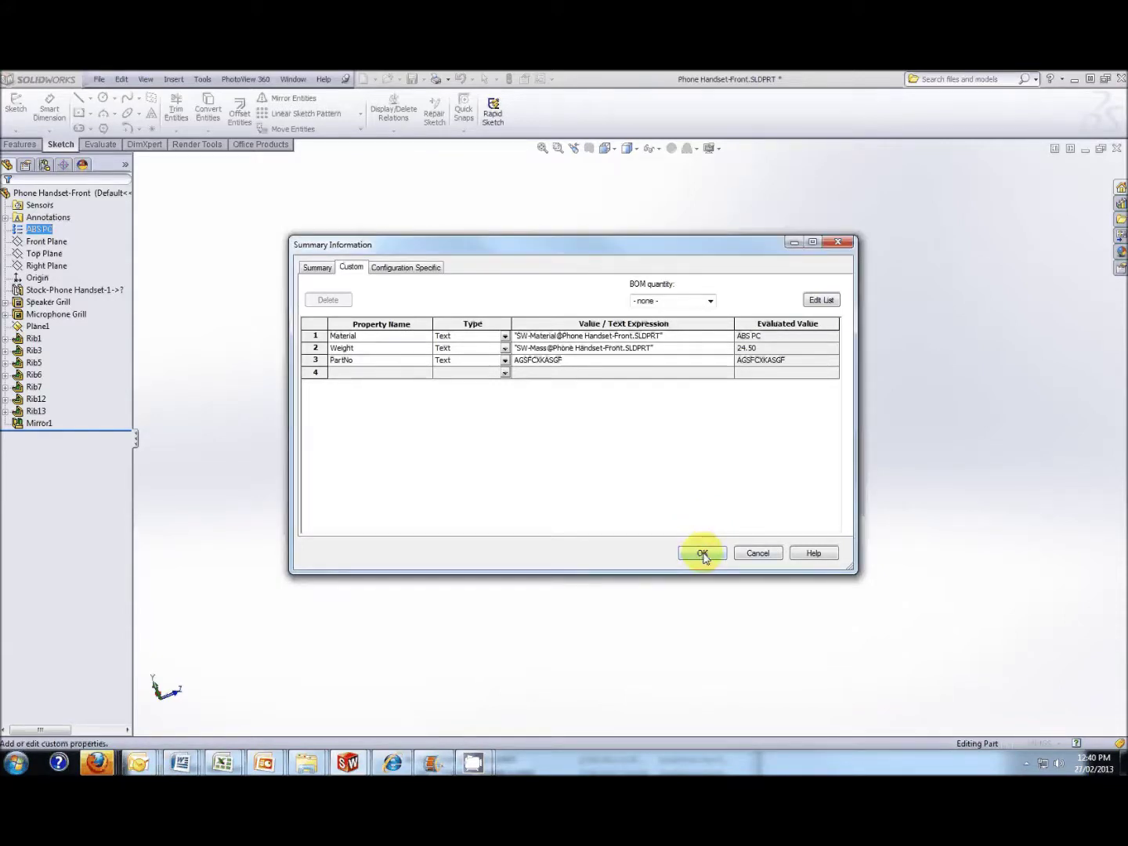
pyautogui.click(701, 554)
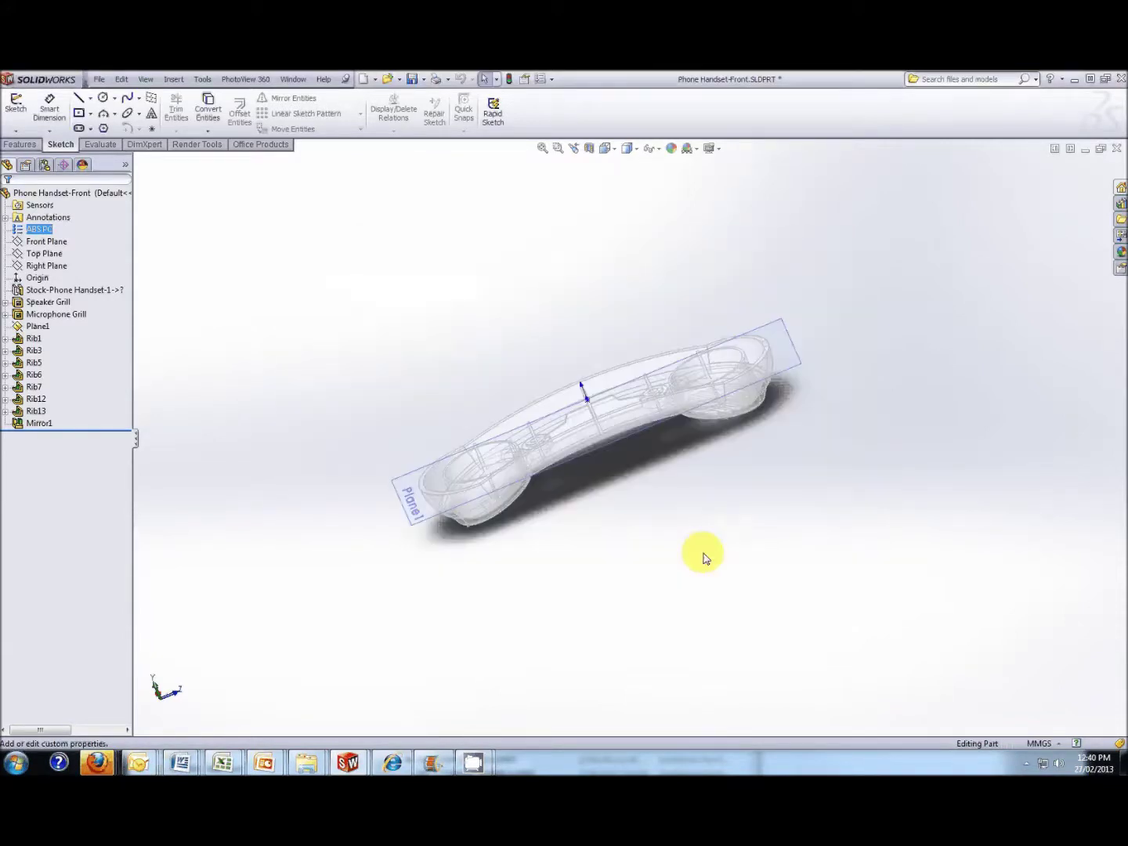
pyautogui.click(293, 79)
pyautogui.click(357, 232)
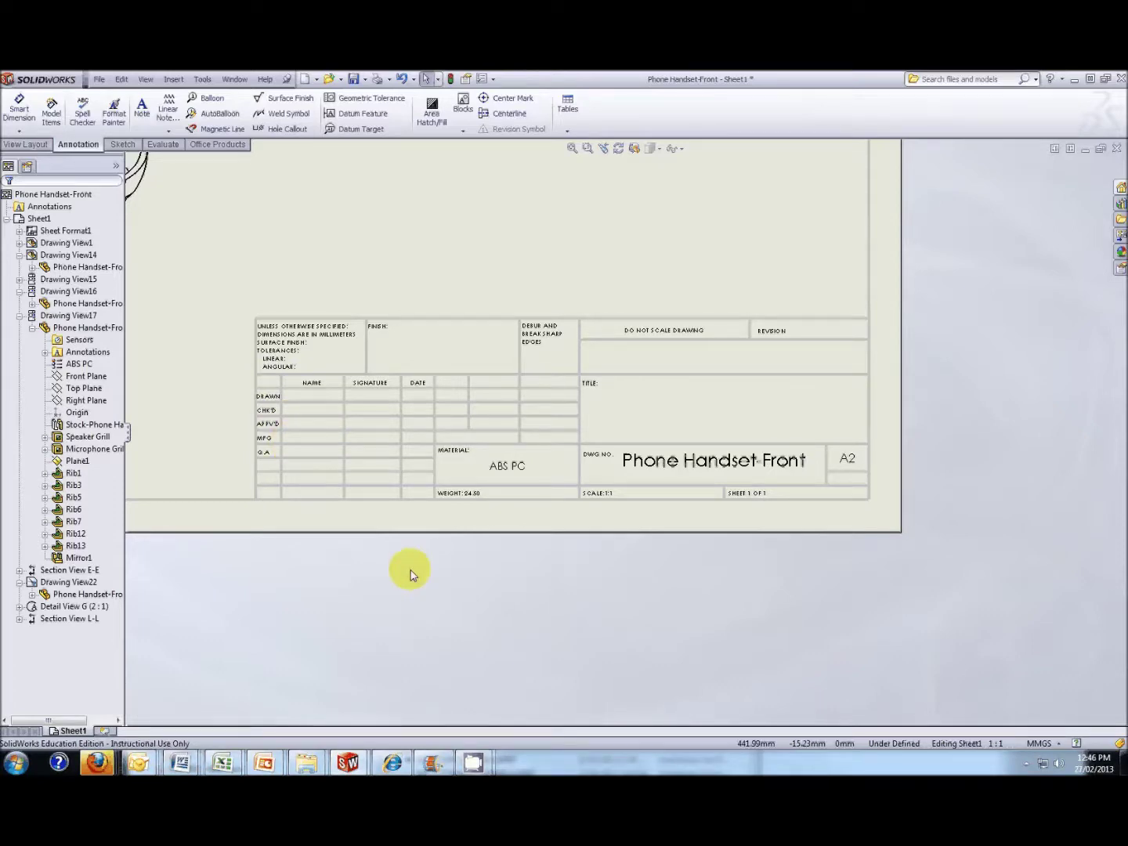
# Examine the drawing sheet's layout, including the projected, section, detail and isometric views and the title block.
pyautogui.scroll(8, 474, 514)
pyautogui.scroll(-3, 548, 294)
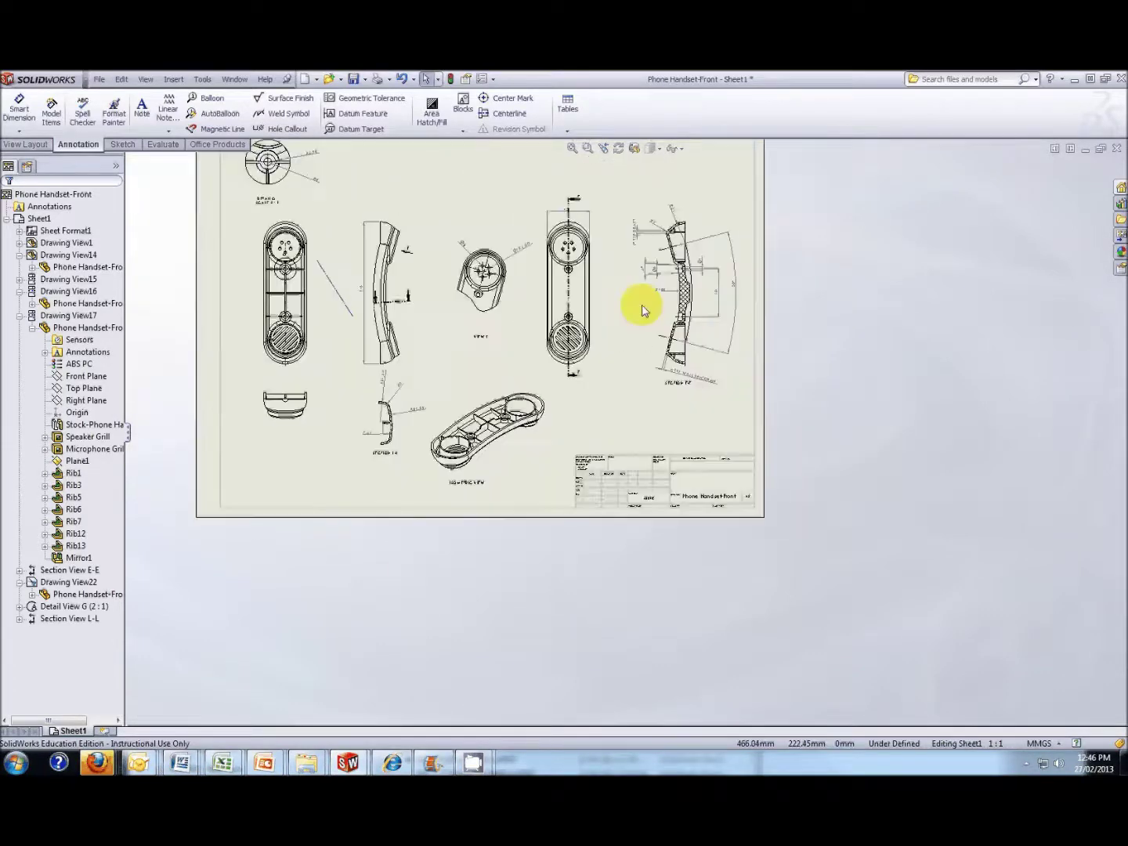
pyautogui.scroll(1, 585, 244)
pyautogui.scroll(-1, 614, 313)
pyautogui.scroll(-1, 613, 314)
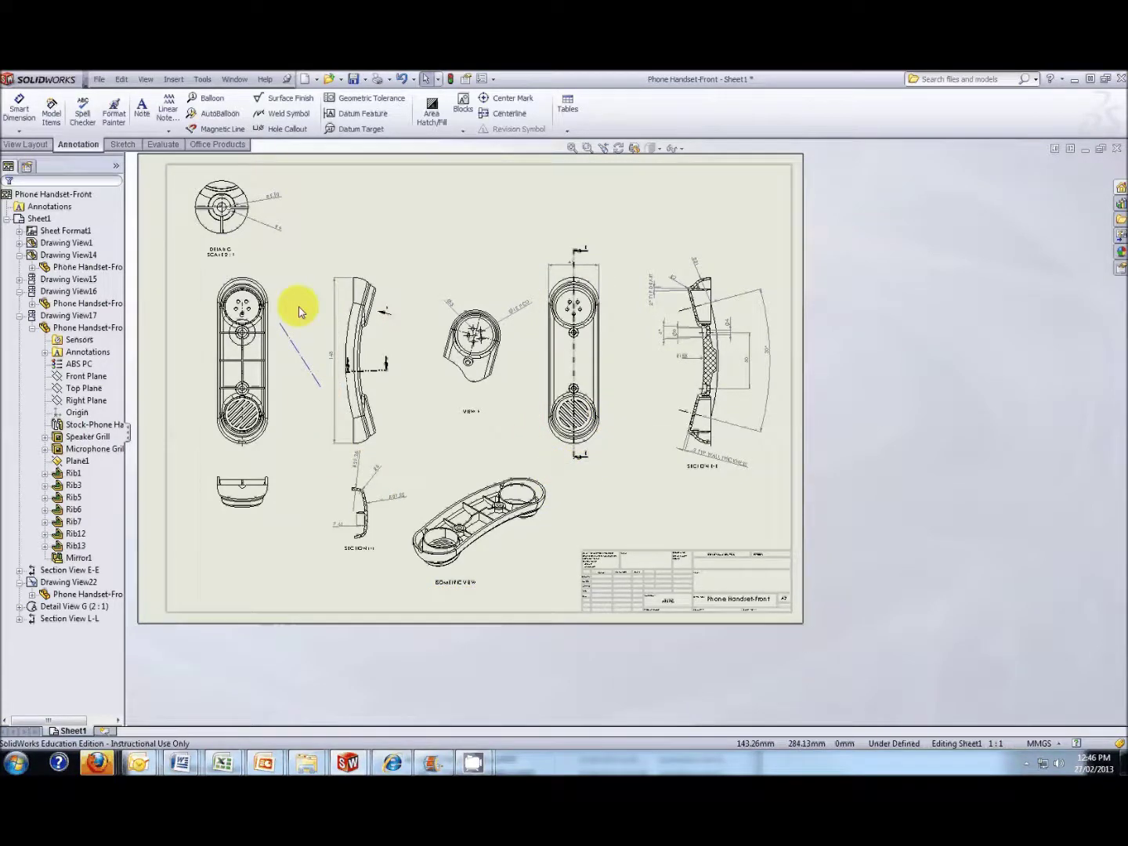
pyautogui.scroll(-1, 309, 385)
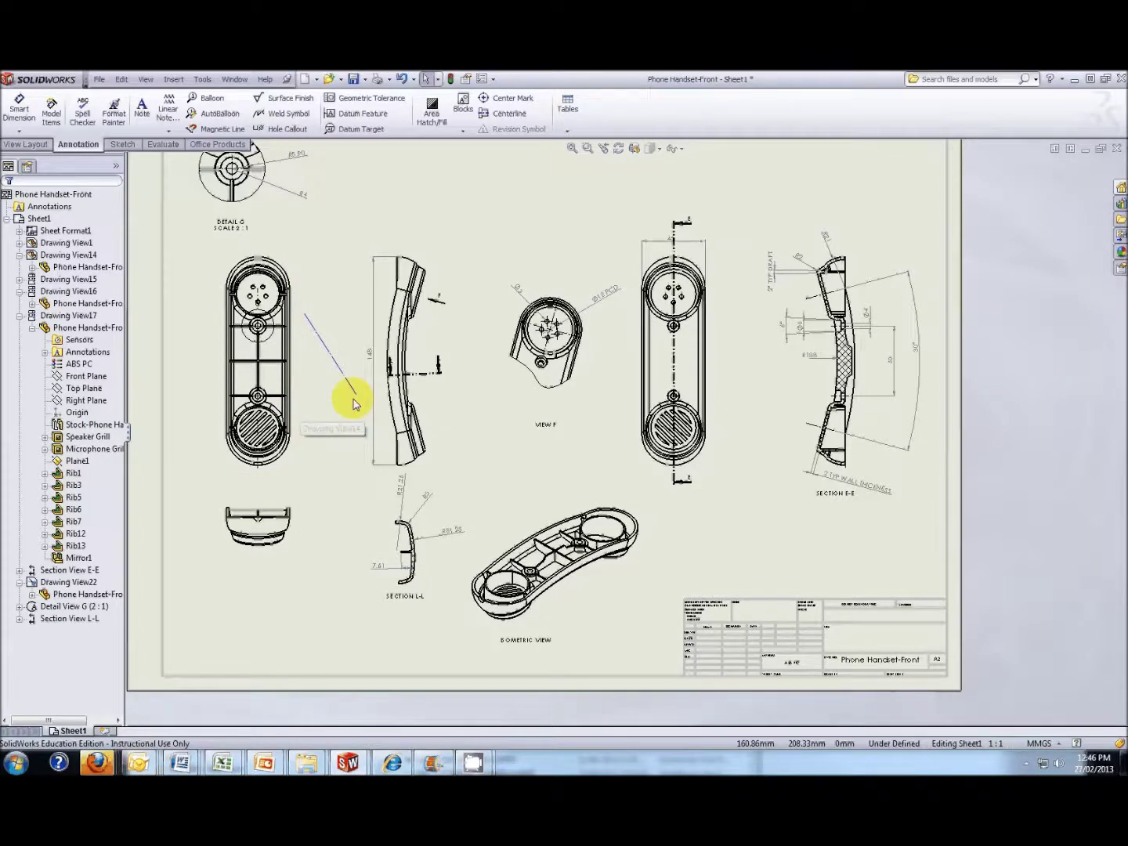
pyautogui.scroll(-4, 352, 395)
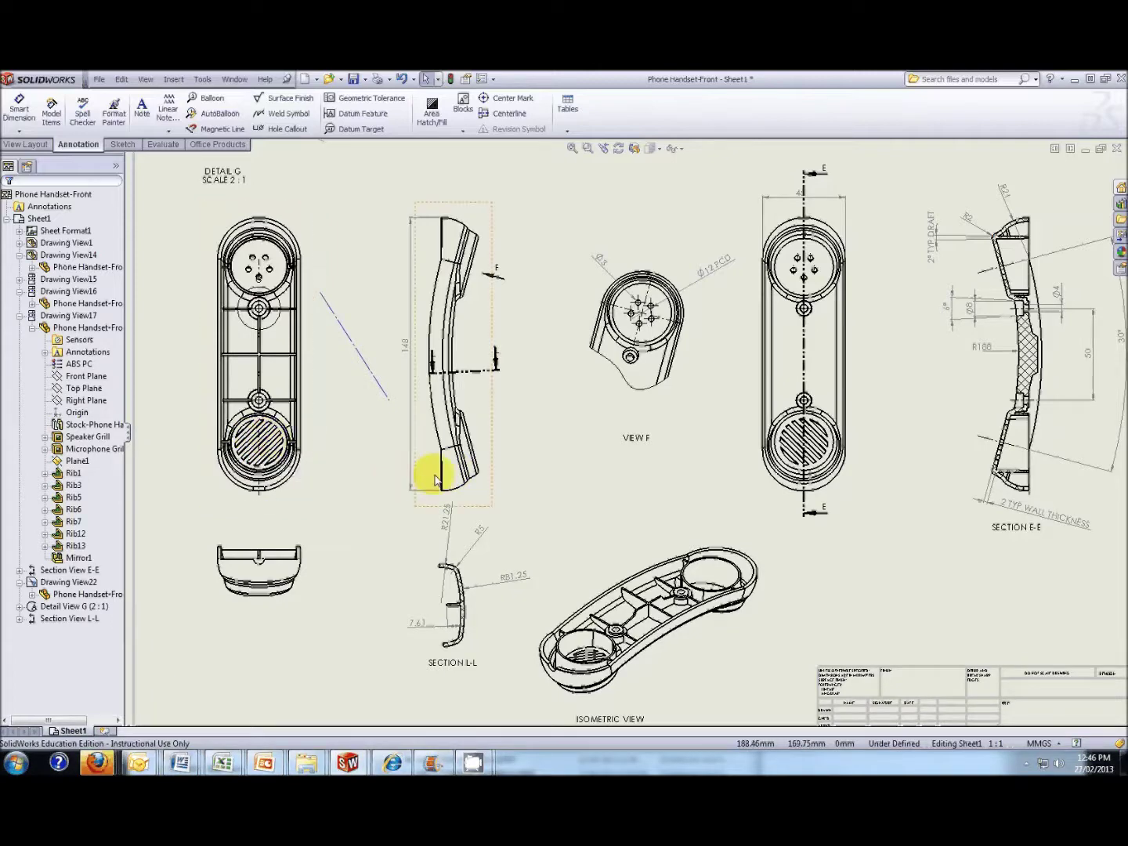
pyautogui.press('f')
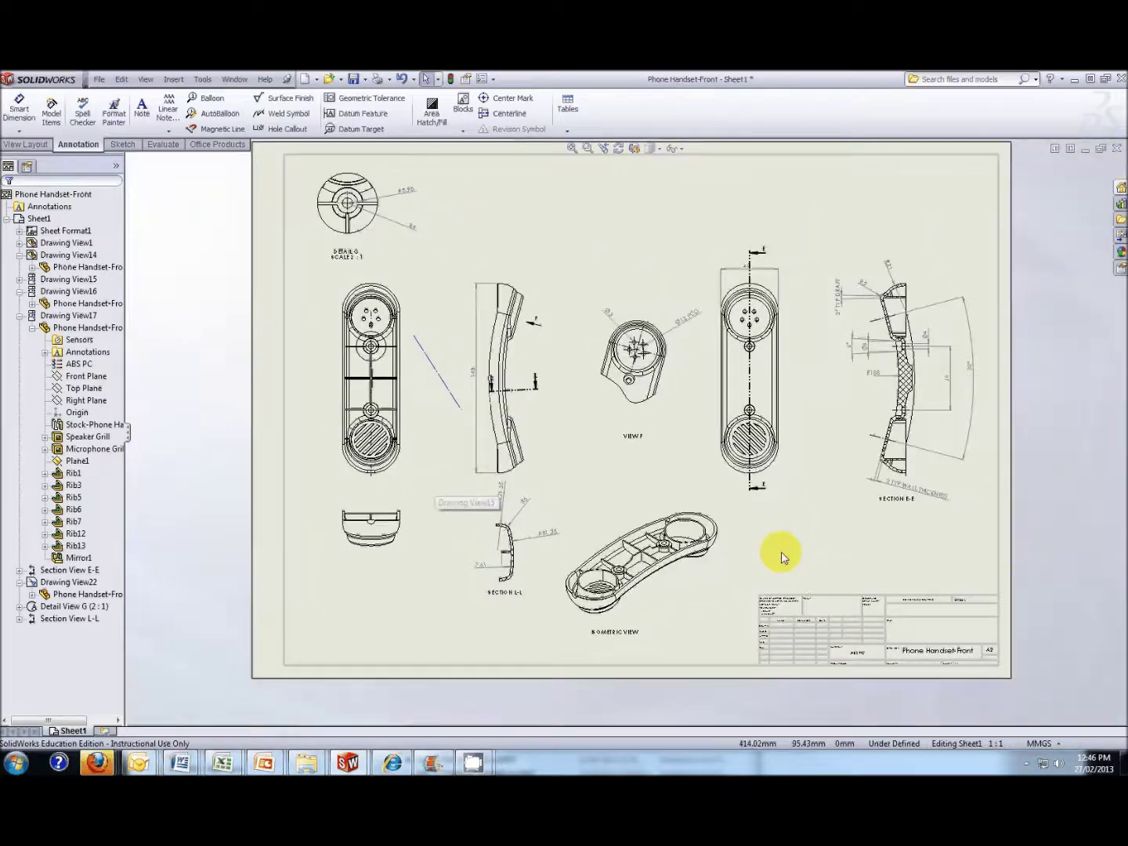
pyautogui.press('f')
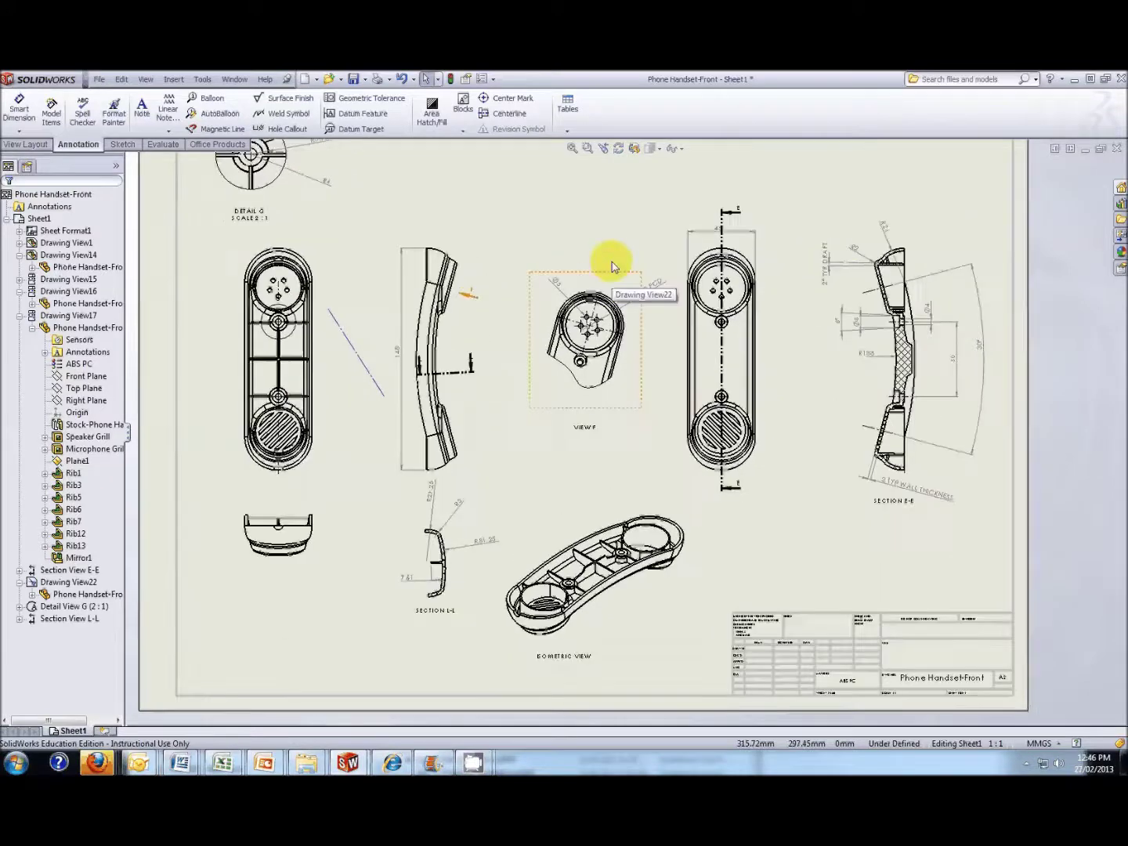